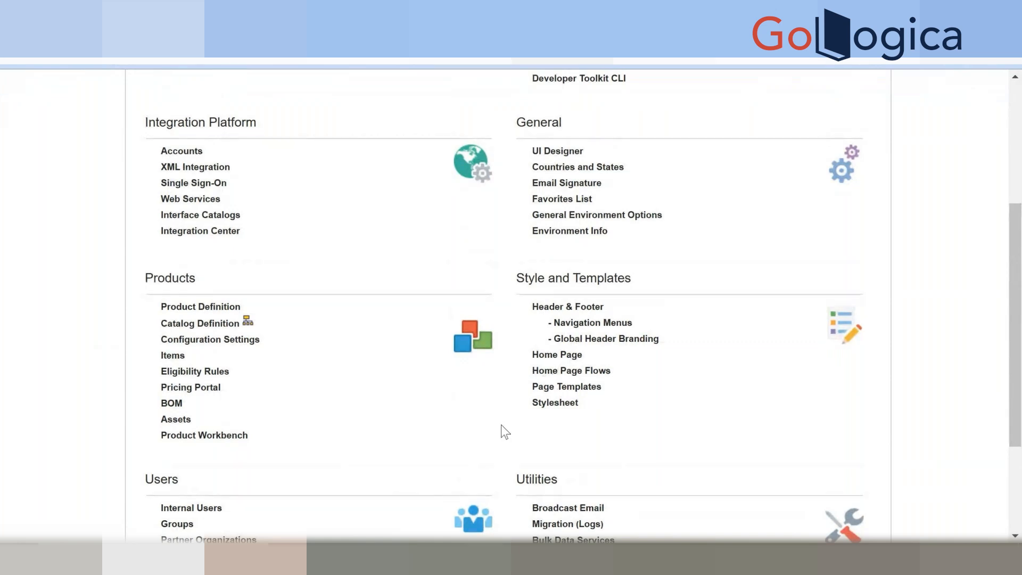
Duplicate the current admin page into a second browser tab.
scroll(505, 432, "up", 4)
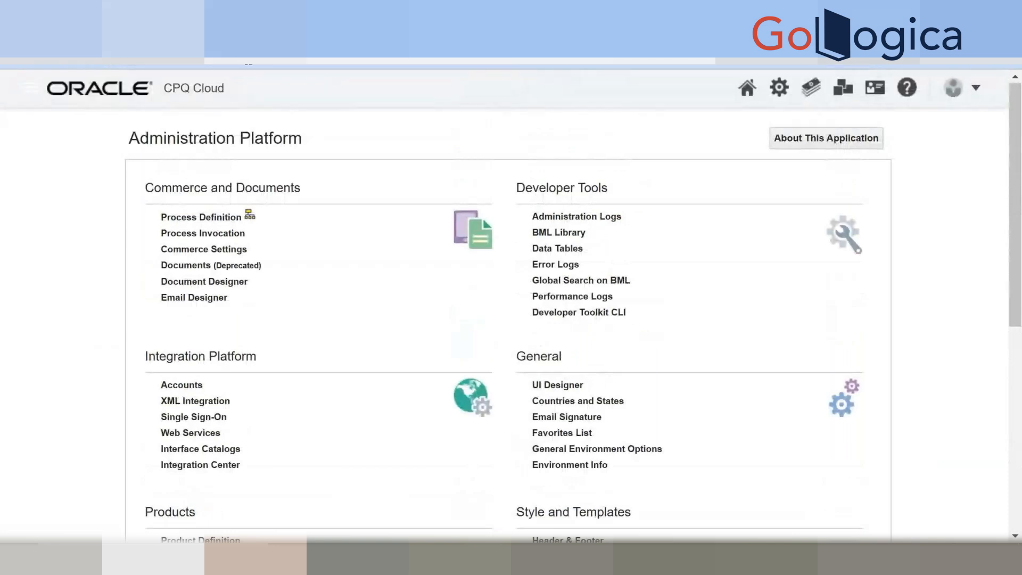
right_click(144, 32)
left_click(213, 167)
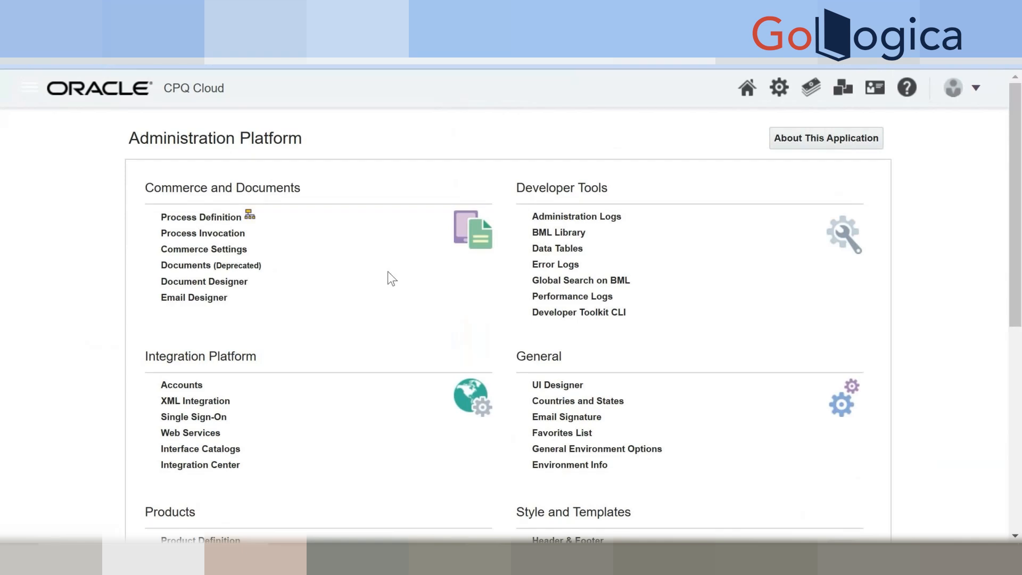
Reload the Administration Platform in the new tab and open the Product Family list.
left_click(778, 88)
scroll(186, 413, "down", 3)
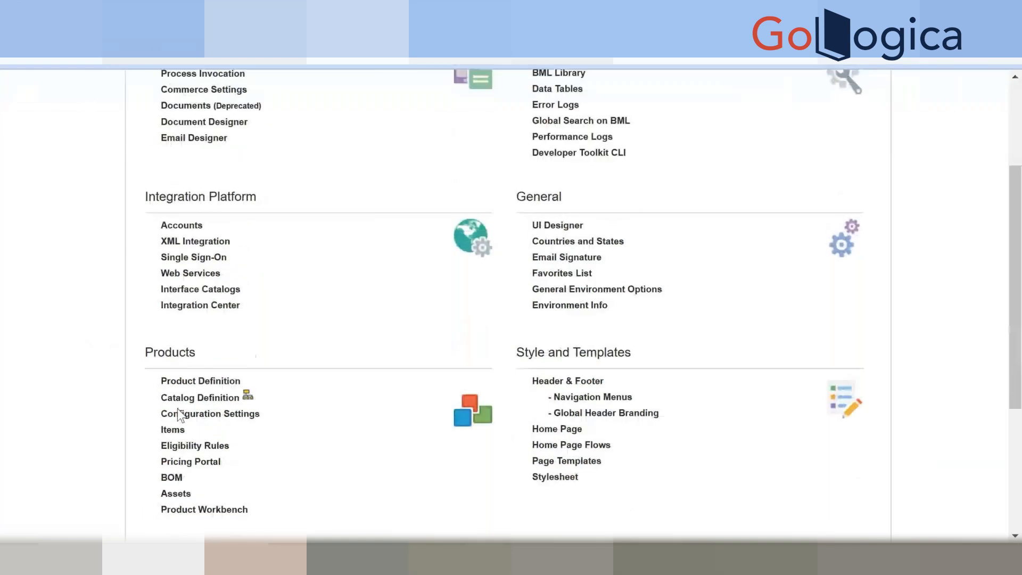
left_click(188, 382)
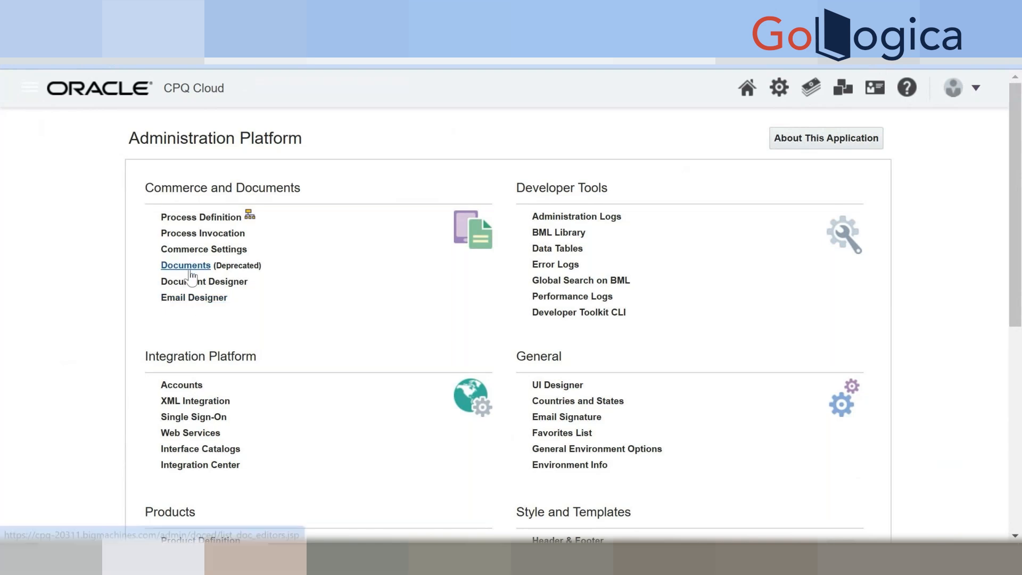
Open the commerce process list and show the document list for GamesProcess.
left_click(199, 217)
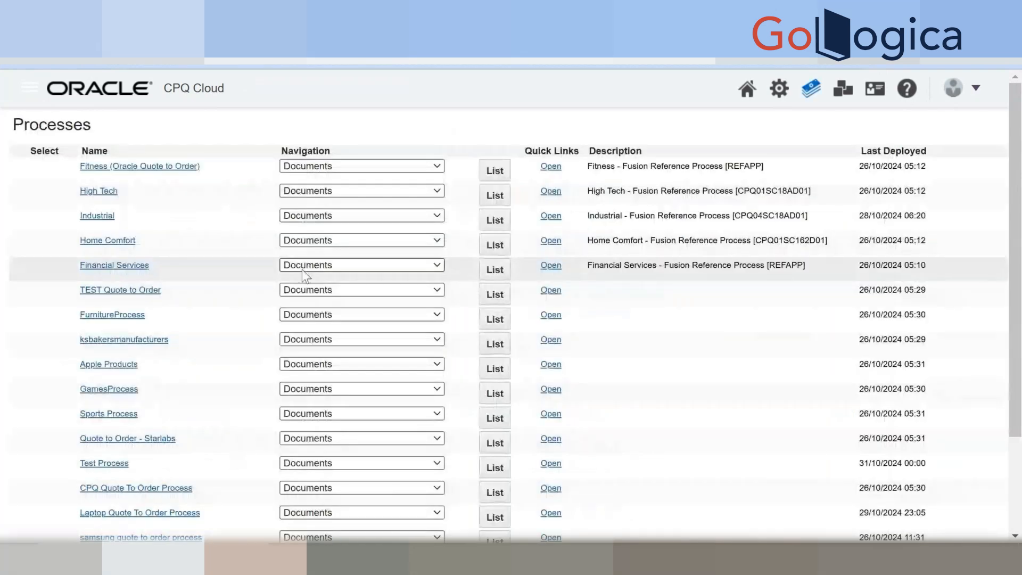
scroll(276, 309, "down", 1)
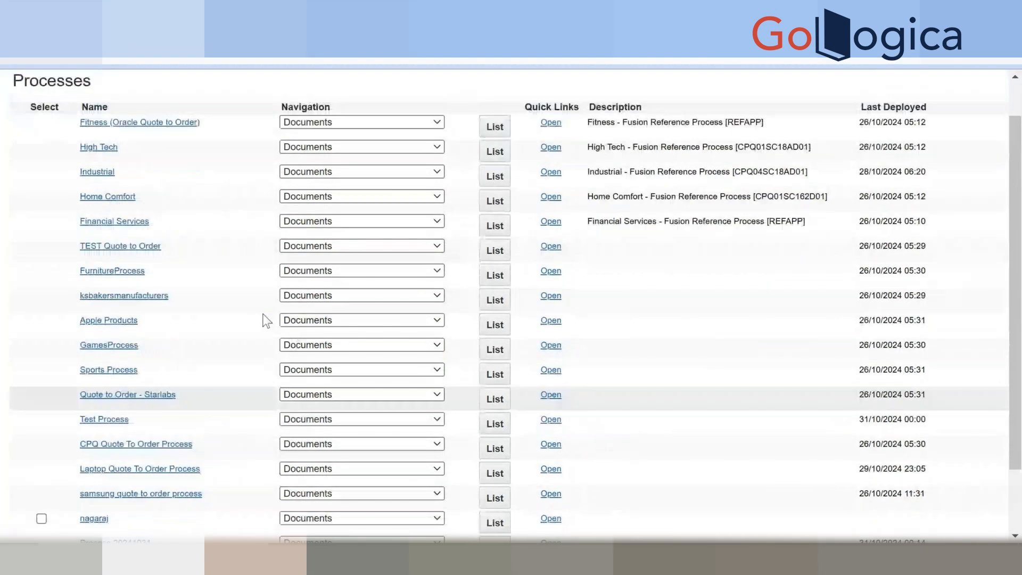
left_click(501, 351)
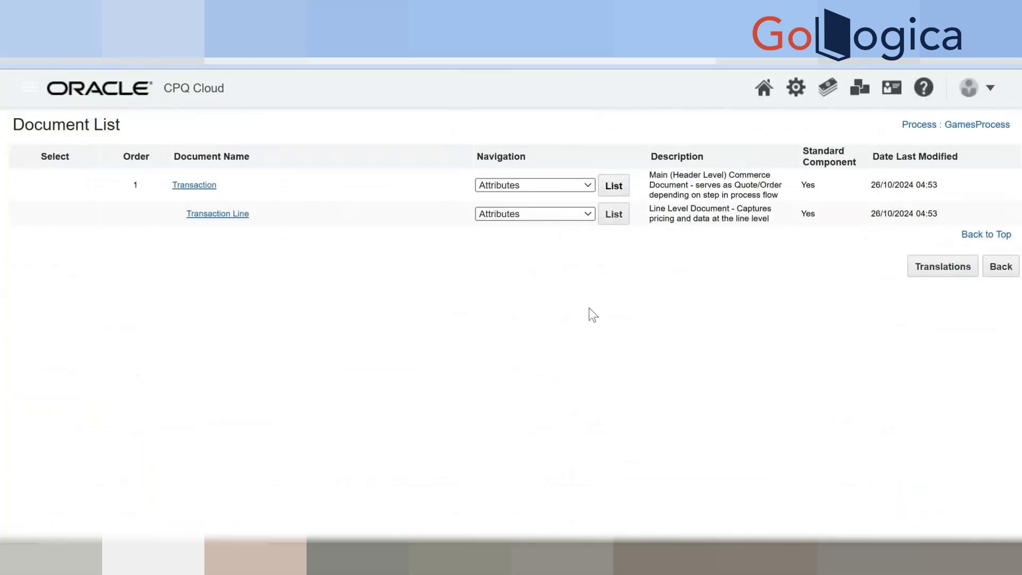
Open the Transaction document's Actions list and browse through the existing actions.
left_click(560, 184)
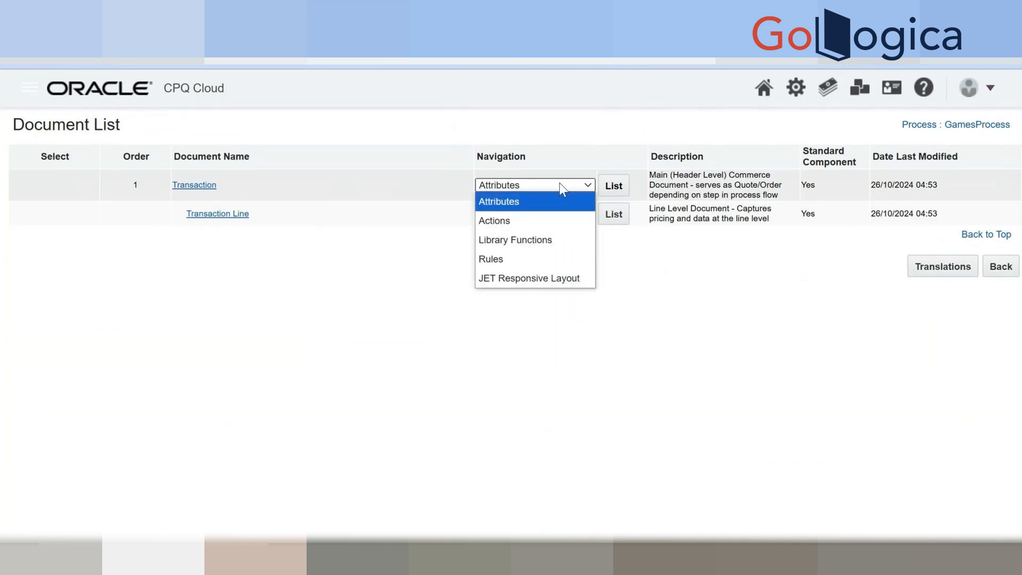
left_click(528, 221)
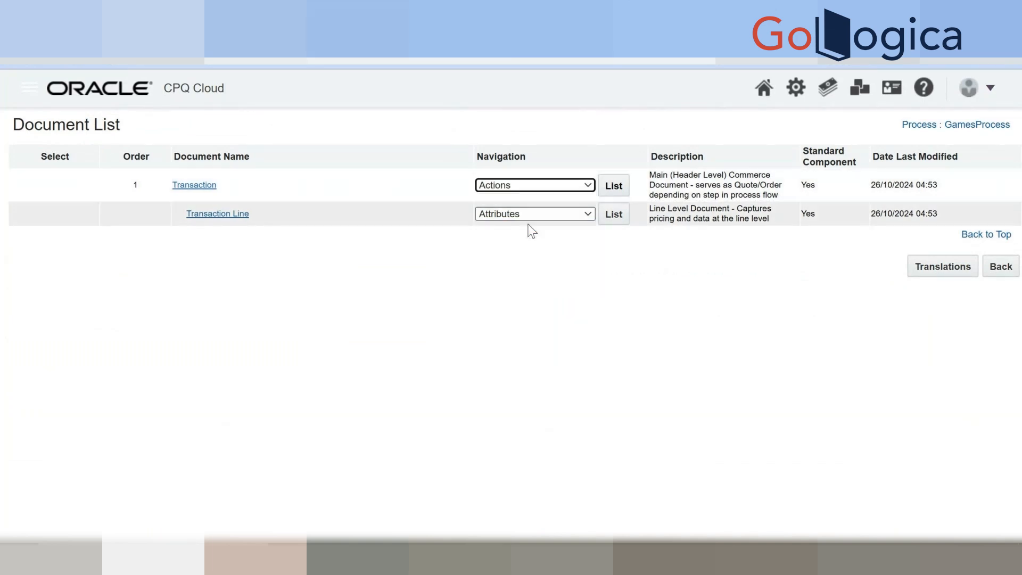
left_click(621, 186)
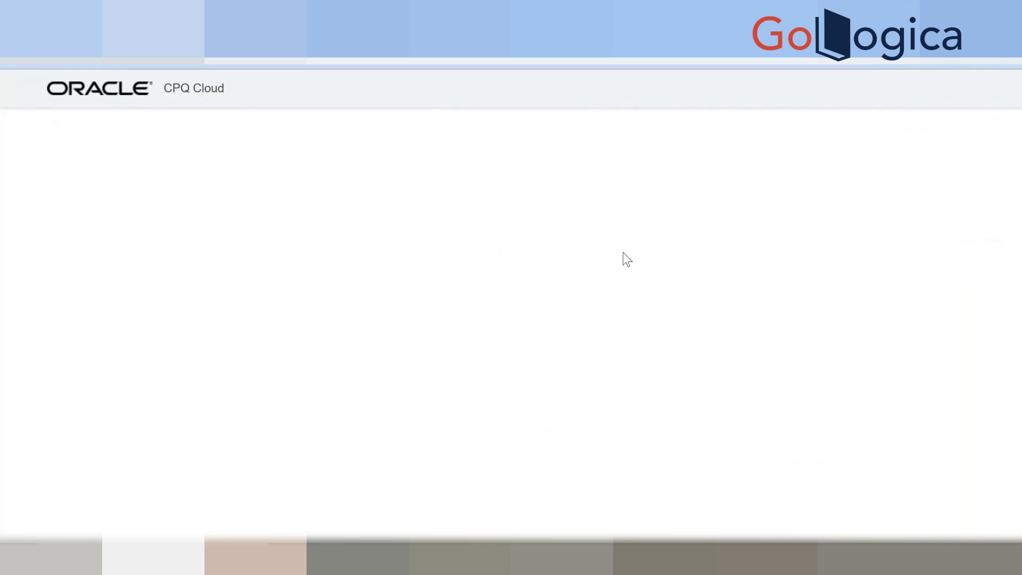
scroll(595, 283, "down", 3)
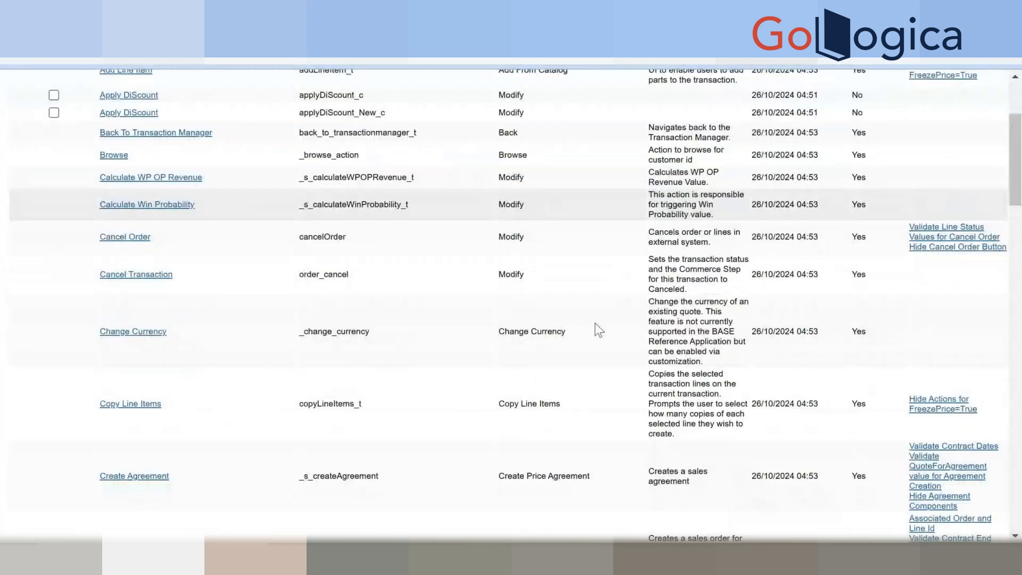
scroll(599, 331, "down", 10)
scroll(599, 330, "down", 10)
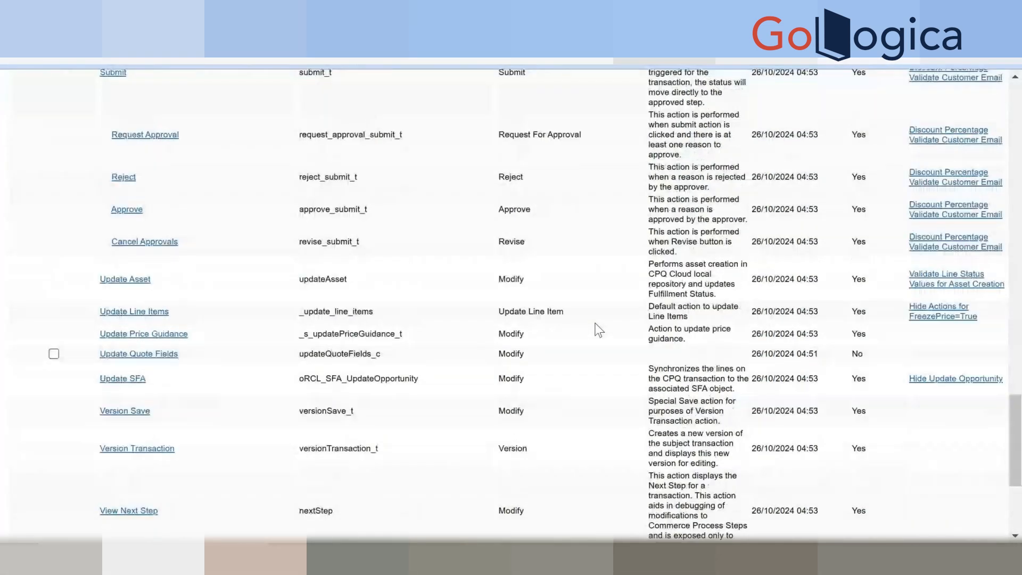
scroll(599, 331, "down", 4)
scroll(596, 329, "up", 6)
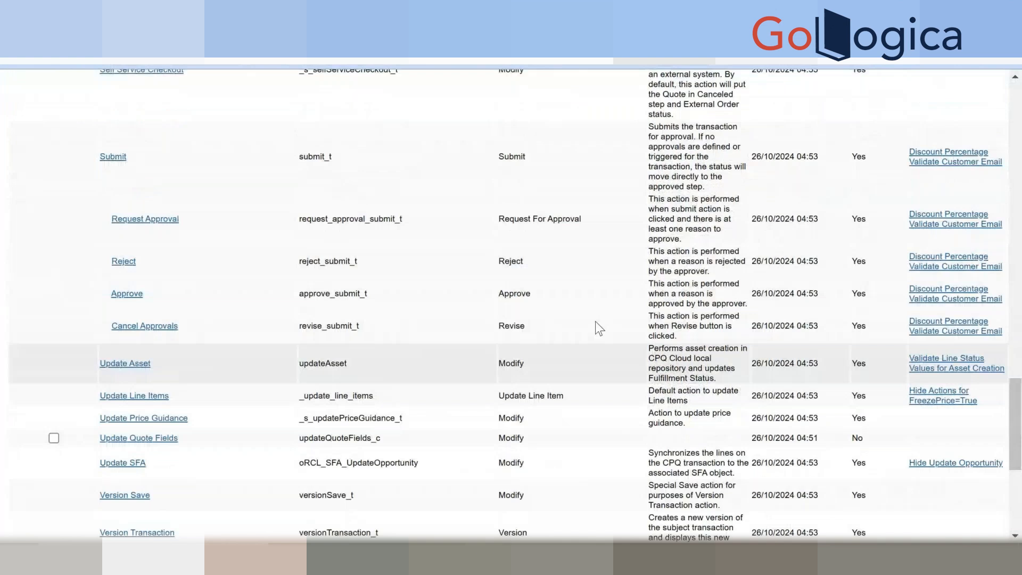
scroll(596, 320, "up", 5)
scroll(596, 319, "up", 8)
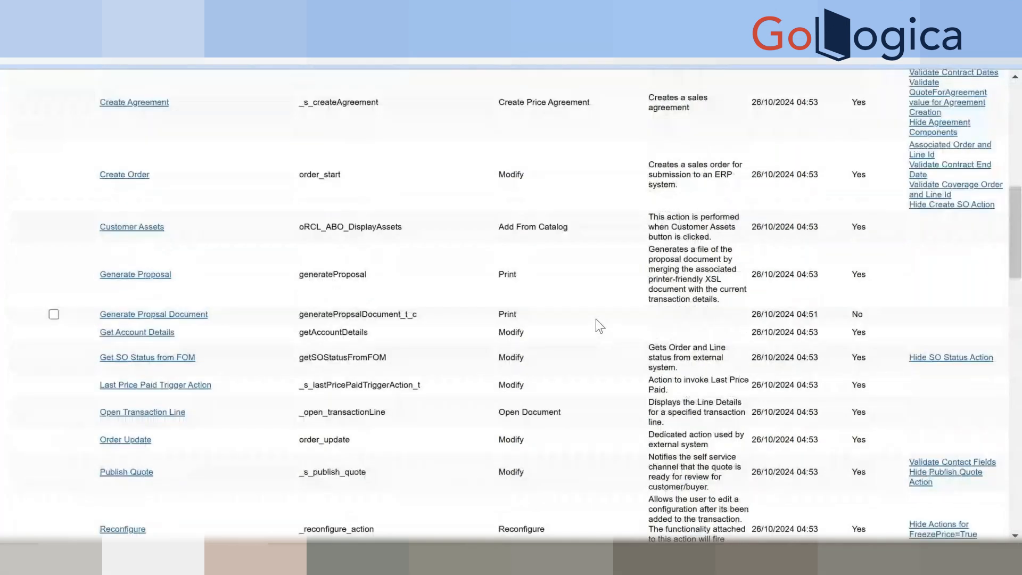
scroll(596, 318, "up", 6)
scroll(596, 319, "down", 20)
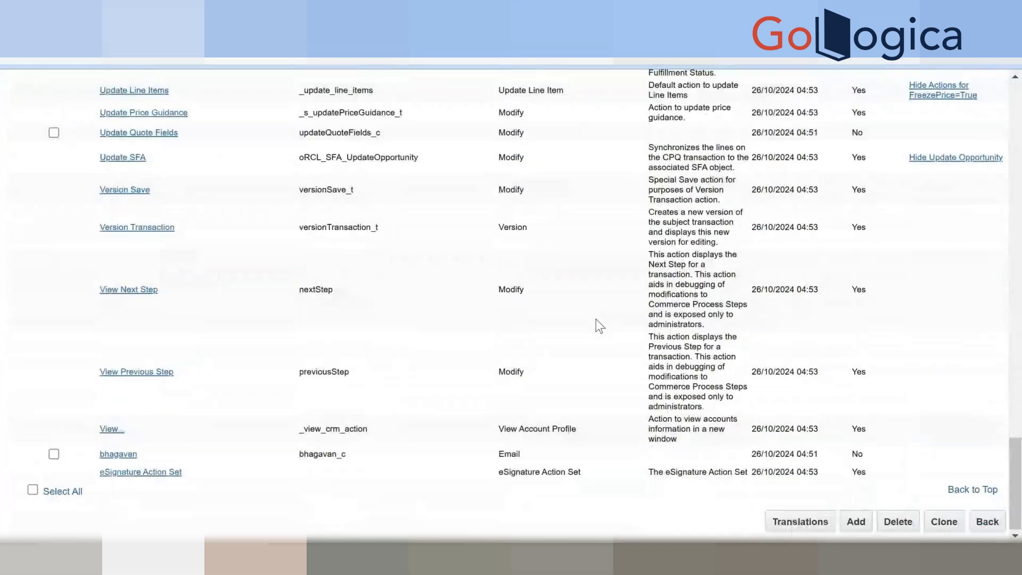
Add an Email-type action labelled 'Send Email' with variable name sendEmail_c to Transaction.
left_click(845, 521)
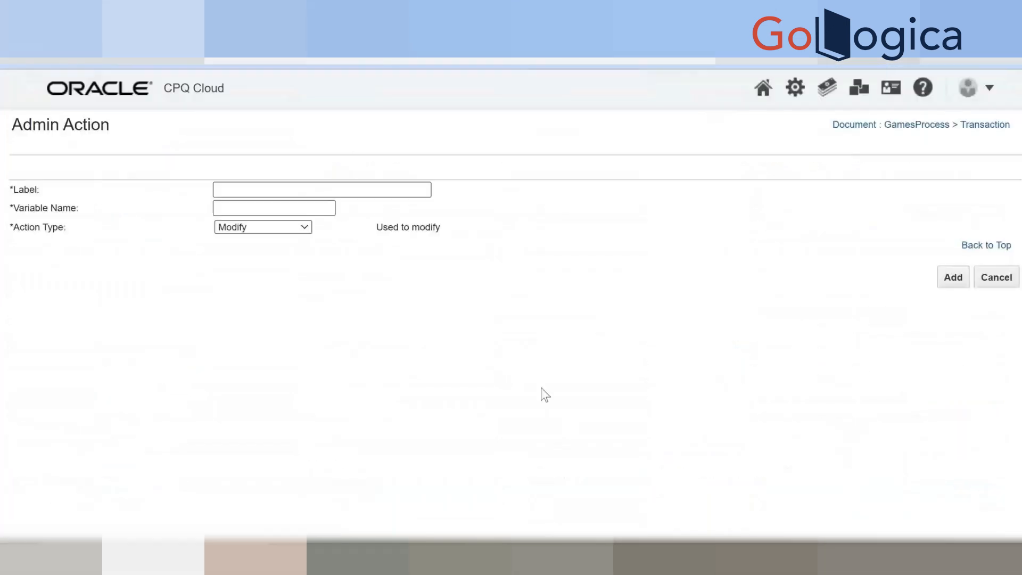
left_click(242, 195)
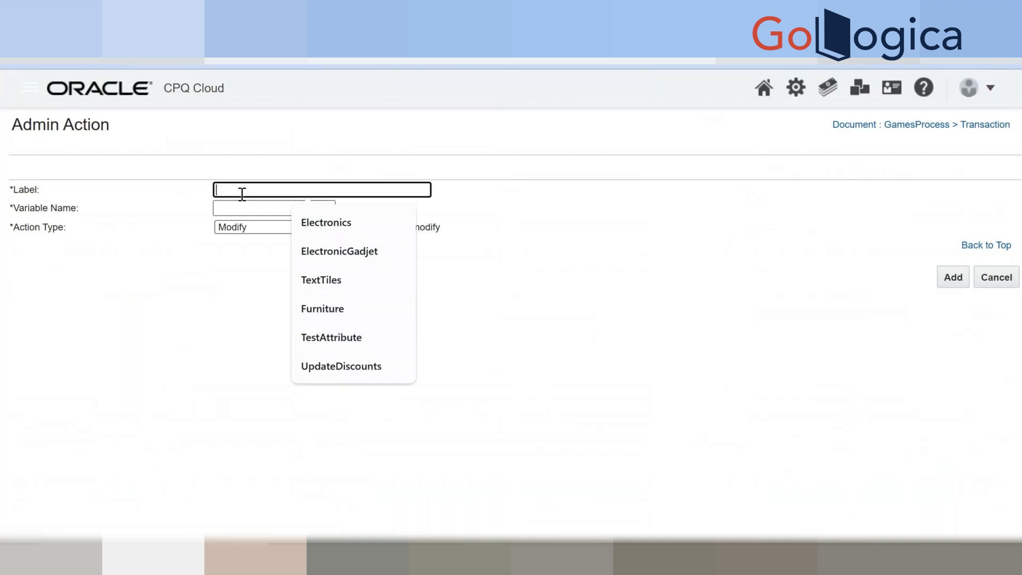
type("Send")
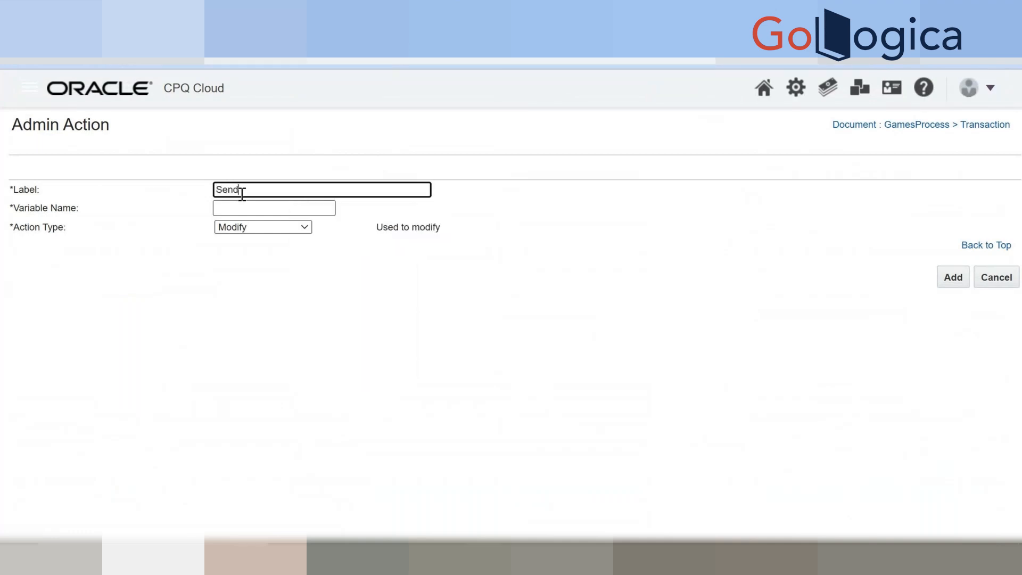
type(" Email")
key("Tab")
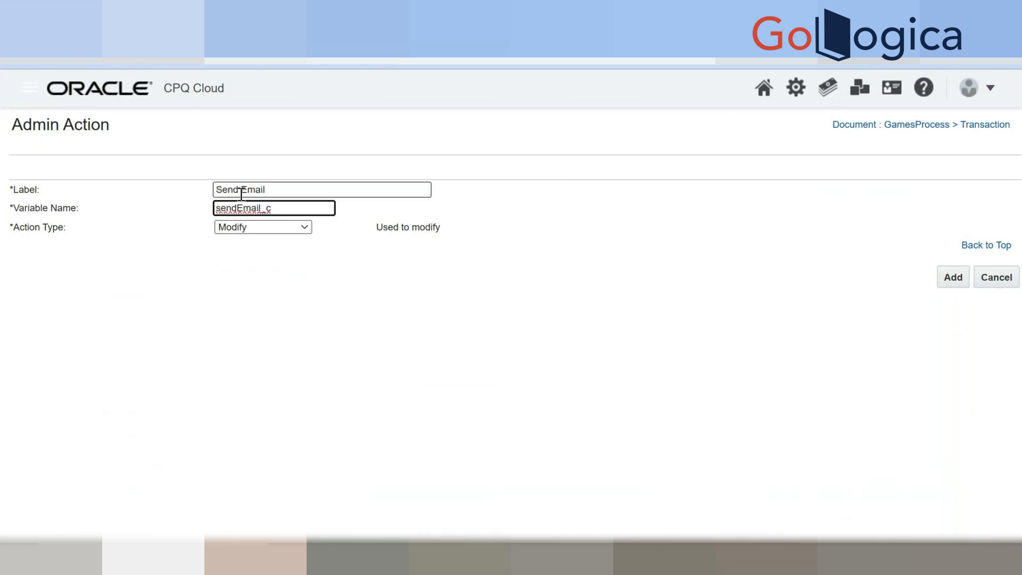
left_click(288, 228)
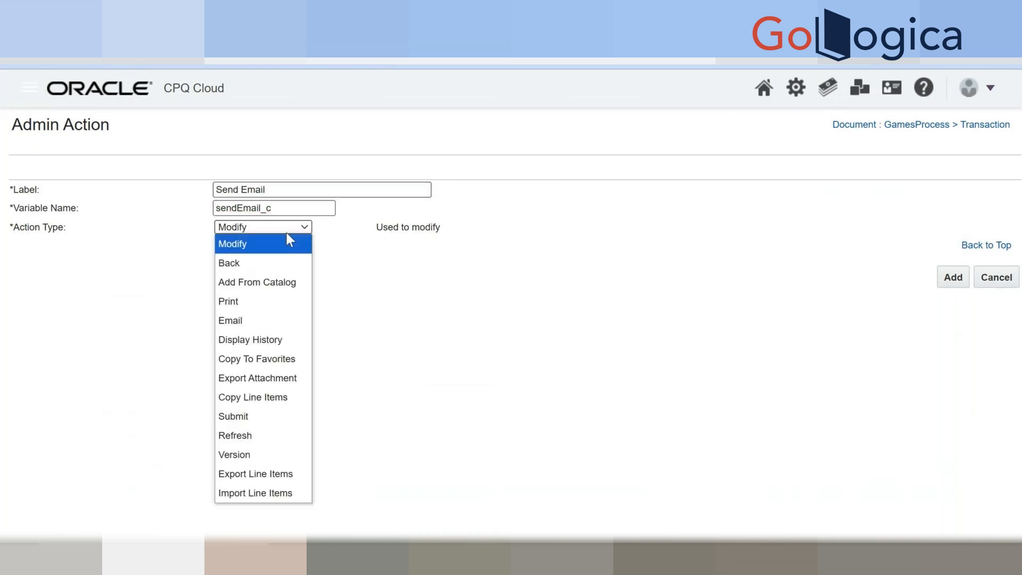
left_click(244, 320)
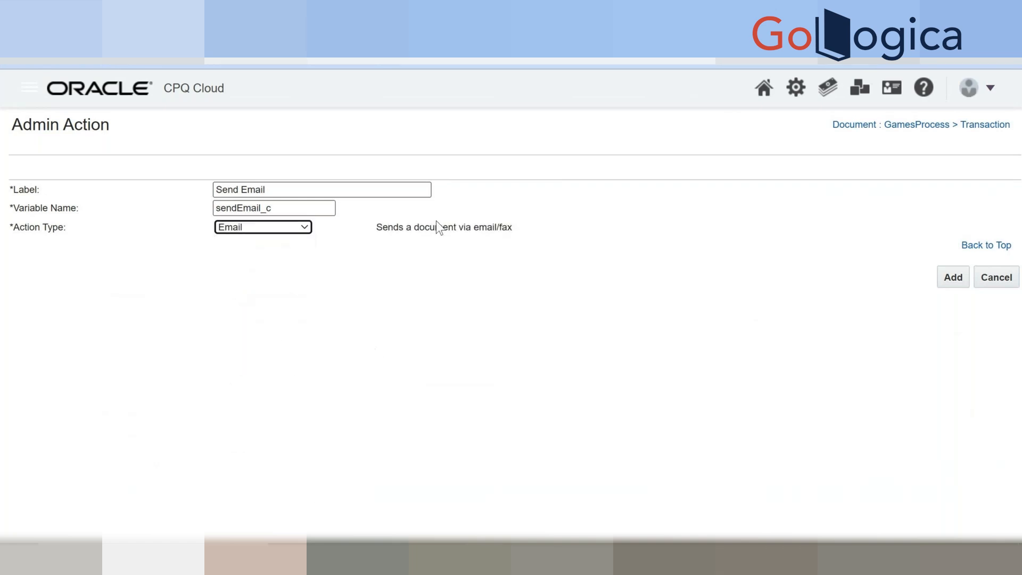
left_click(960, 286)
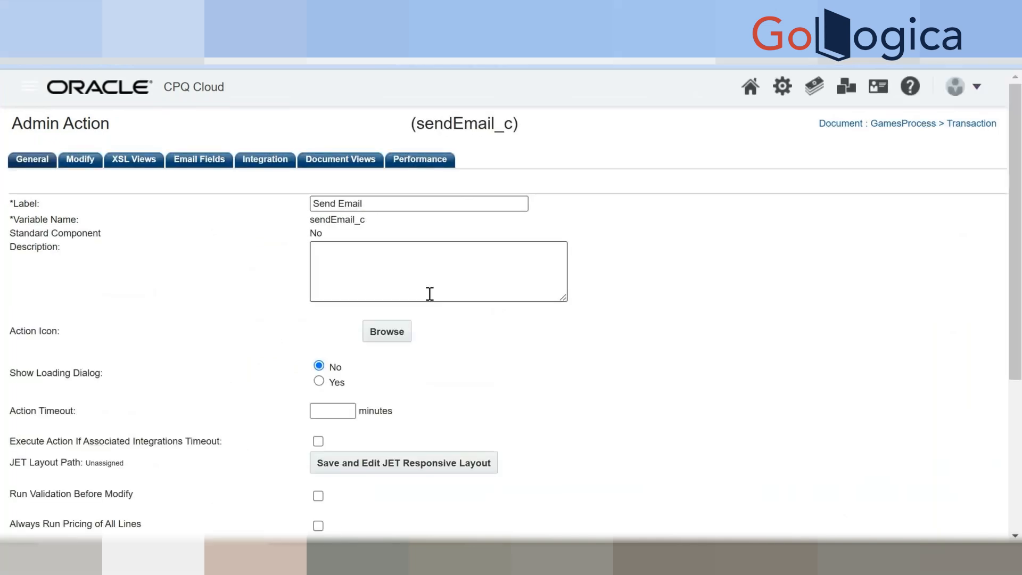
scroll(429, 292, "down", 2)
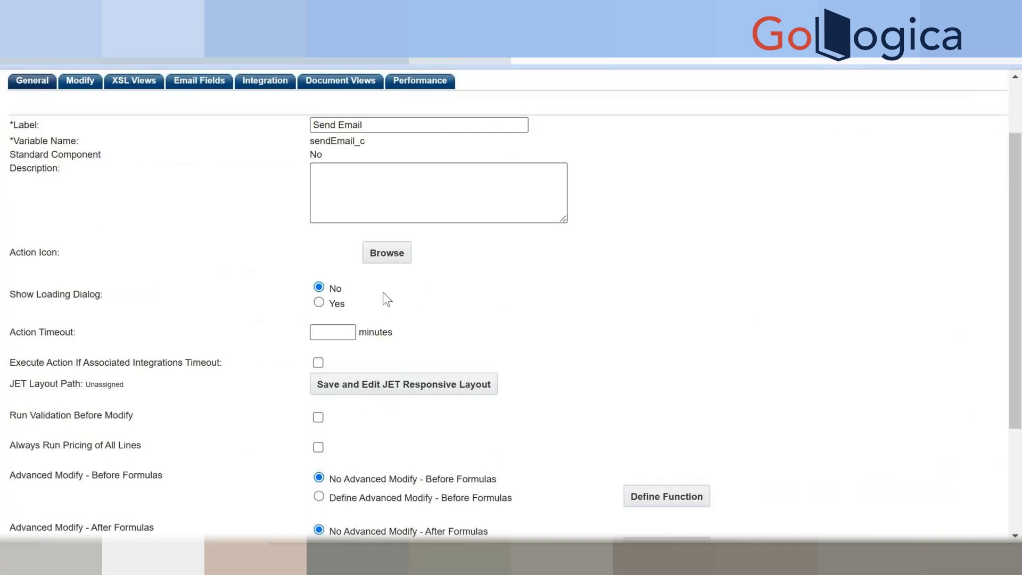
scroll(382, 292, "down", 3)
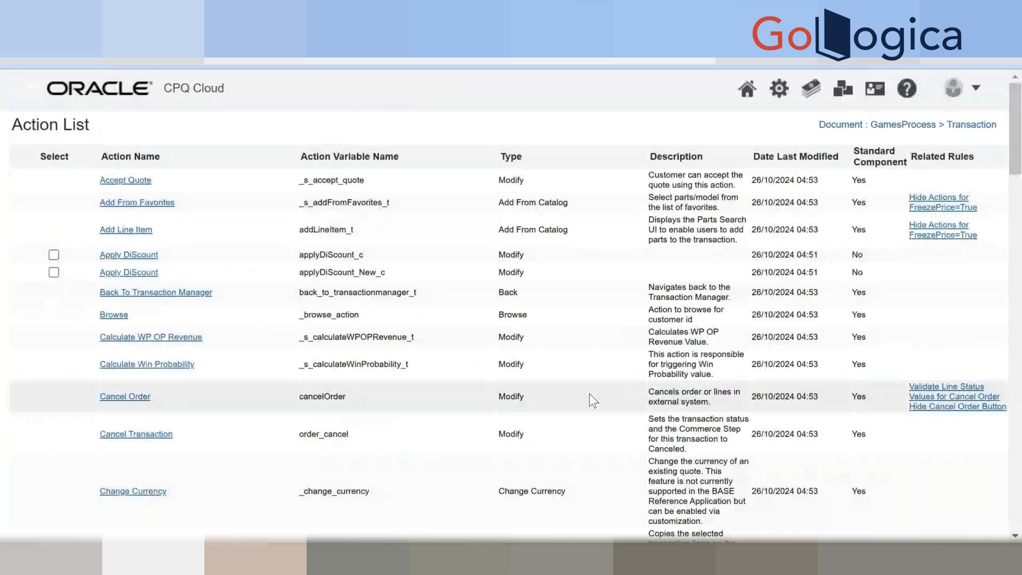
Search the action list for 'email' to confirm Send Email is listed.
scroll(589, 394, "down", 20)
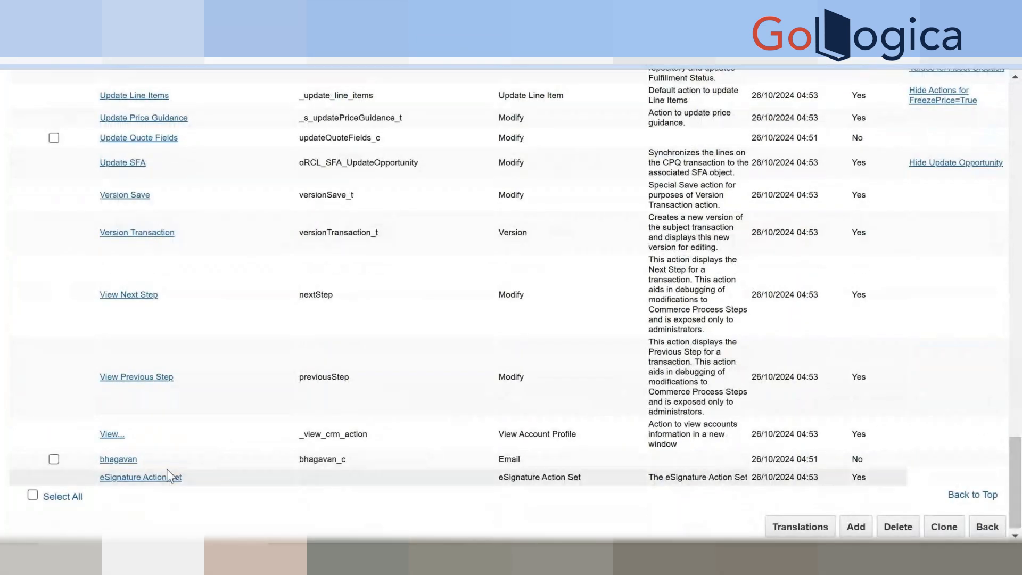
scroll(175, 466, "up", 2)
key("ctrl+f")
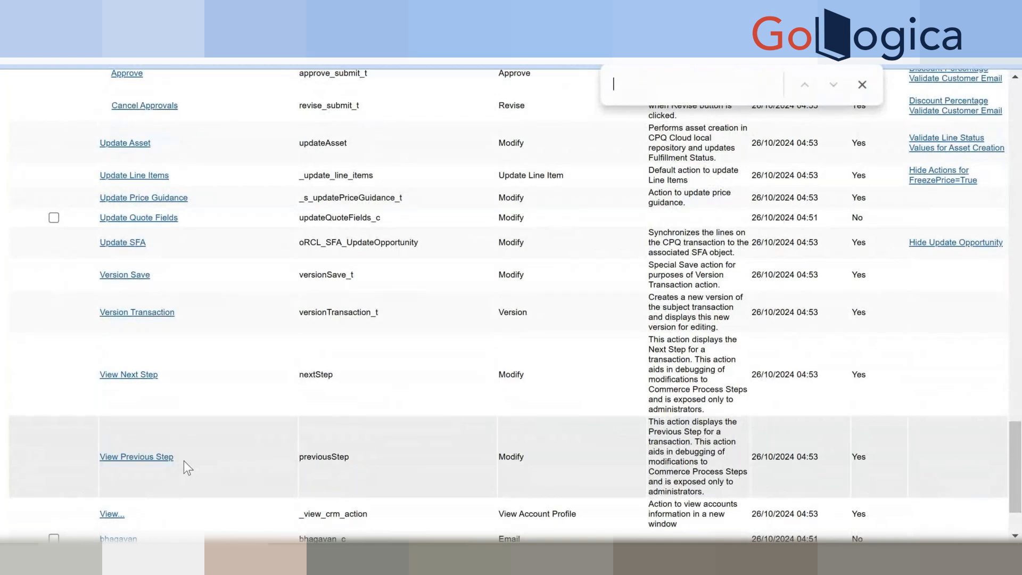
type("email")
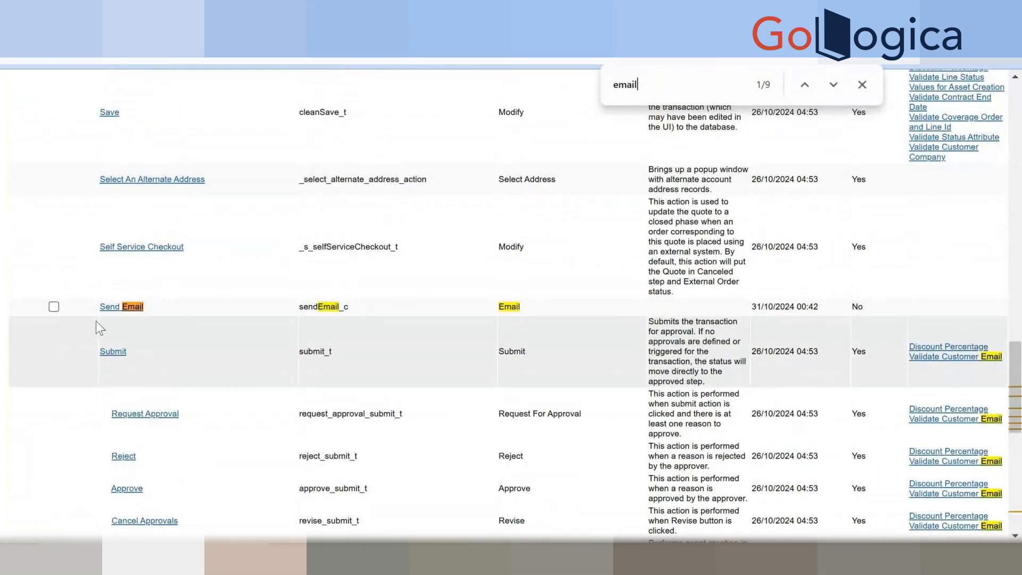
scroll(827, 436, "down", 10)
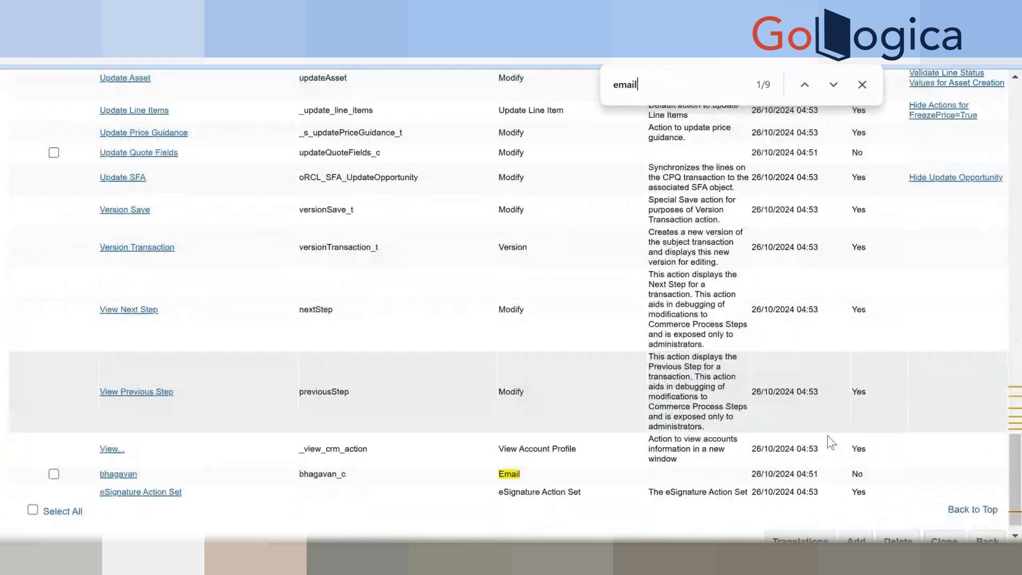
scroll(827, 436, "down", 1)
Go back to the GamesProcess documents and open Transaction's JET Responsive Layout.
left_click(988, 523)
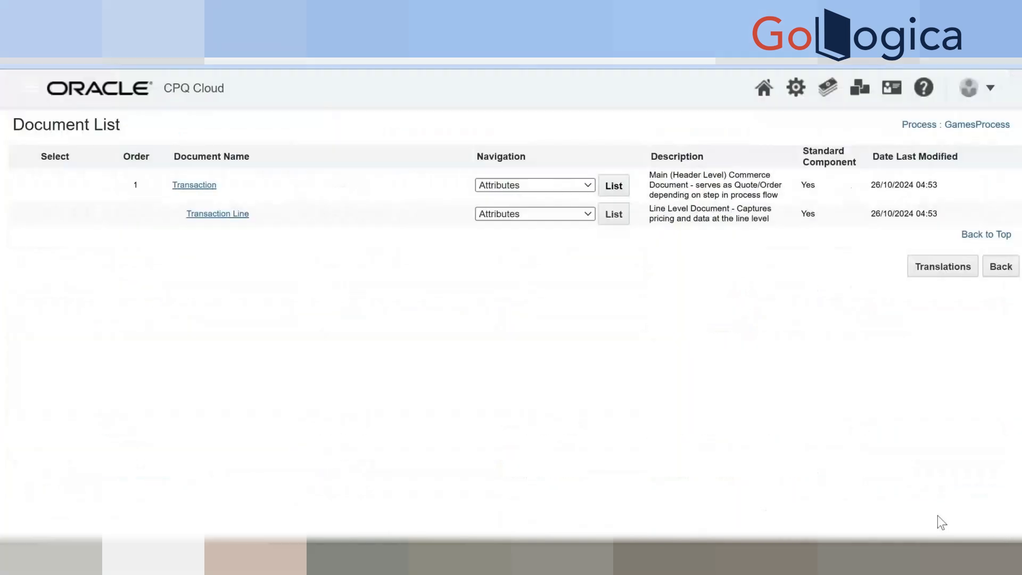
left_click(531, 184)
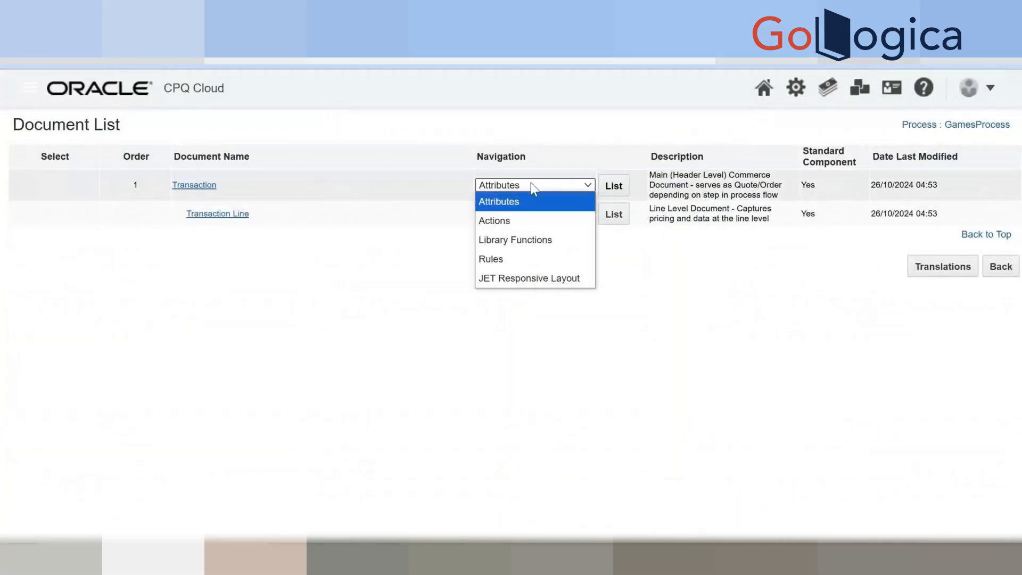
left_click(538, 276)
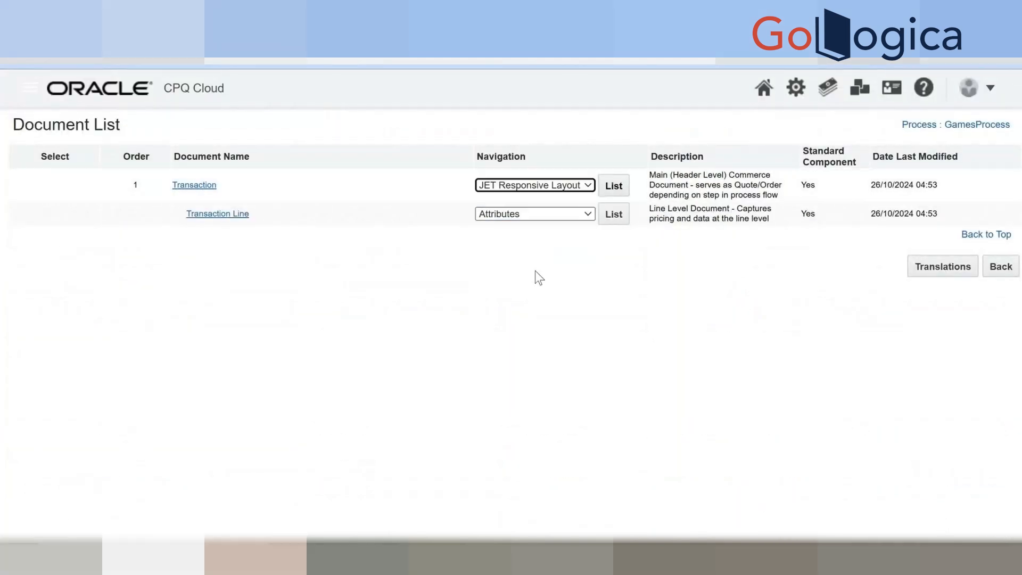
left_click(615, 186)
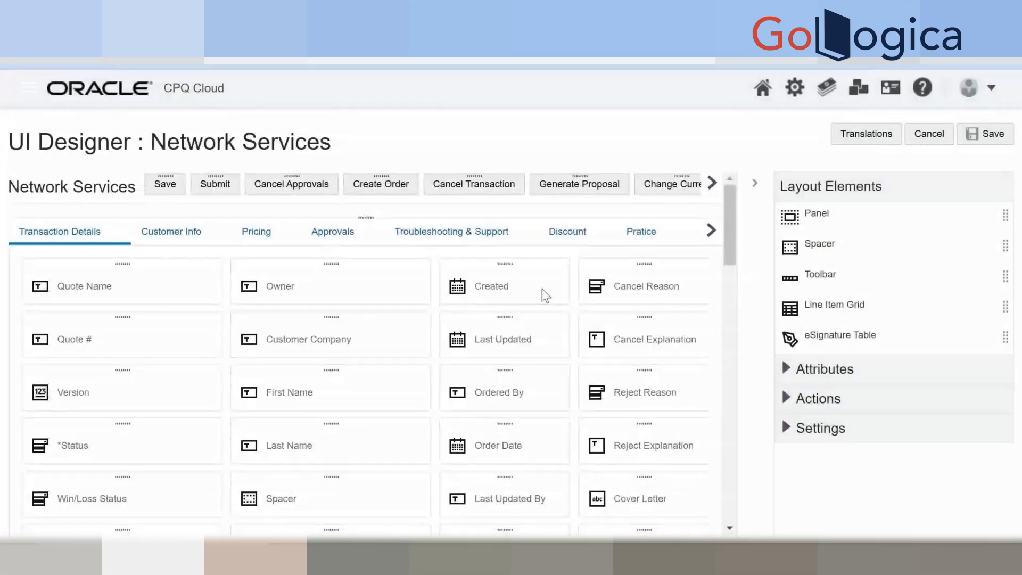
Find the Send Email action by searching 'send' and place it beside My Games HTML.
scroll(537, 299, "down", 2)
scroll(537, 306, "down", 2)
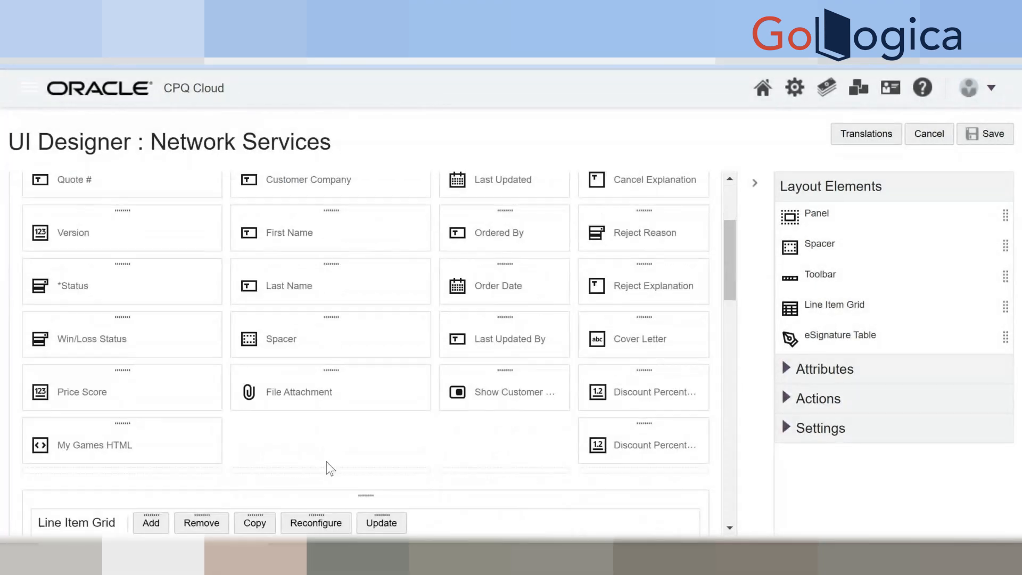
scroll(349, 409, "up", 4)
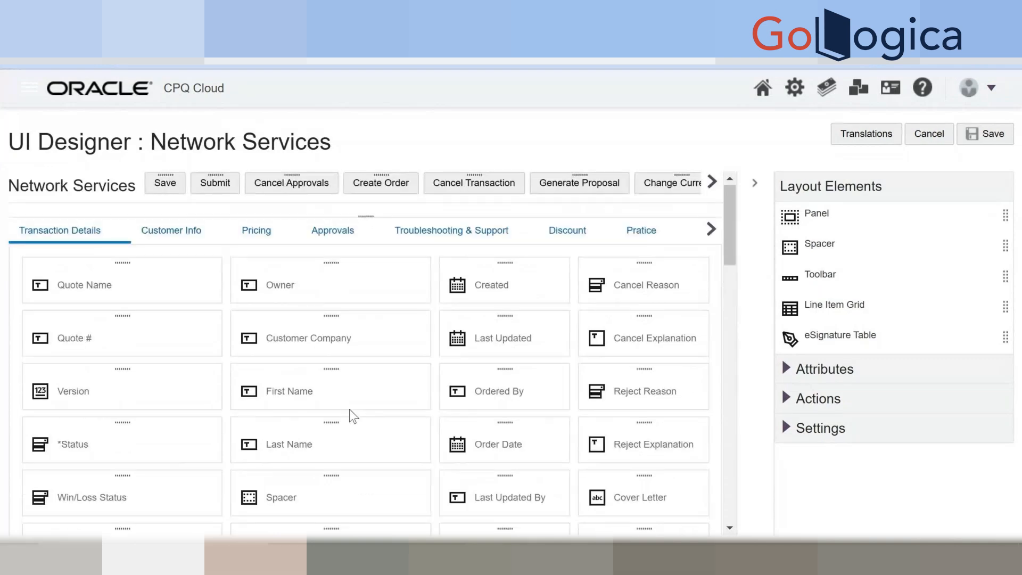
scroll(350, 409, "down", 6)
scroll(358, 408, "up", 6)
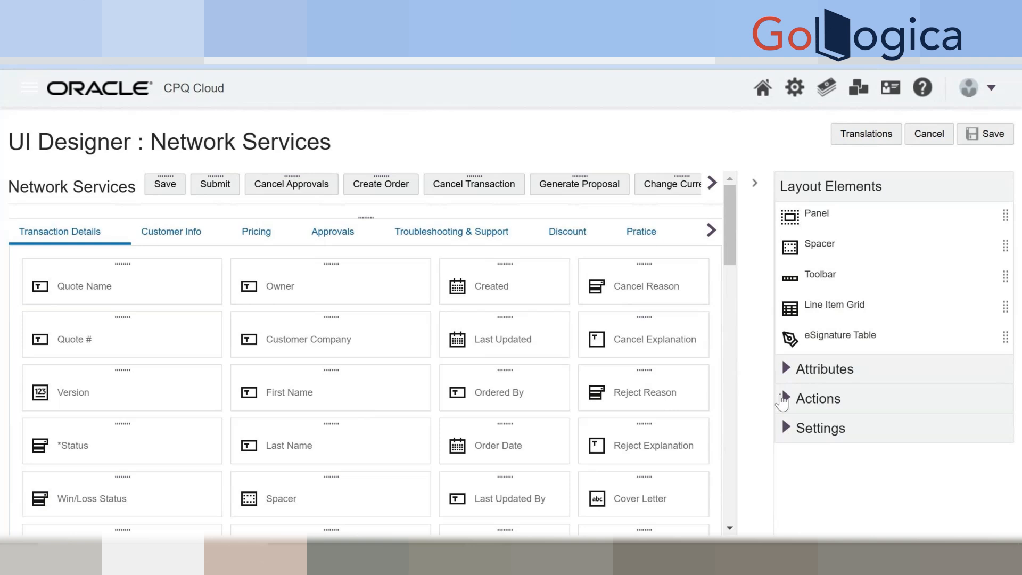
left_click(785, 398)
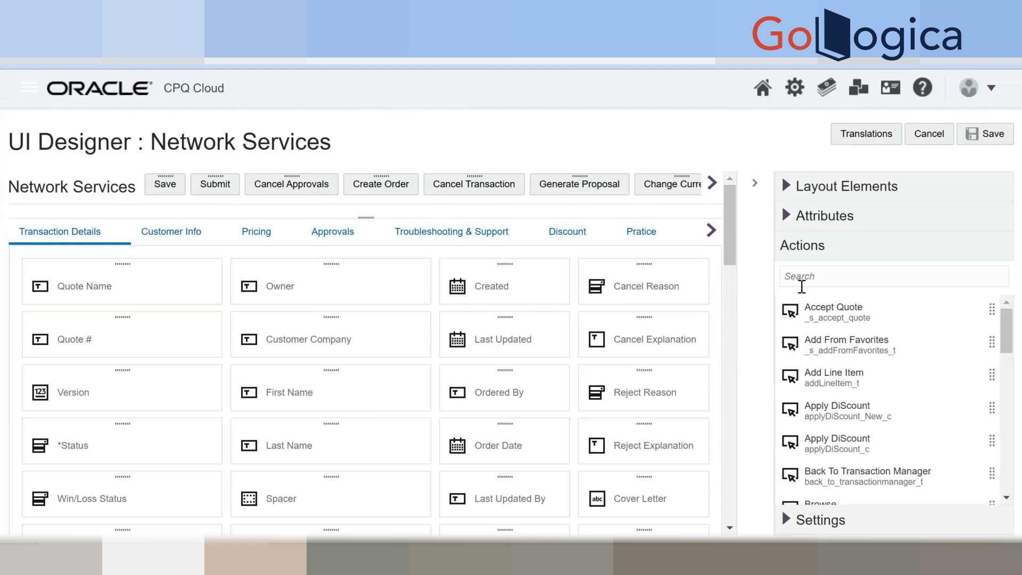
left_click(809, 277)
type("send")
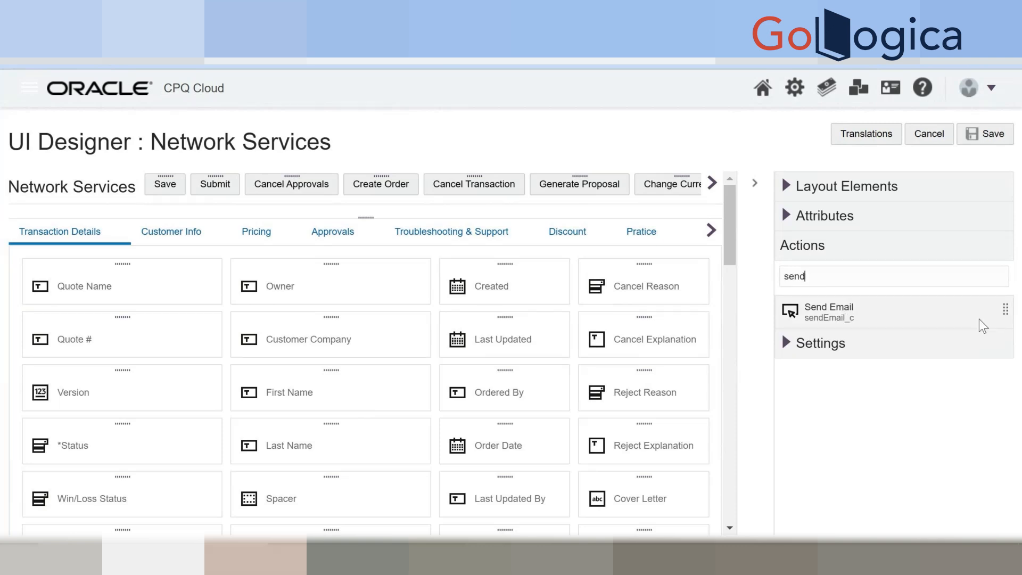
scroll(734, 271, "down", 3)
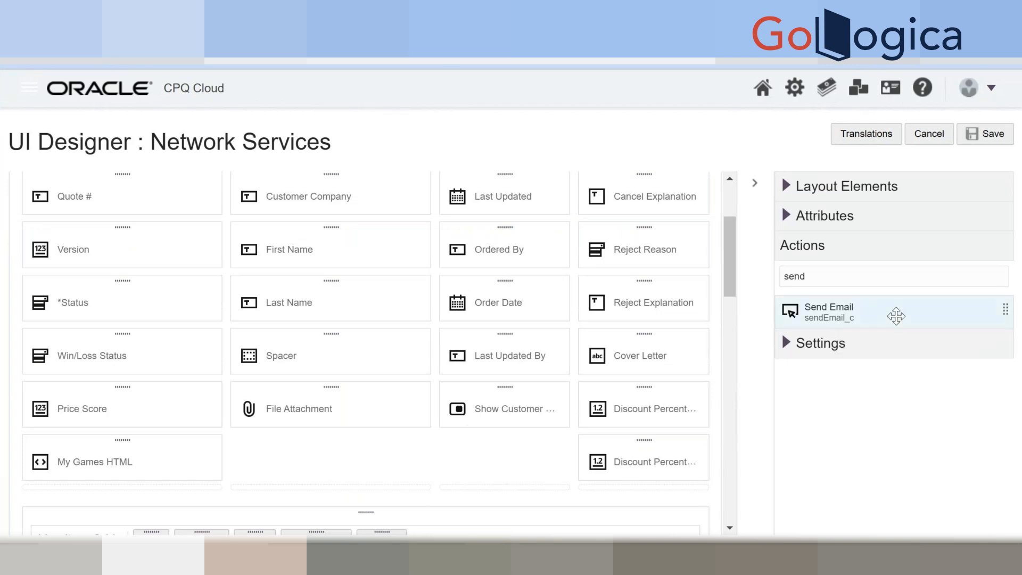
left_click_drag(895, 314, 381, 462)
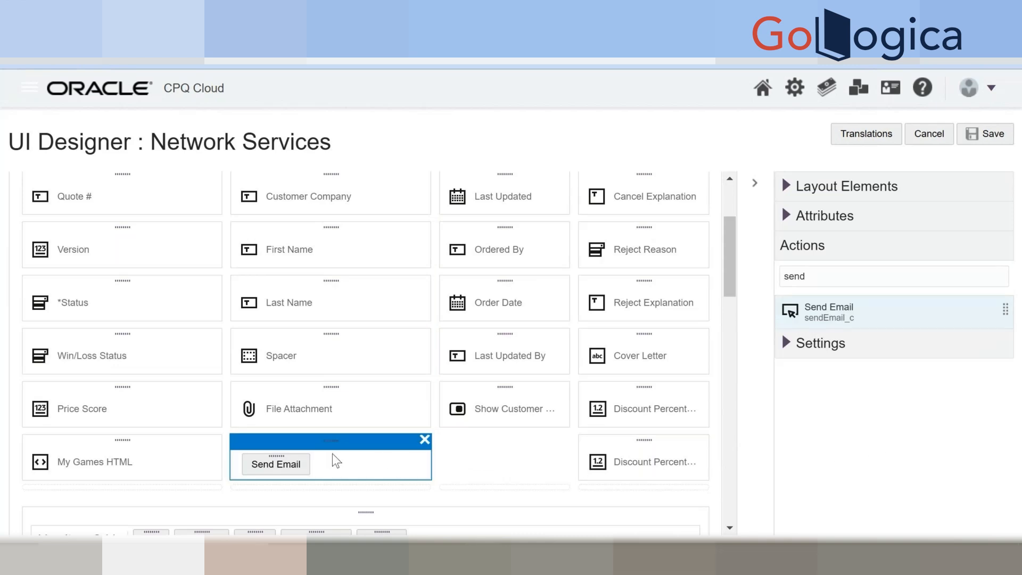
Save the updated layout and leave the UI Designer for the document list.
scroll(331, 461, "up", 5)
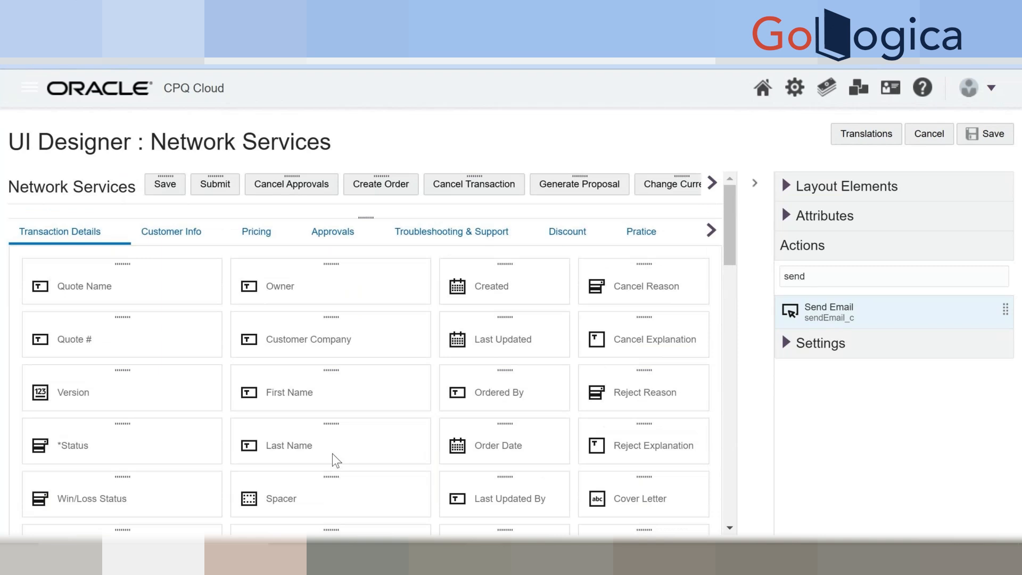
scroll(336, 460, "down", 5)
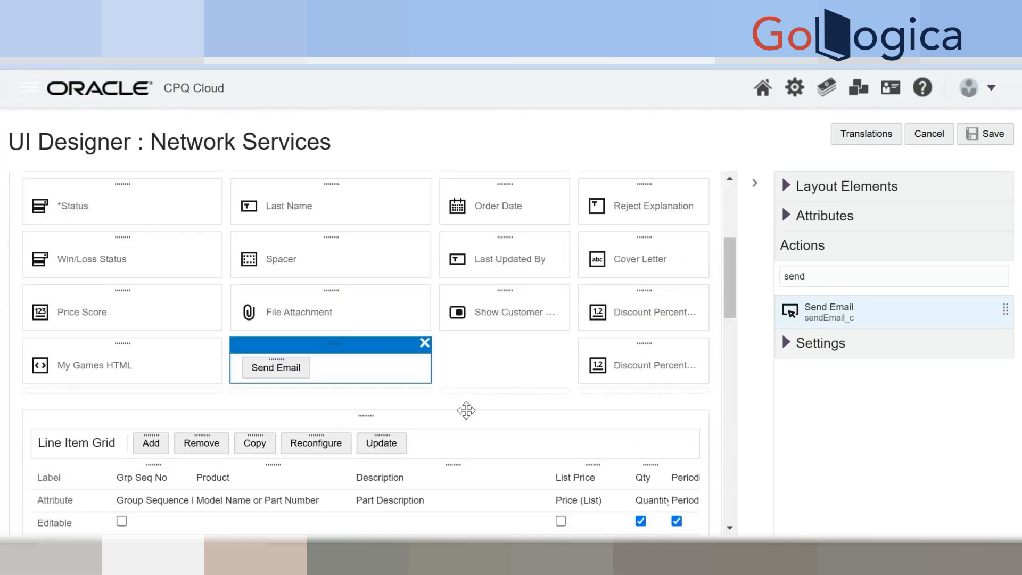
scroll(735, 381, "up", 2)
left_click(990, 140)
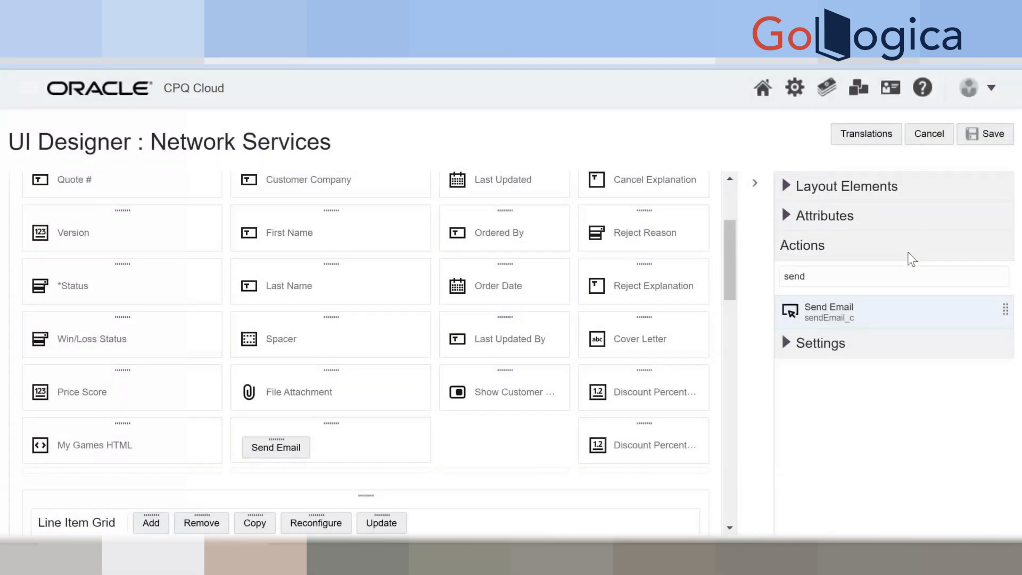
left_click(916, 135)
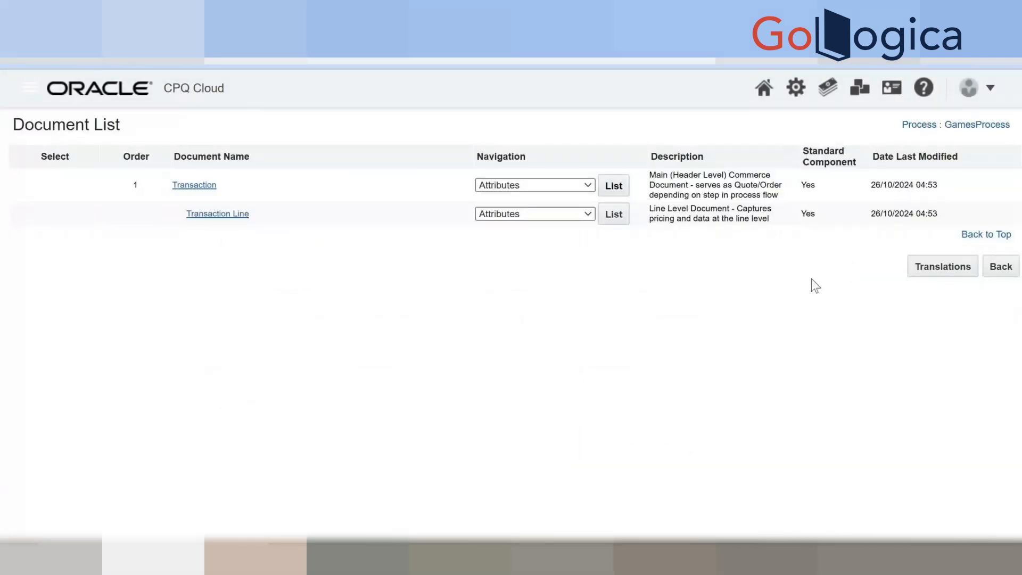
Open the Deployment Center for GamesProcess from the process list.
left_click(1001, 269)
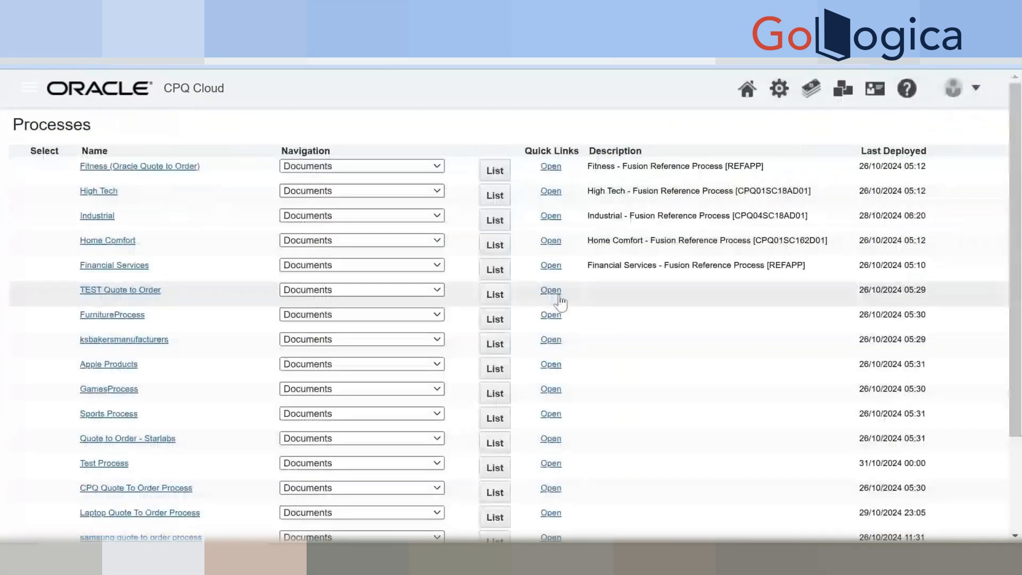
scroll(554, 302, "down", 2)
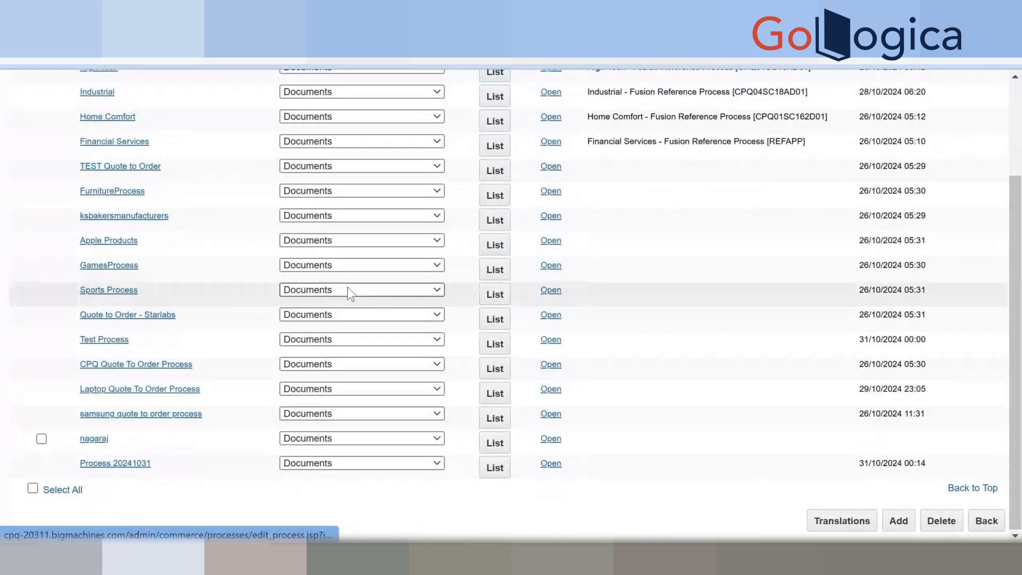
left_click(369, 267)
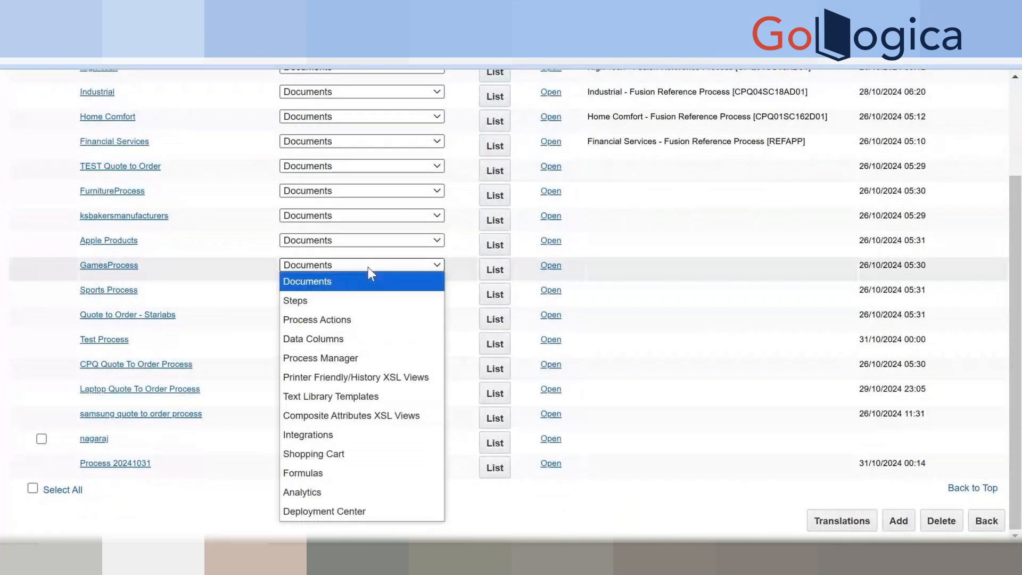
left_click(315, 507)
left_click(495, 269)
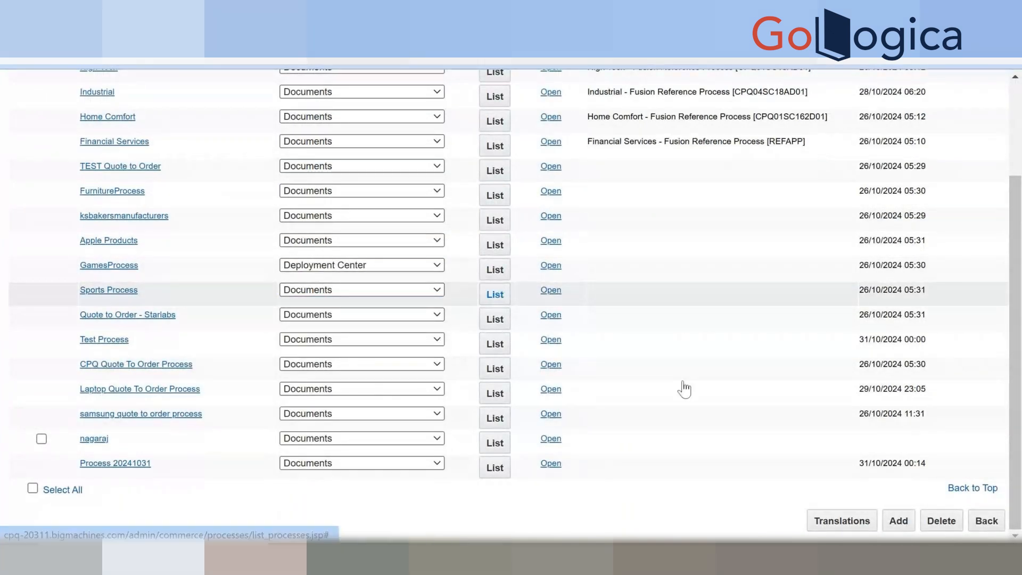
Add a Deploy event for GamesProcess, refresh until it finishes, then return to the Administration Platform tab.
left_click(967, 172)
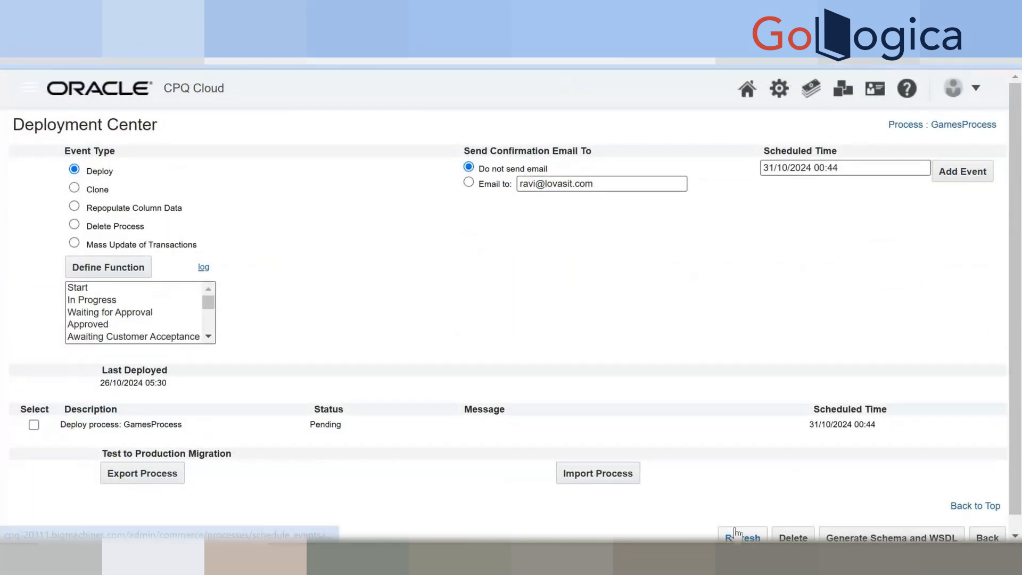
left_click(737, 534)
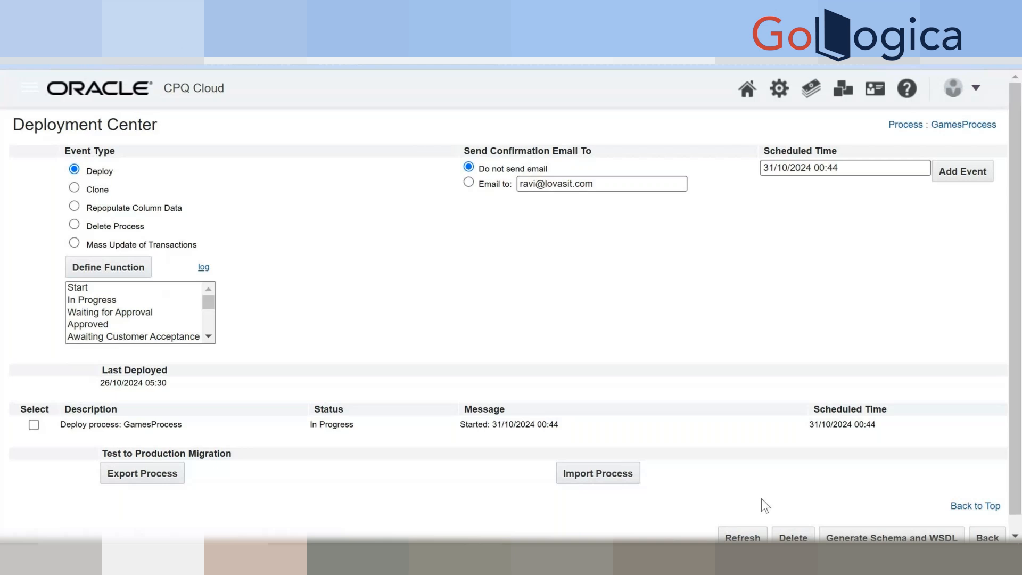
scroll(761, 498, "down", 1)
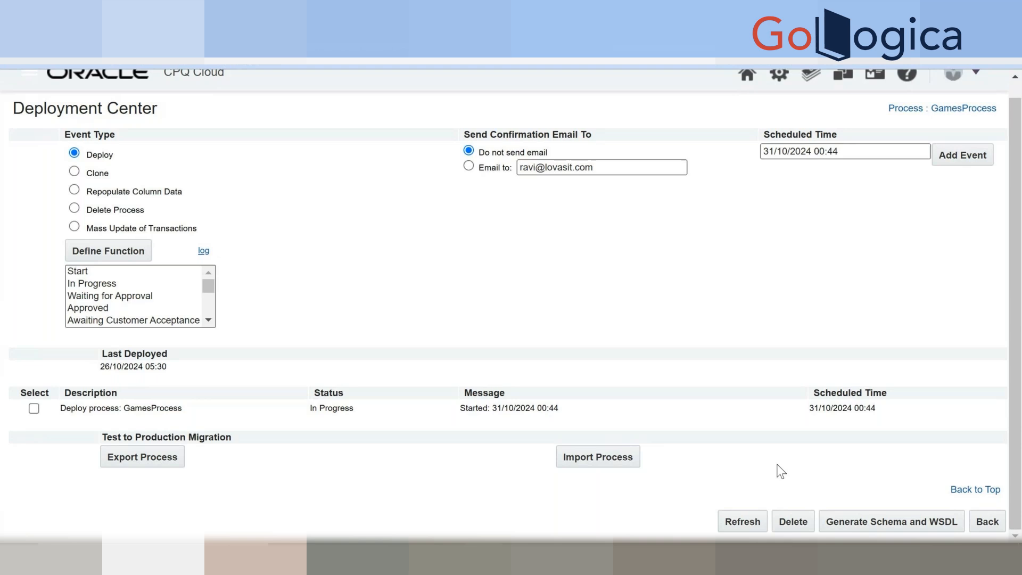
left_click(722, 524)
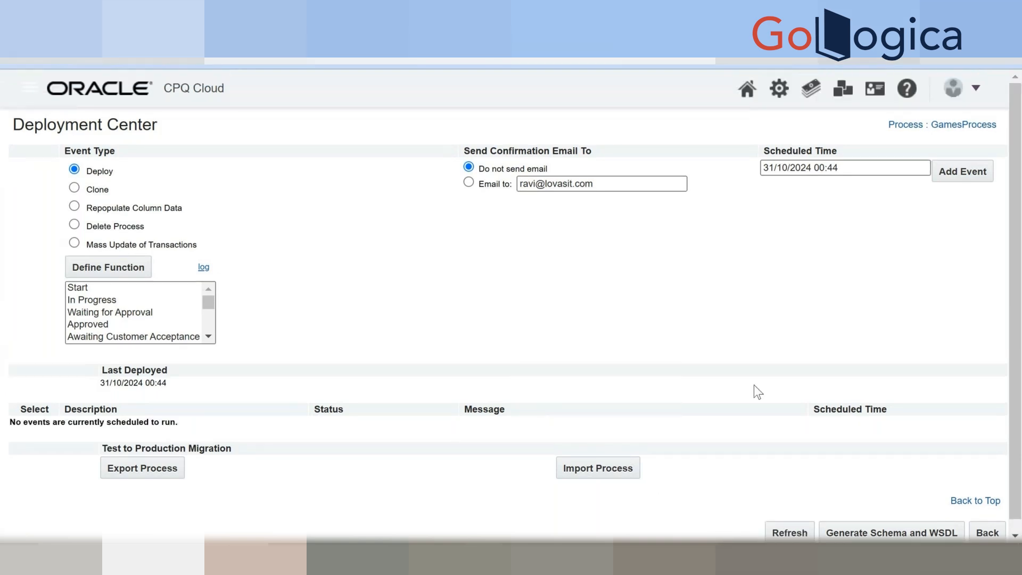
scroll(754, 385, "down", 1)
scroll(754, 385, "up", 1)
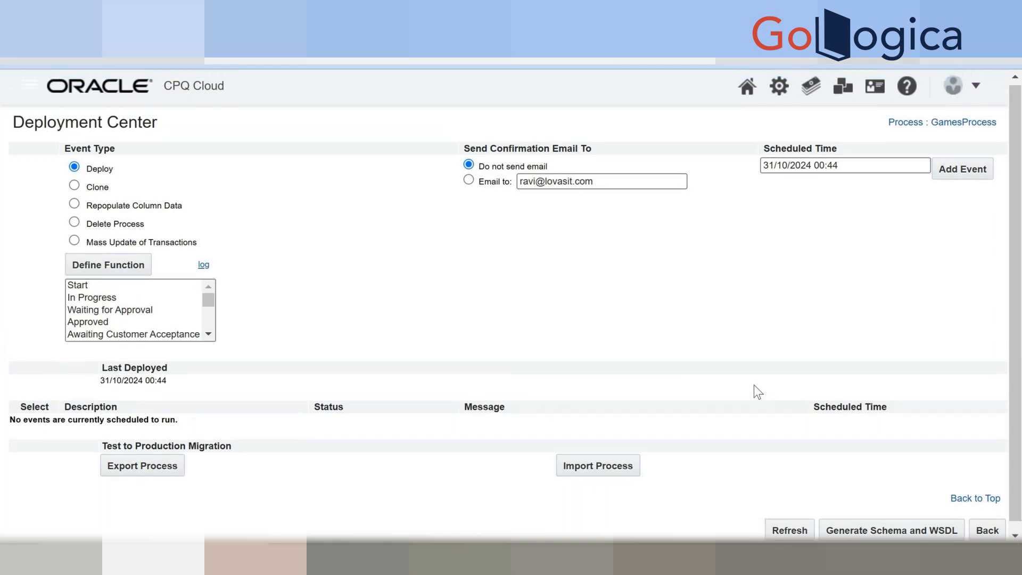
left_click(298, 13)
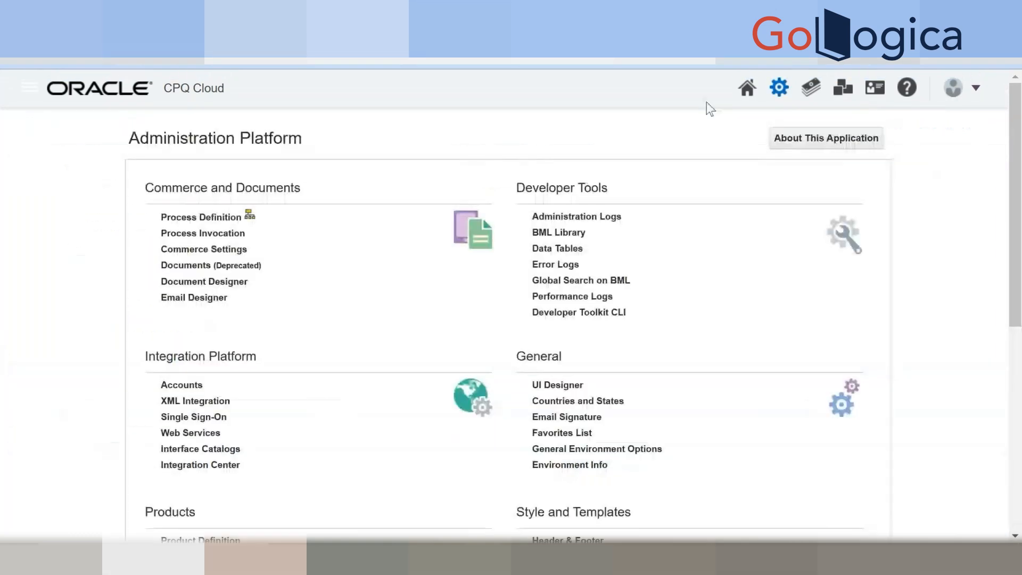
Open transaction CPQ-81 from the GamesProcess - Manager transaction list.
left_click(956, 92)
scroll(809, 398, "down", 1)
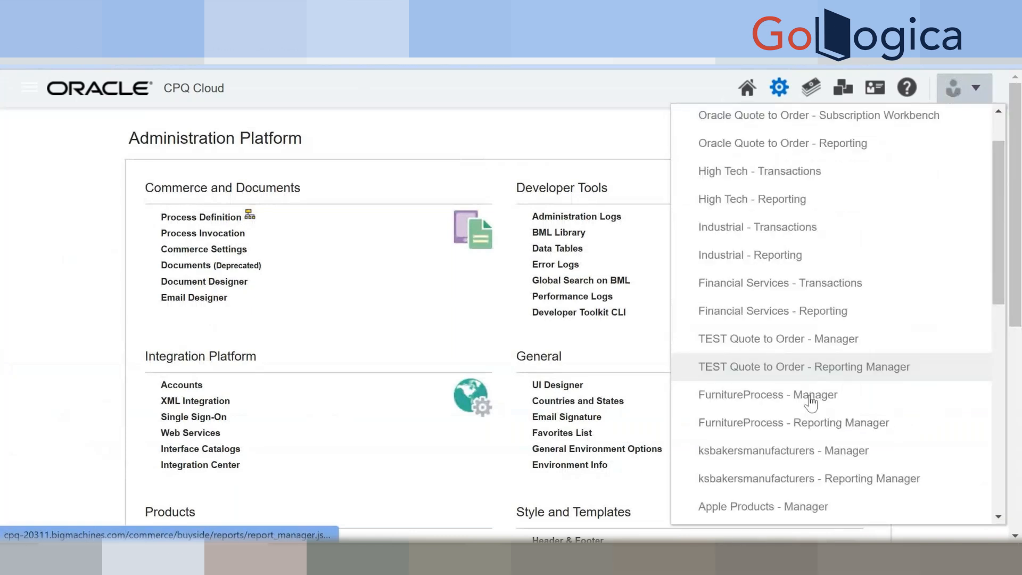
scroll(809, 398, "down", 3)
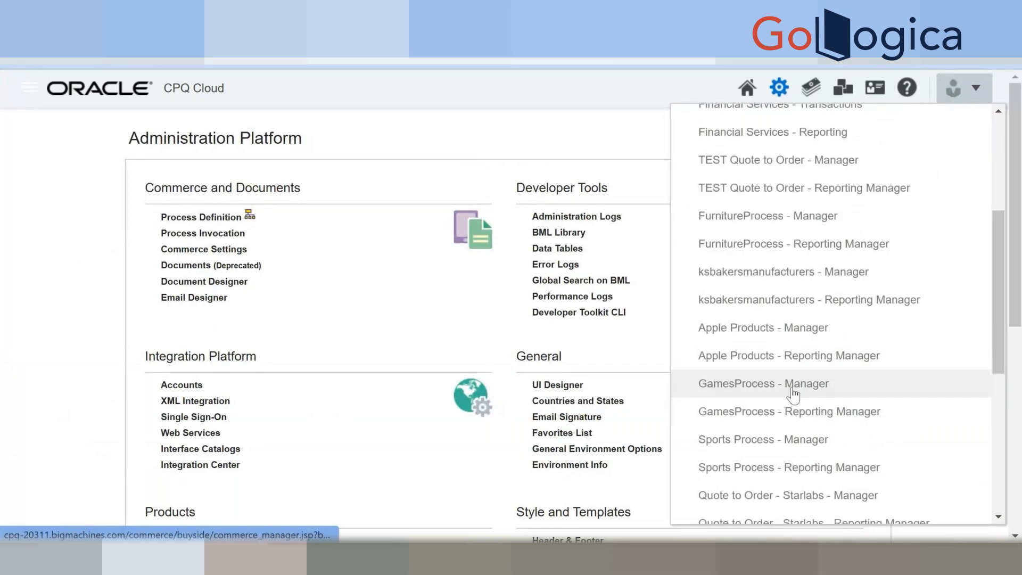
left_click(796, 387)
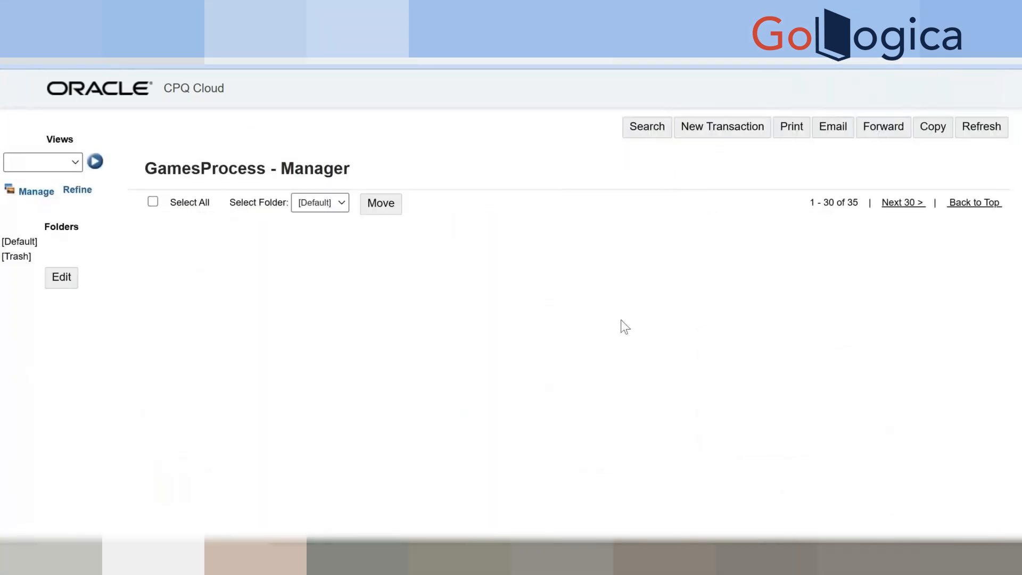
left_click(323, 238)
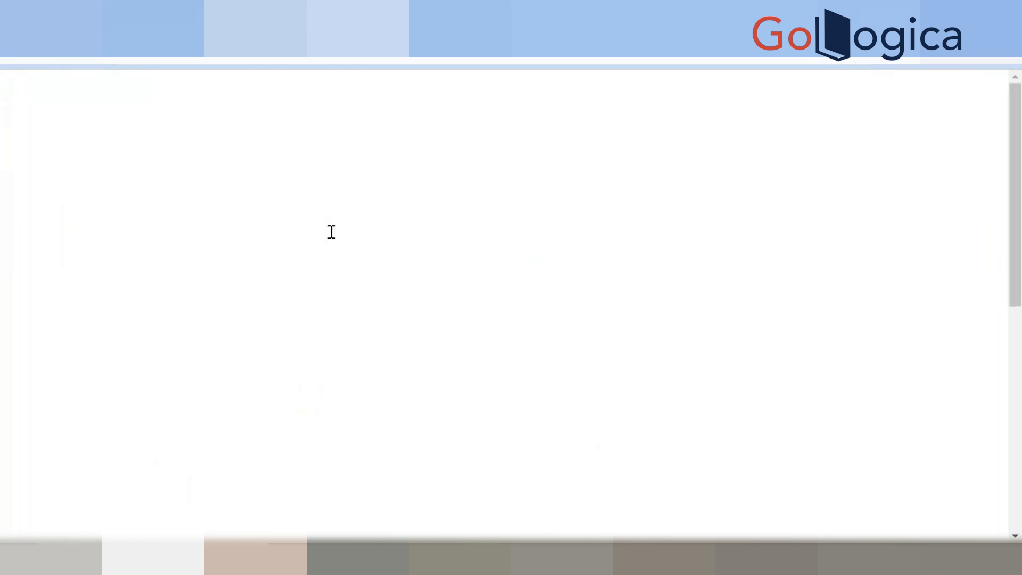
scroll(331, 230, "down", 2)
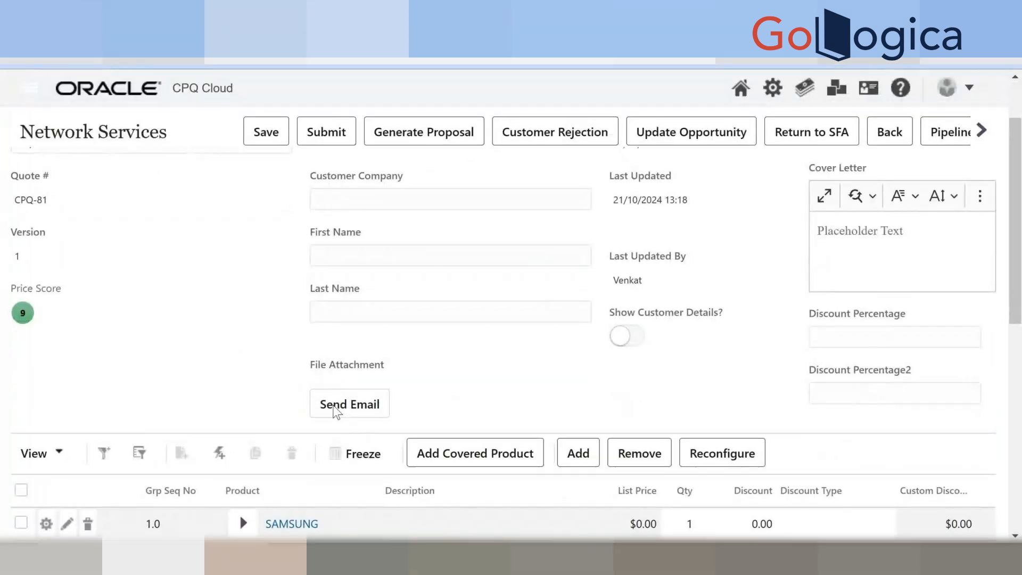
Use Send Email on the transaction, fill in the recipient's e-mail address and send.
left_click(333, 405)
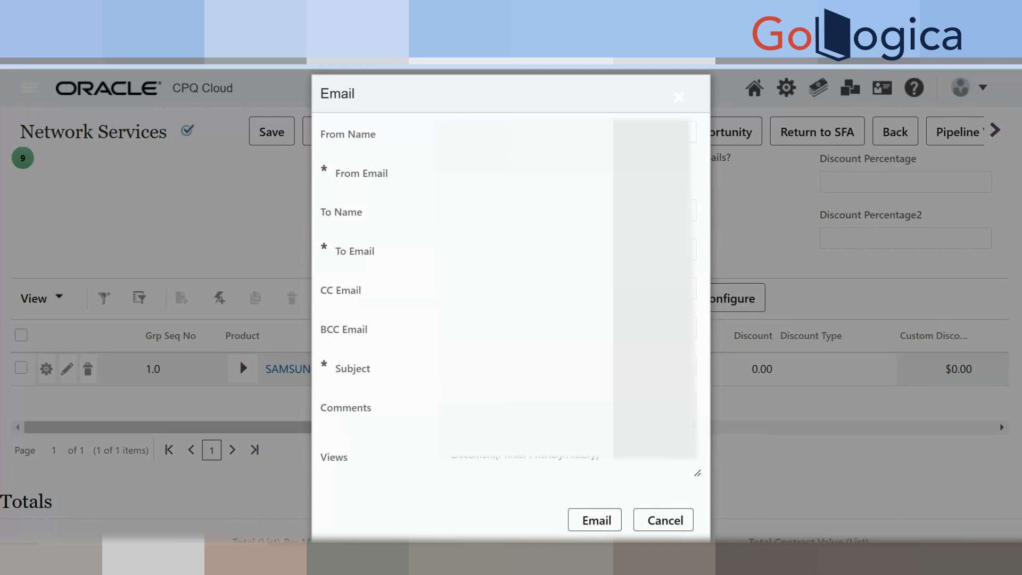
left_click(567, 249)
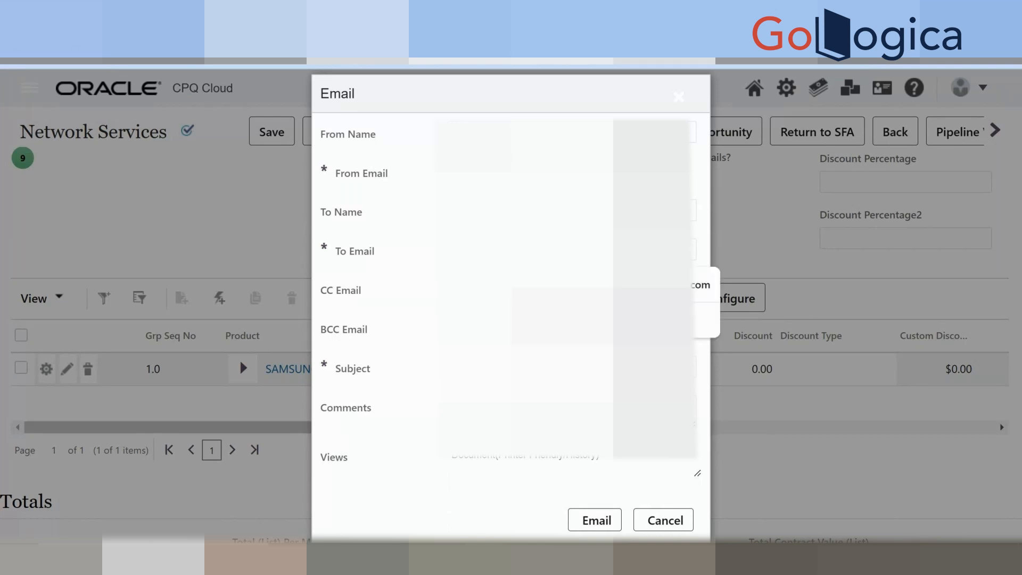
left_click(567, 285)
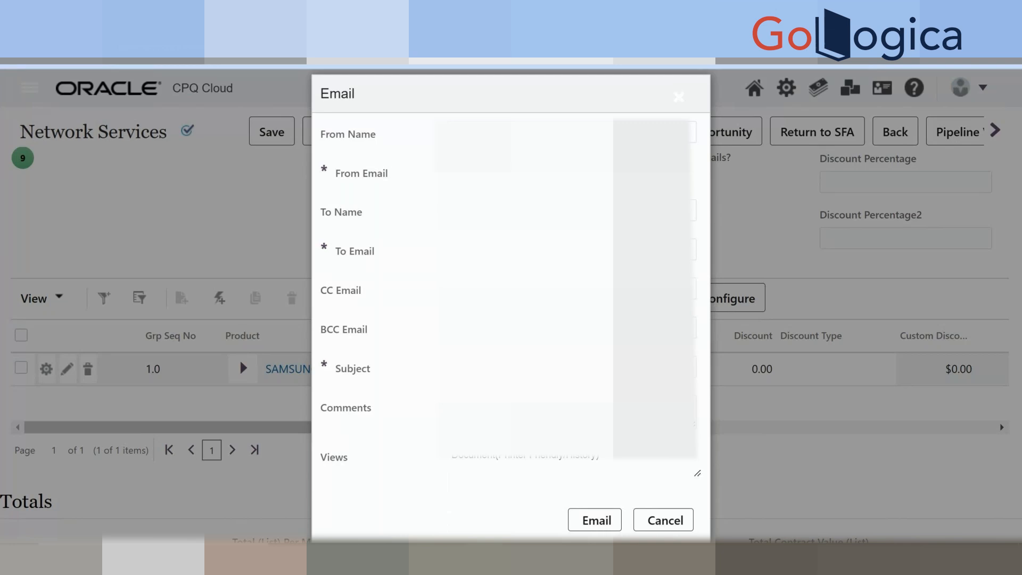
left_click(567, 250)
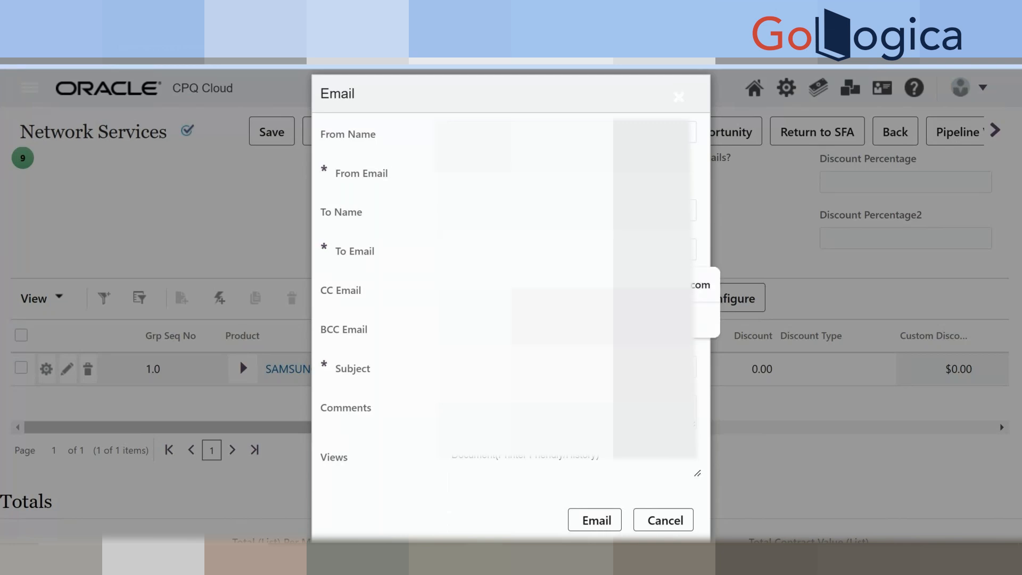
left_click(567, 285)
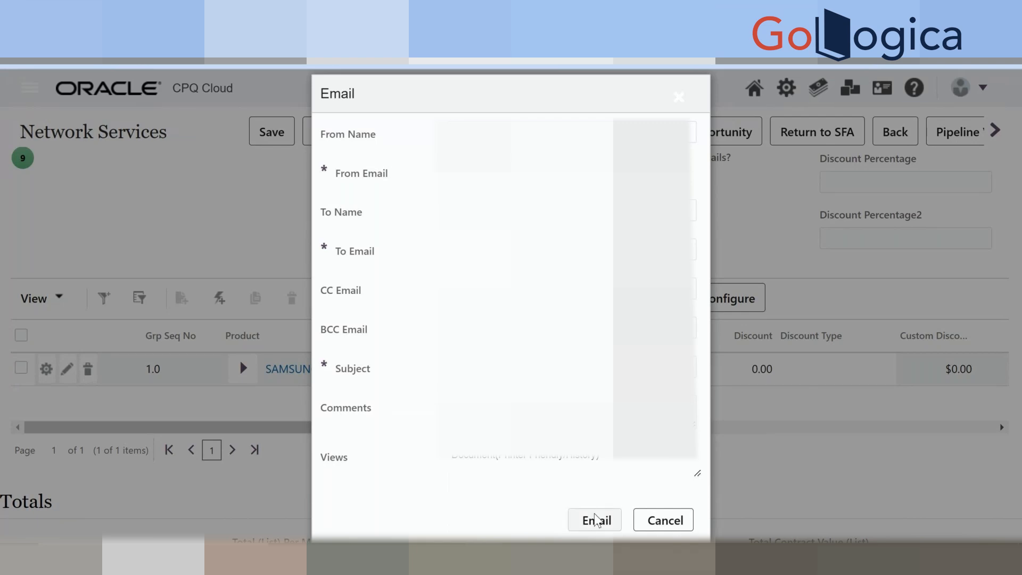
left_click(596, 519)
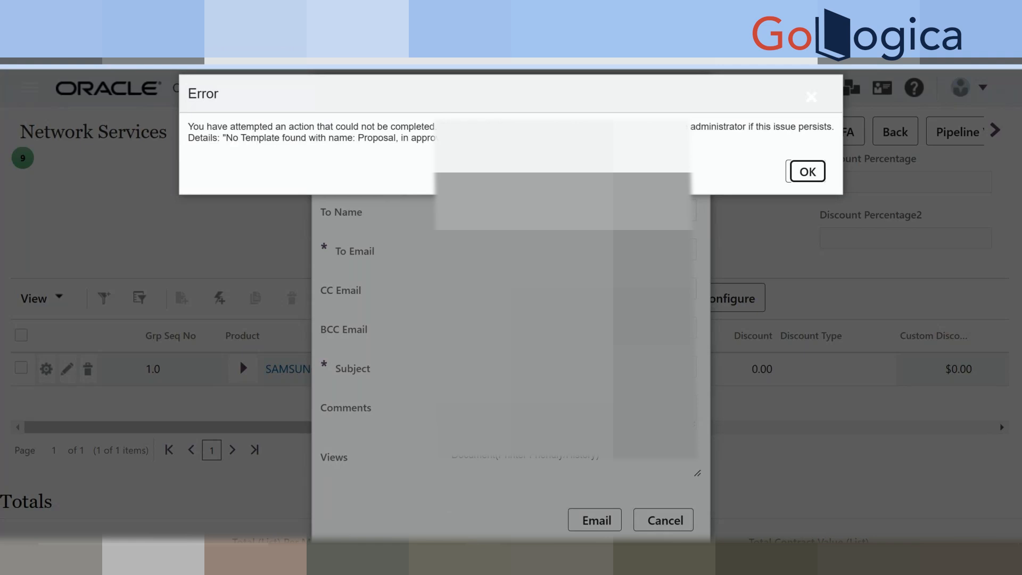
Dismiss the 'No Template found' error and cancel the email dialog.
left_click(808, 171)
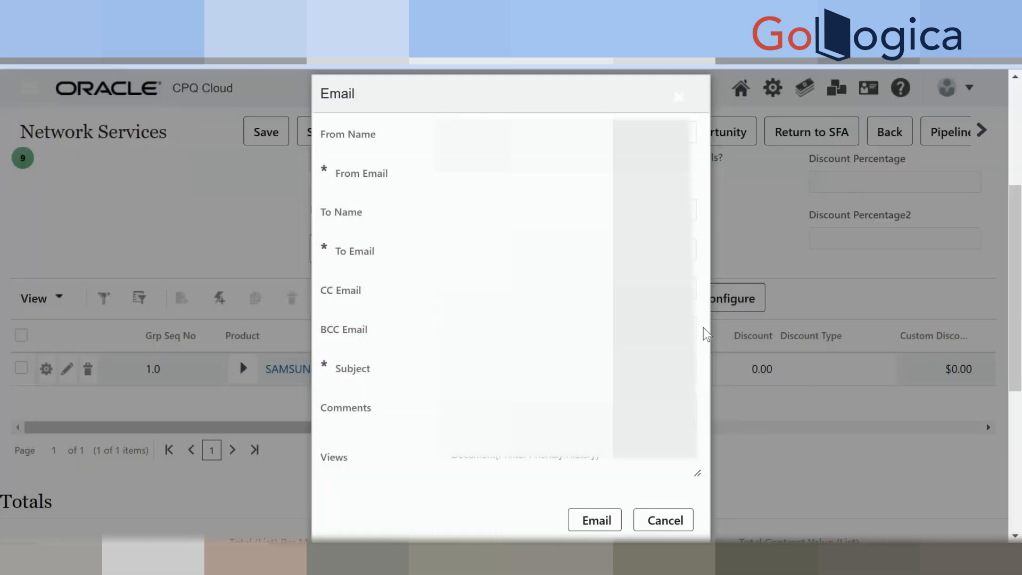
scroll(706, 335, "down", 3)
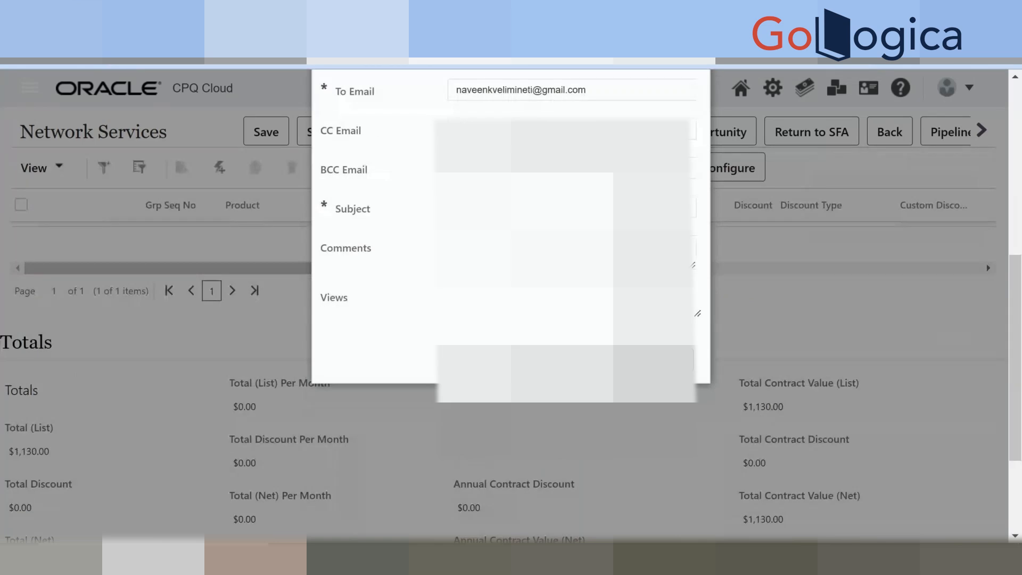
left_click(667, 359)
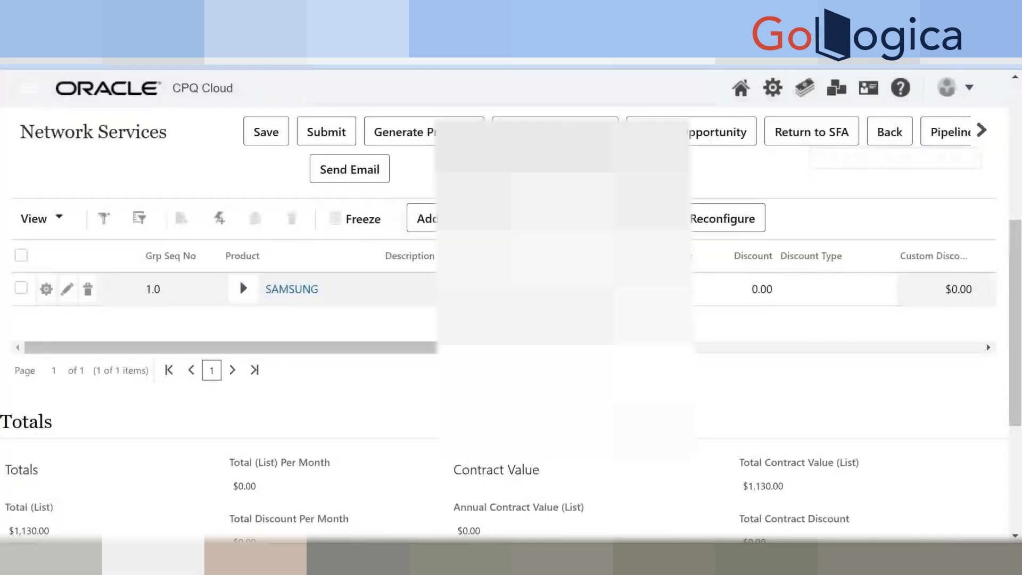
Scroll to the Send Email button on the Network Services quote and open the Email dialog.
scroll(661, 352, "up", 6)
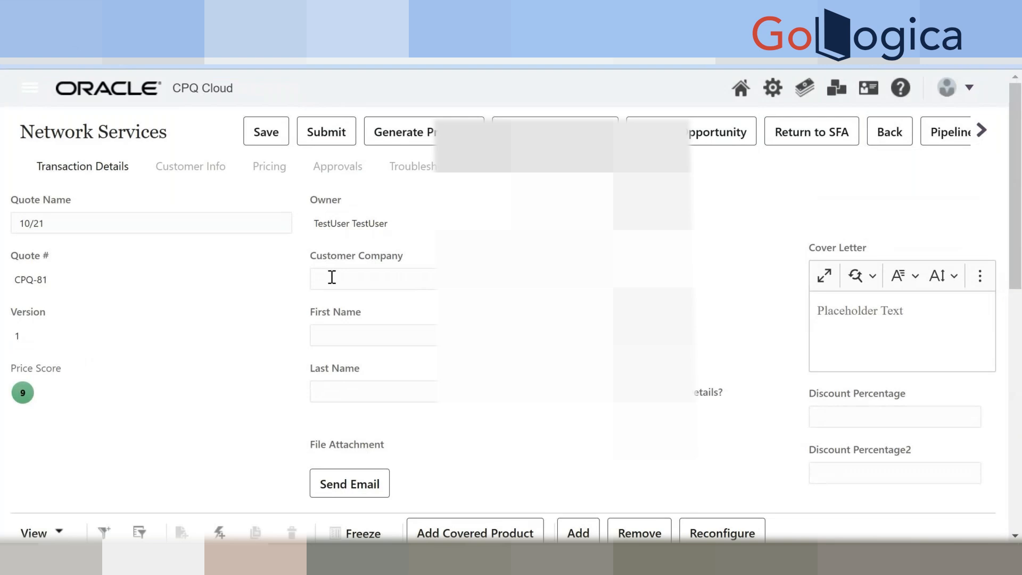
scroll(332, 277, "down", 1)
scroll(331, 278, "down", 3)
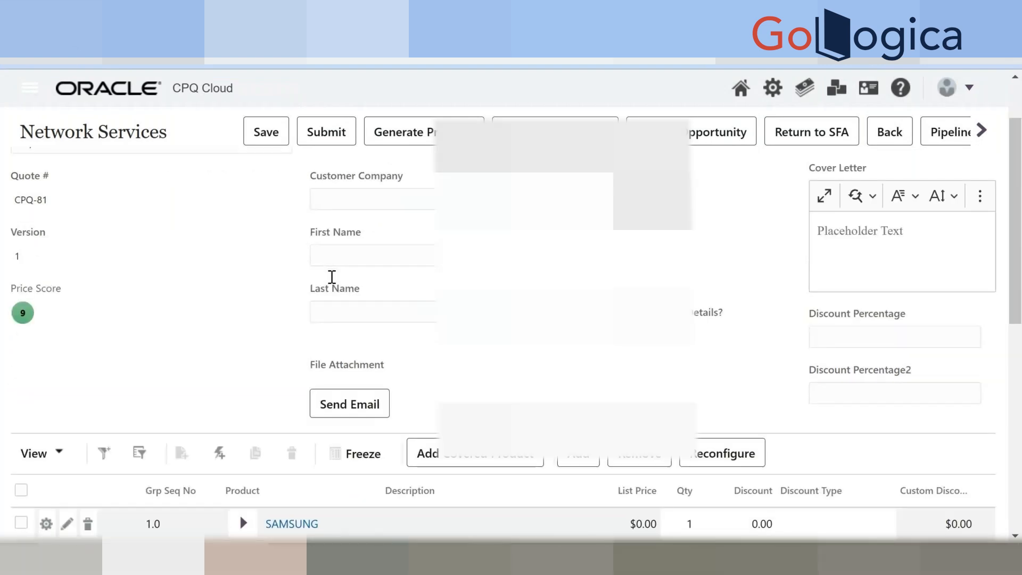
scroll(331, 278, "up", 4)
scroll(352, 271, "down", 5)
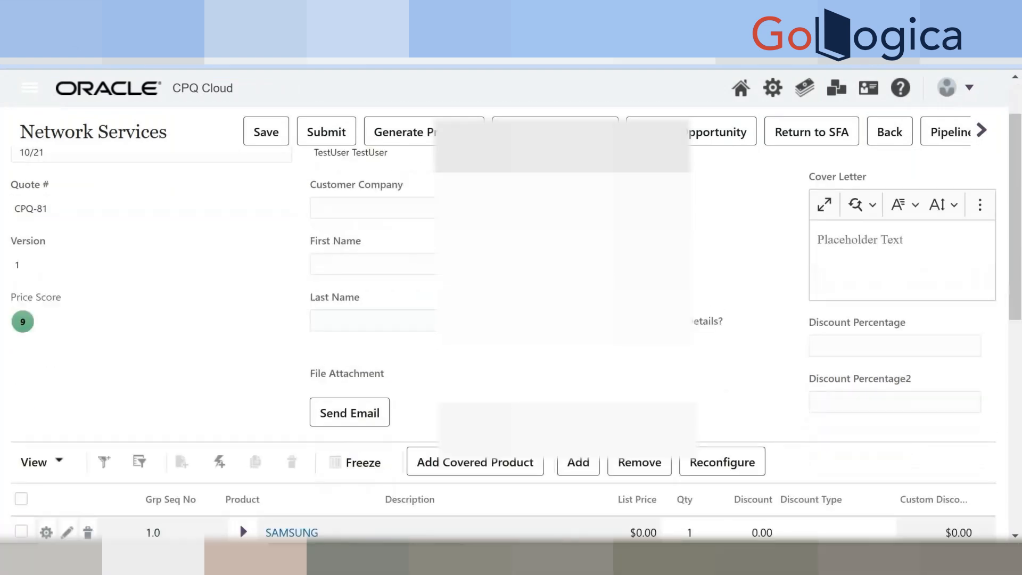
left_click(350, 247)
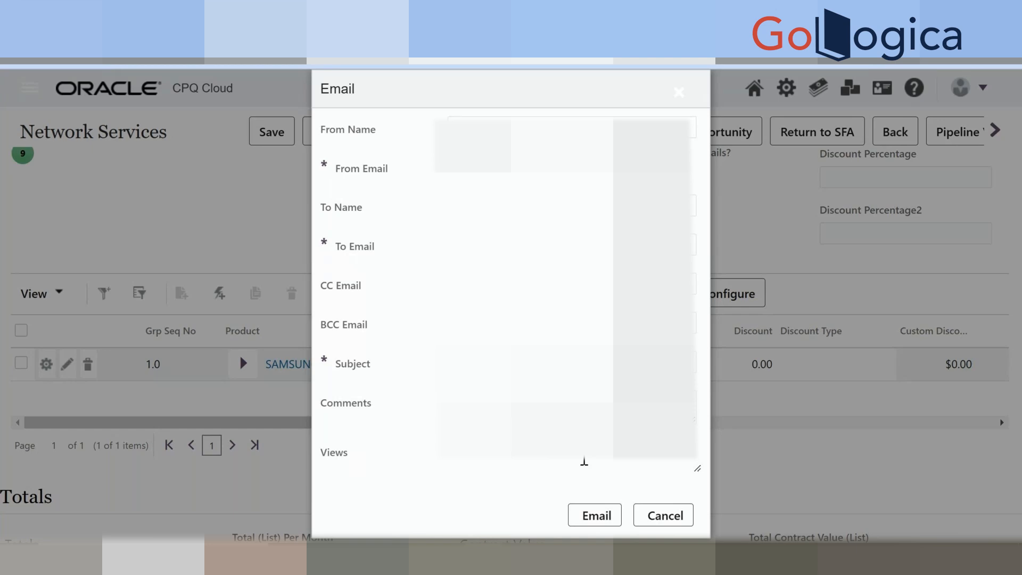
Retry sending the email, dismissing the missing recipient and missing subject errors along the way.
left_click(586, 515)
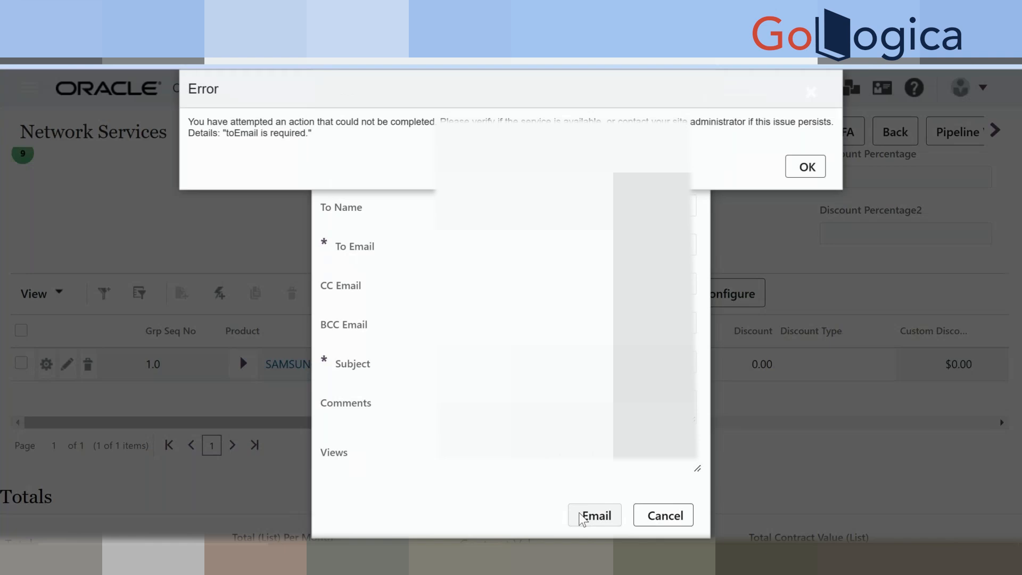
left_click(806, 169)
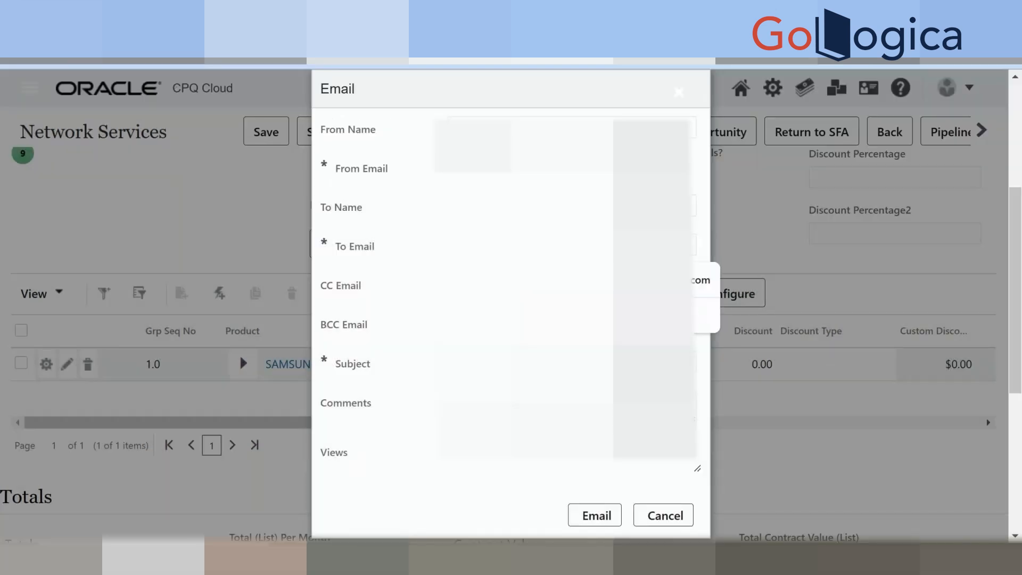
left_click(606, 518)
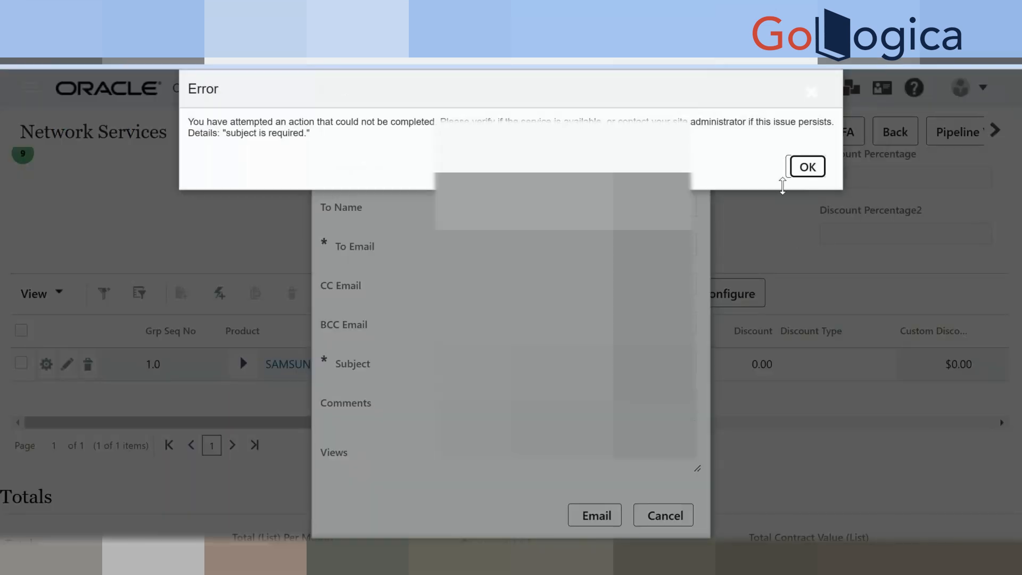
key("Return")
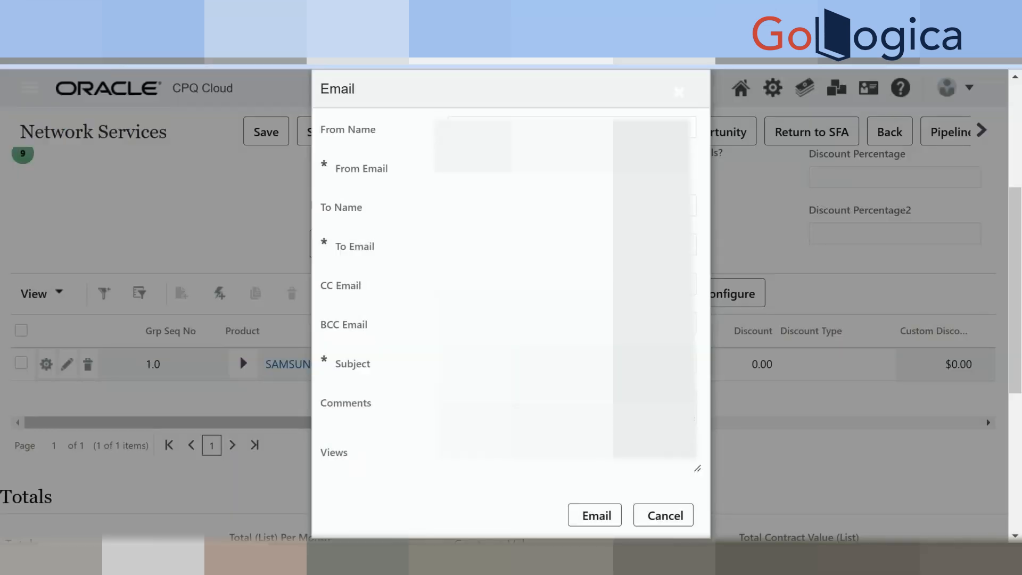
left_click(593, 516)
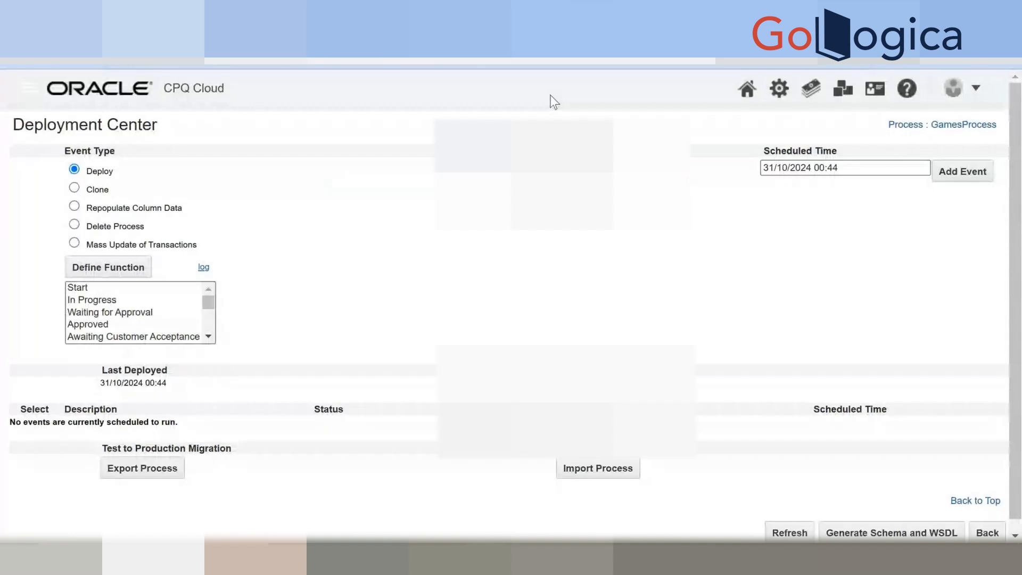
From Admin > Process Definition, list GamesProcess's Printer Friendly/History XSL Views to reach the Document view.
left_click(772, 90)
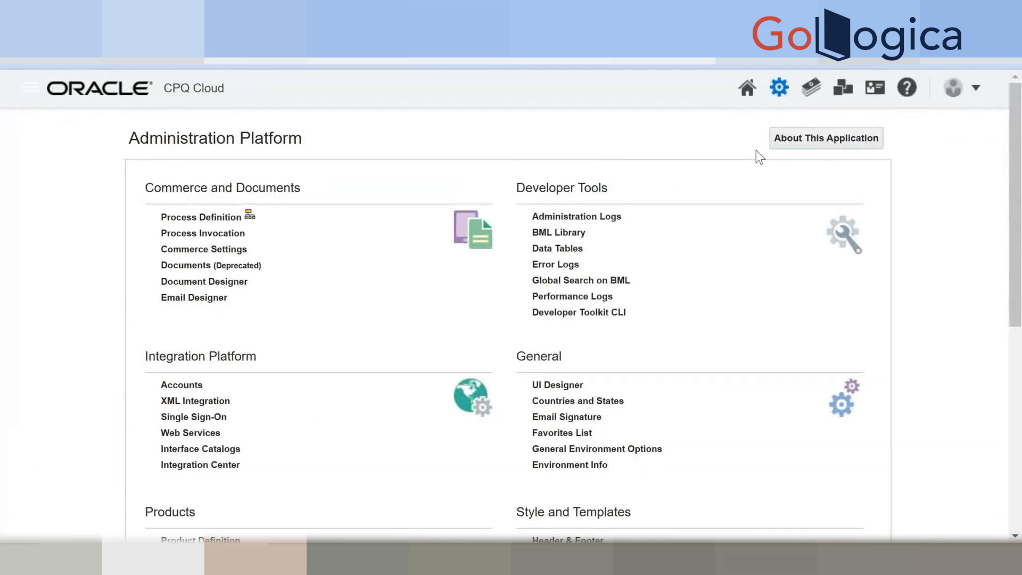
scroll(195, 342, "down", 1)
scroll(195, 342, "down", 4)
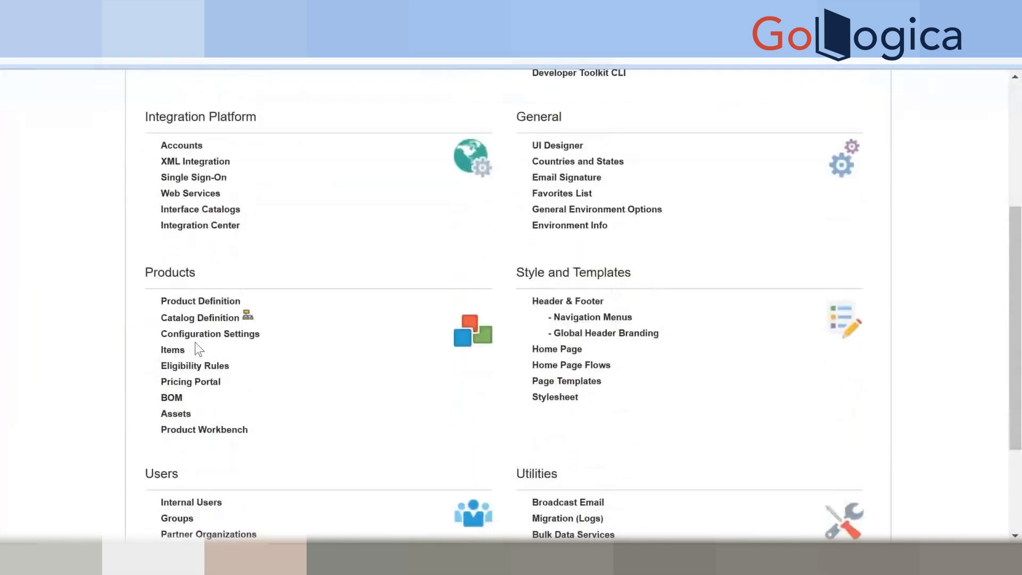
scroll(196, 343, "up", 5)
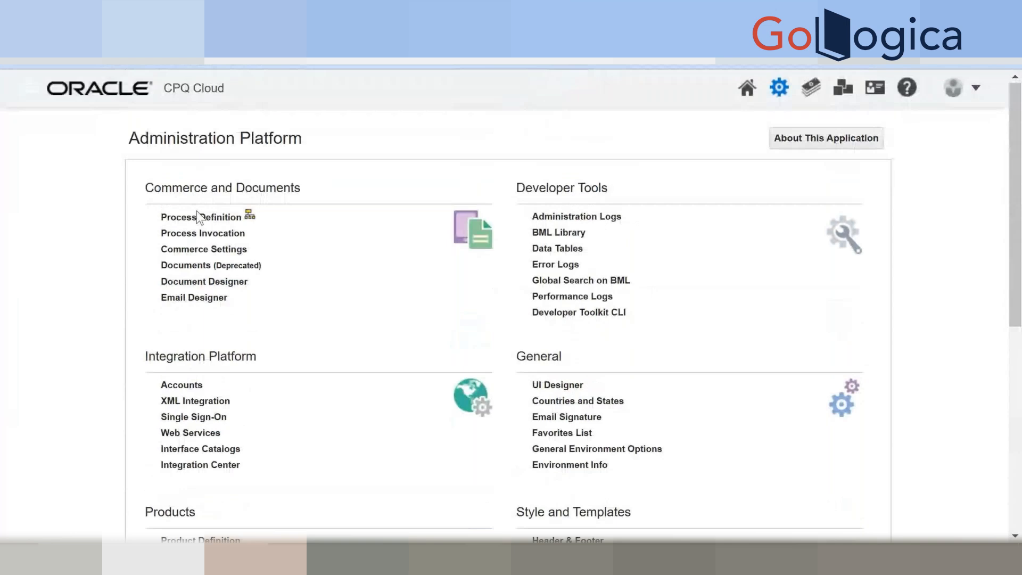
left_click(213, 217)
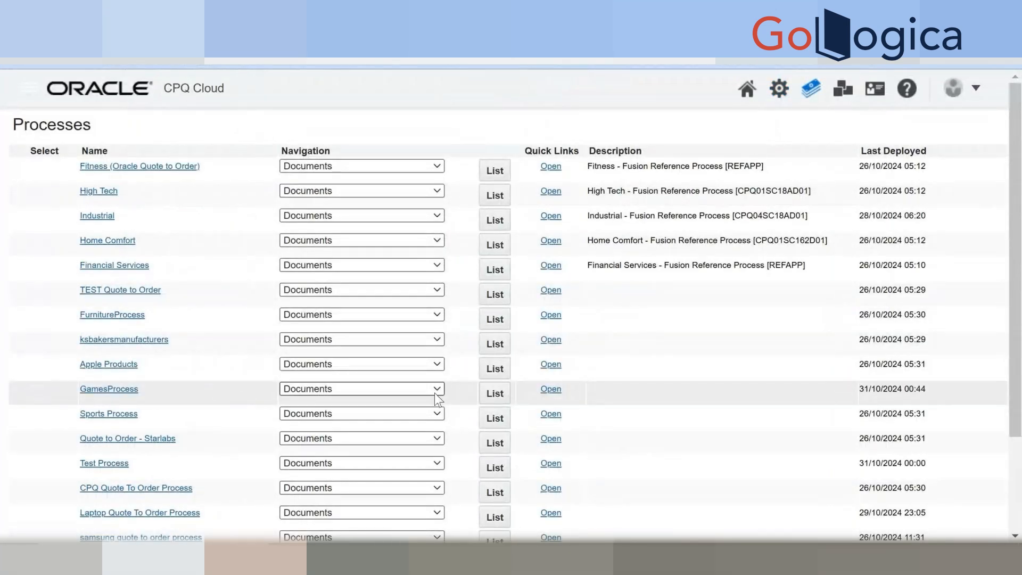
left_click(490, 396)
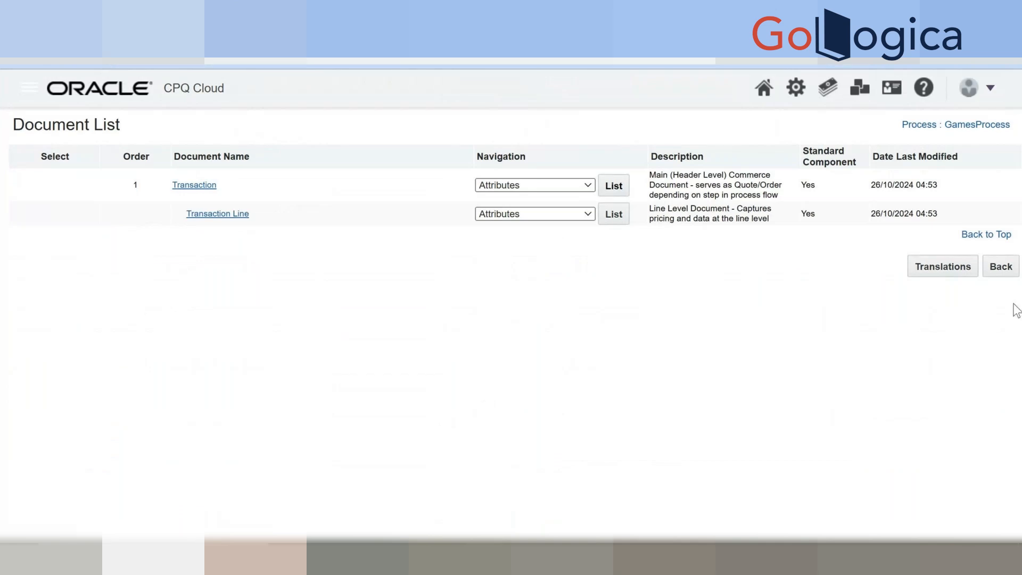
left_click(1001, 266)
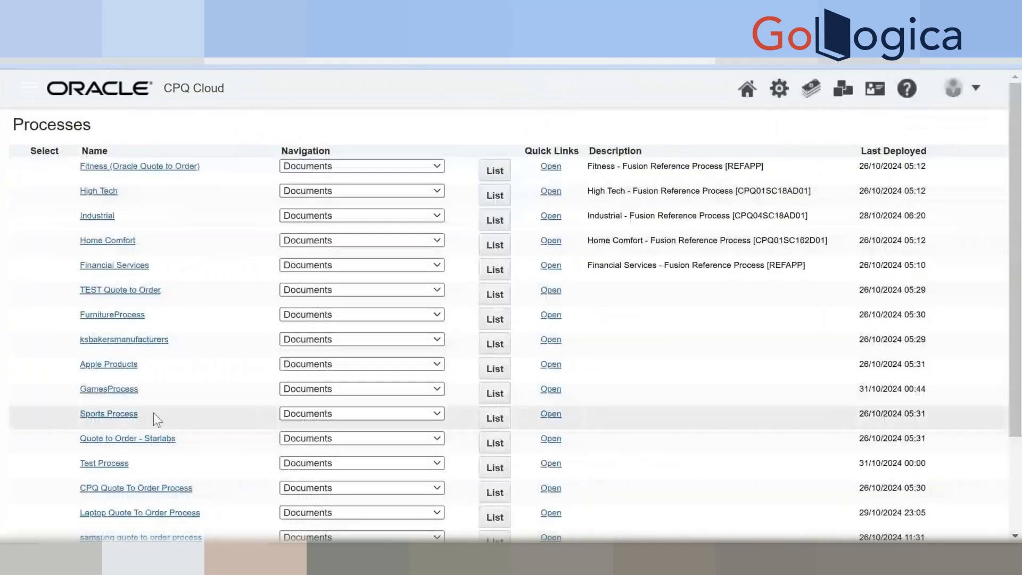
left_click(311, 392)
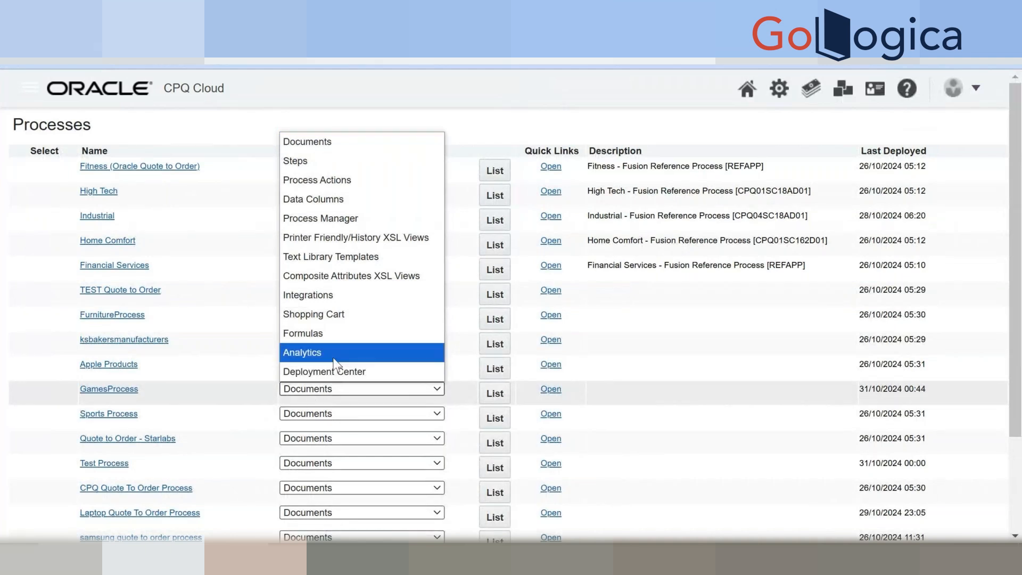
left_click(377, 238)
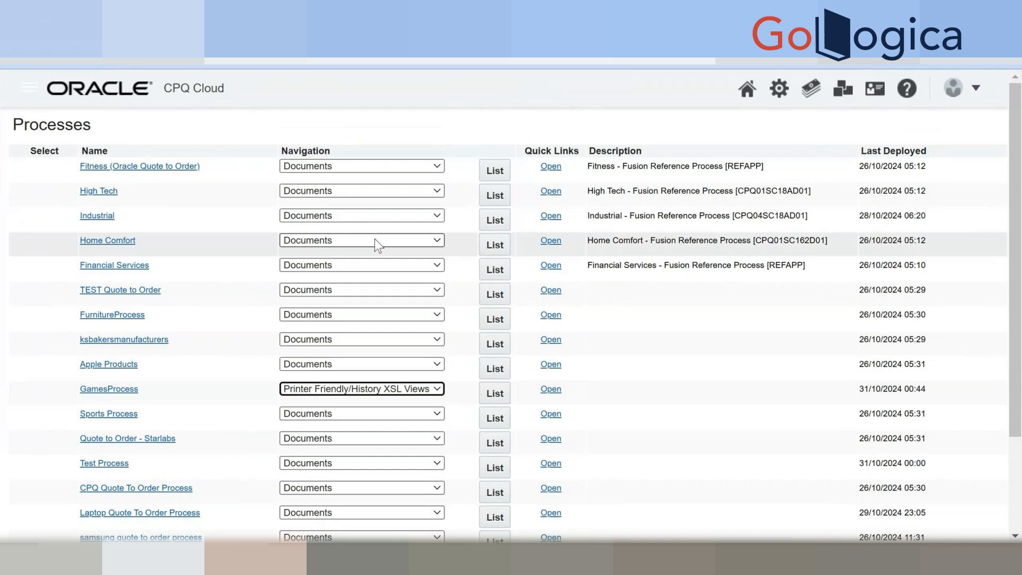
left_click(484, 402)
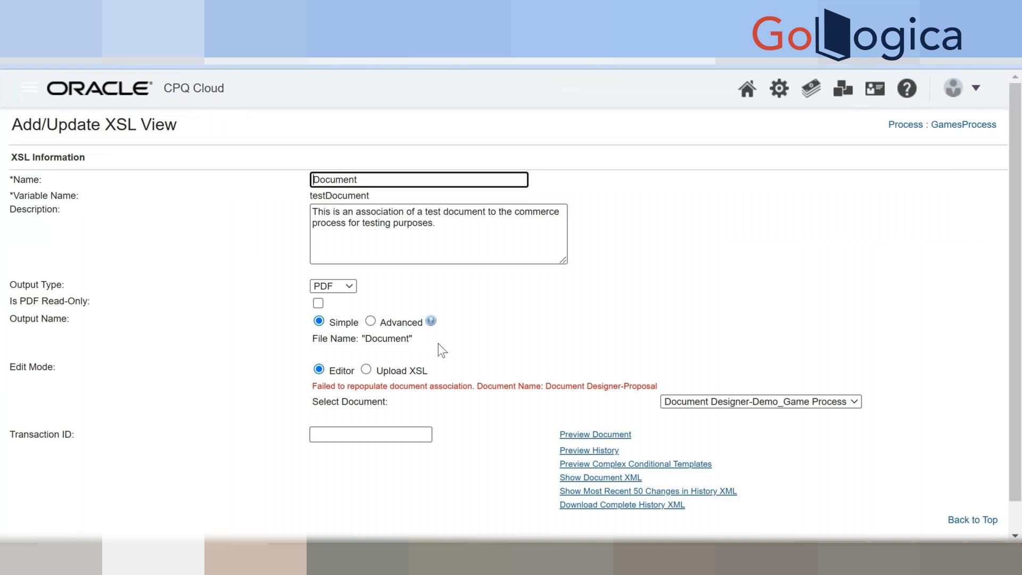
Select the second Document Designer template with PDF output type, then open a new browser tab.
left_click(762, 404)
left_click(762, 411)
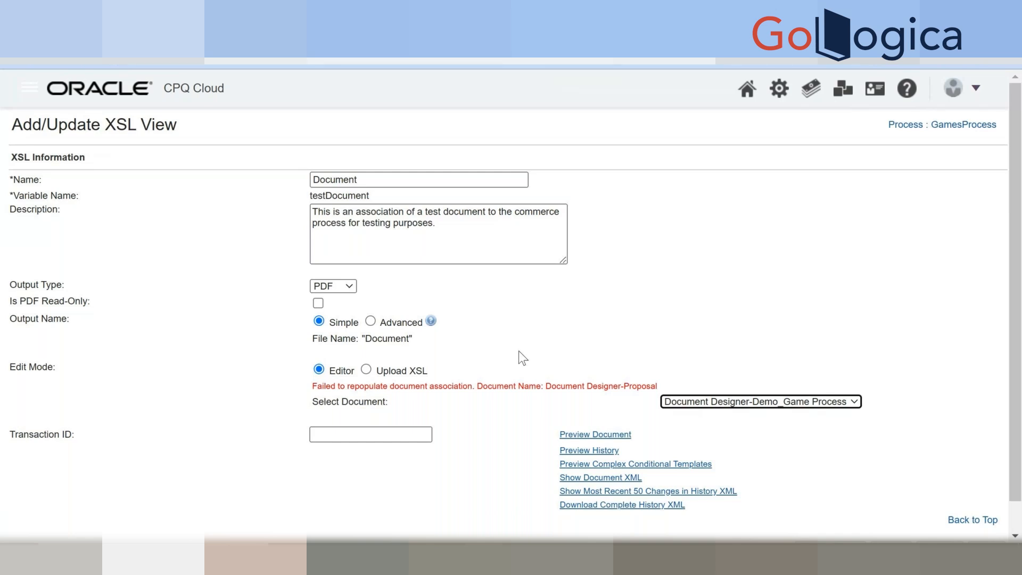
double_click(567, 386)
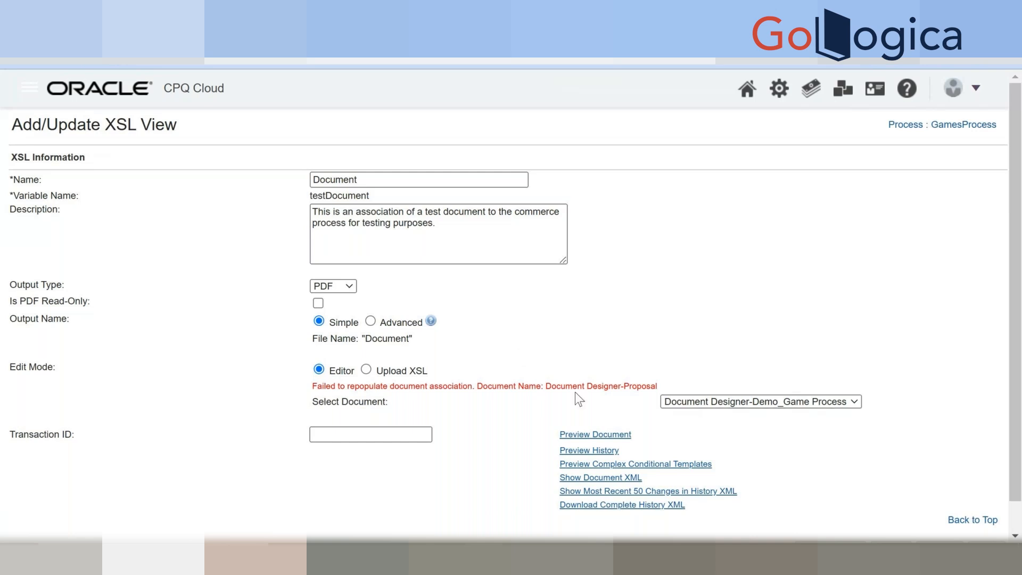
left_click(682, 403)
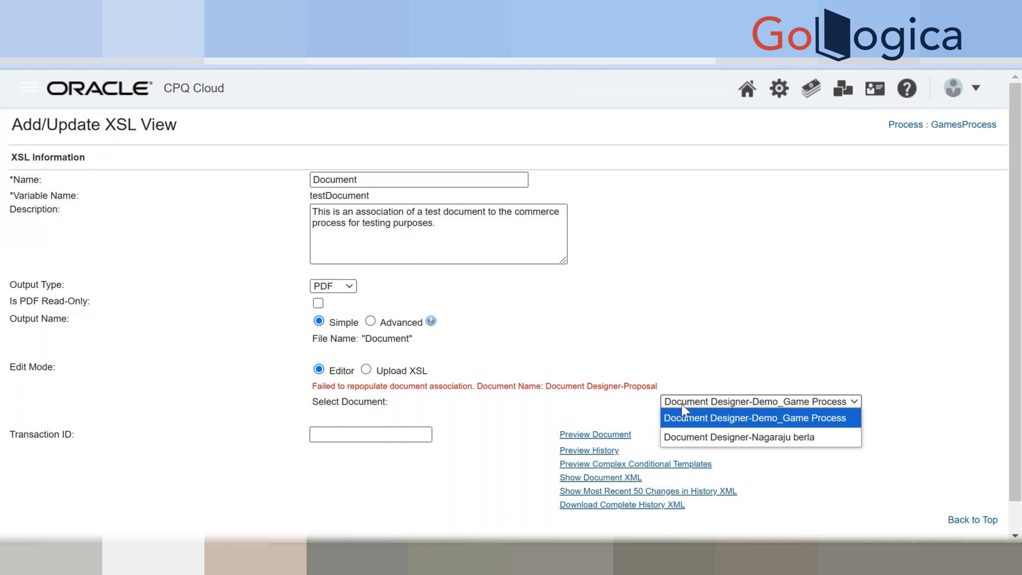
left_click(687, 437)
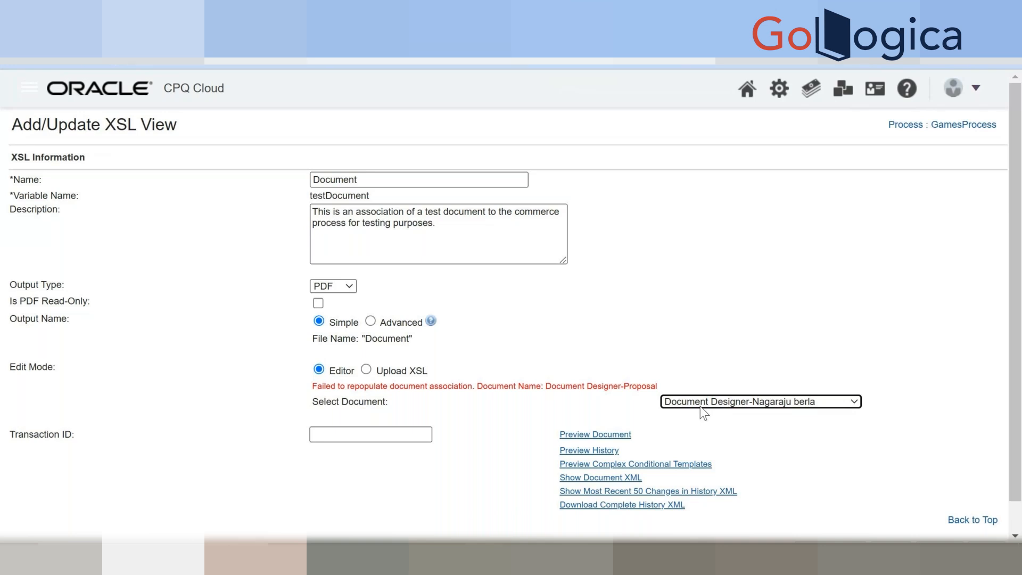
left_click(351, 293)
left_click(351, 292)
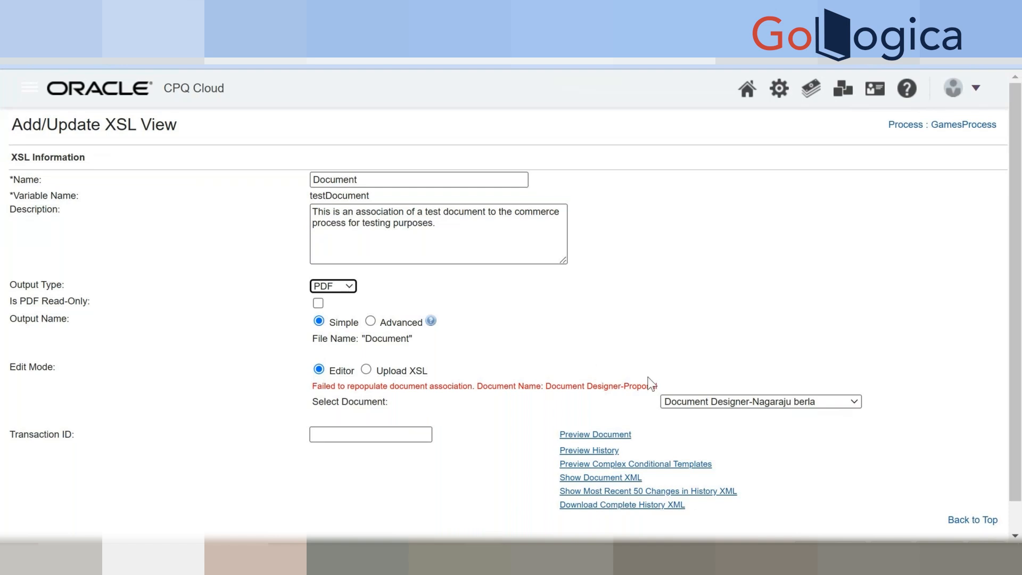
left_click(671, 403)
left_click(672, 442)
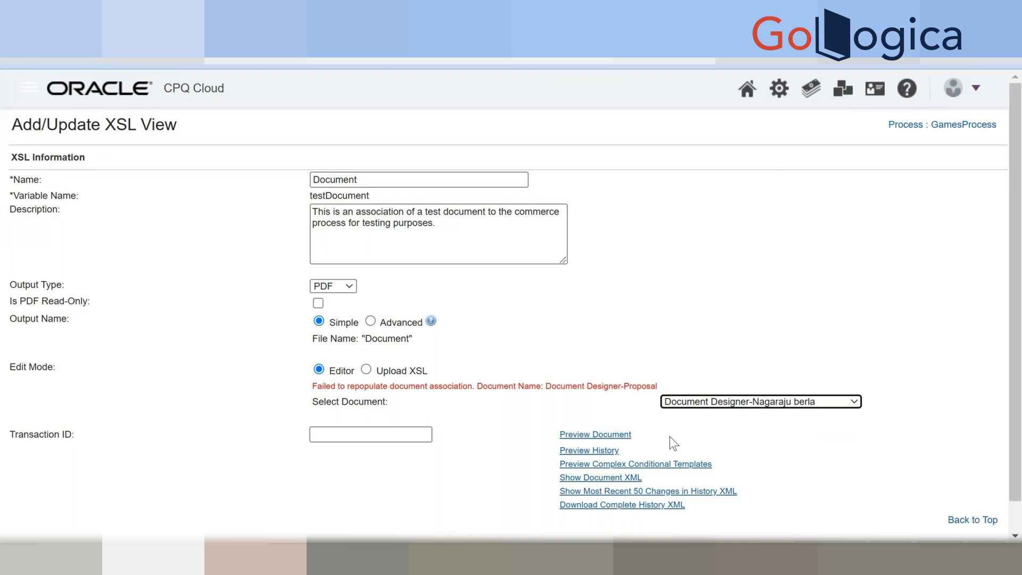
scroll(736, 471, "down", 1)
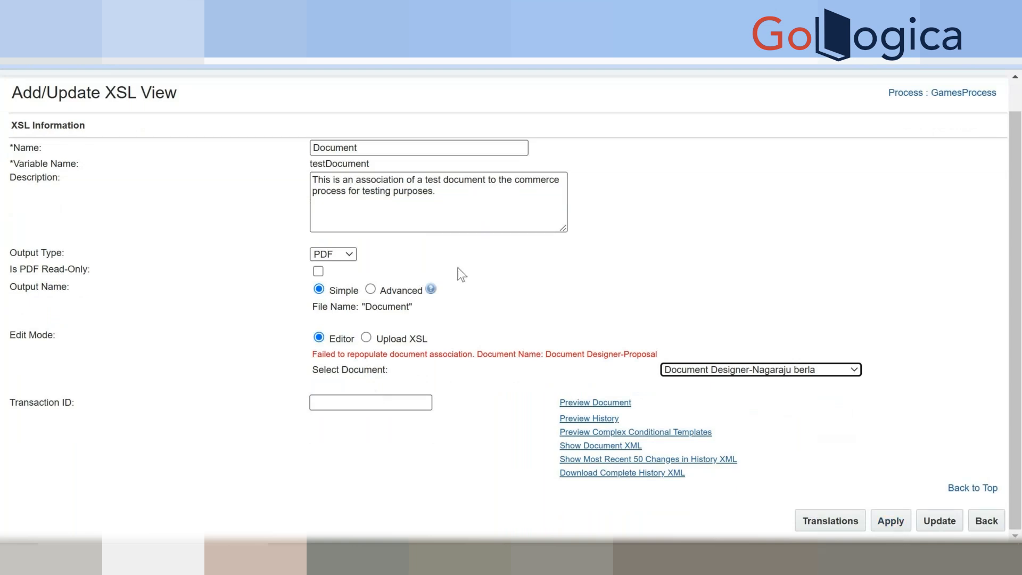
key("ctrl+t")
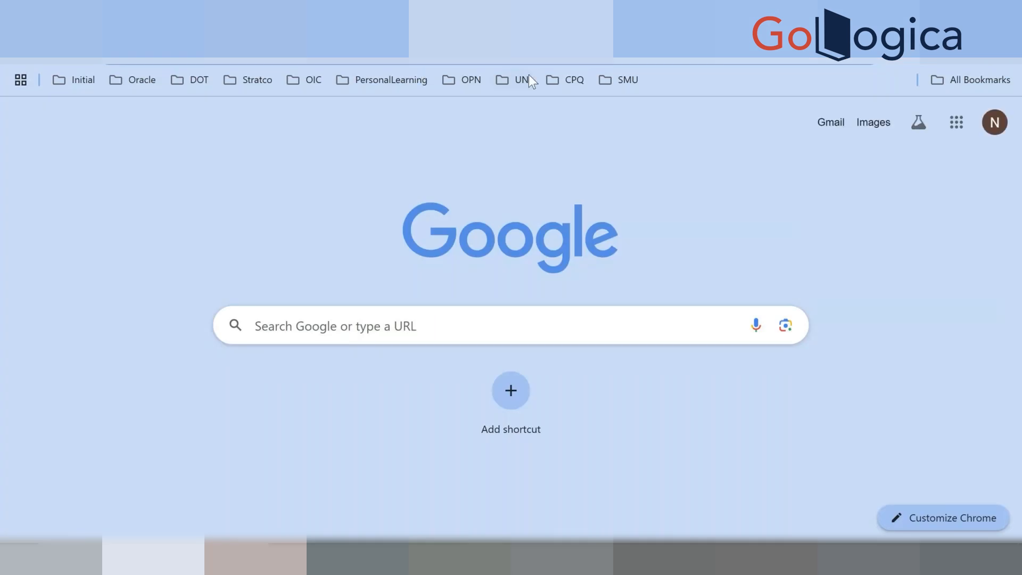
Open the saved CPQ site bookmark, go to Admin, and open Document Designer.
left_click(555, 81)
left_click(563, 106)
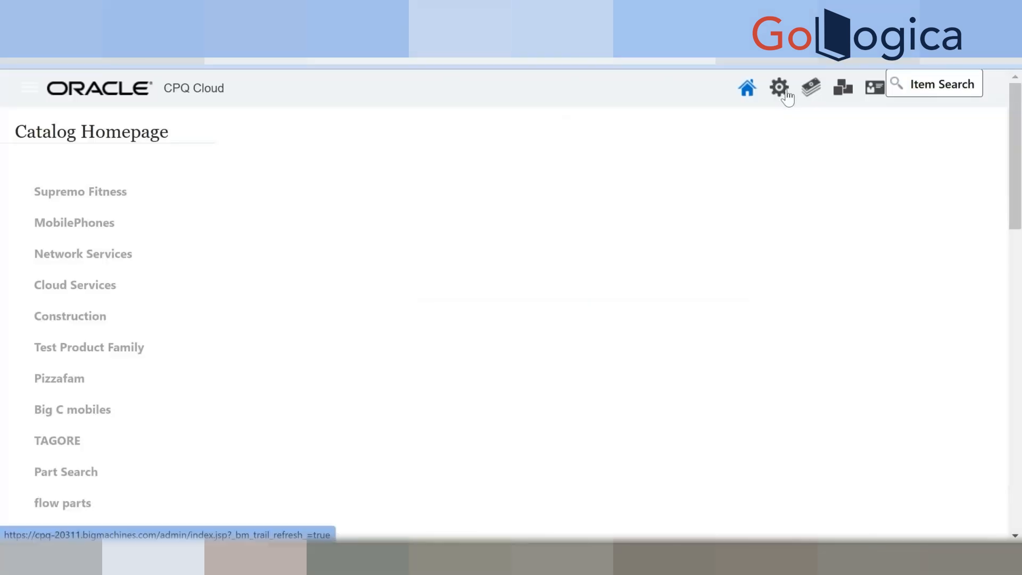
left_click(784, 95)
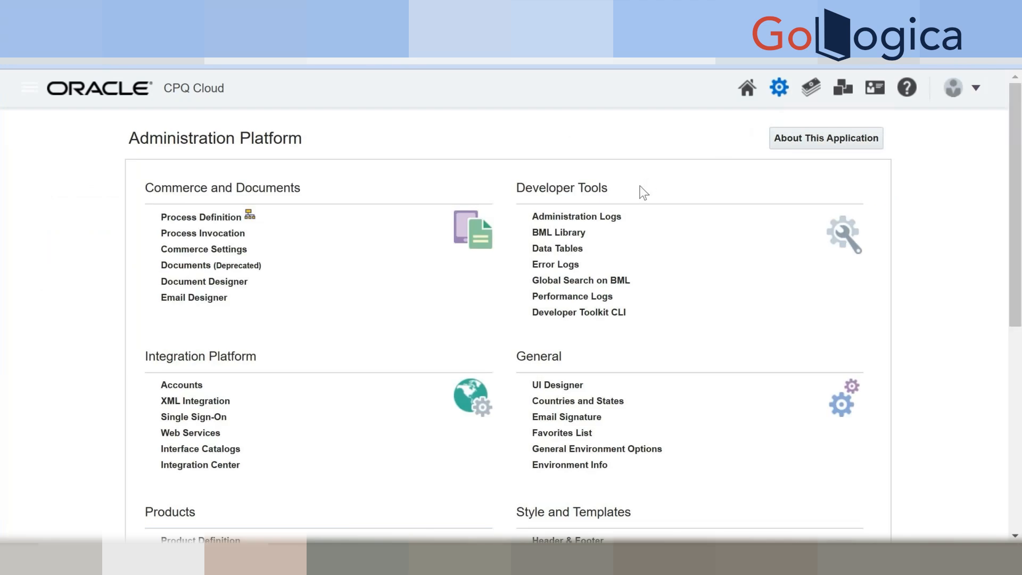
scroll(644, 193, "down", 2)
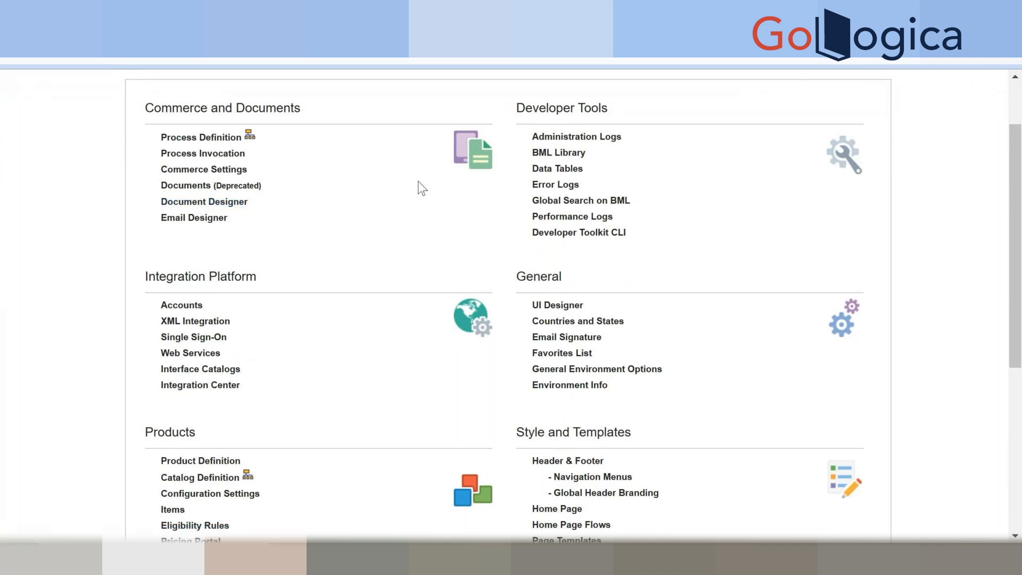
left_click(239, 211)
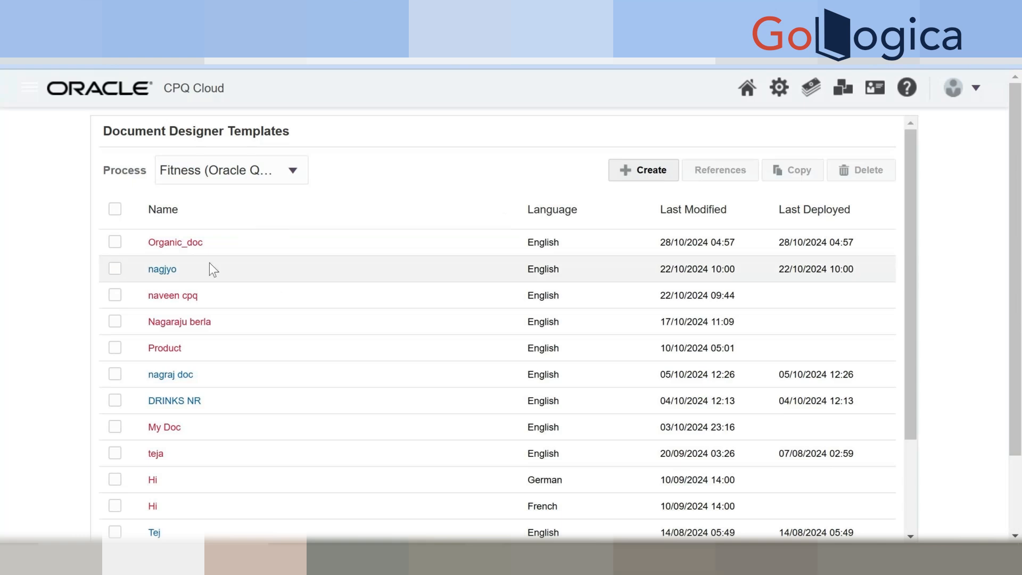
Filter the Document Designer templates to the GamesProcess commerce process.
left_click(235, 170)
scroll(245, 229, "down", 1)
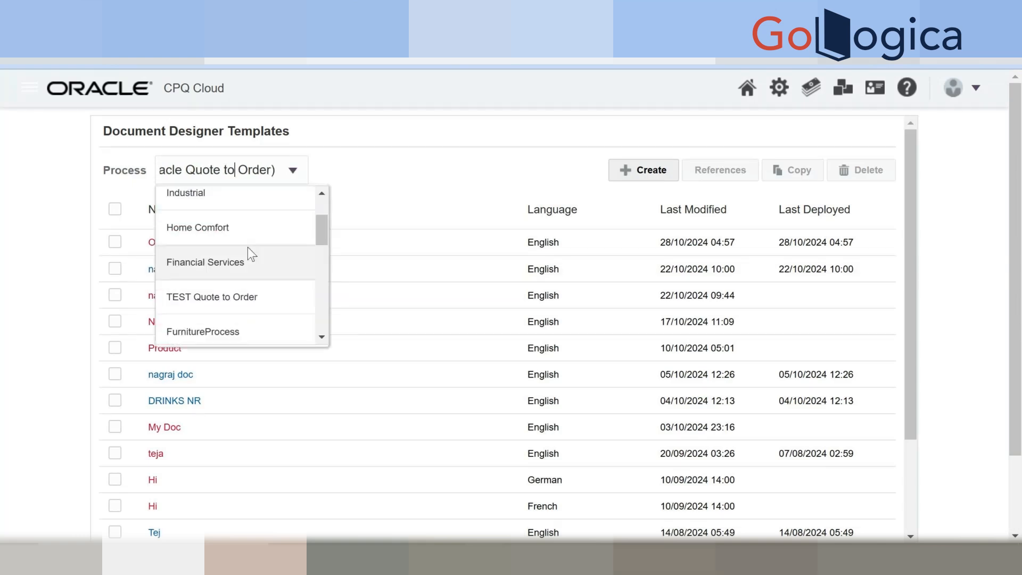
scroll(248, 247, "down", 2)
scroll(246, 250, "down", 3)
scroll(238, 235, "up", 3)
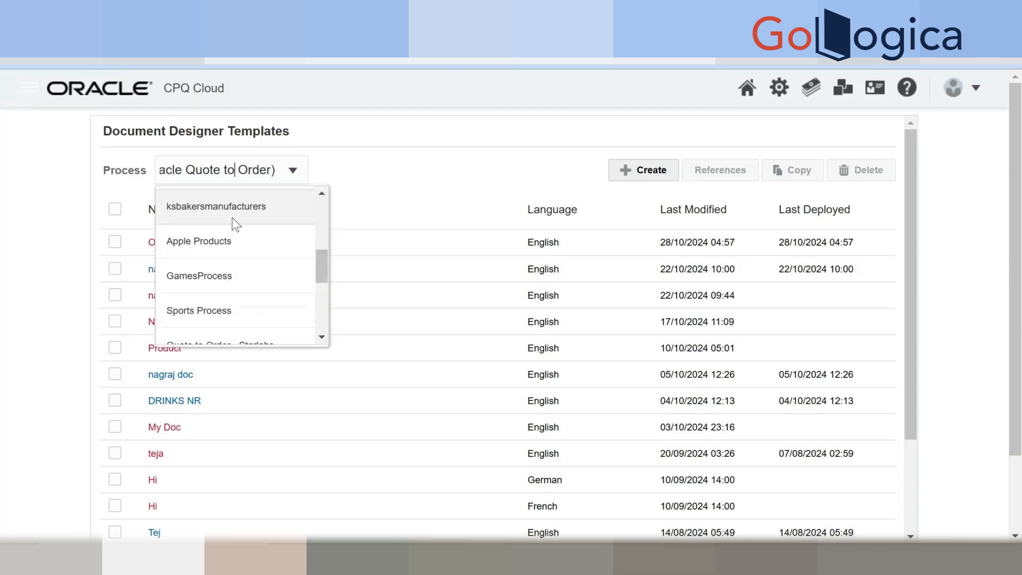
left_click(217, 270)
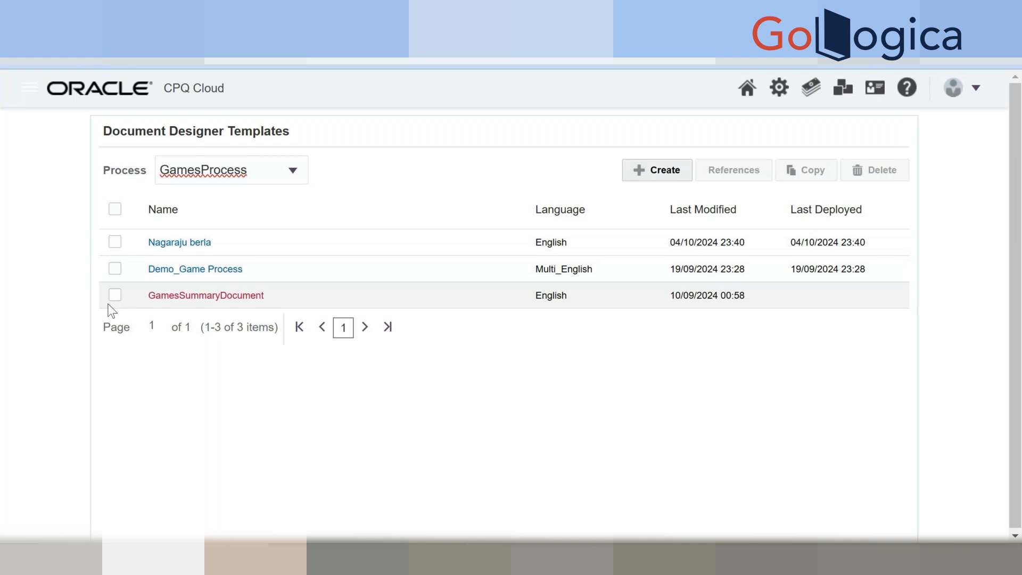
Create a new English template named 'Proposal', fixing the misspelled name before confirming.
left_click(651, 171)
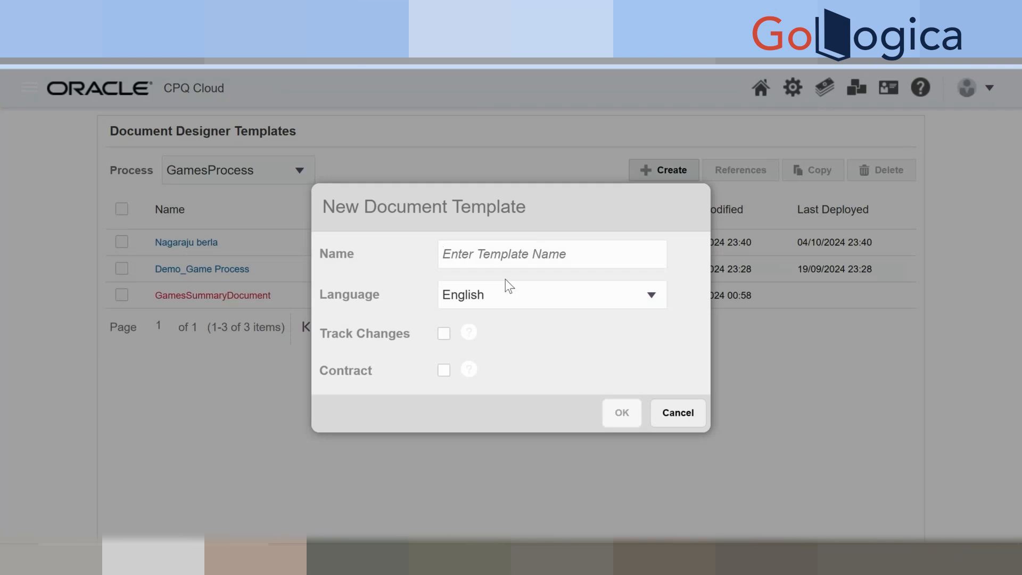
type("Prap")
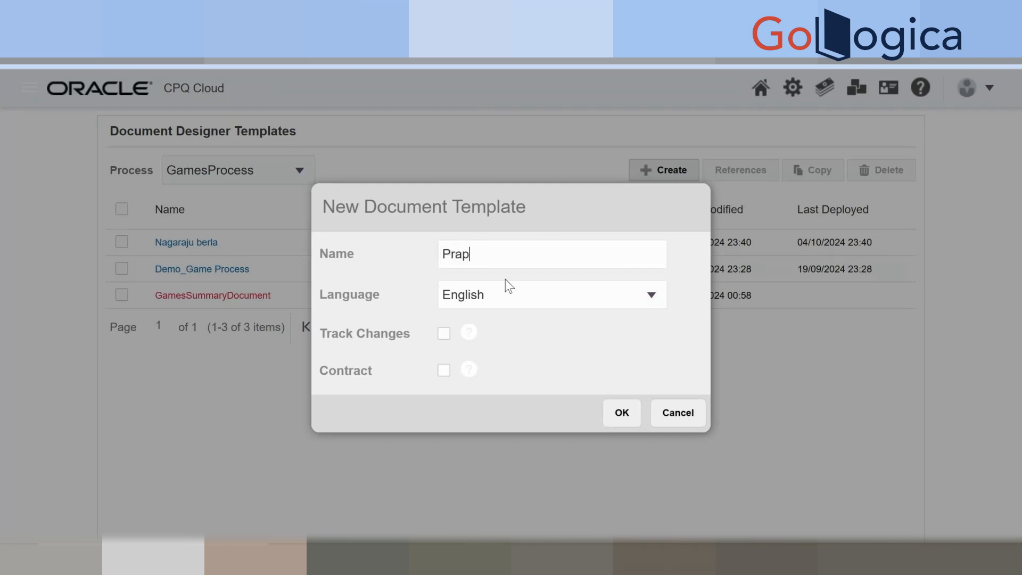
type("d")
key("BackSpace")
key("BackSpace")
key("BackSpace")
type("aposal")
key("Tab")
left_click_drag(455, 253, 462, 254)
type("o")
key("Tab")
key("Tab")
left_click(621, 420)
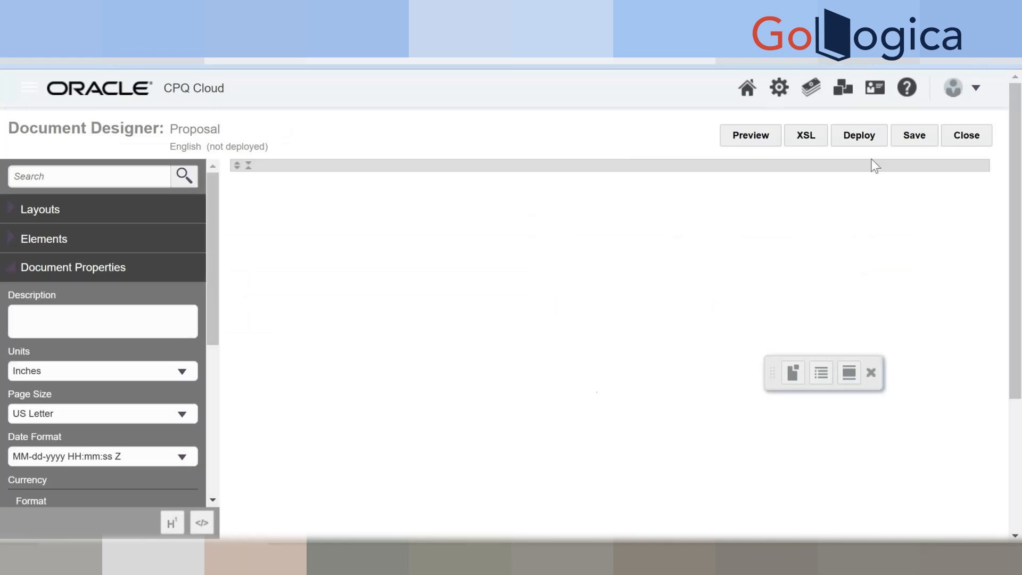
Deploy the Proposal template, reopen it and deploy again, then return to the XSL view.
left_click(870, 143)
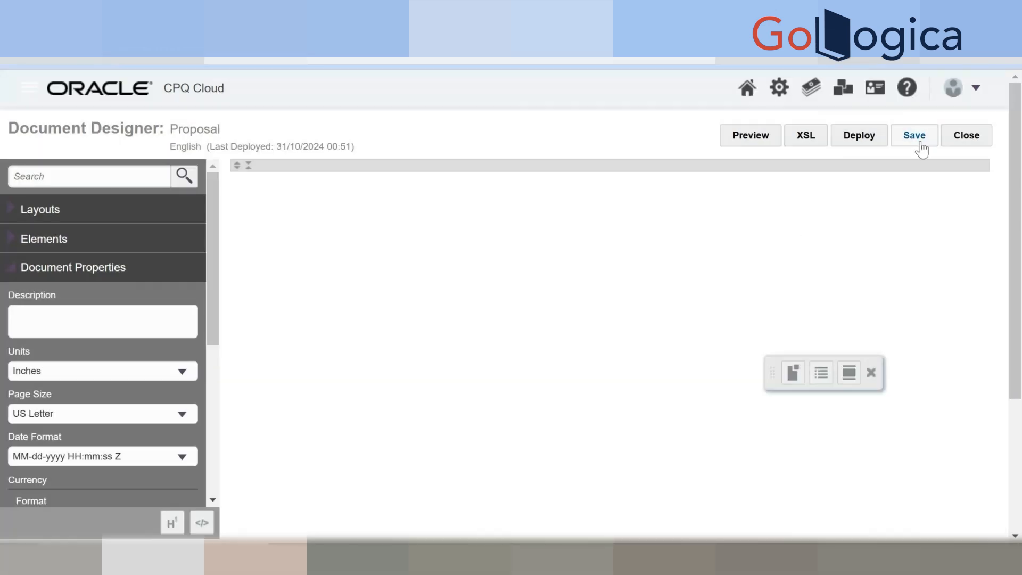
left_click(961, 134)
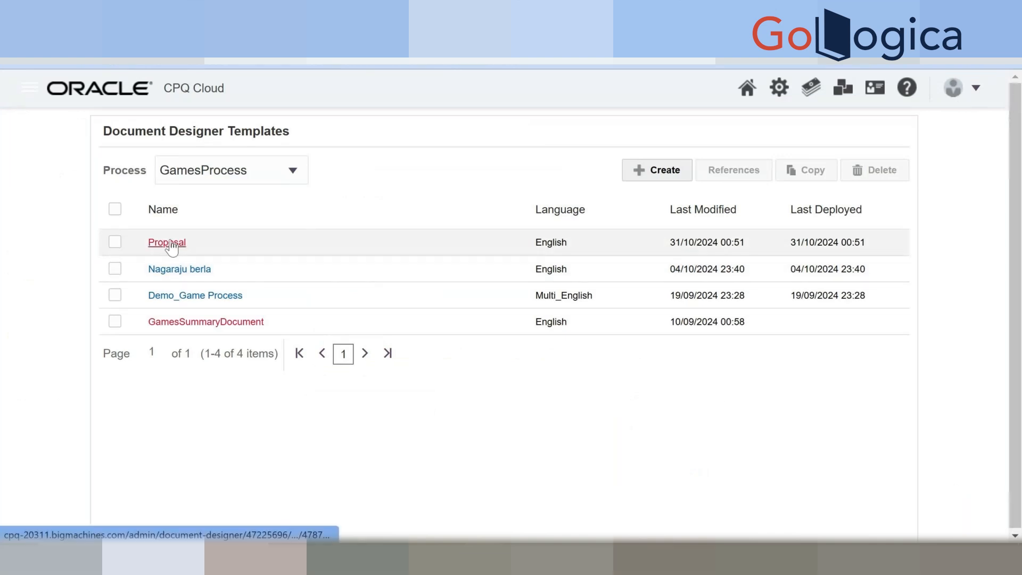
left_click(118, 243)
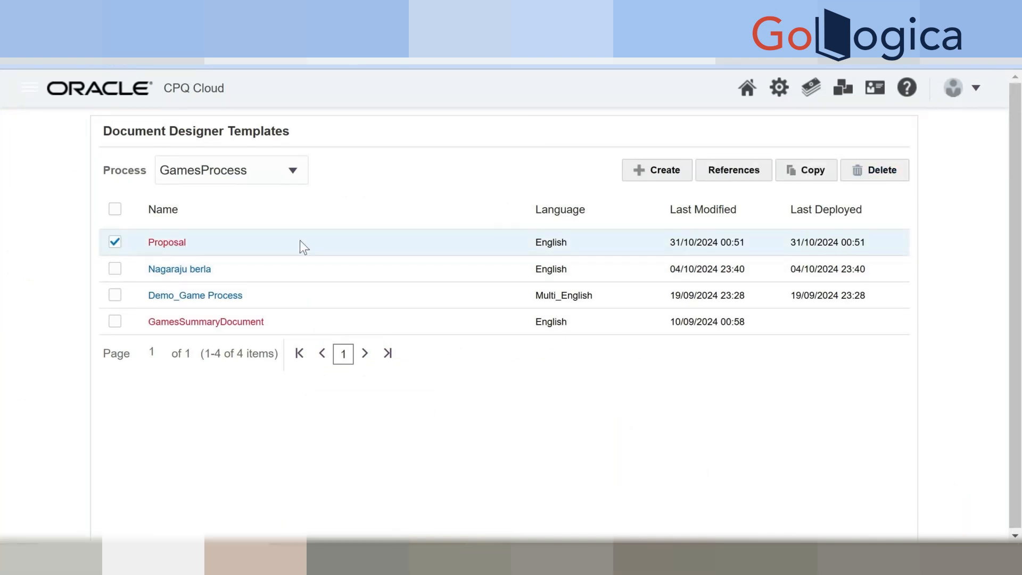
left_click(168, 244)
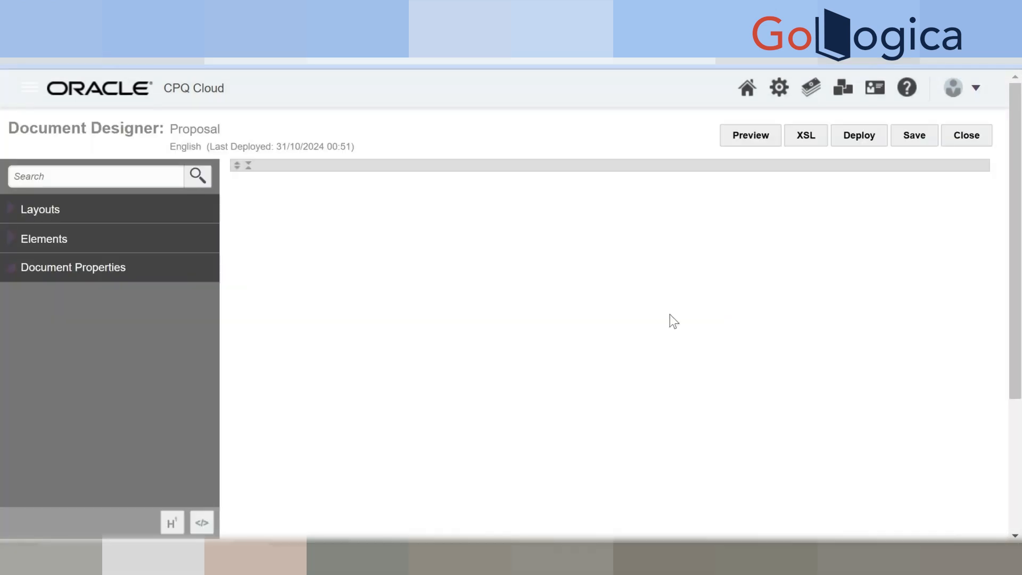
left_click(868, 141)
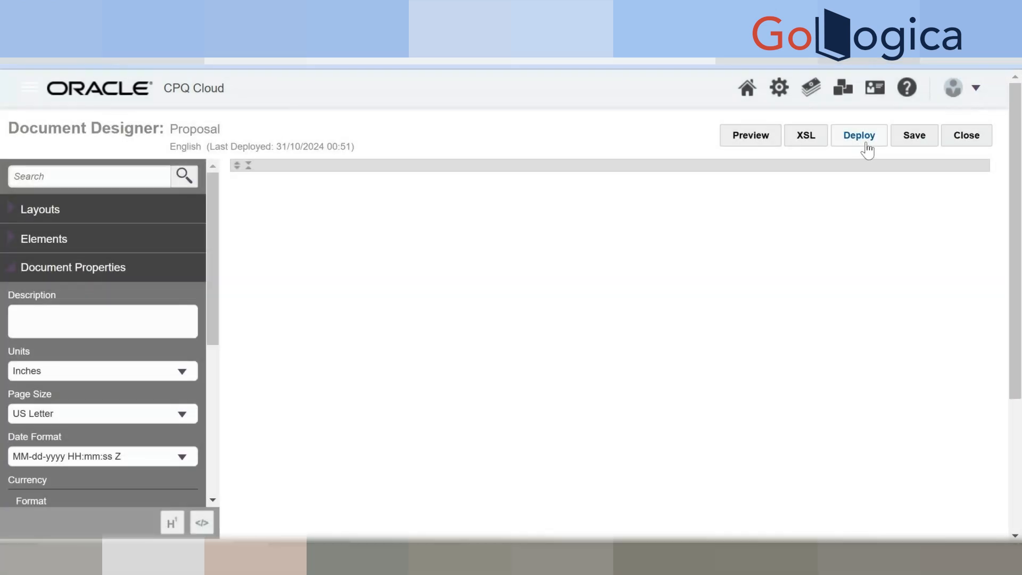
left_click(958, 143)
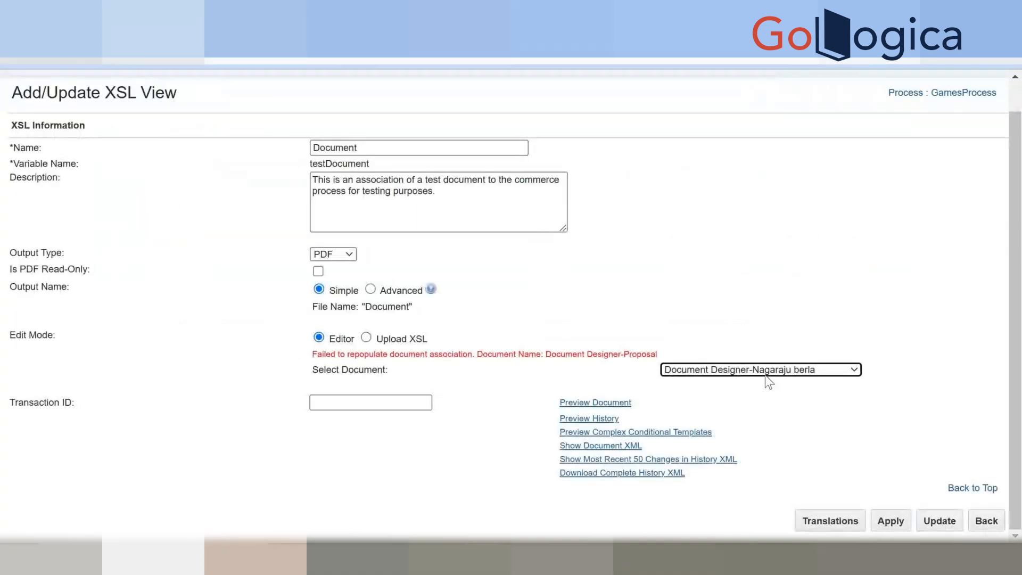
left_click(765, 375)
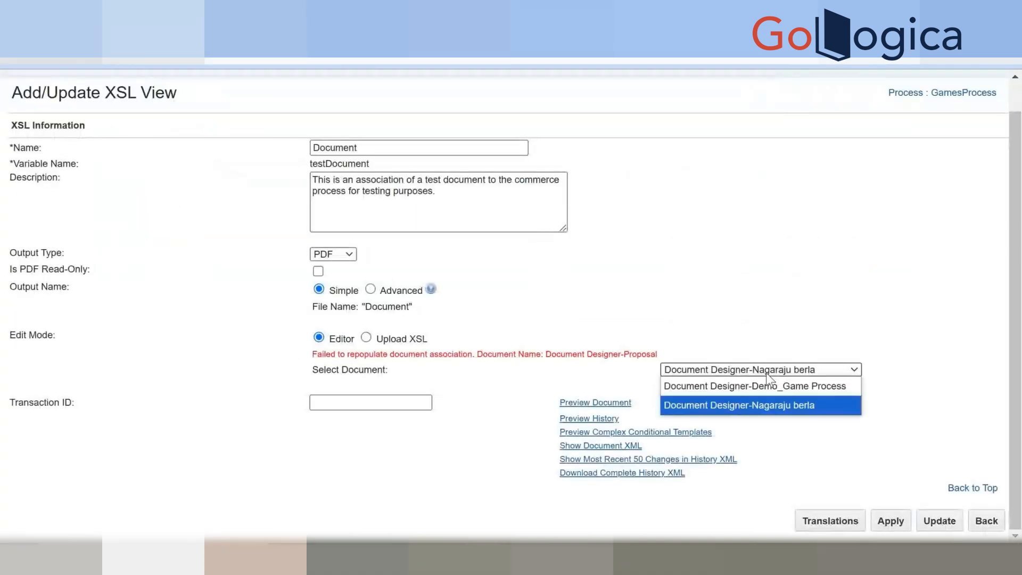
Reload the Document XSL view, choose Document Designer-Proposal as its document, and save with Update.
left_click(766, 373)
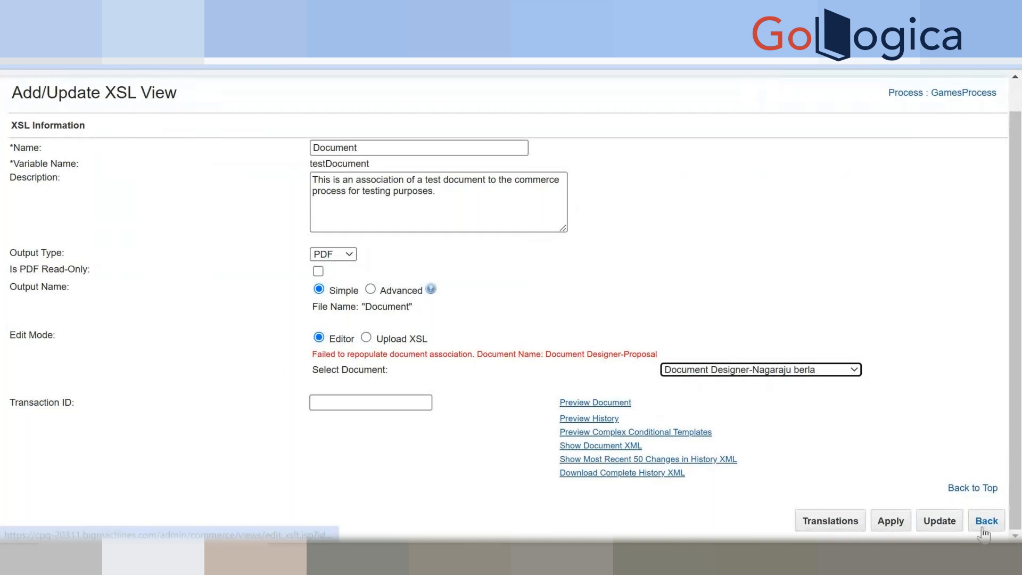
left_click(71, 49)
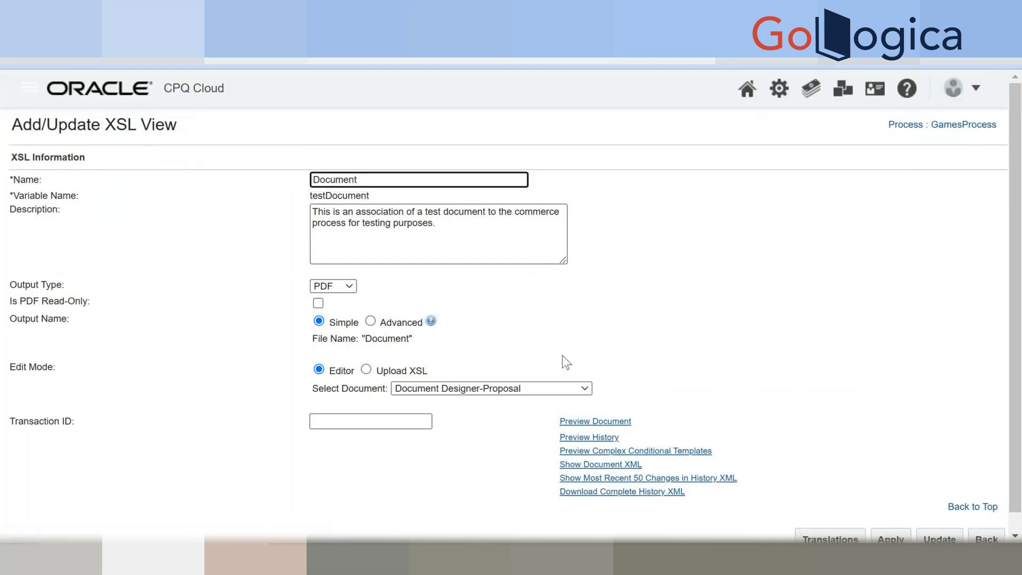
left_click(501, 389)
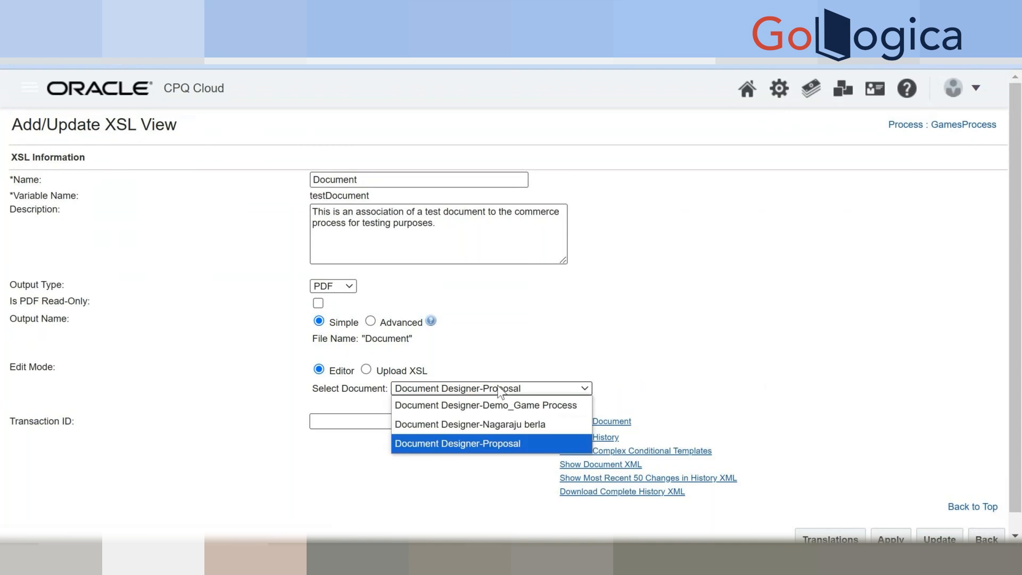
left_click(504, 438)
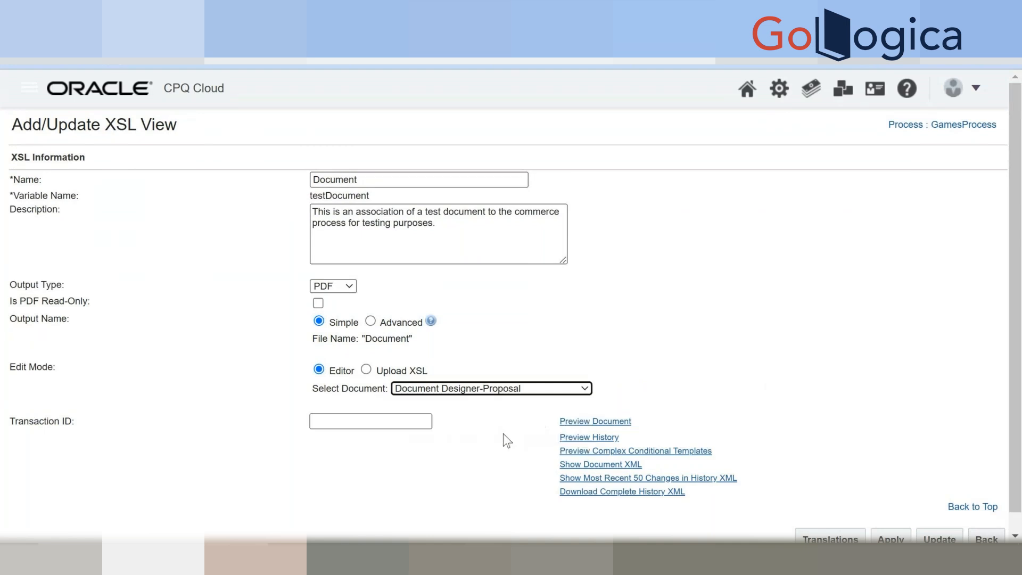
left_click(632, 366)
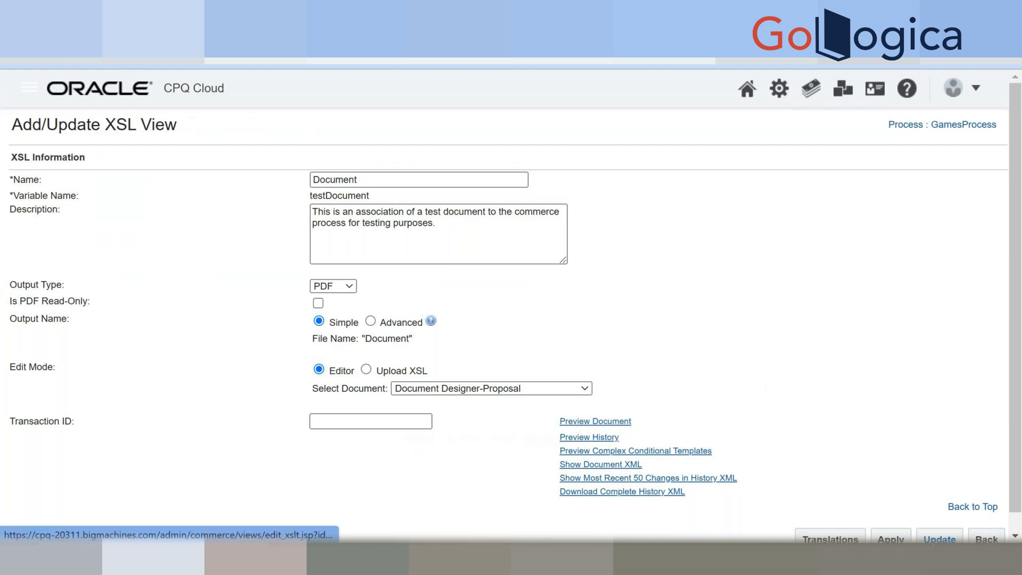
left_click(939, 539)
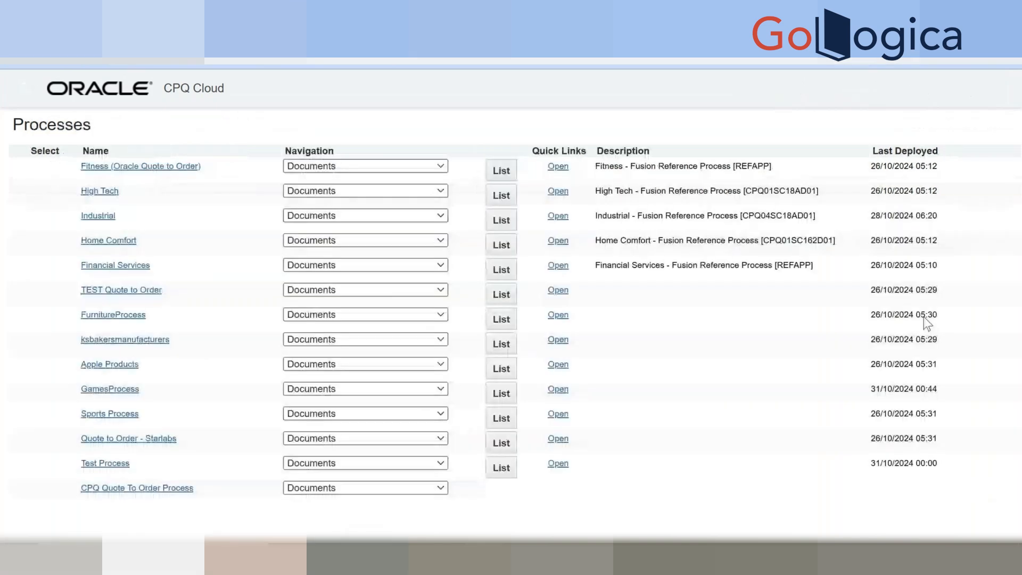
Add a deployment event in GamesProcess's Deployment Center and refresh until it completes.
left_click(312, 389)
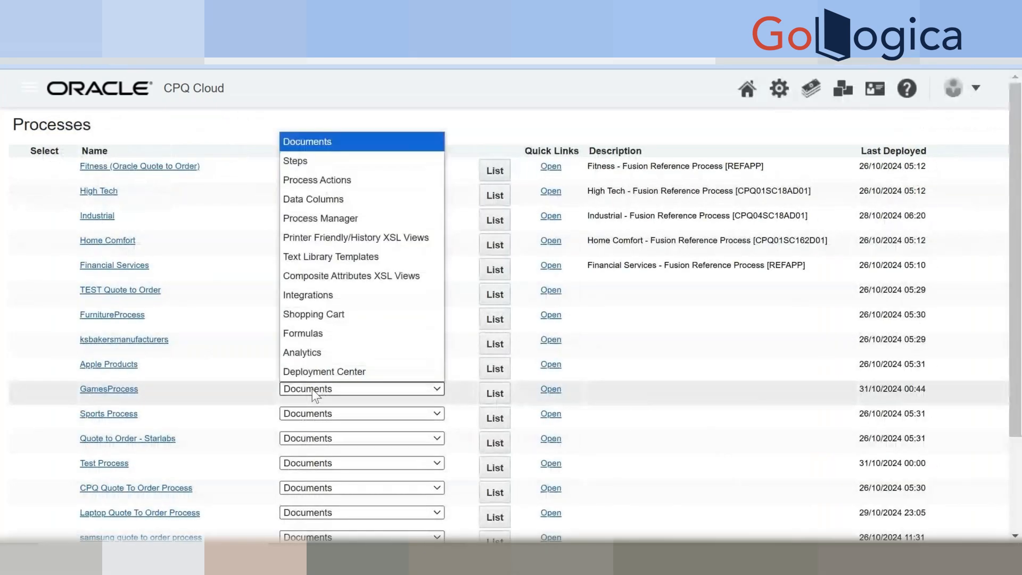
left_click(324, 375)
left_click(495, 393)
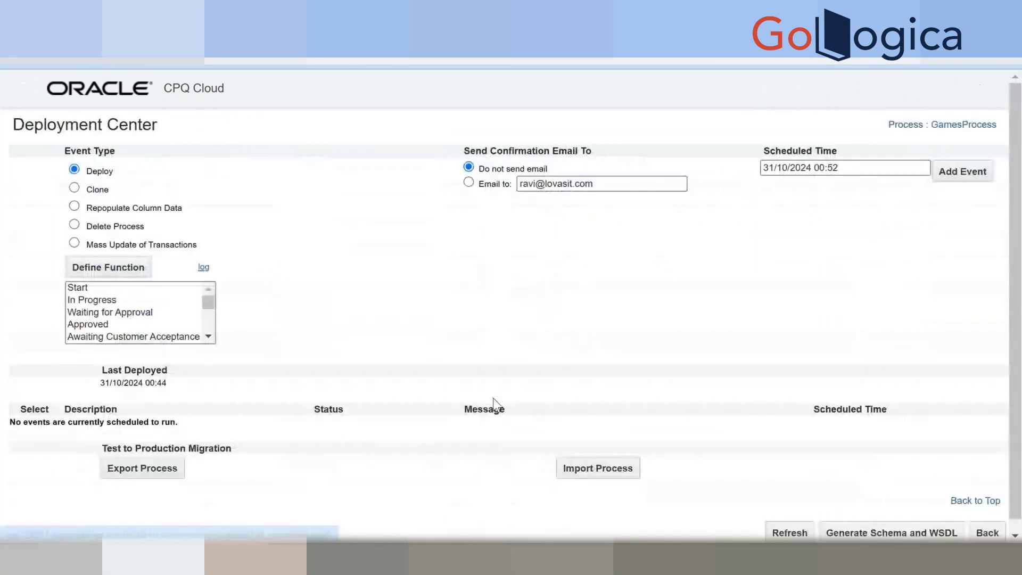
left_click(940, 172)
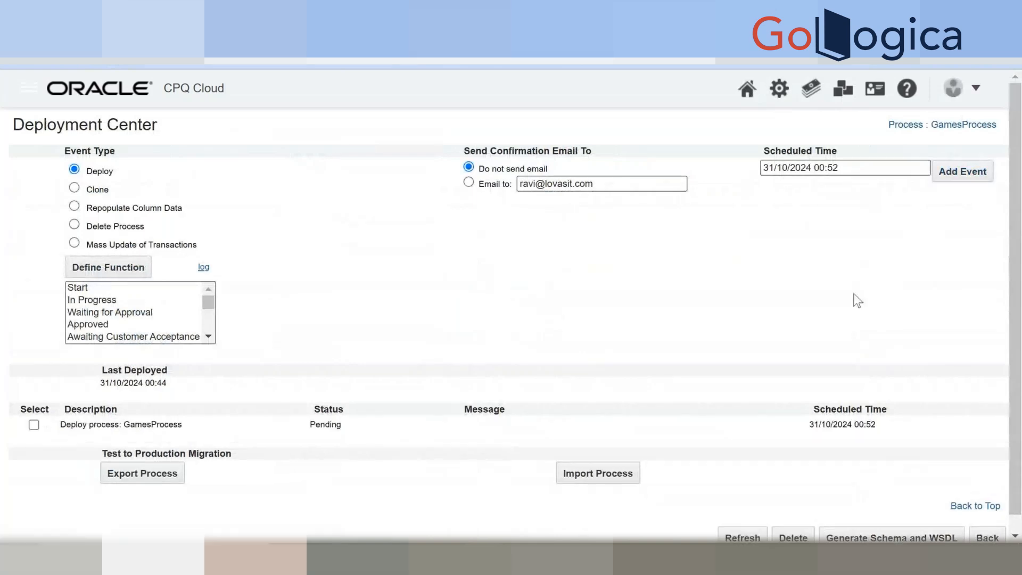
scroll(819, 441, "down", 1)
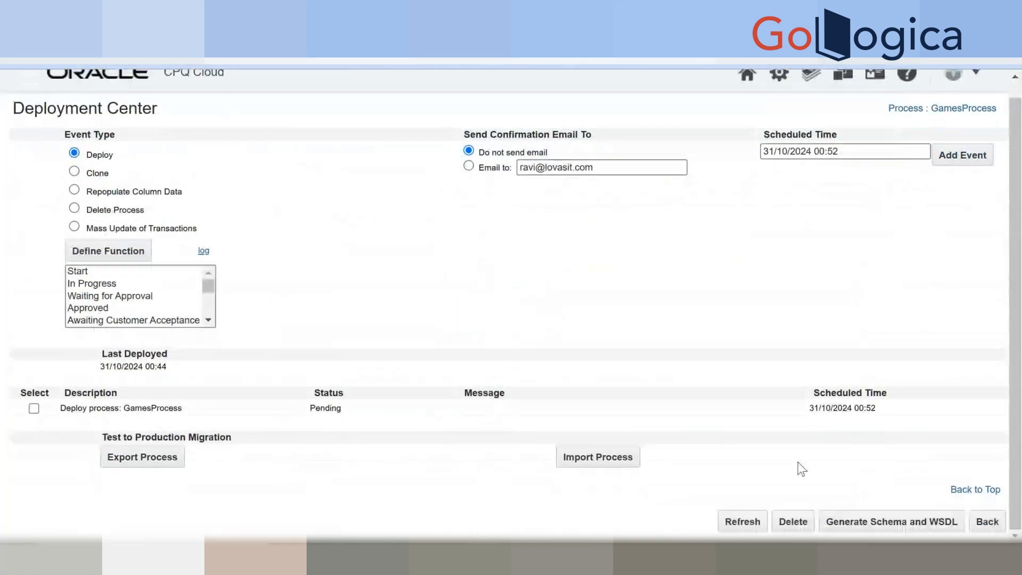
left_click(733, 526)
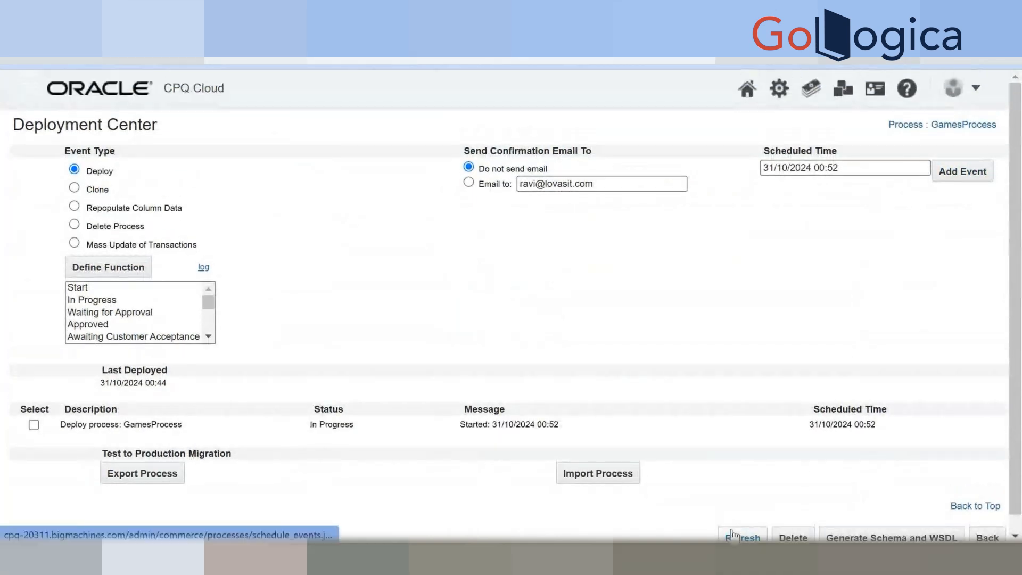
scroll(732, 534, "down", 1)
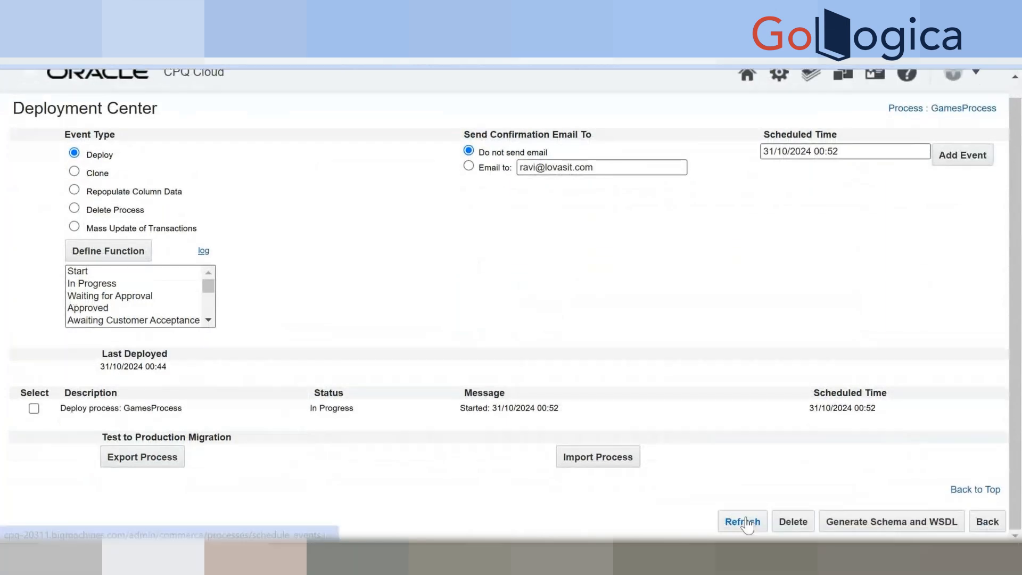
left_click(740, 525)
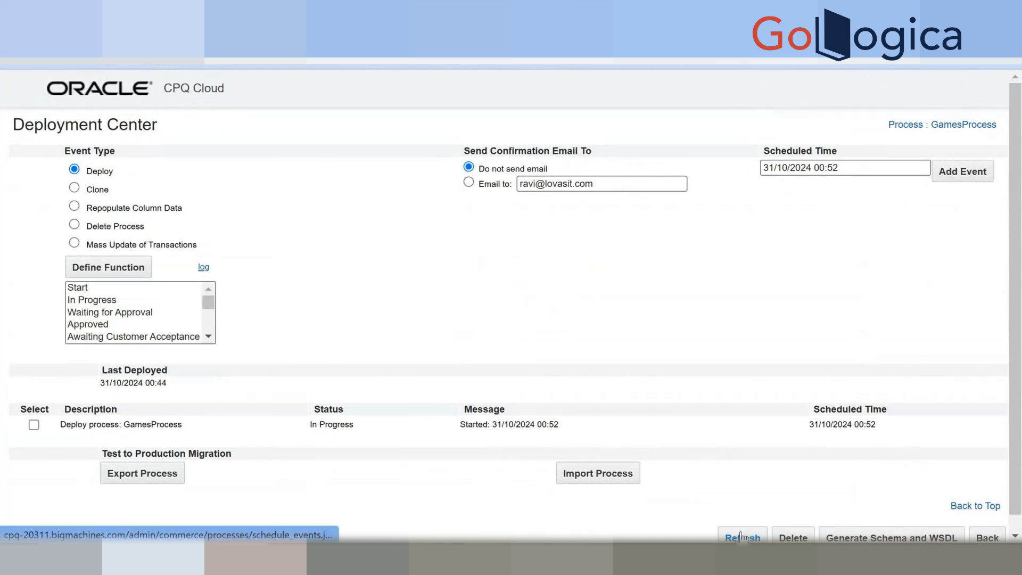
left_click(742, 536)
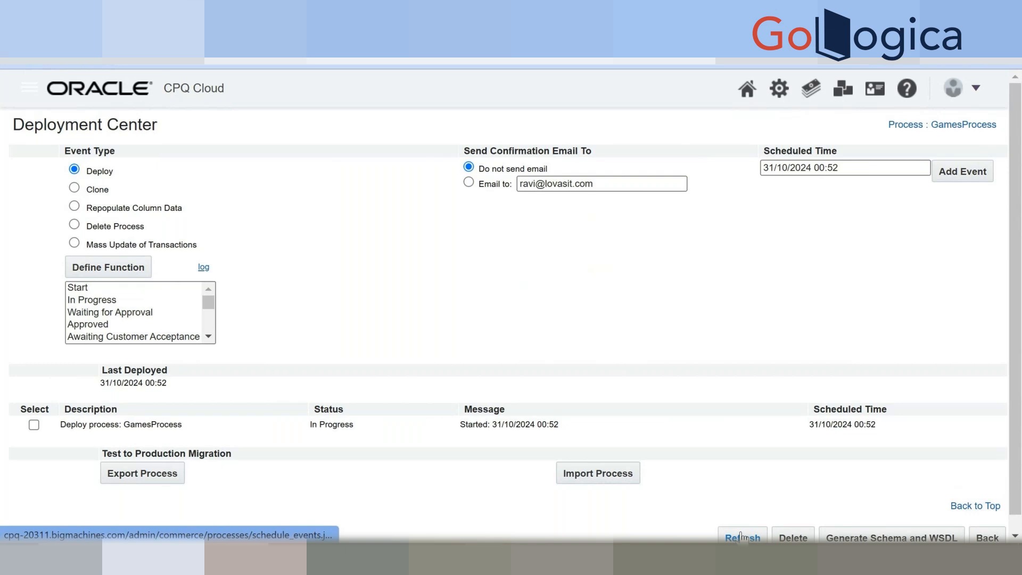
left_click(741, 536)
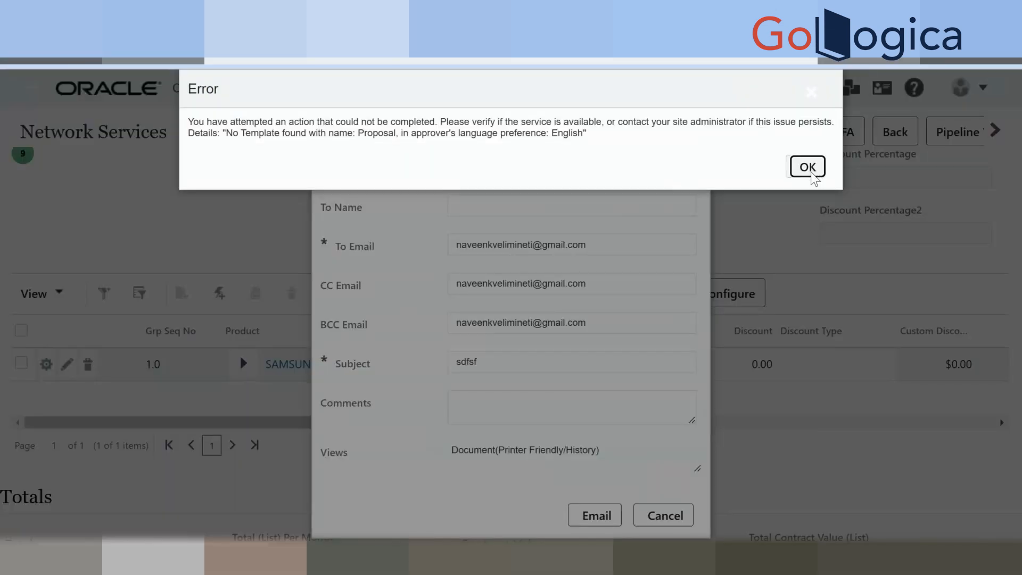
Dismiss the error message and close the open email form without sending.
left_click(808, 166)
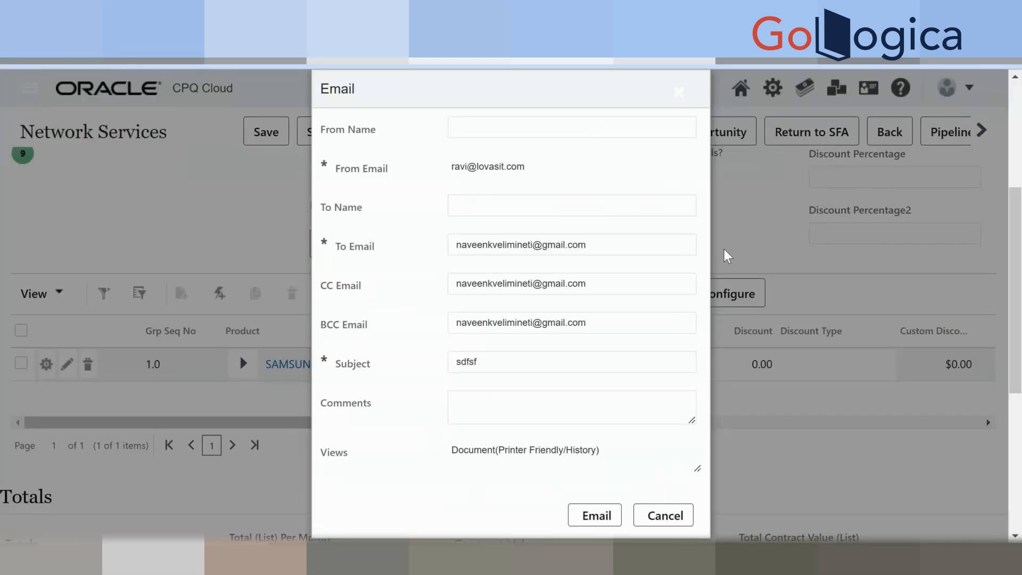
scroll(724, 250, "down", 5)
left_click(672, 209)
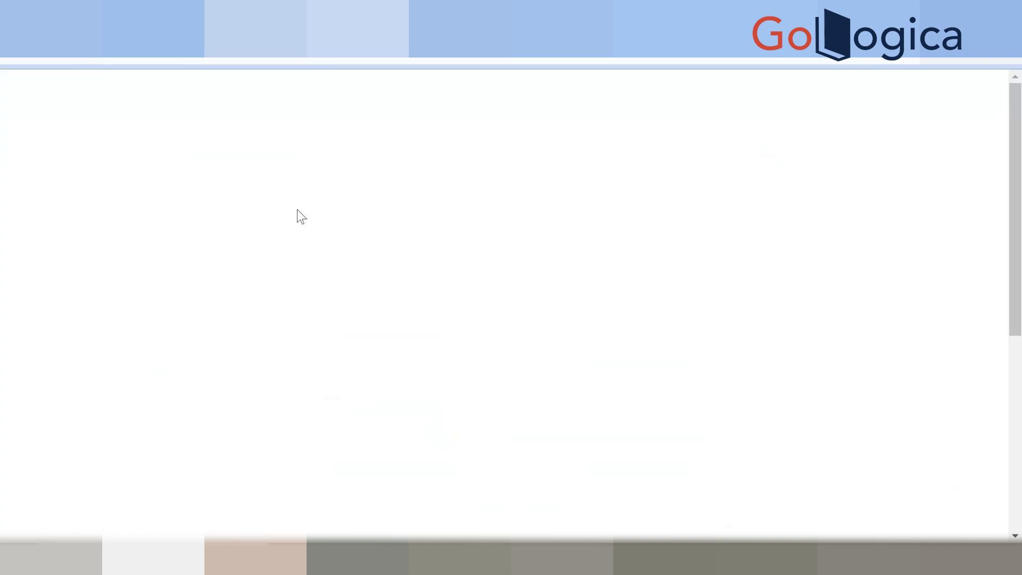
scroll(364, 335, "down", 3)
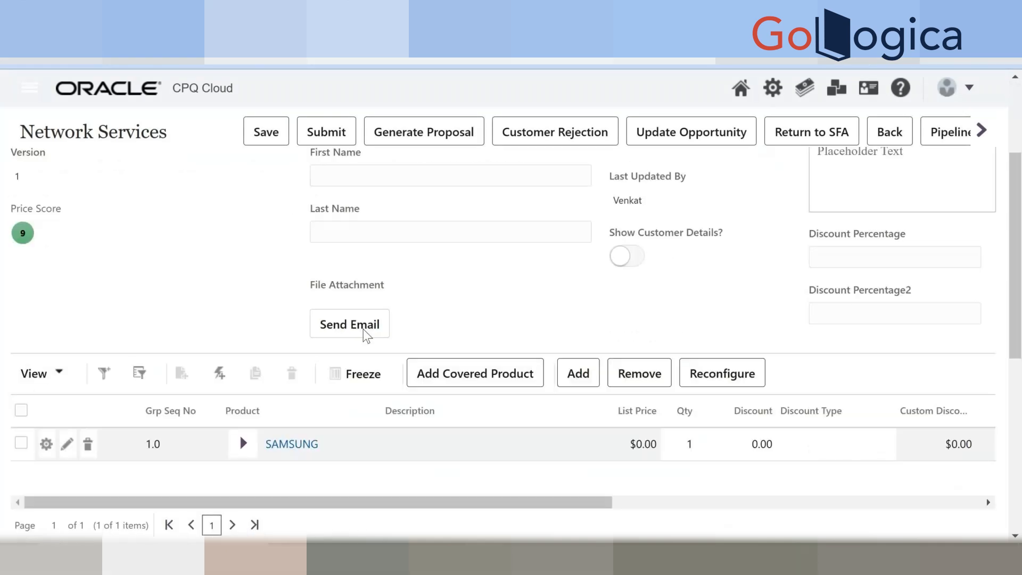
Run Send Email on the quote again, checking Customer Info and Transaction Details, then cancel the email.
left_click(365, 329)
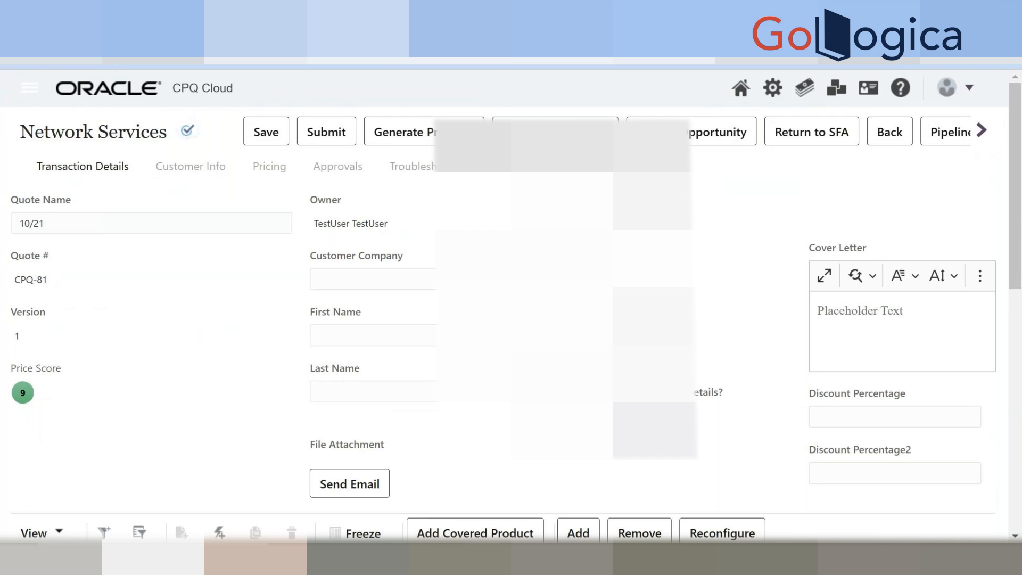
left_click(213, 168)
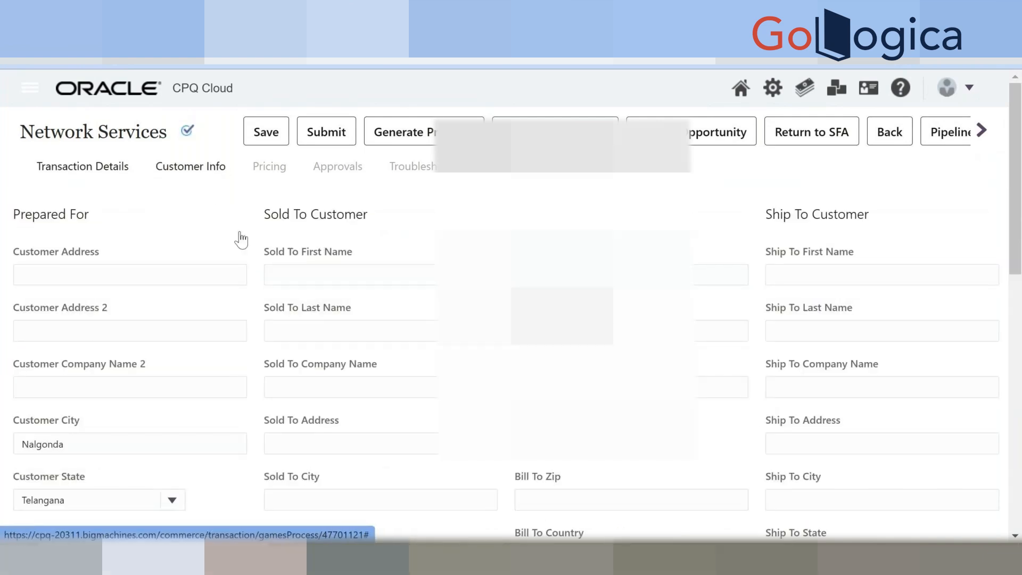
left_click(83, 166)
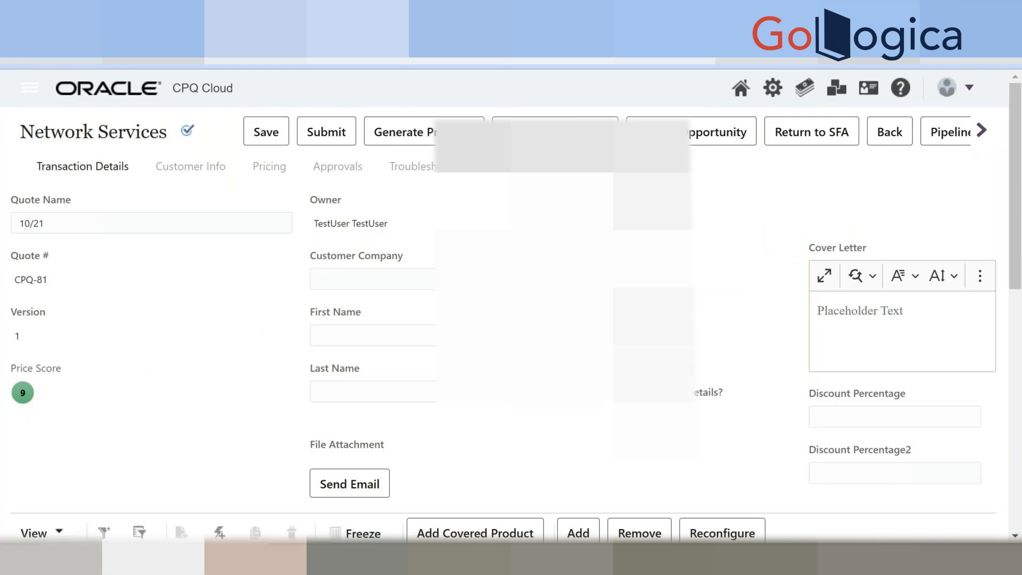
left_click(366, 483)
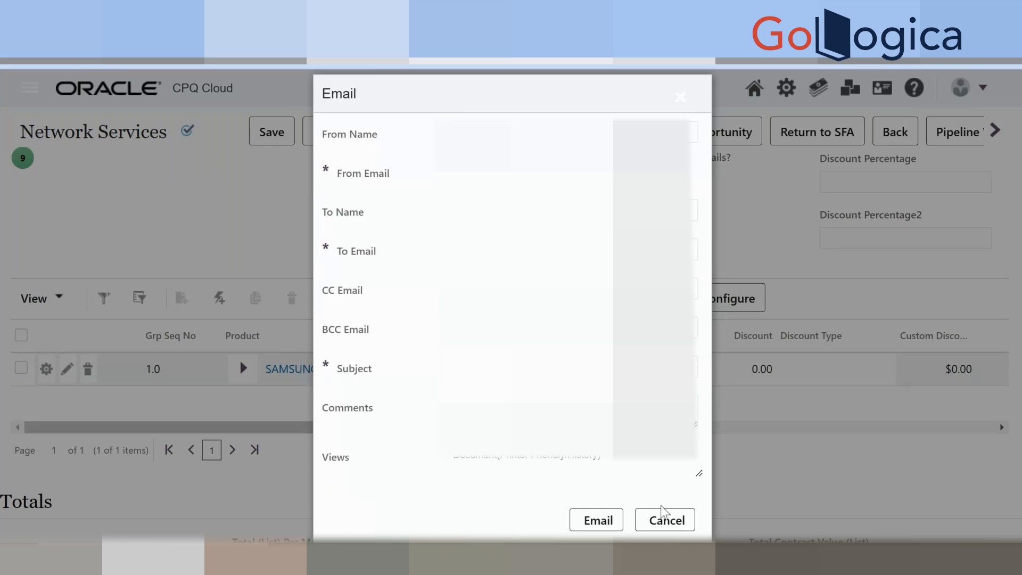
right_click(604, 524)
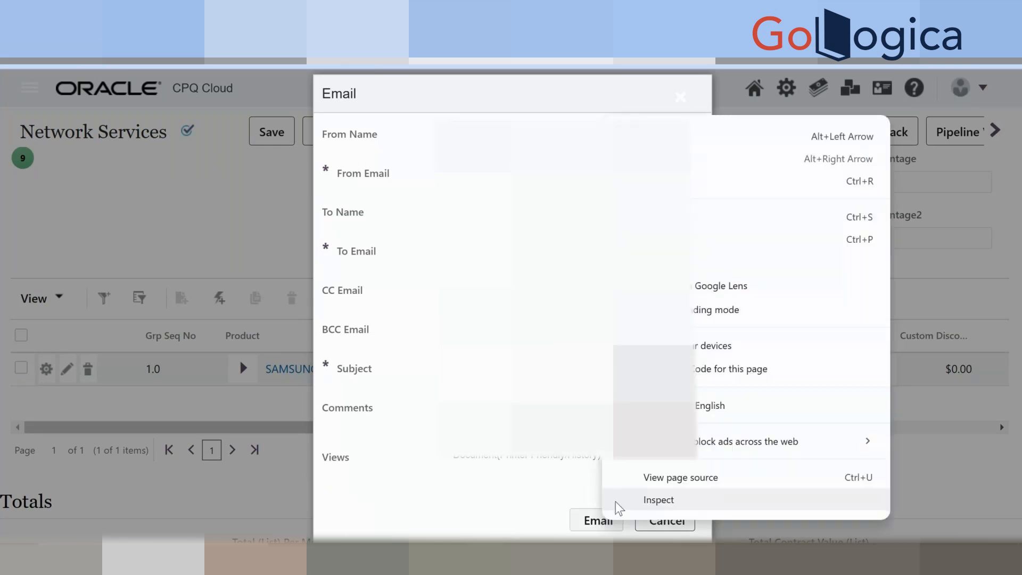
left_click(467, 477)
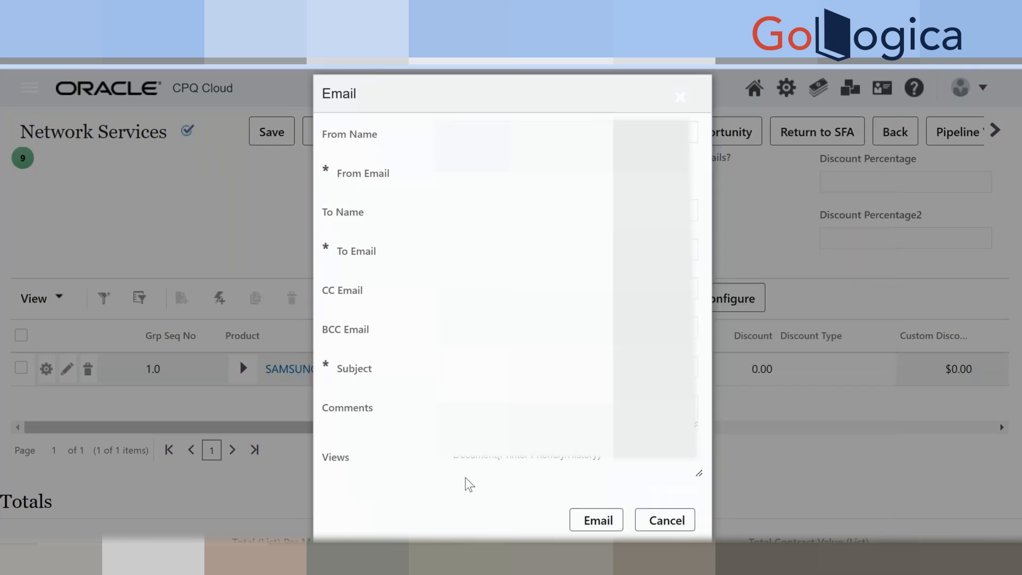
left_click(654, 522)
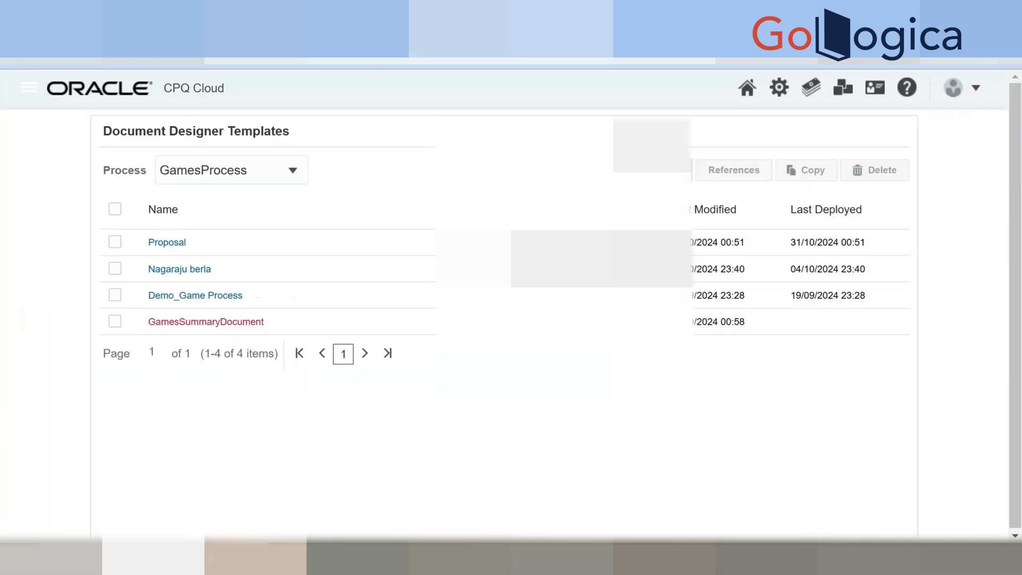
Navigate from Admin to the Documents list of GamesProcess.
left_click(779, 86)
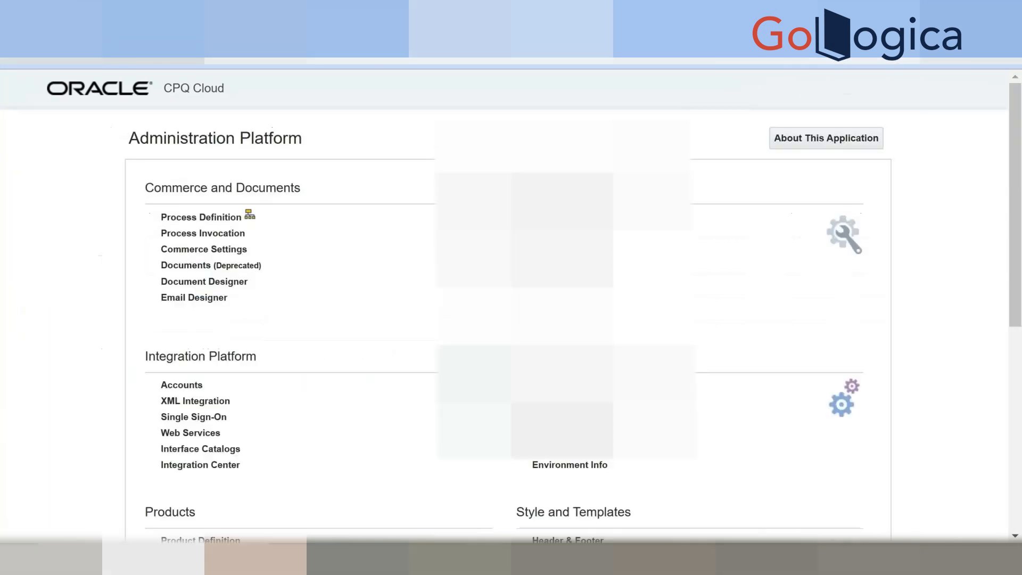
left_click(204, 298)
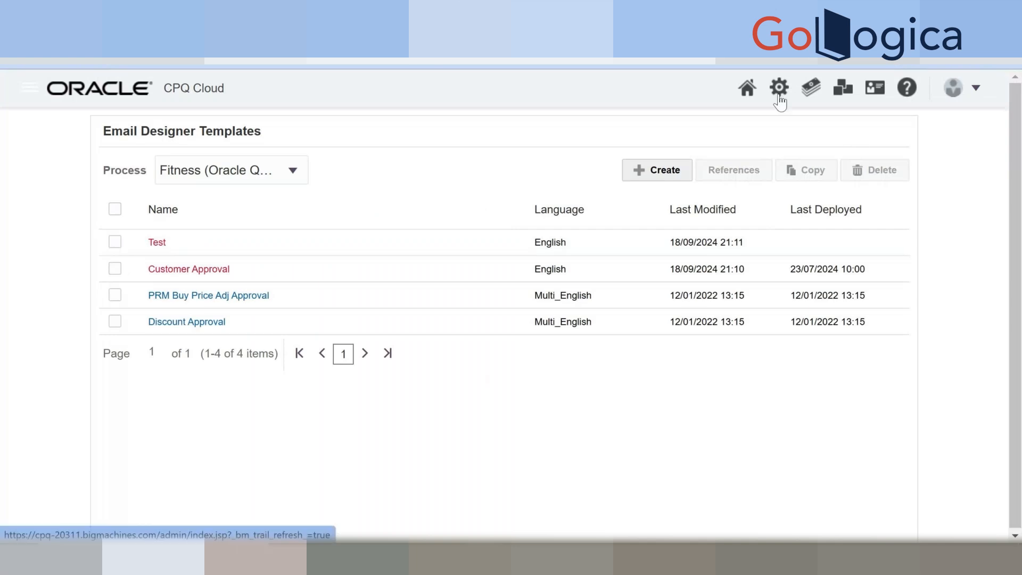
left_click(779, 95)
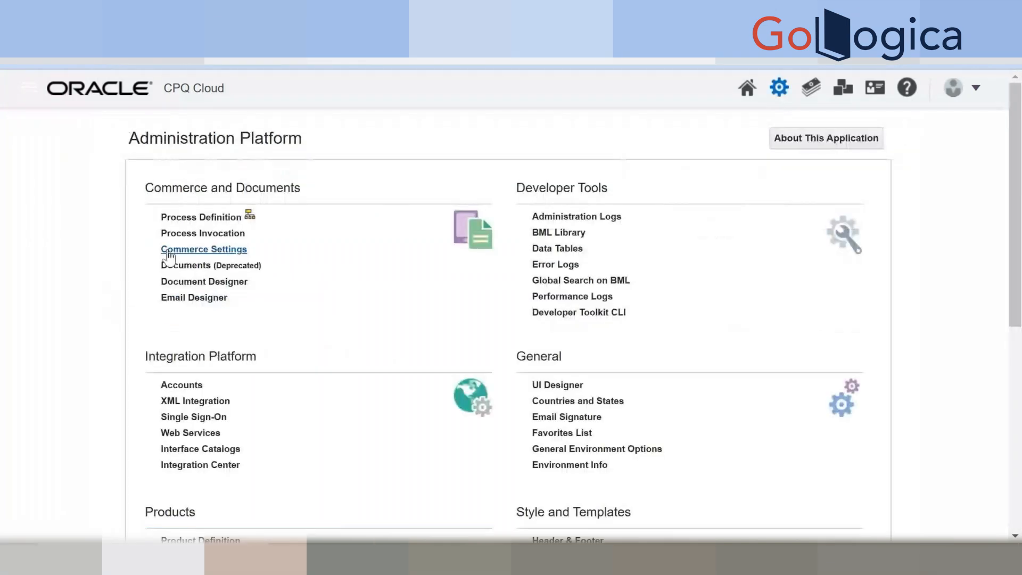
left_click(199, 218)
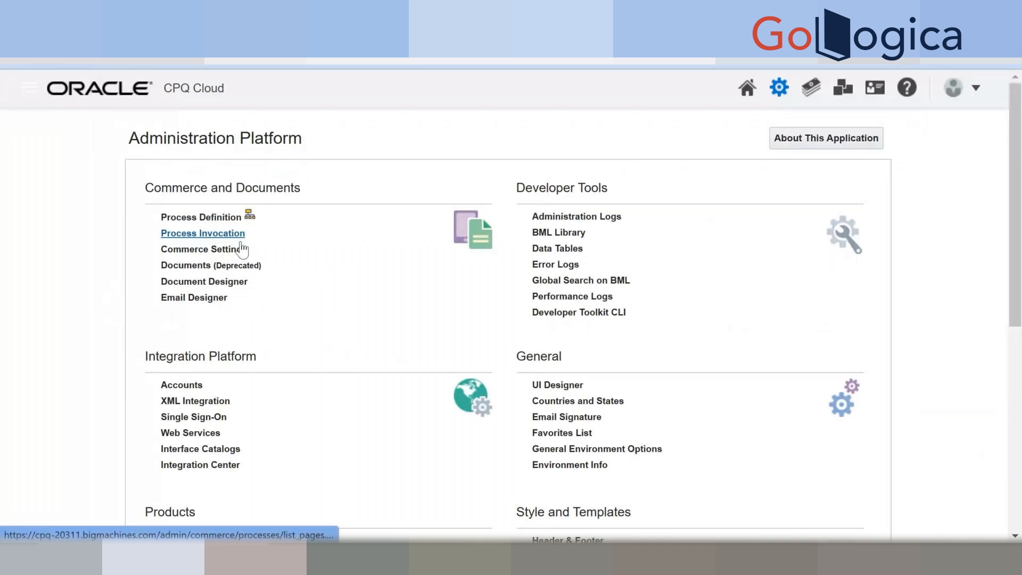
scroll(160, 384, "down", 3)
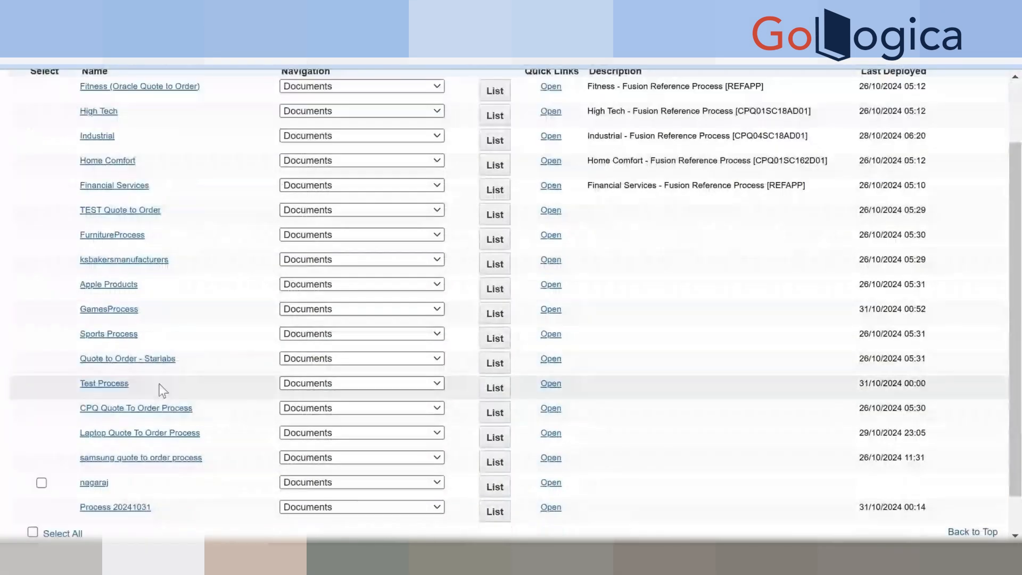
left_click(312, 309)
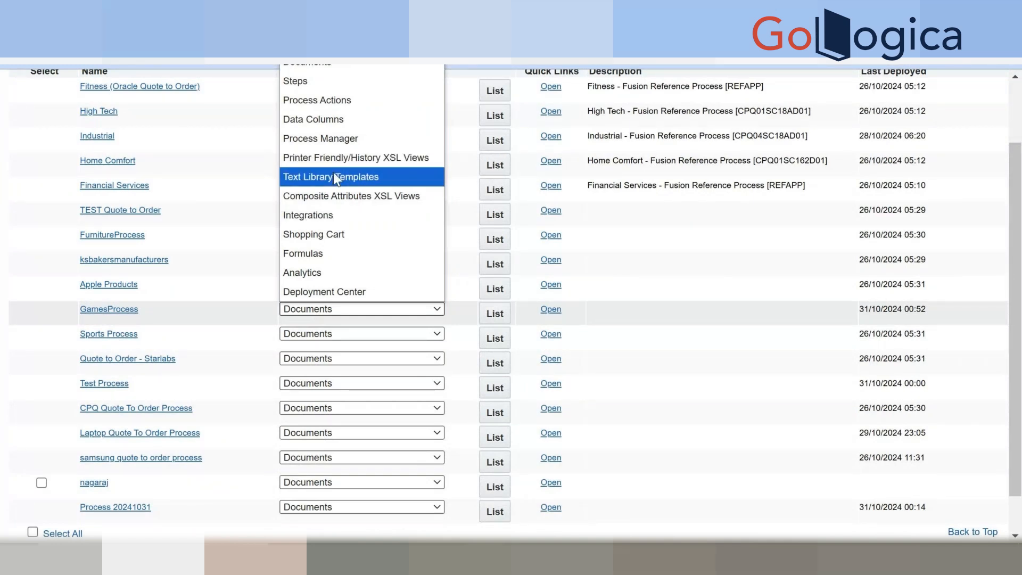
left_click(331, 65)
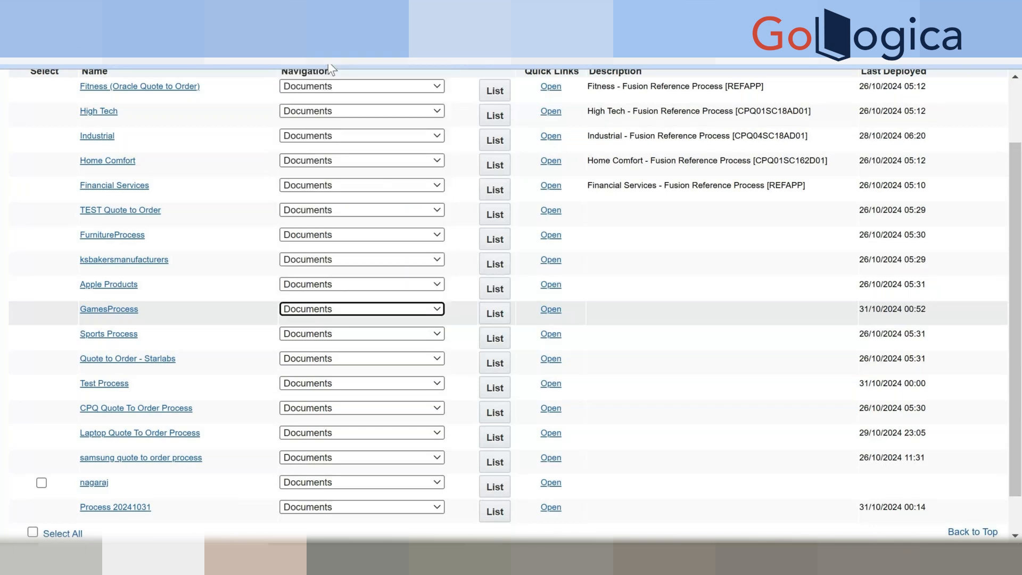
left_click(495, 315)
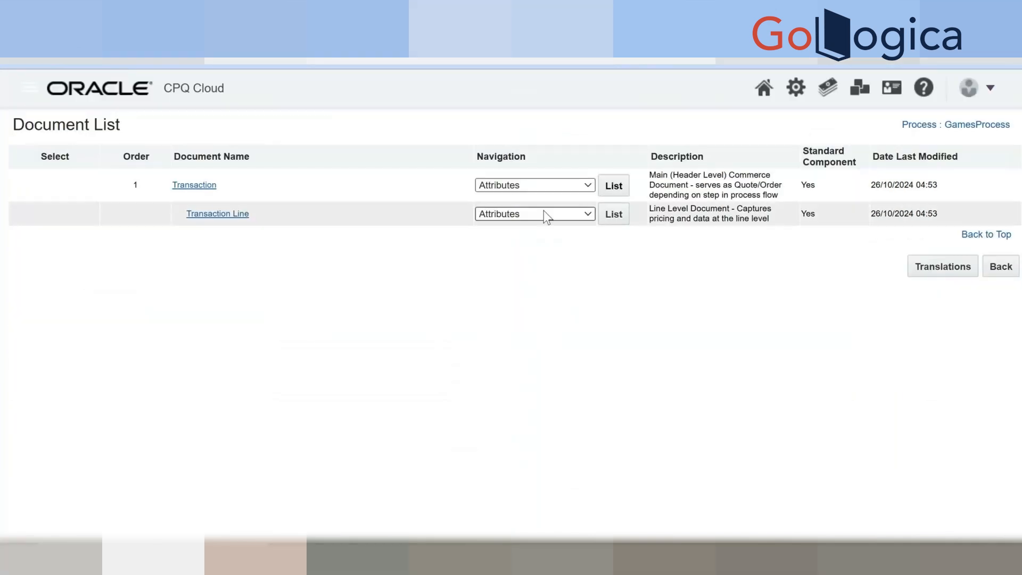
List the Transaction document's actions, search for 'send', and open the Send Email action.
left_click(545, 181)
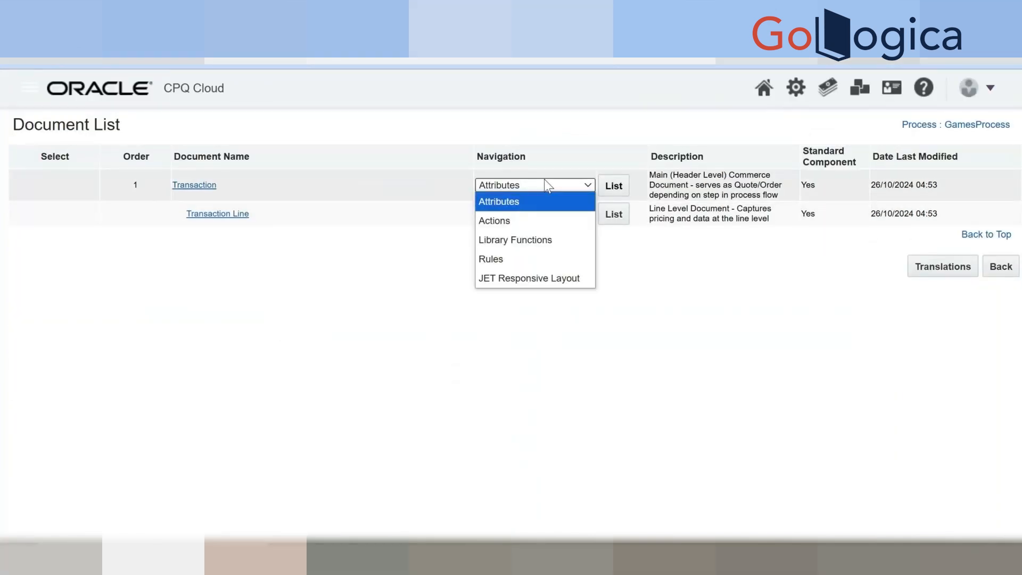
left_click(522, 219)
left_click(613, 188)
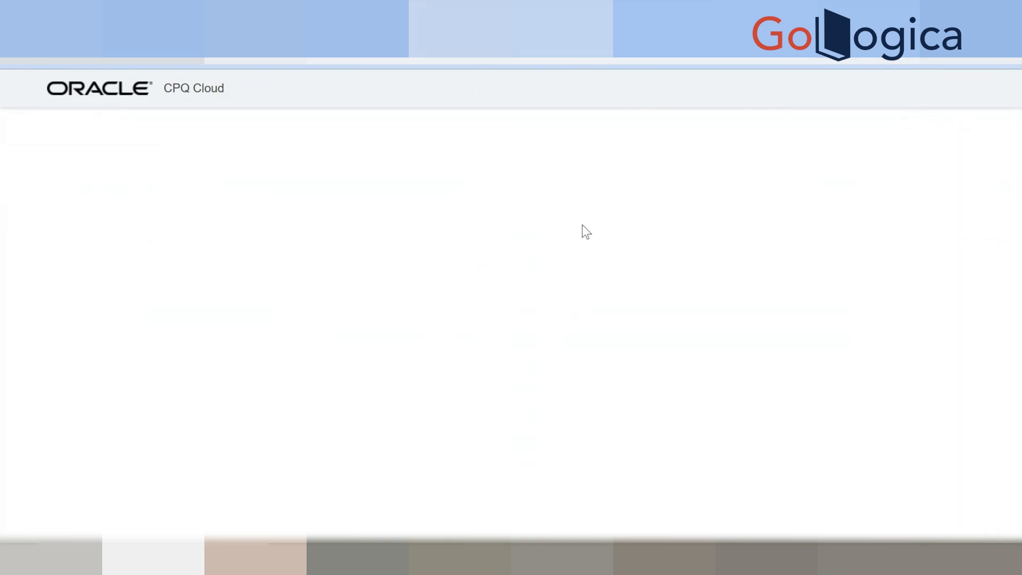
scroll(535, 278, "down", 4)
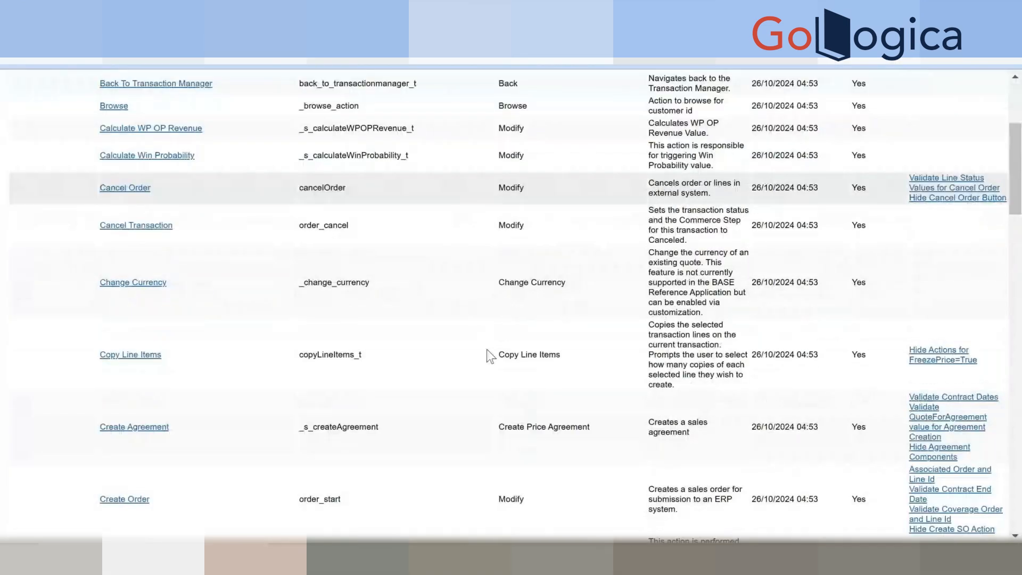
scroll(487, 349, "down", 10)
scroll(487, 350, "down", 10)
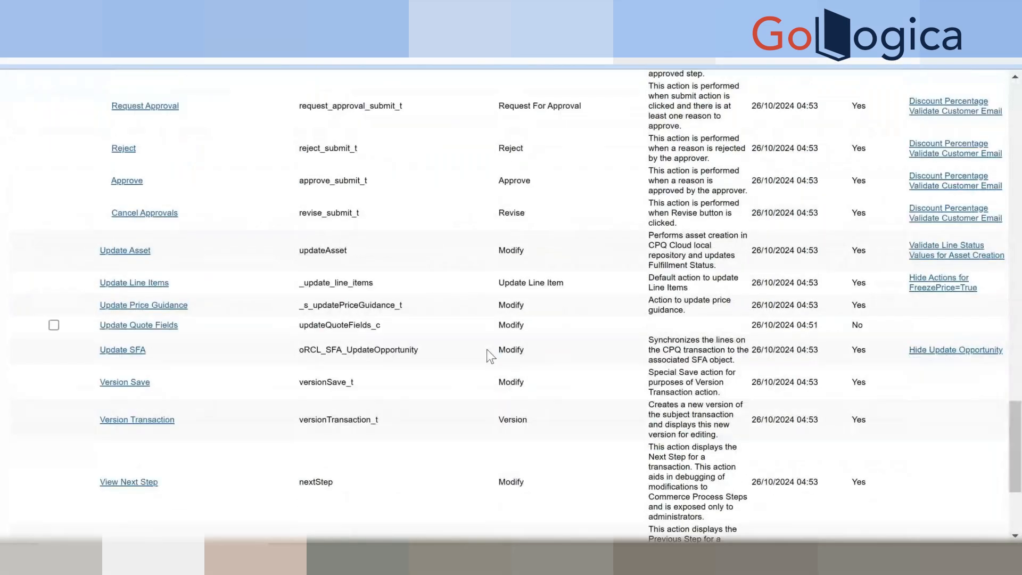
key("ctrl+f")
type("se")
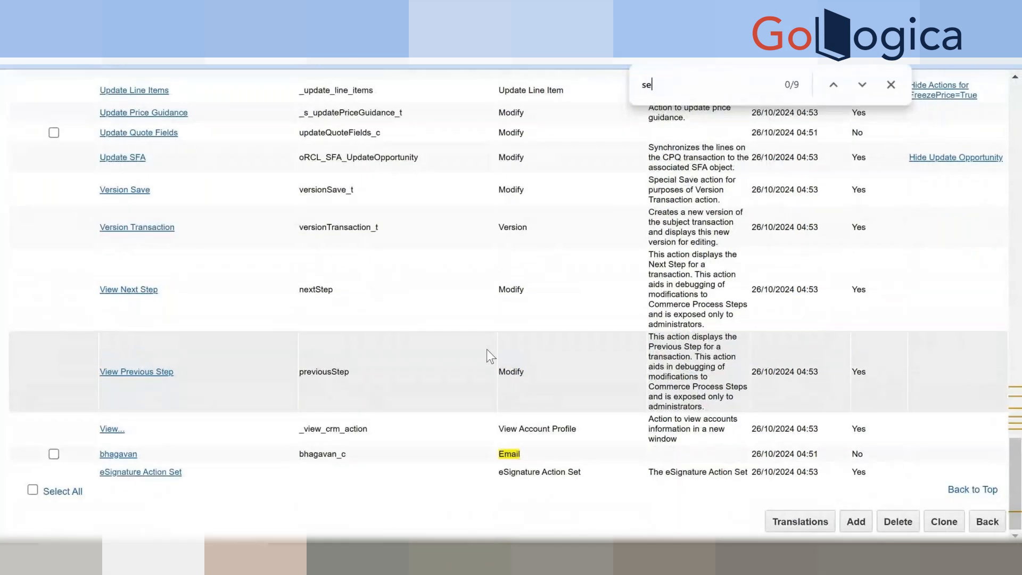
type("nd")
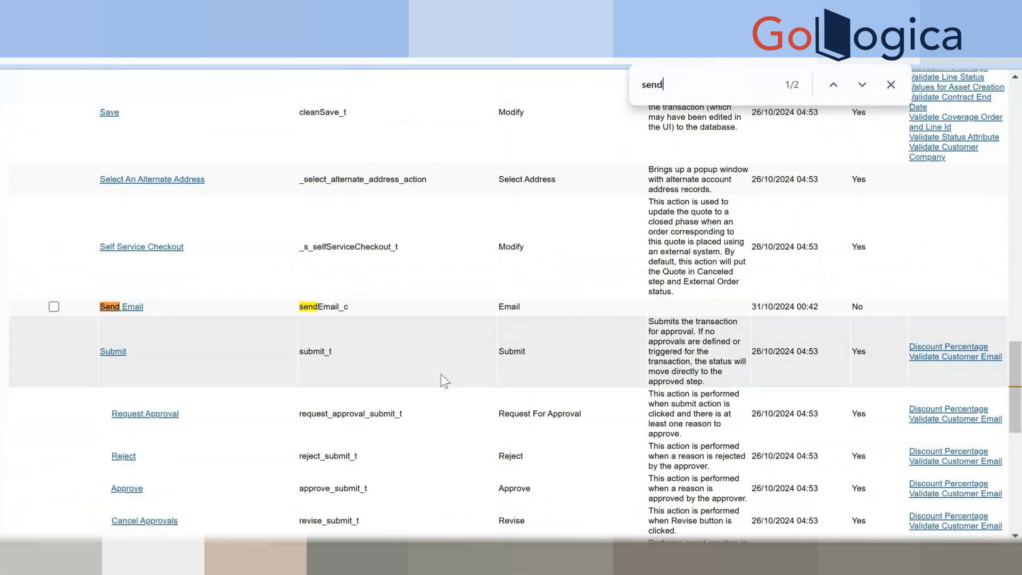
left_click(120, 307)
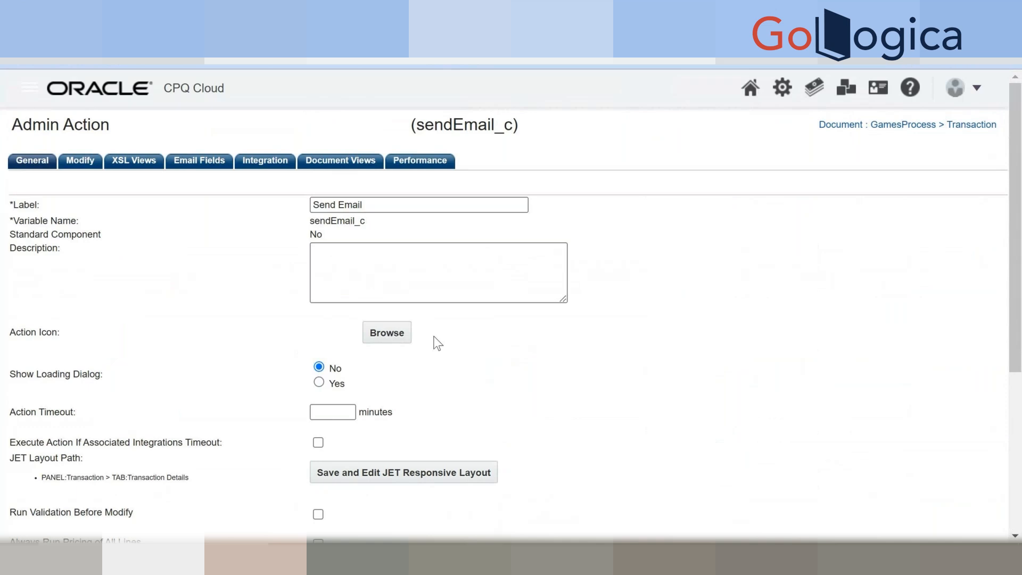
On the Email Fields tab, choose Define 'To' Address and start its Define Function.
scroll(438, 344, "down", 2)
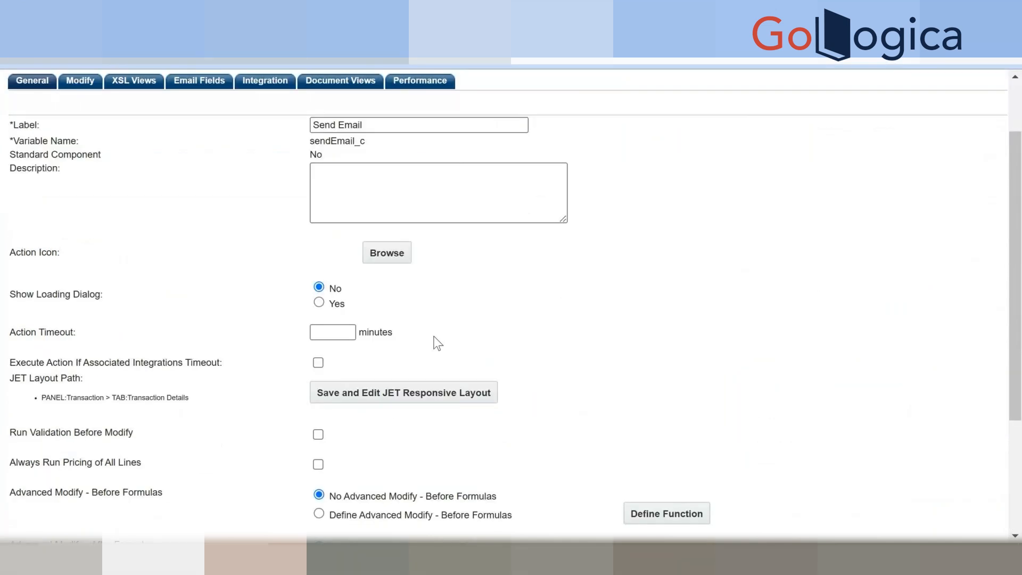
scroll(438, 343, "up", 2)
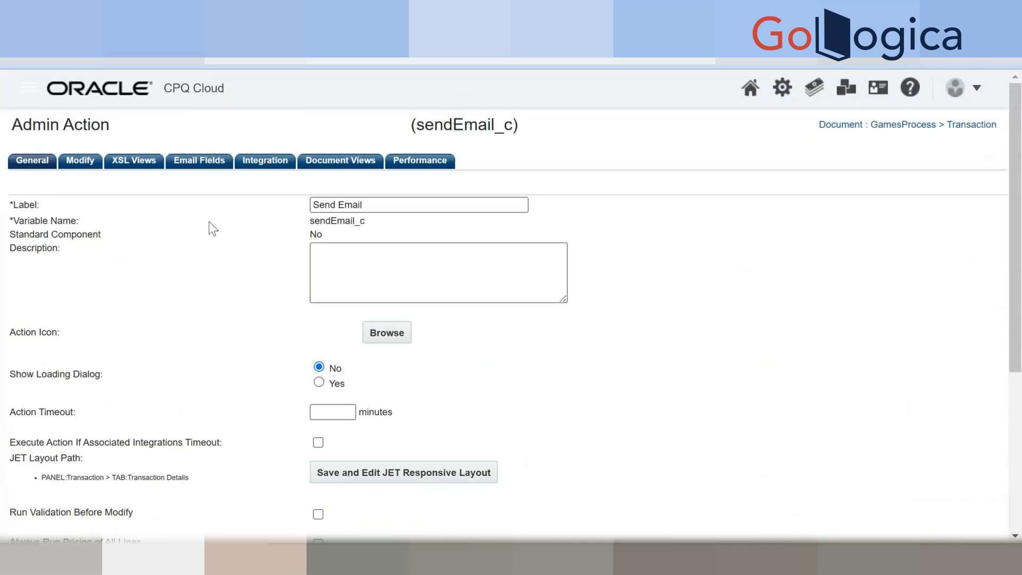
left_click(201, 162)
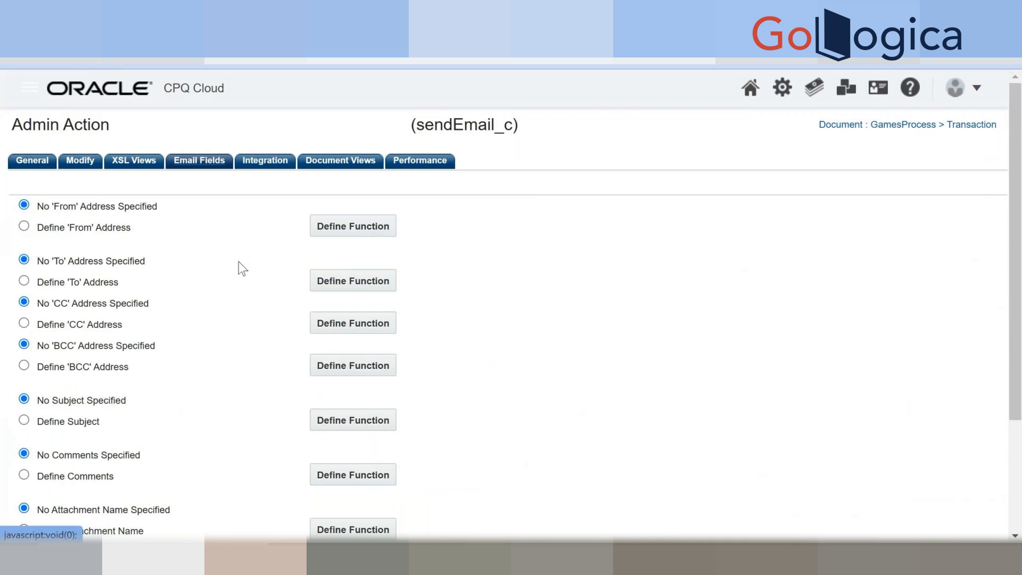
scroll(242, 287, "down", 3)
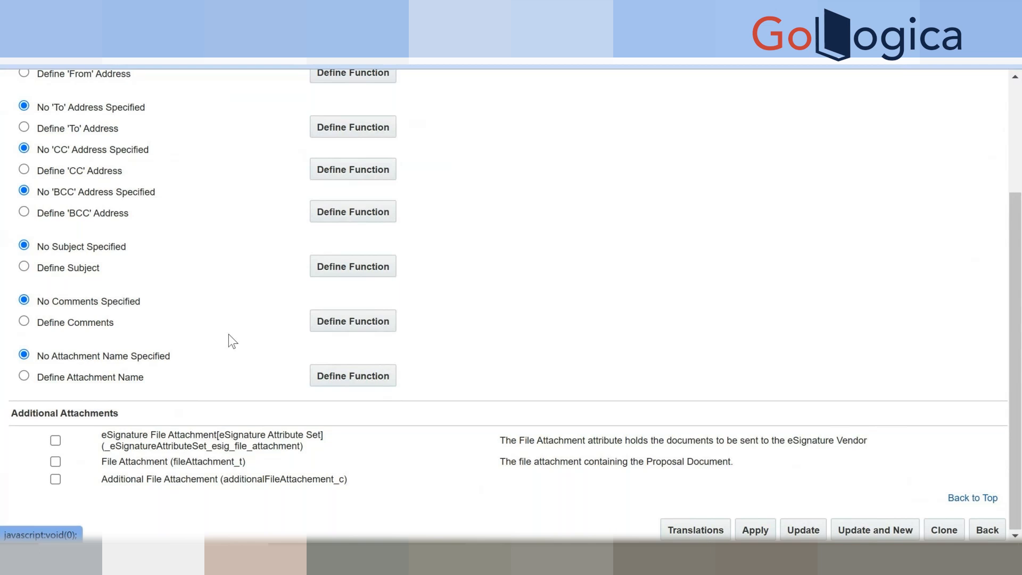
scroll(278, 380, "up", 3)
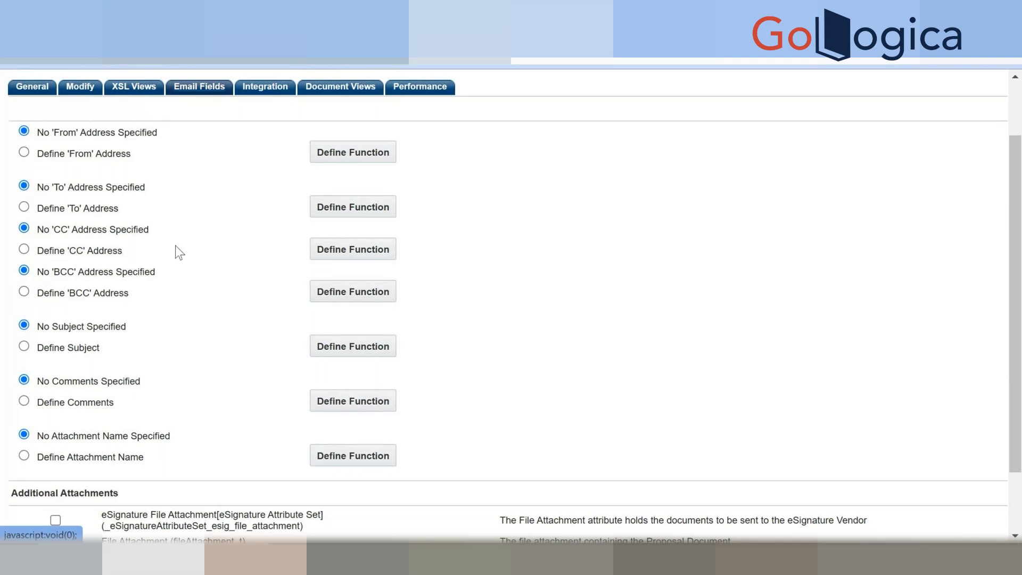
left_click(25, 207)
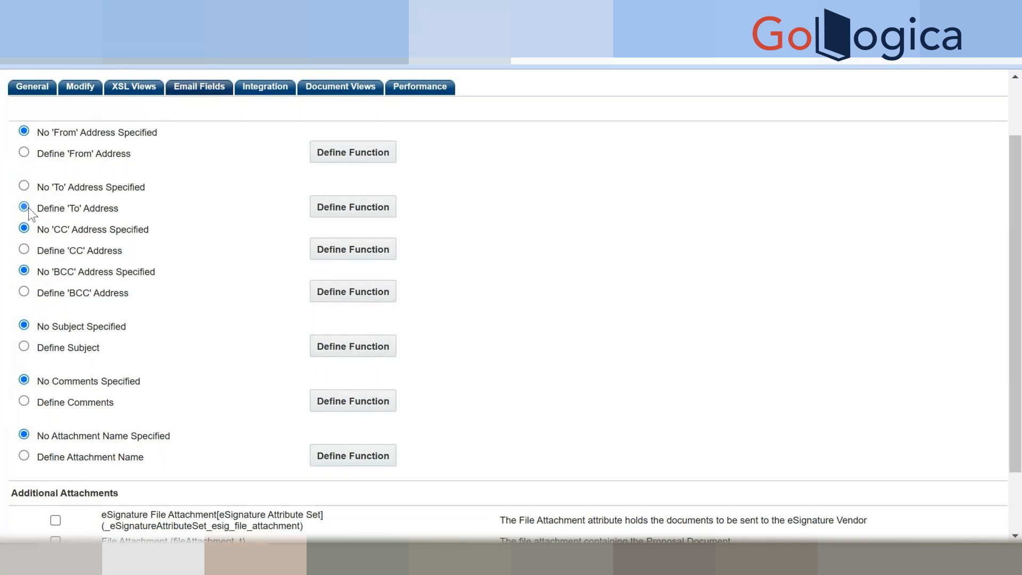
left_click(341, 208)
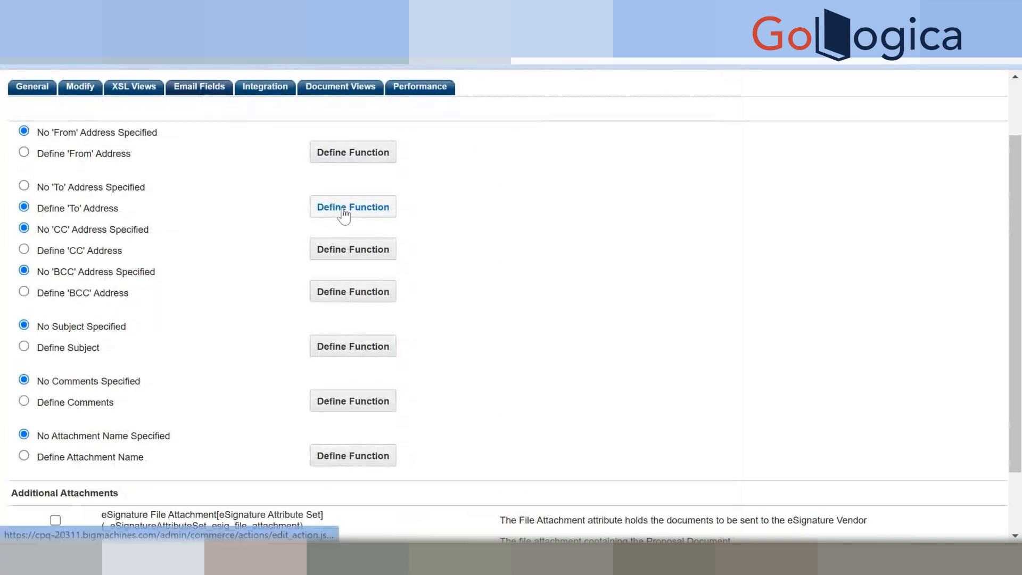
Open the 'To' address function setup and browse the Transaction and line variables.
left_click(342, 208)
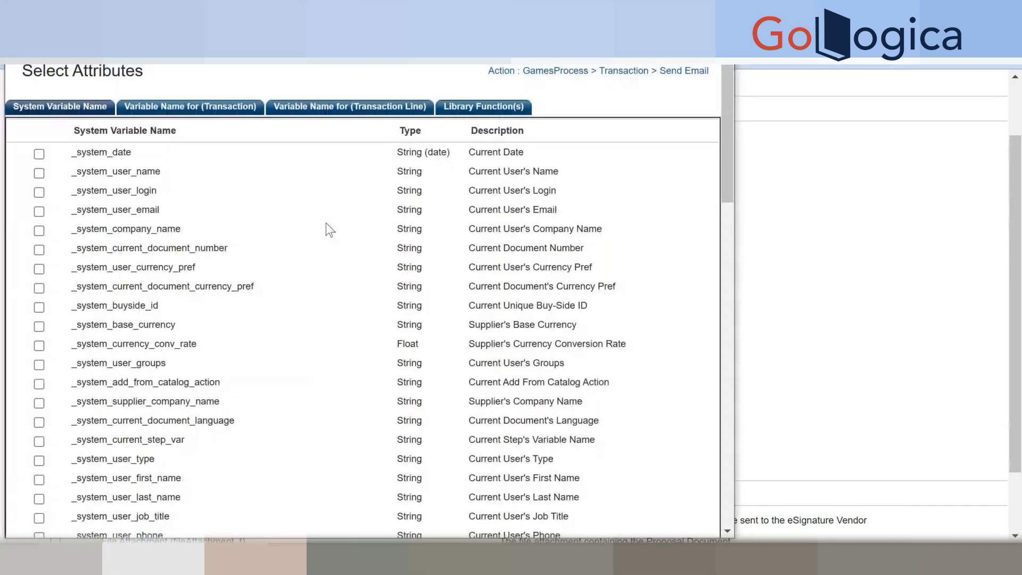
left_click(169, 116)
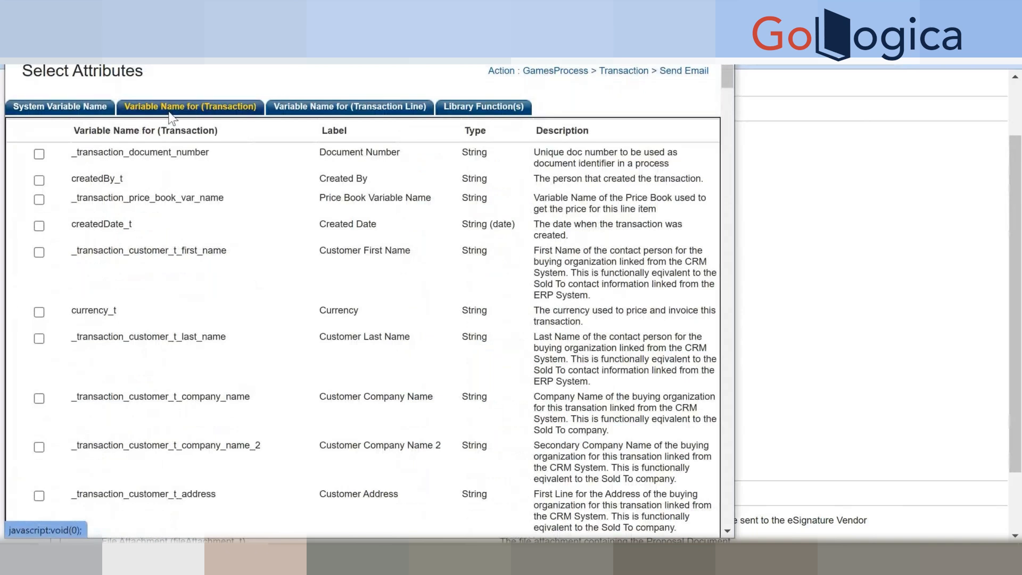
left_click(296, 111)
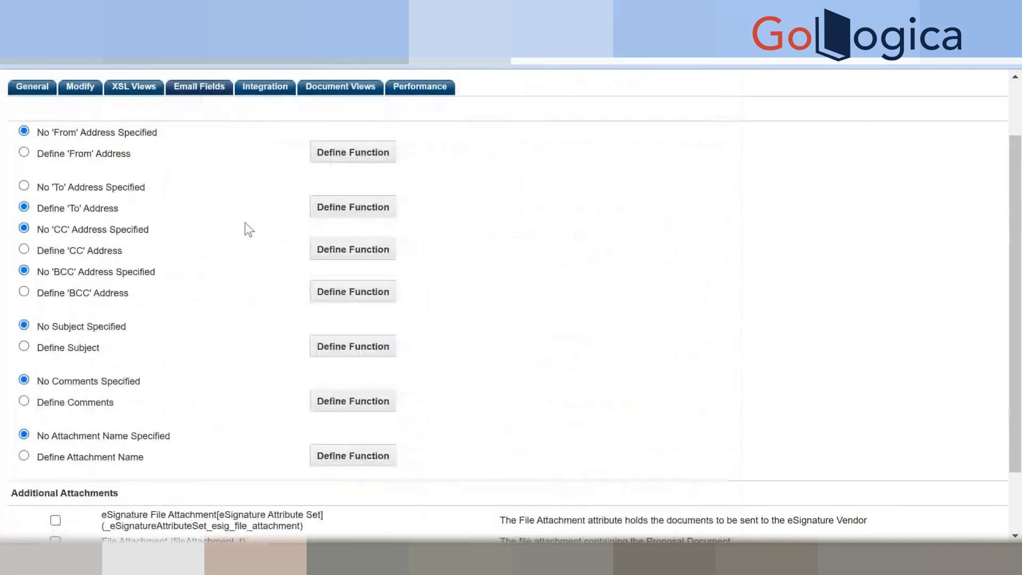
scroll(243, 228, "down", 2)
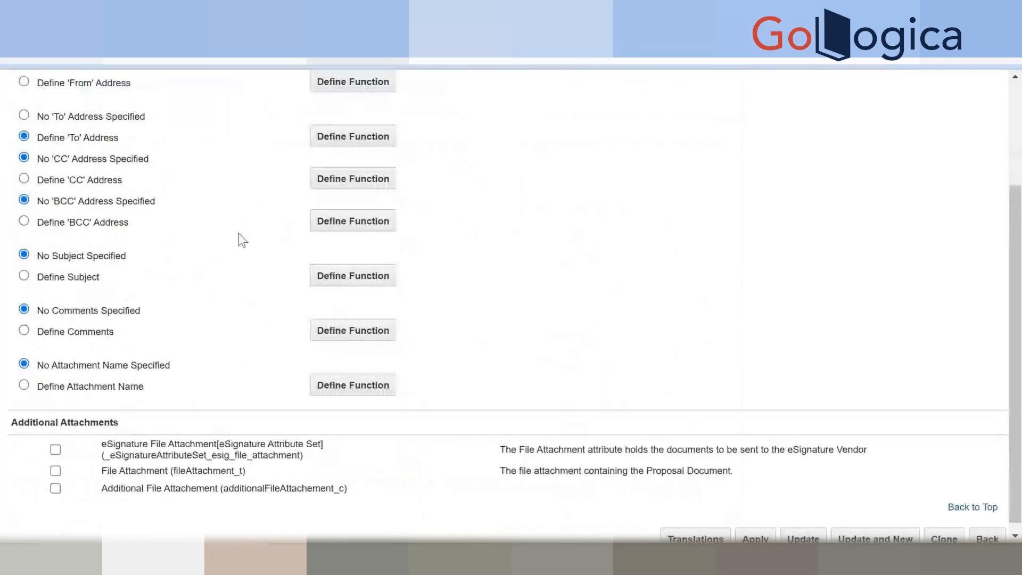
scroll(238, 233, "down", 1)
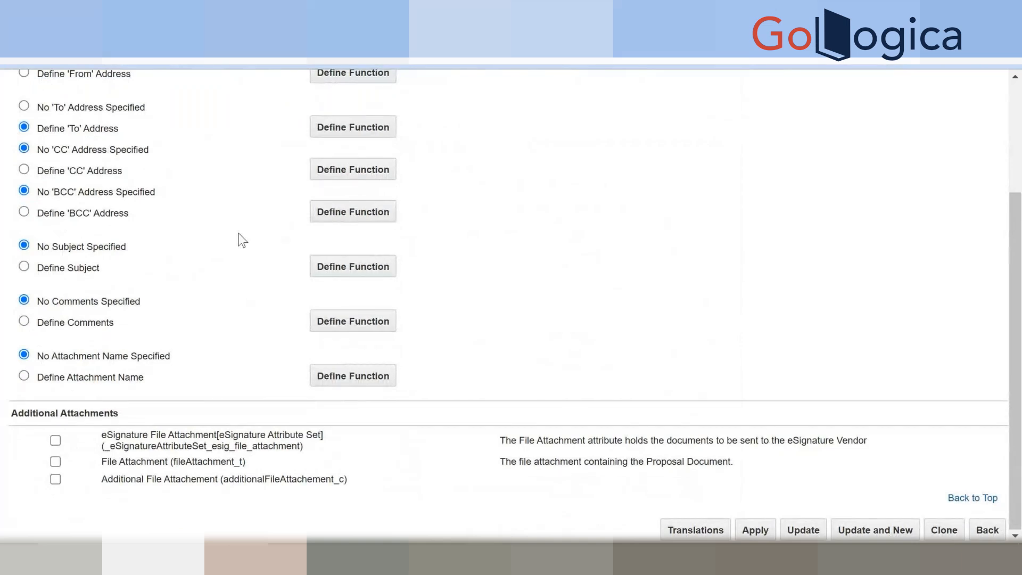
scroll(92, 215, "up", 3)
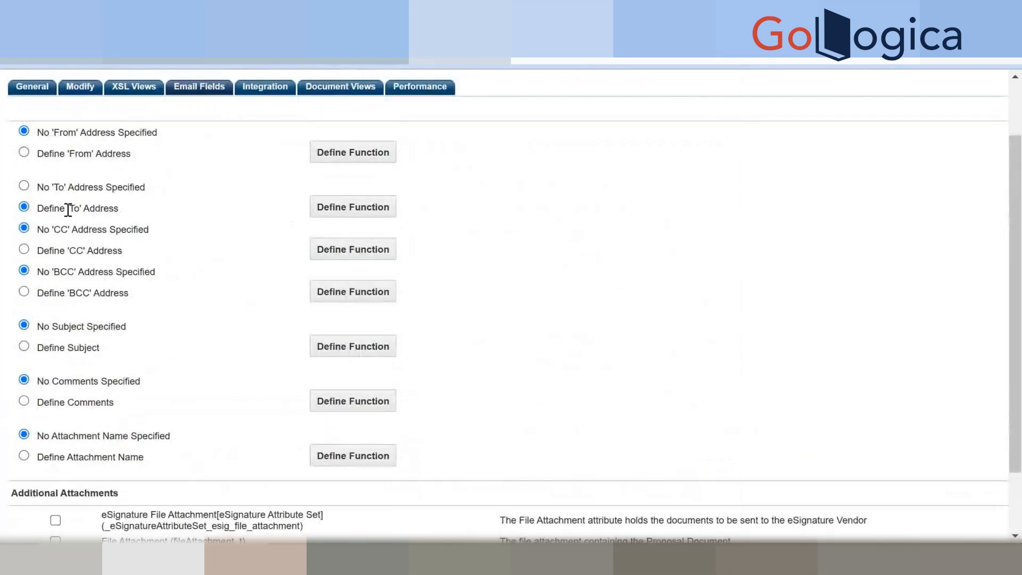
Start Define Function, scroll the Select Attributes list, and continue to the BML Editor.
left_click(353, 207)
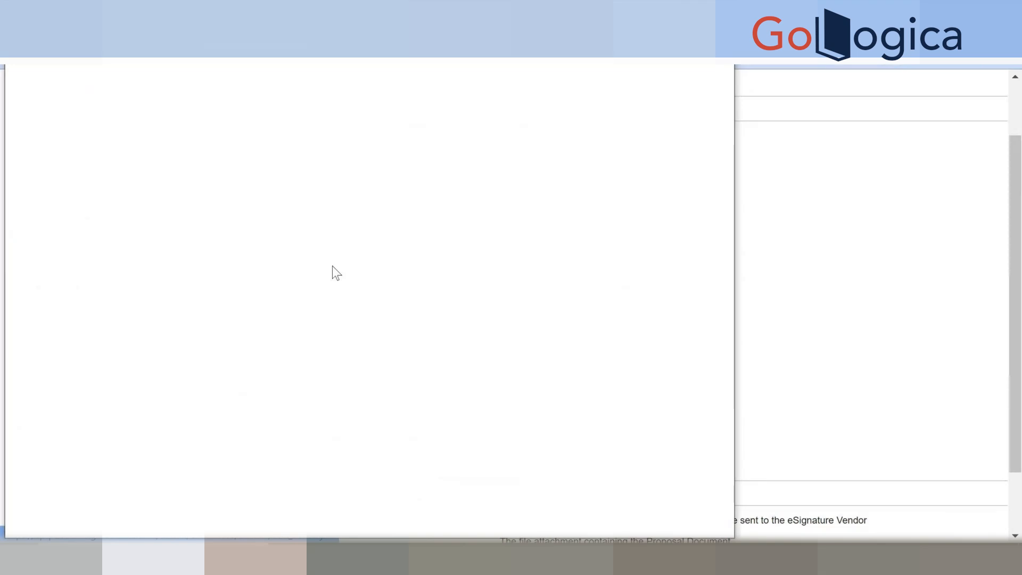
scroll(231, 235, "down", 1)
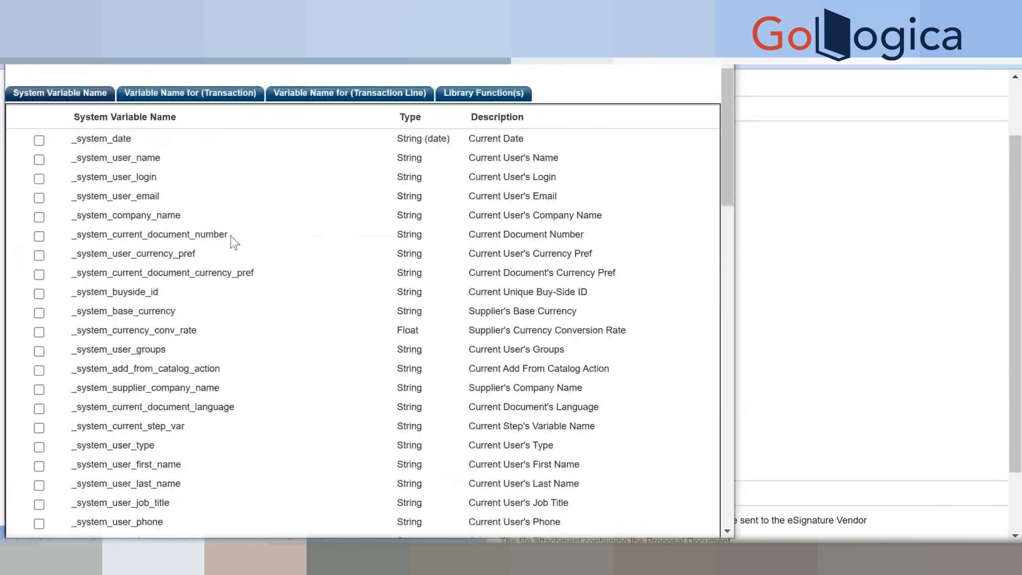
scroll(231, 235, "down", 7)
scroll(232, 240, "down", 6)
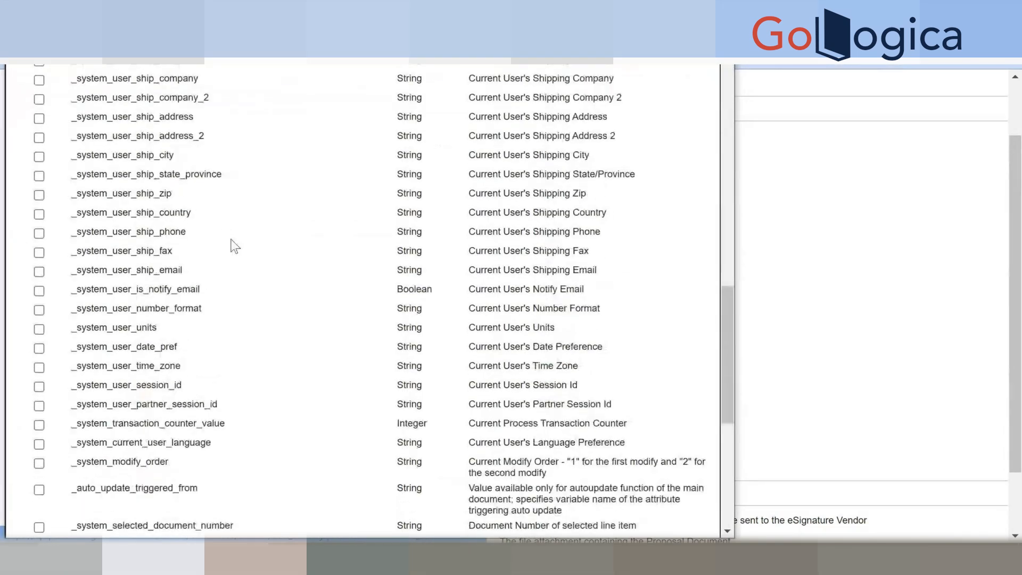
scroll(235, 246, "down", 6)
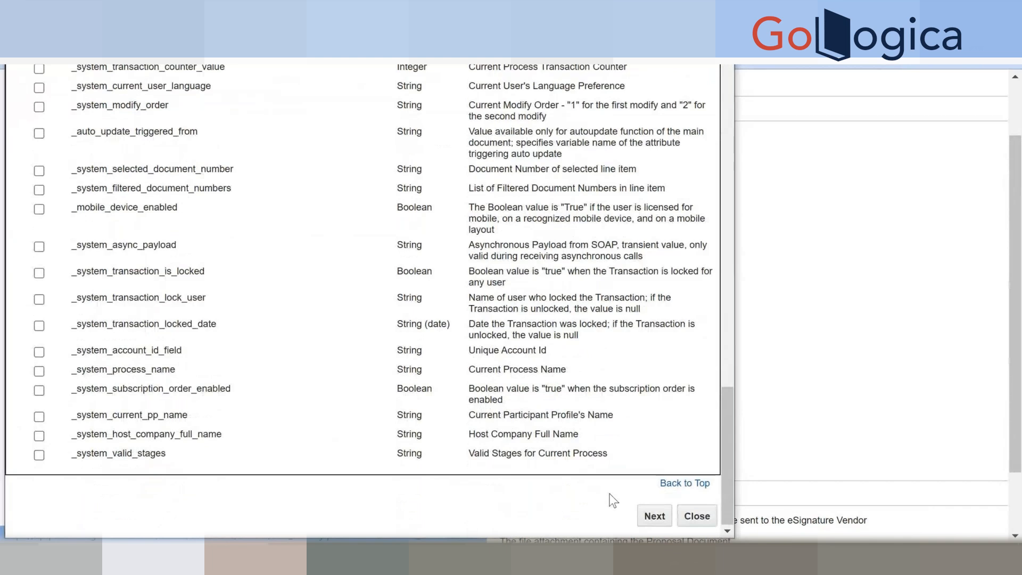
scroll(643, 504, "up", 5)
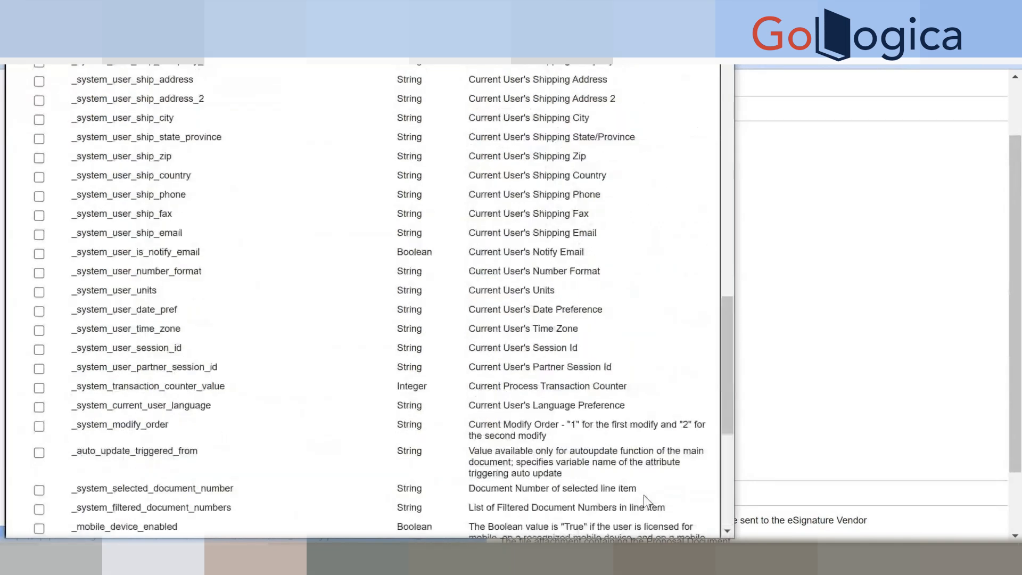
scroll(644, 496, "up", 12)
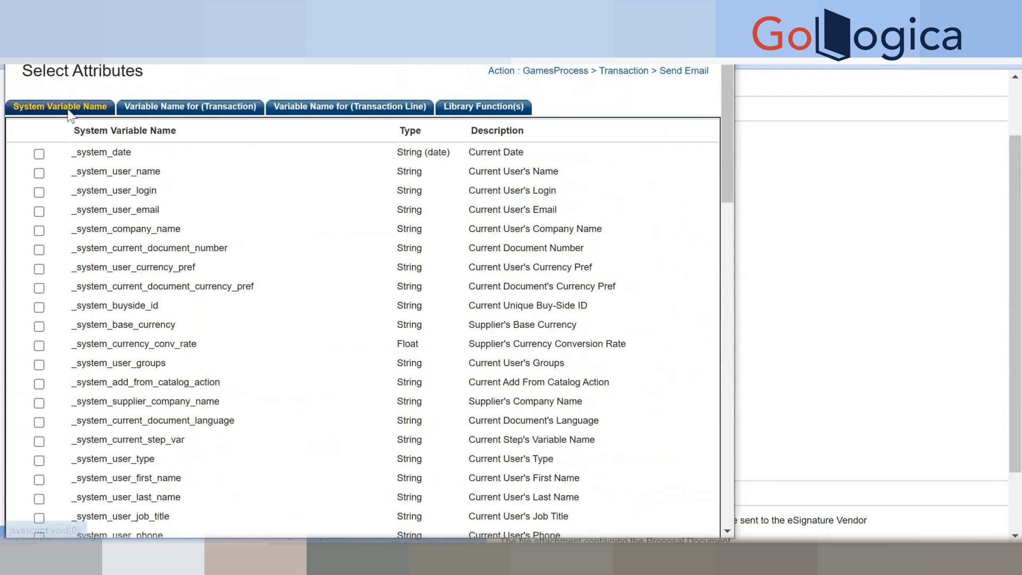
scroll(399, 365, "down", 20)
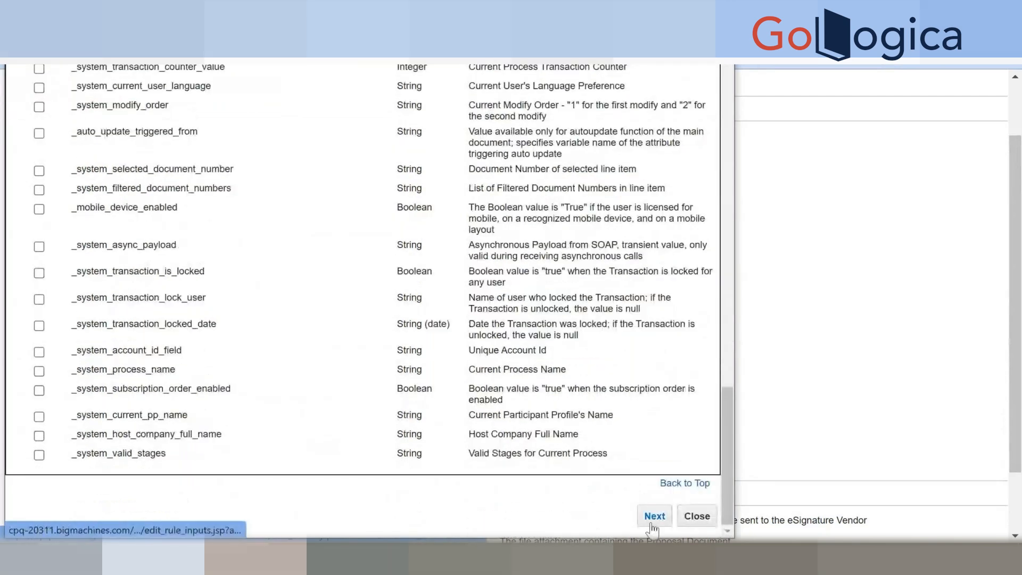
left_click(654, 517)
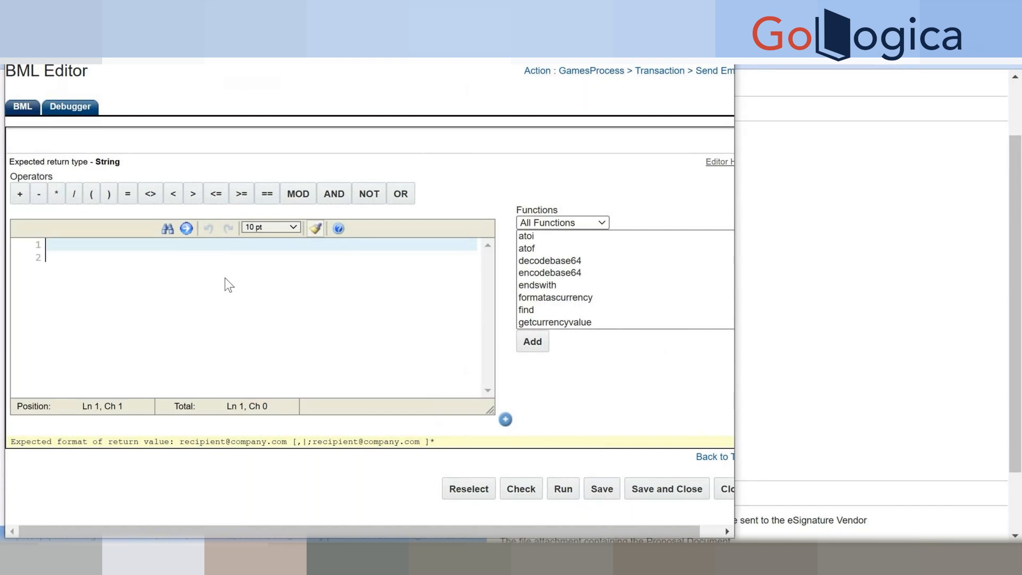
Write a return statement giving the recipient's e-mail address as a String.
double_click(111, 163)
left_click(84, 254)
type("'")
key("BackSpace")
type("return")
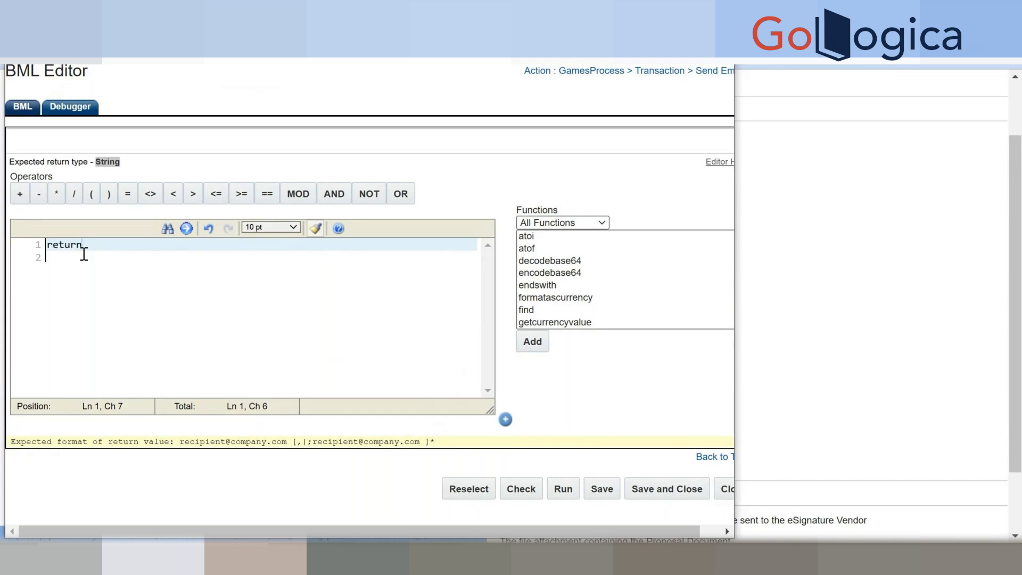
type(" \"")
type(" \"")
type("ma")
key("BackSpace")
key("BackSpace")
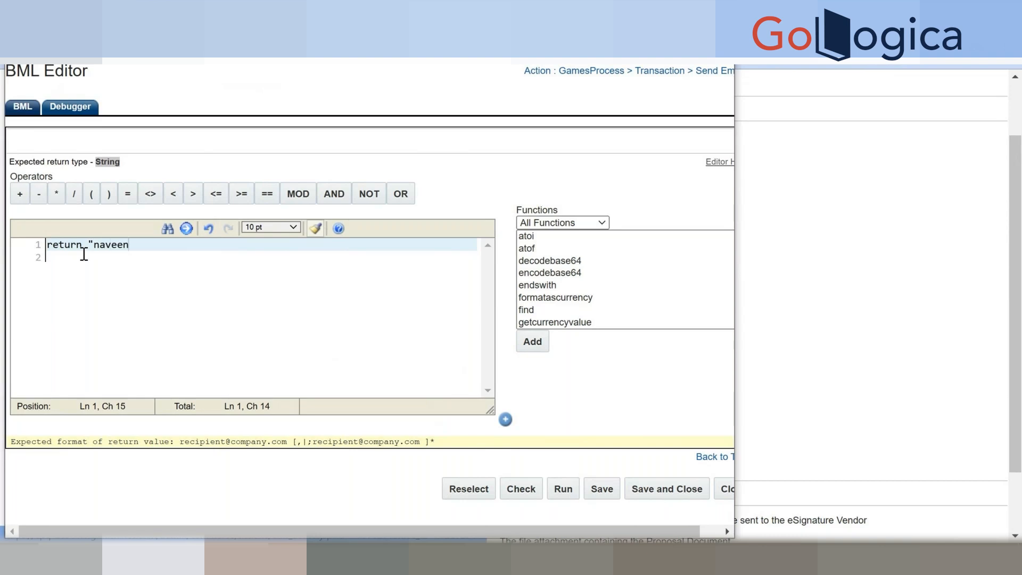
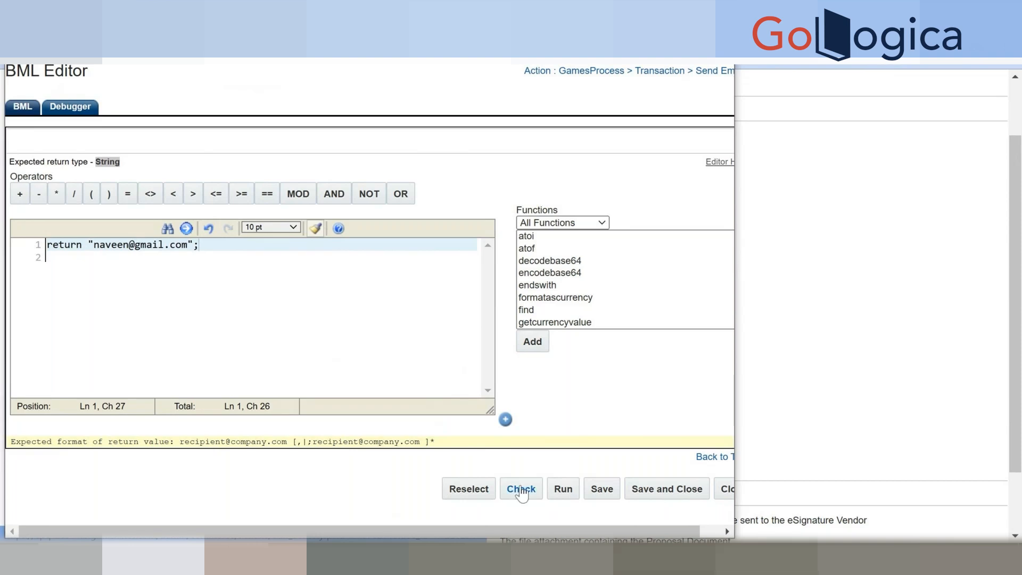
Validate the script with Check and close the BML editor.
left_click(522, 490)
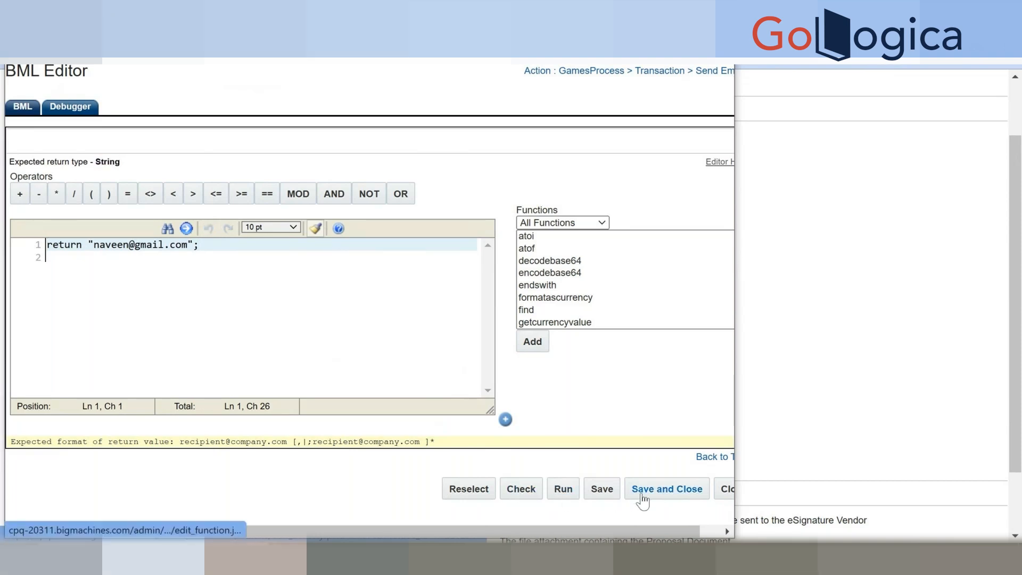
left_click(244, 309)
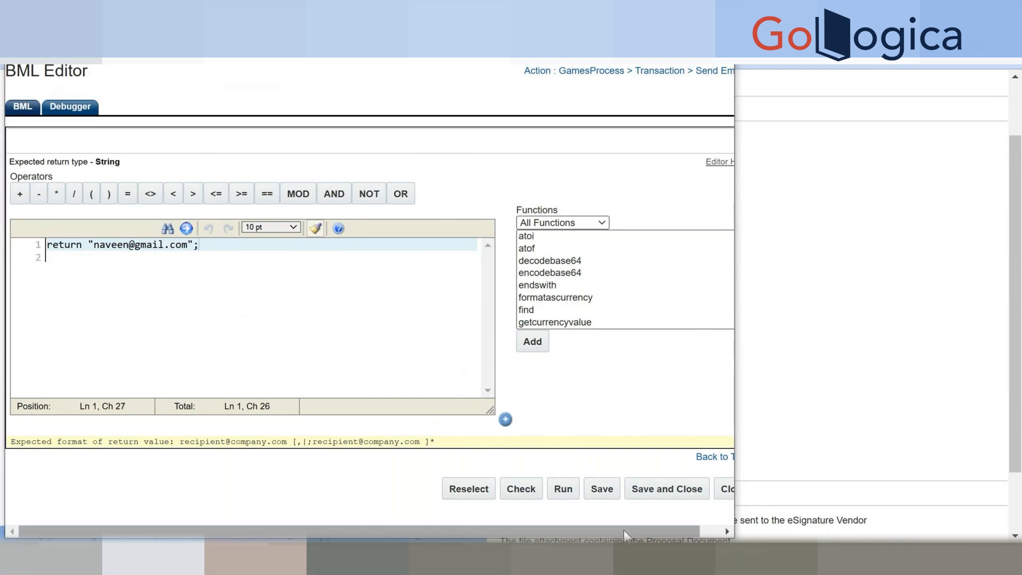
scroll(484, 410, "right", 1)
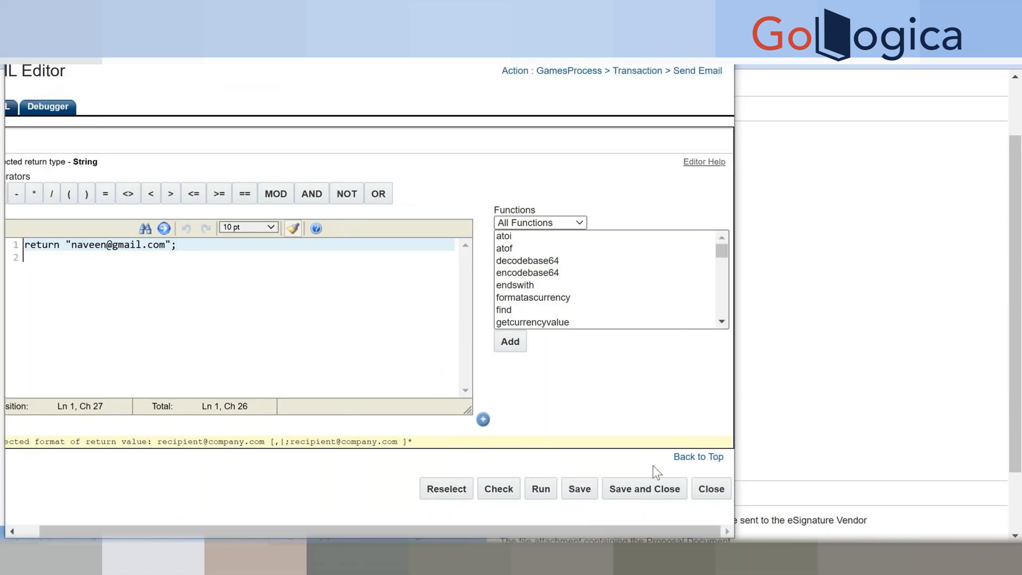
left_click(708, 491)
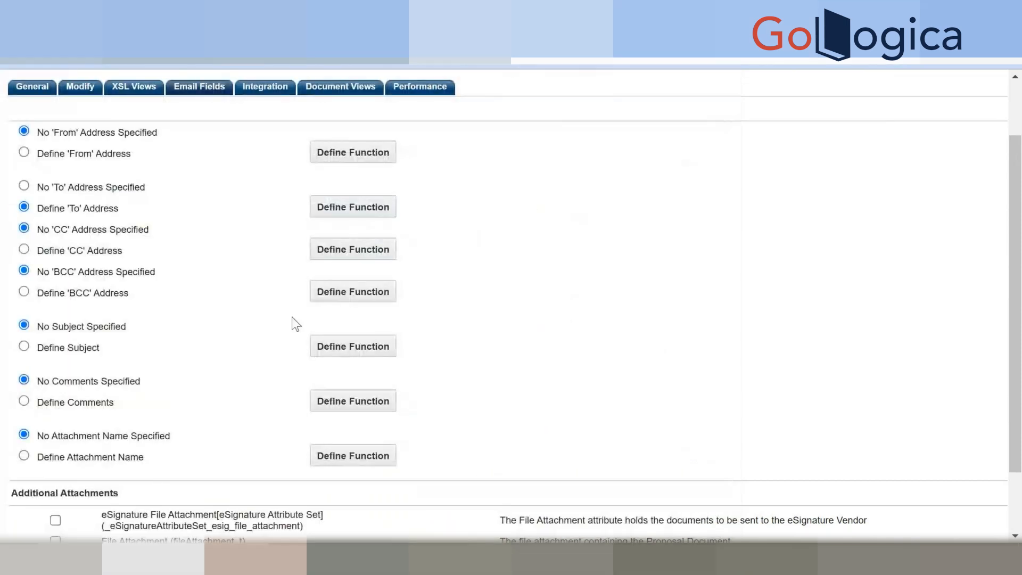
Revert to No 'To' Address Specified and test the Network Services email dialog.
left_click(24, 184)
scroll(679, 447, "down", 3)
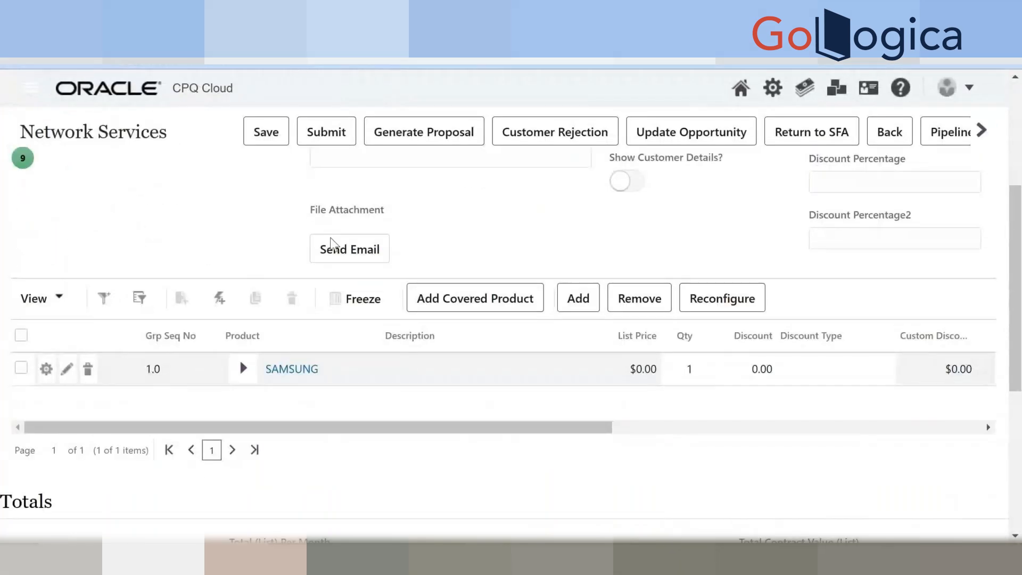
left_click(331, 253)
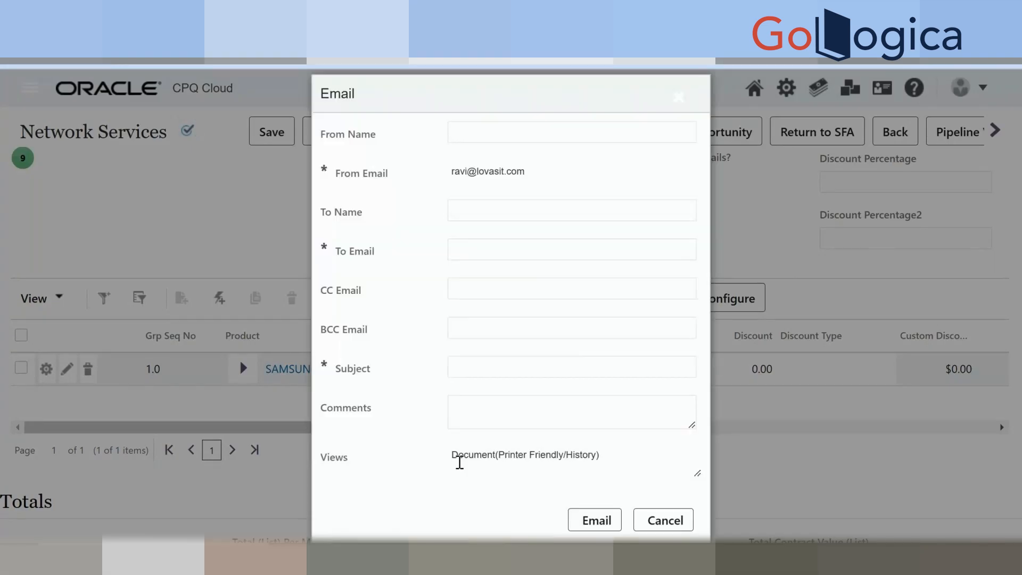
left_click_drag(452, 457, 616, 474)
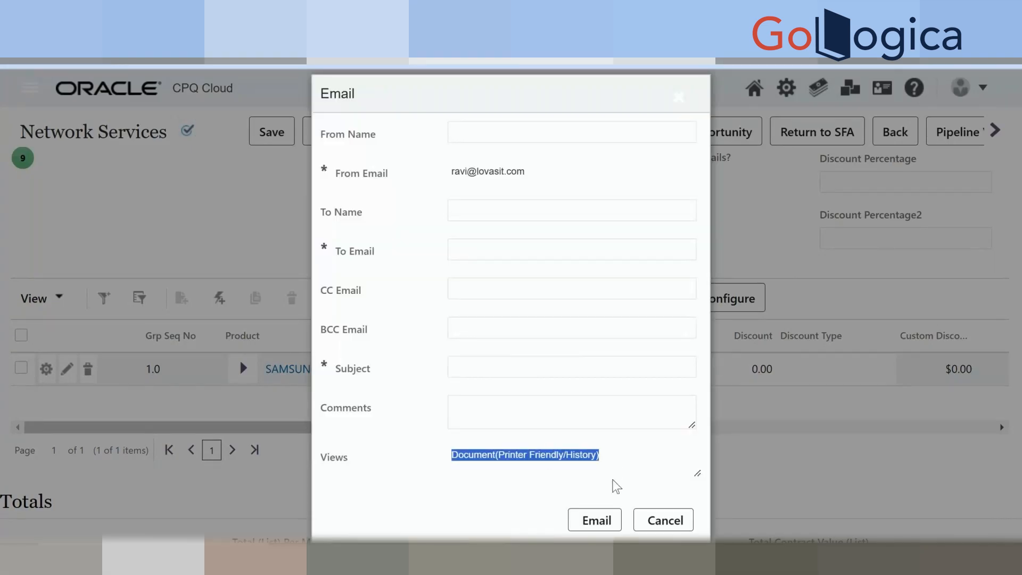
left_click(612, 465)
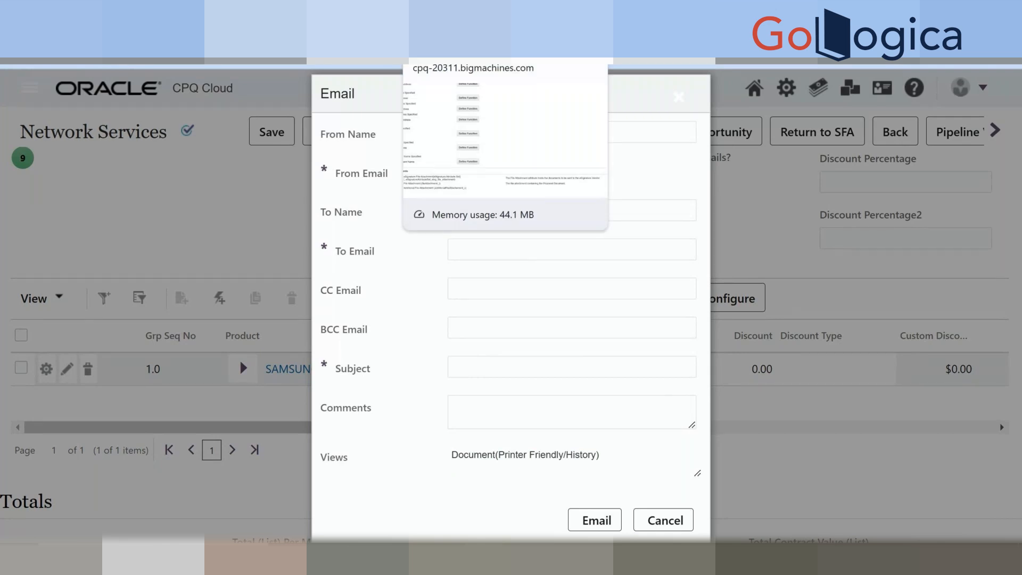
left_click(462, 12)
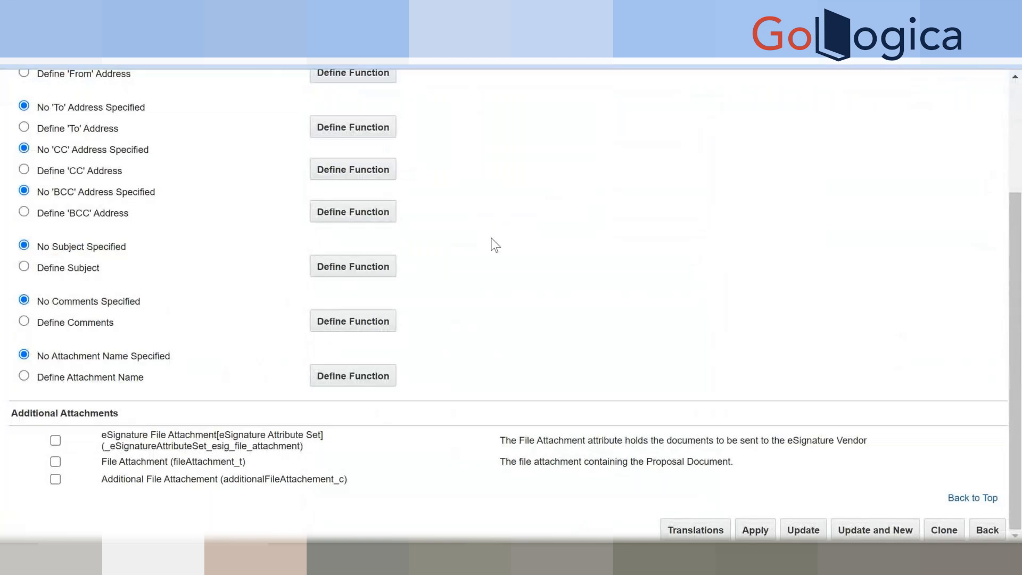
Confirm the XSL view is Document (testDocument), then duplicate the action's admin page.
scroll(495, 244, "up", 3)
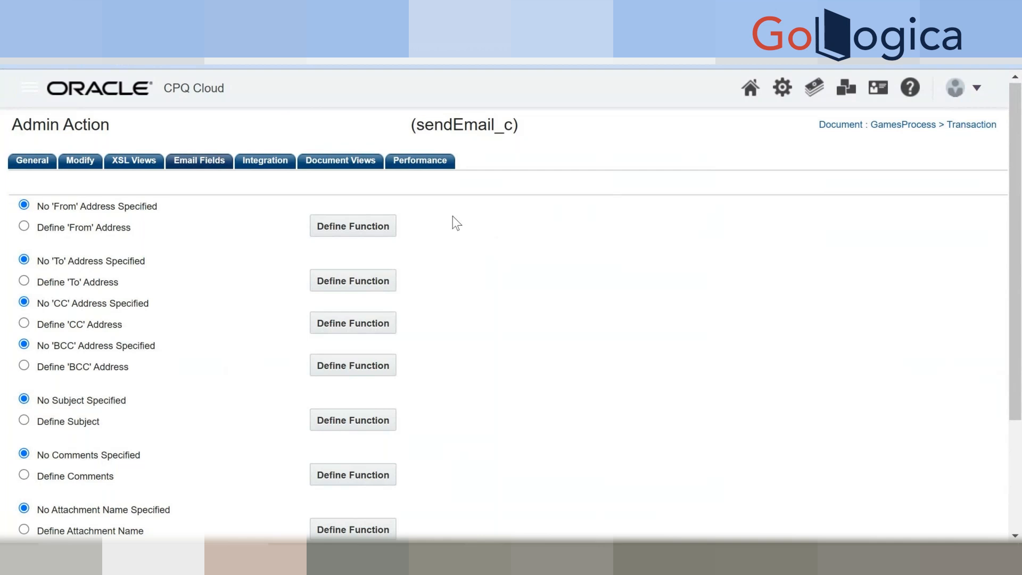
left_click(139, 161)
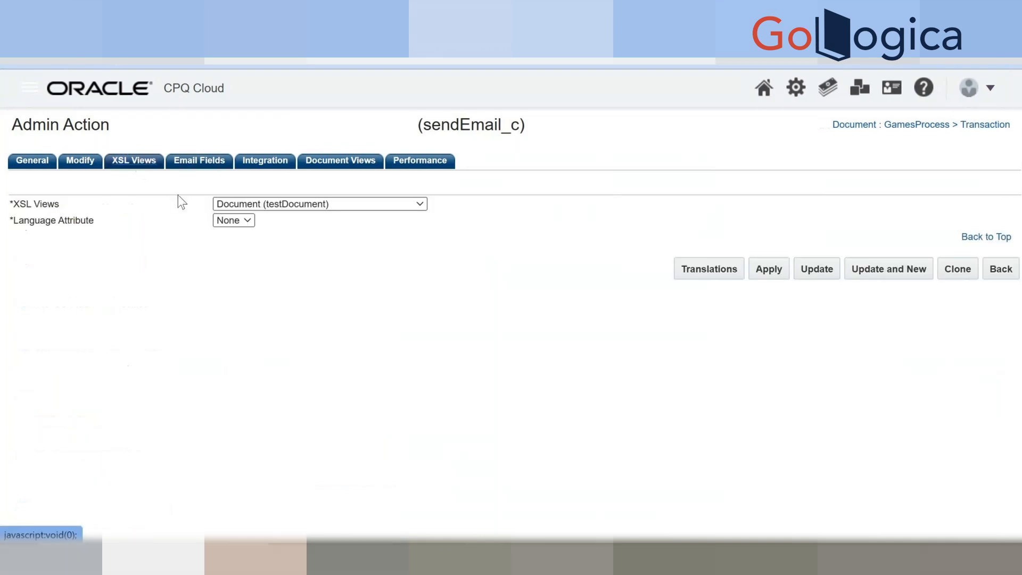
left_click(264, 206)
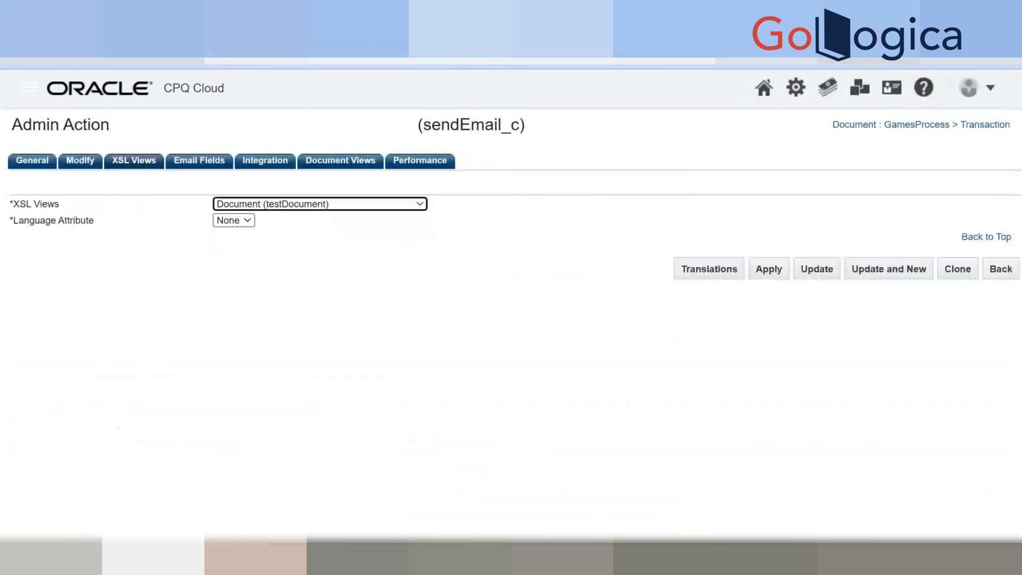
right_click(501, 59)
left_click(557, 151)
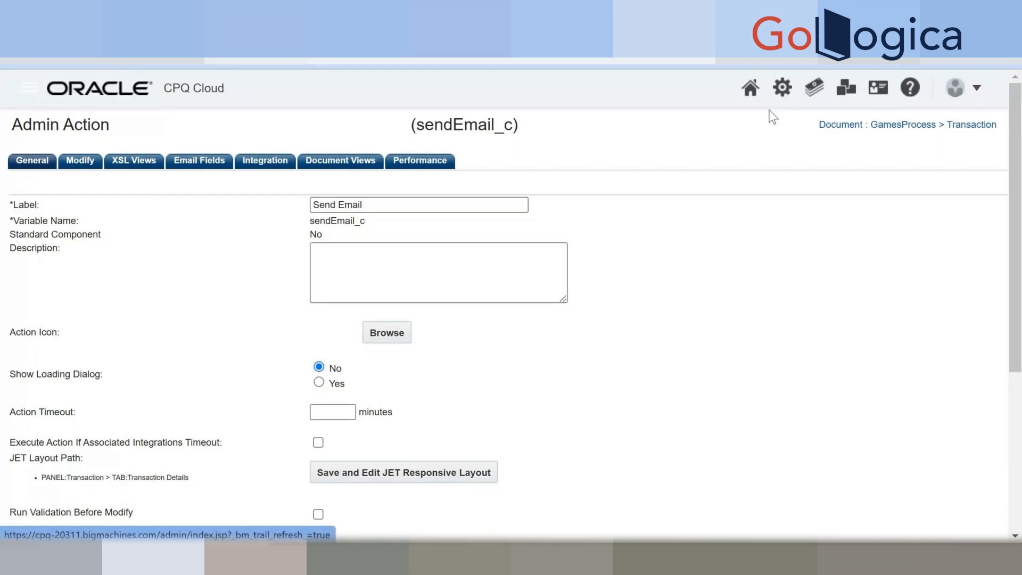
Go to GamesProcess's Printer Friendly/History XSL Views and open sendEmail_c's XSL view settings.
left_click(782, 87)
scroll(311, 324, "down", 2)
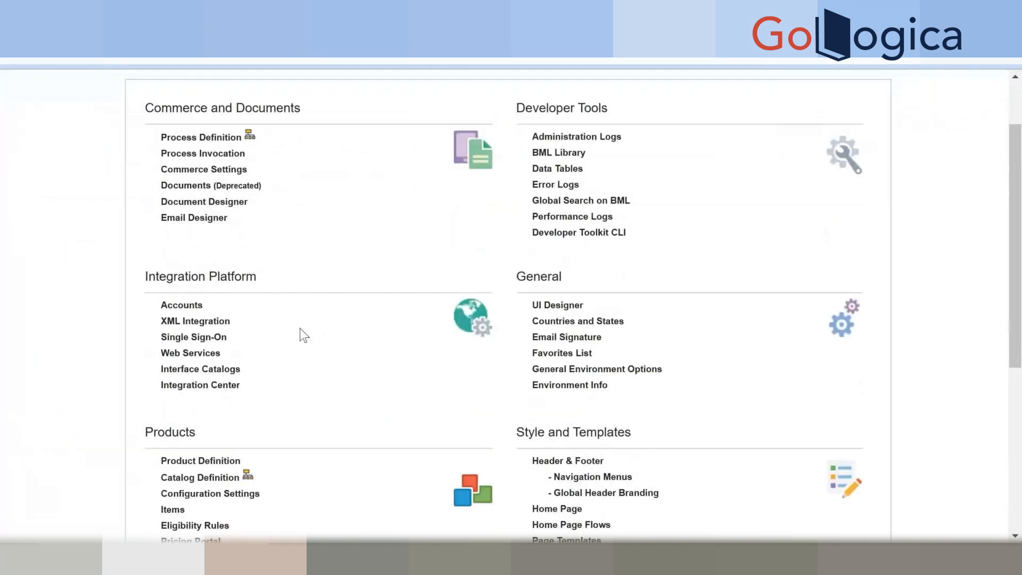
scroll(300, 328, "up", 2)
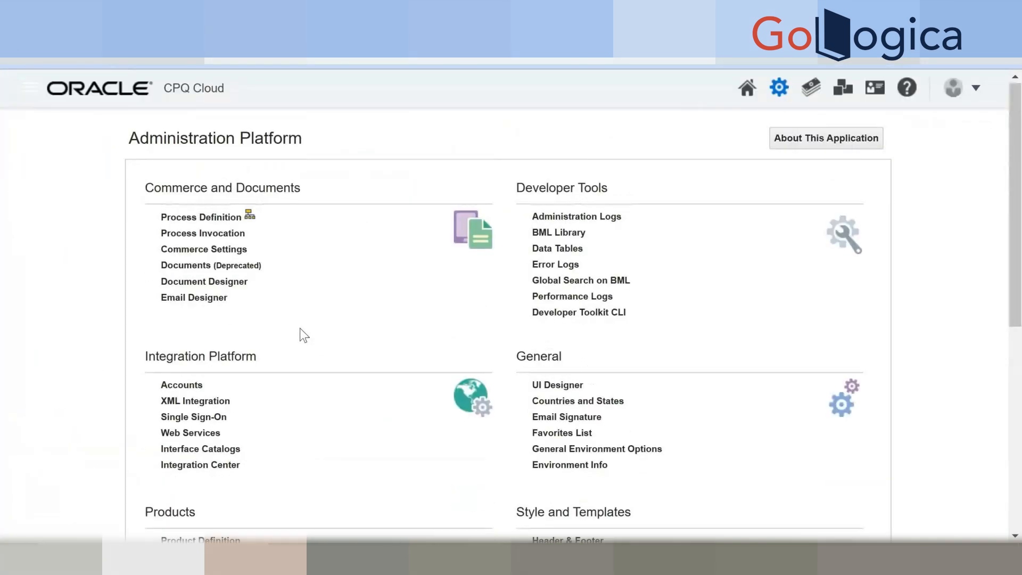
left_click(195, 220)
scroll(227, 337, "down", 2)
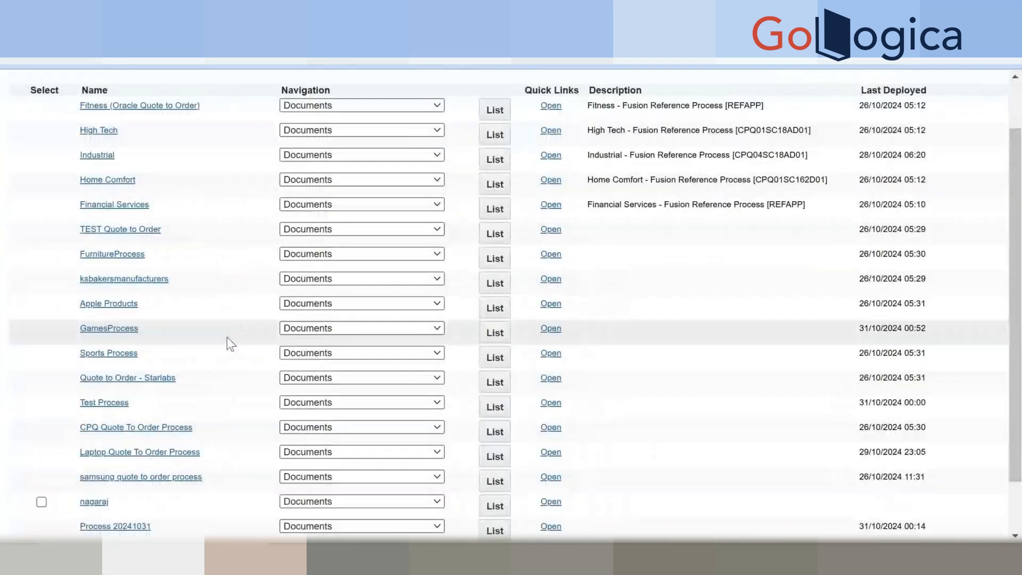
scroll(294, 311, "down", 1)
left_click(294, 311)
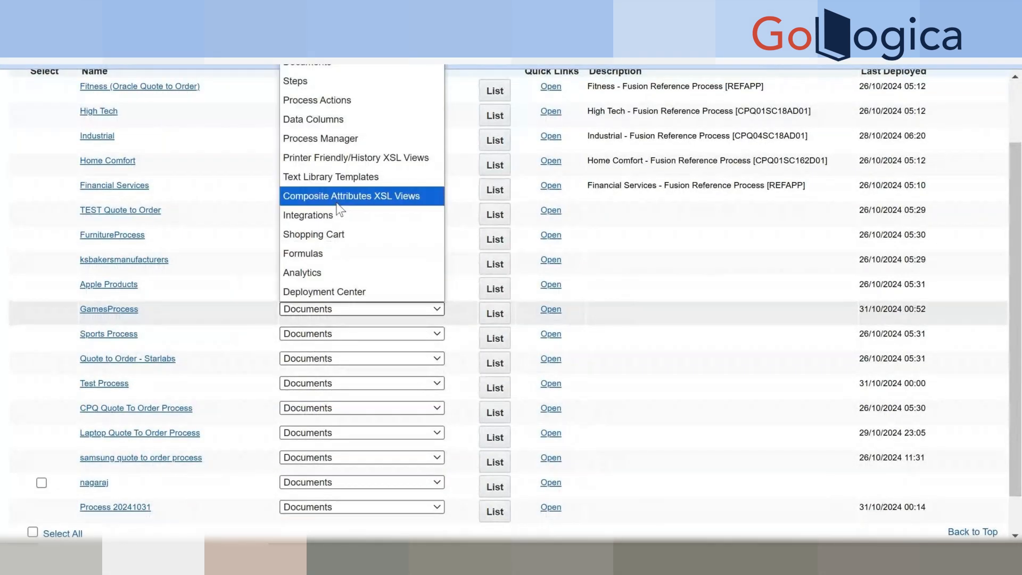
left_click(344, 160)
left_click(495, 314)
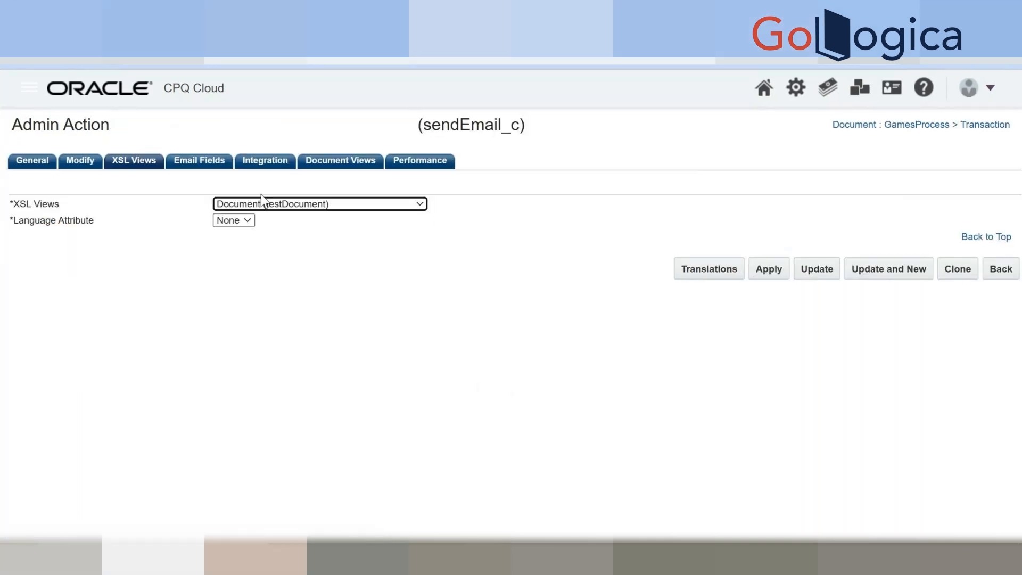
left_click(252, 205)
Inspect the email form's XSL view and language options, then cancel it.
left_click(258, 202)
left_click(259, 203)
left_click(266, 273)
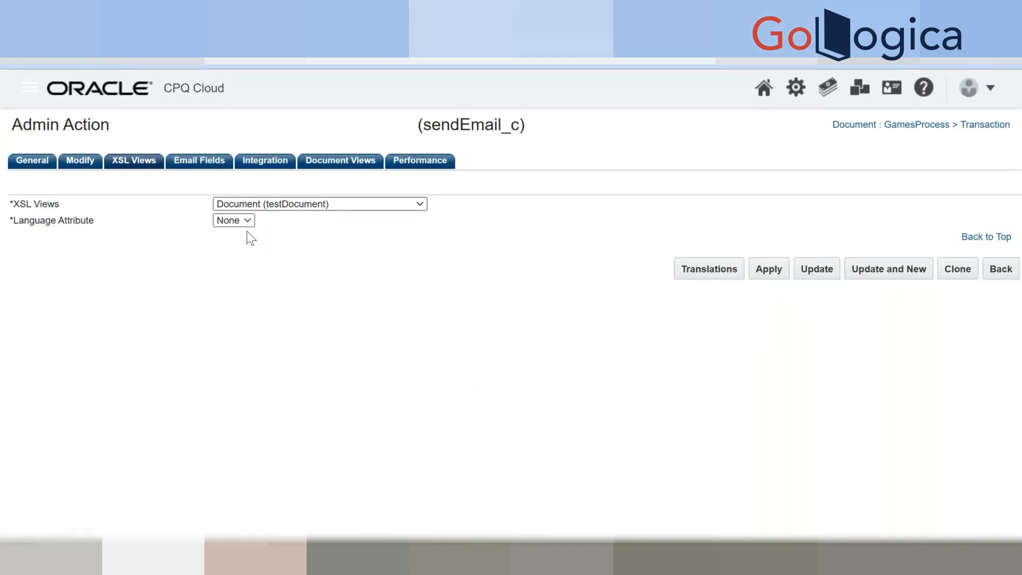
left_click(246, 223)
left_click(320, 253)
left_click(321, 254)
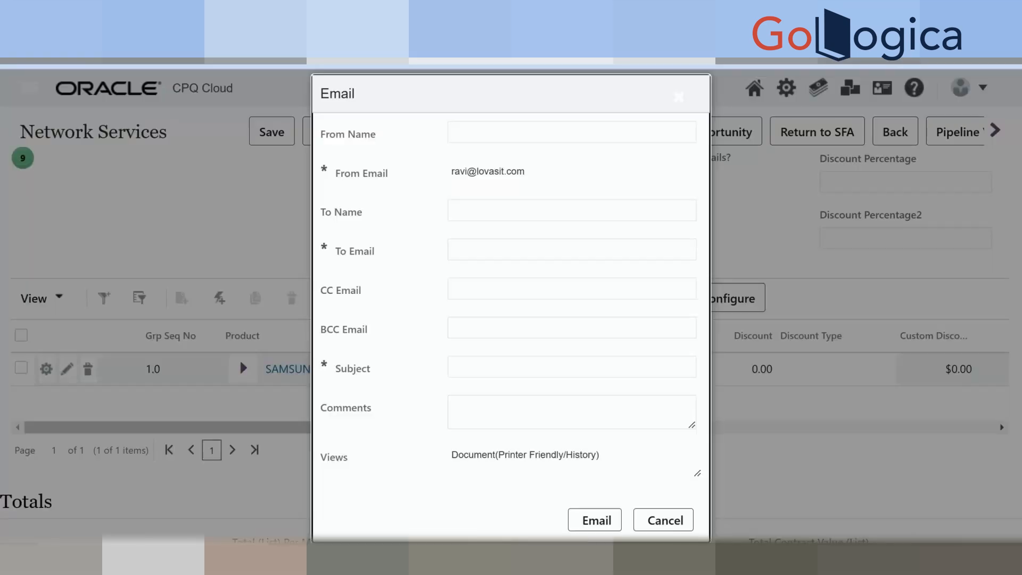
left_click(662, 520)
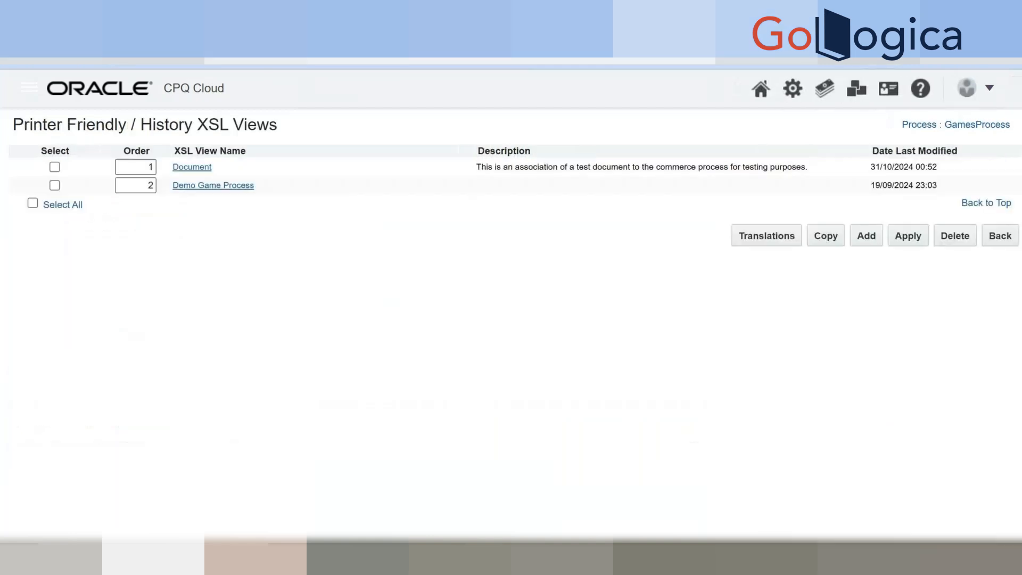
Open Document Designer in a new tab from the Administration home page.
left_click(793, 91)
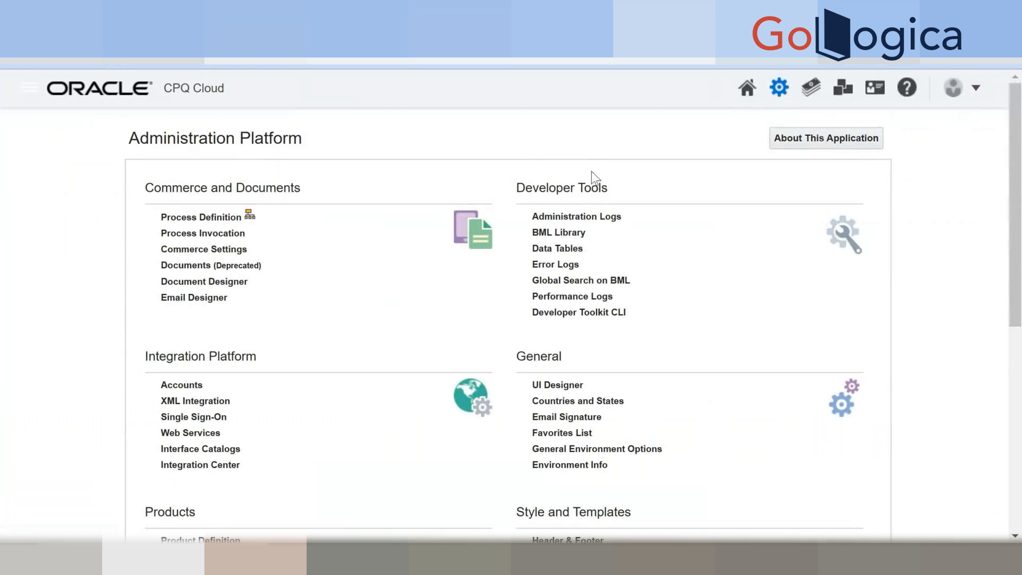
right_click(216, 284)
left_click(244, 300)
left_click(761, 17)
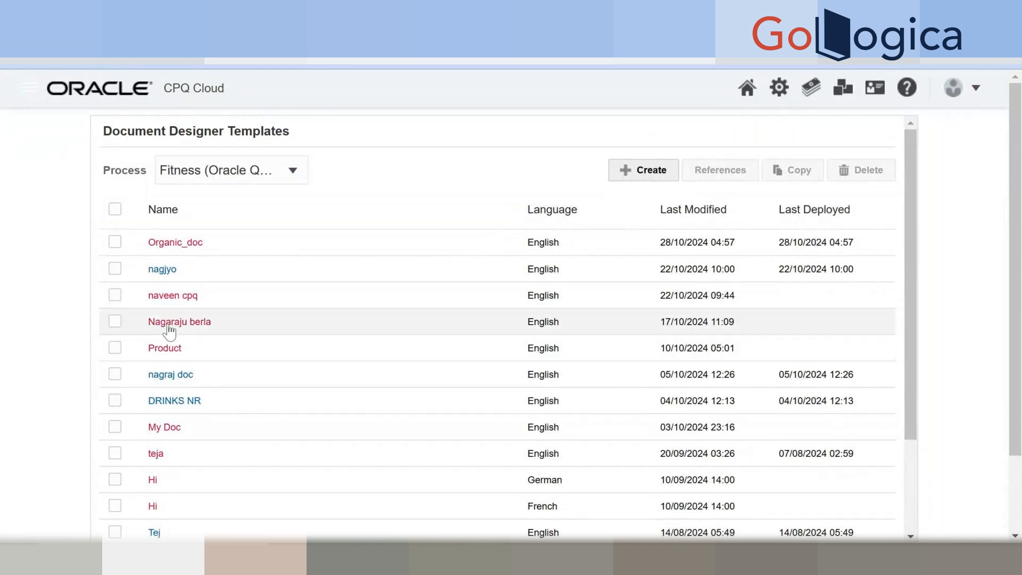
Filter templates by GamesProcess, inspect GamesSummaryDocument's section, then return to Administration Platform.
left_click(227, 168)
scroll(238, 278, "down", 3)
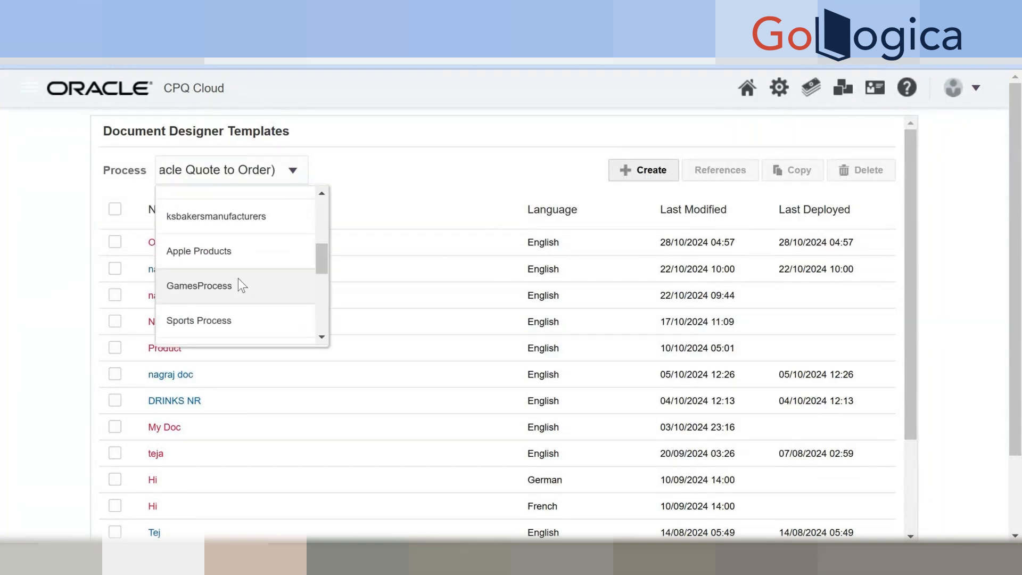
left_click(239, 276)
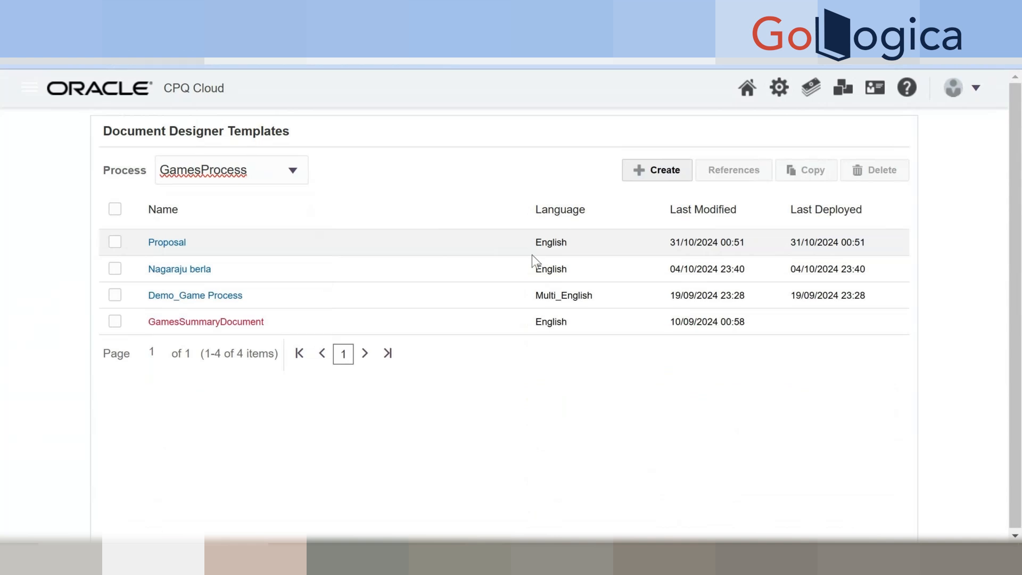
left_click(216, 322)
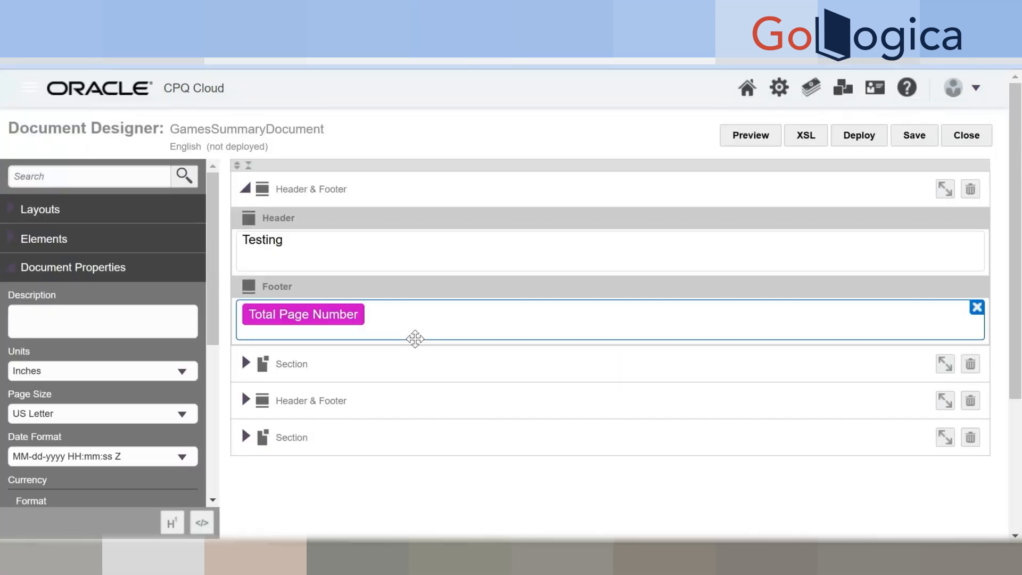
left_click(246, 365)
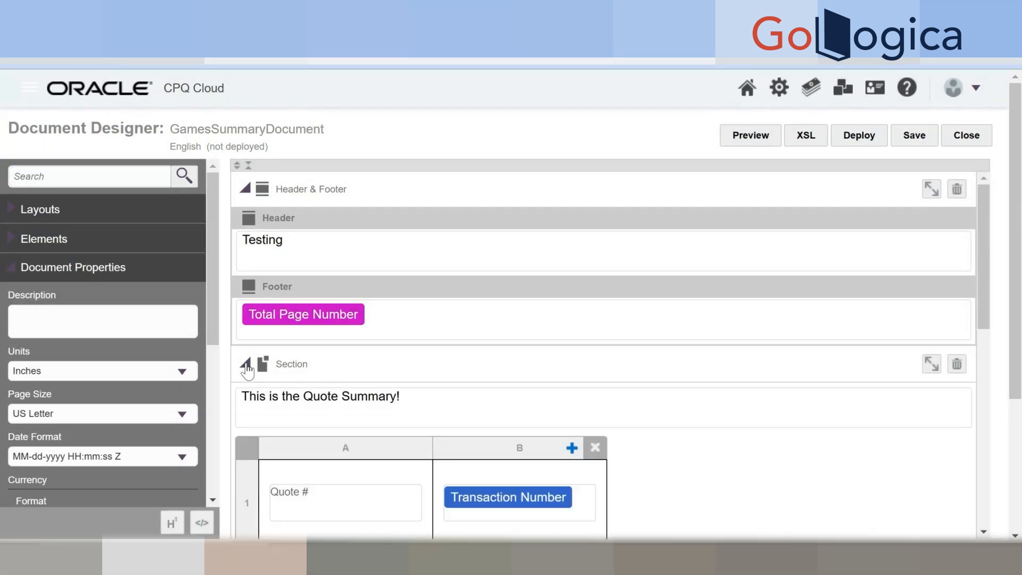
left_click(246, 365)
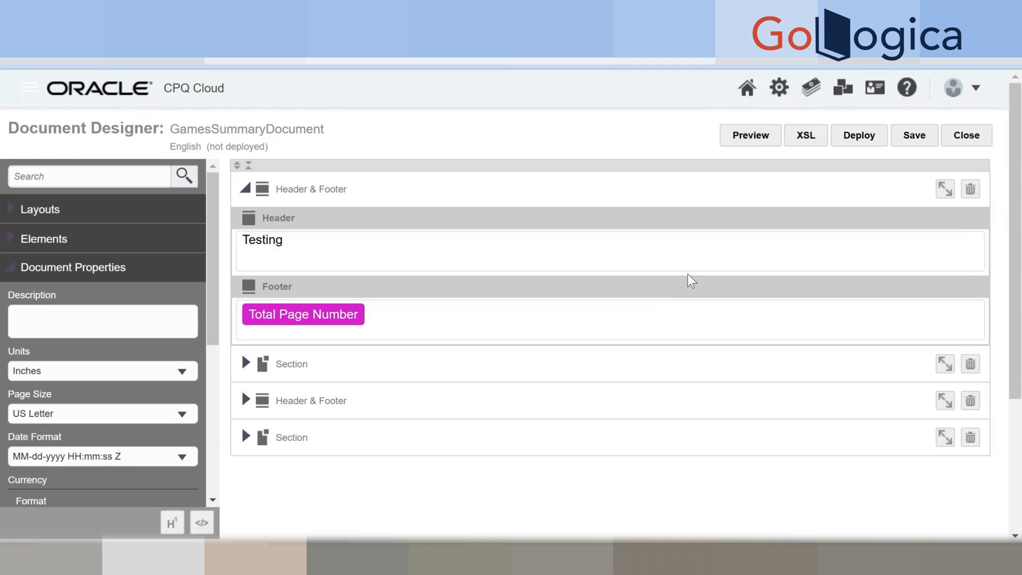
left_click(585, 19)
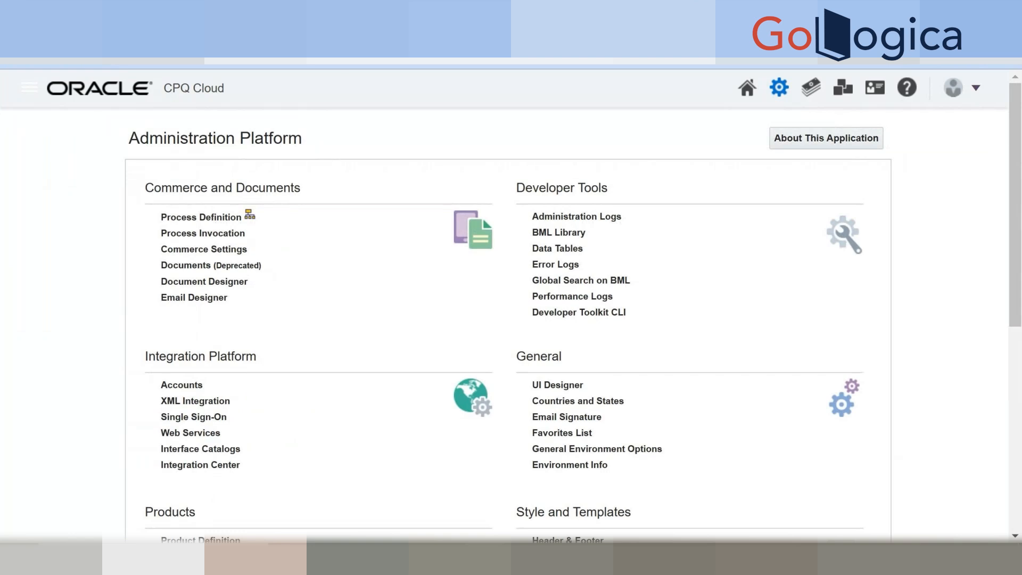
Look over the Document Designer tab again.
left_click(751, 18)
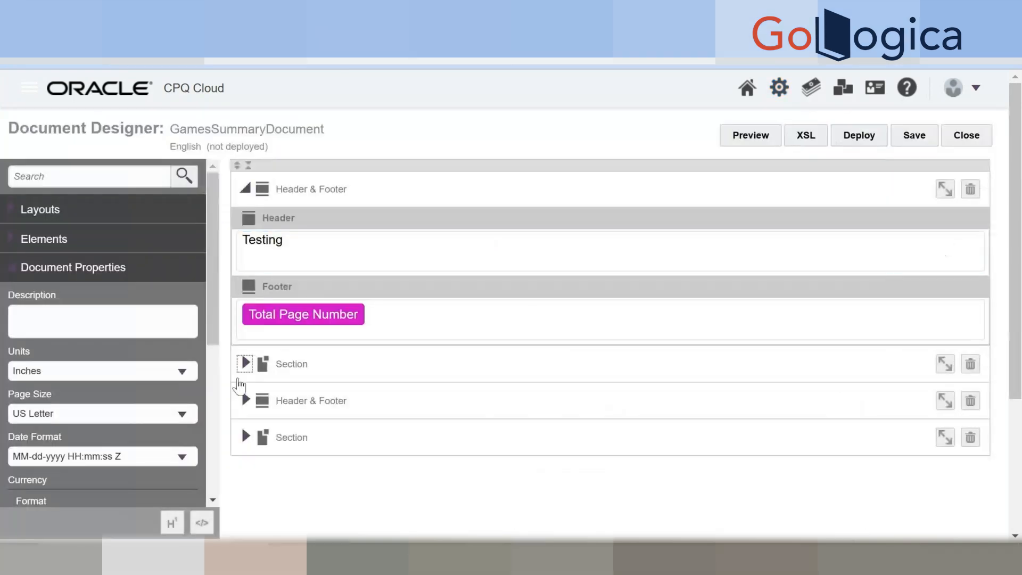
scroll(170, 413, "down", 2)
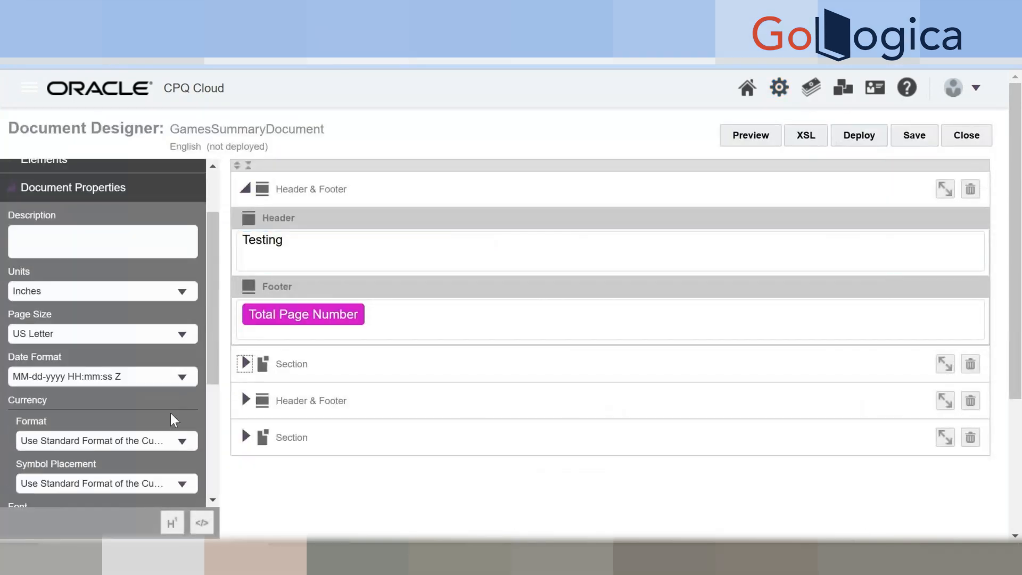
scroll(170, 413, "down", 3)
scroll(170, 413, "up", 5)
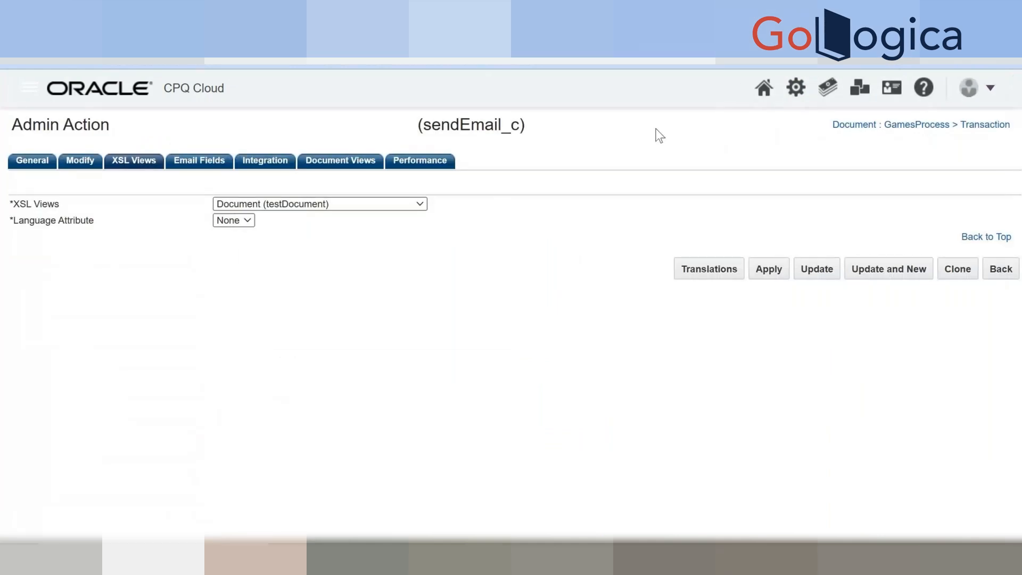
Go to the GamesProcess Transaction actions list and add a new action.
left_click(796, 88)
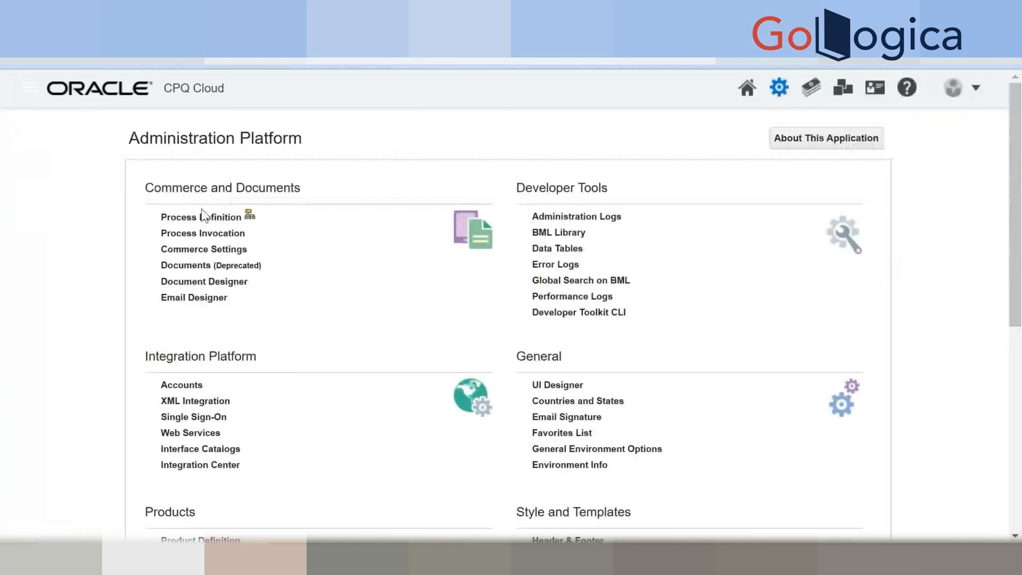
left_click(201, 218)
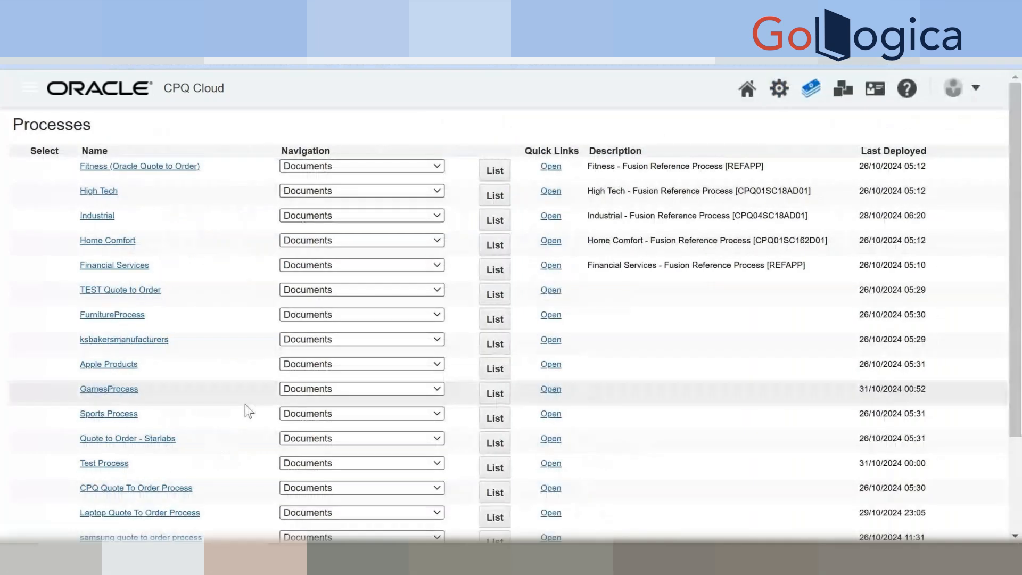
left_click(334, 391)
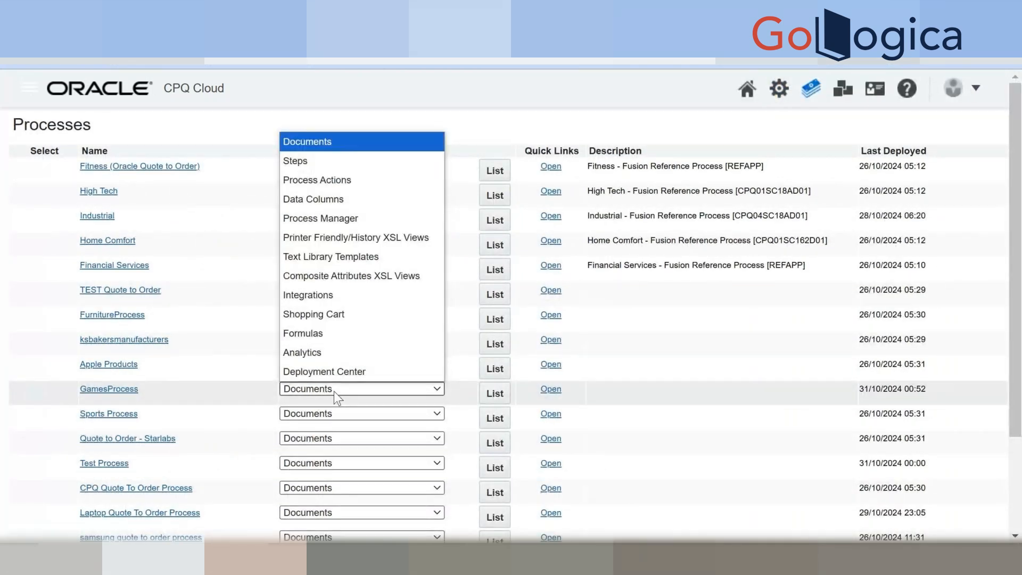
left_click(334, 391)
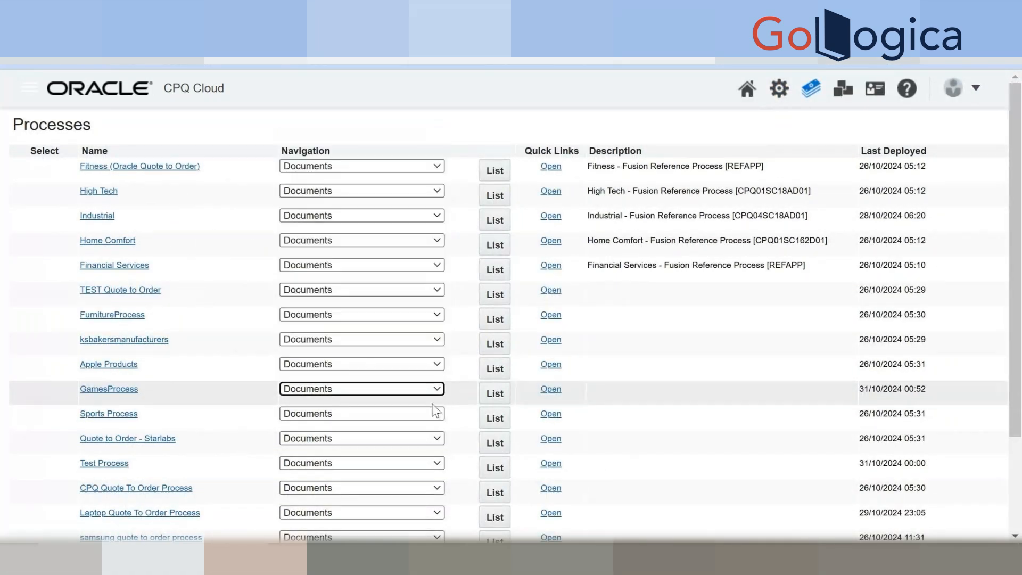
left_click(495, 393)
left_click(558, 189)
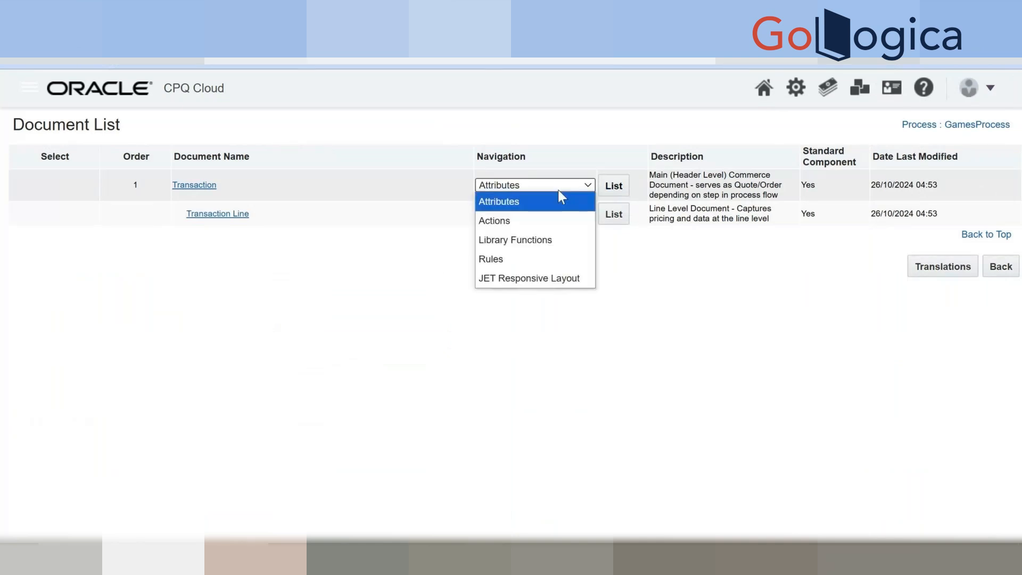
left_click(529, 220)
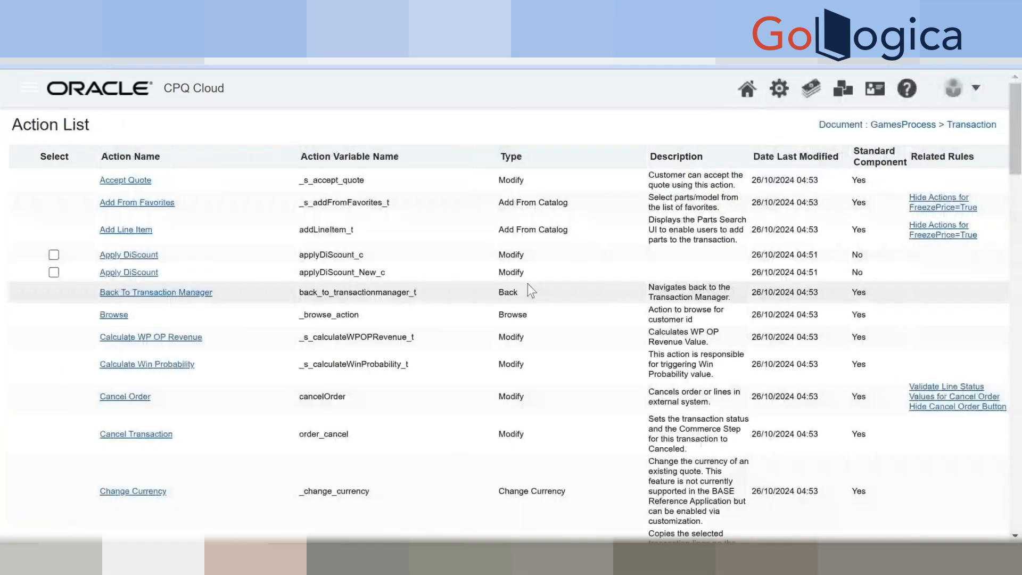
scroll(528, 283, "down", 15)
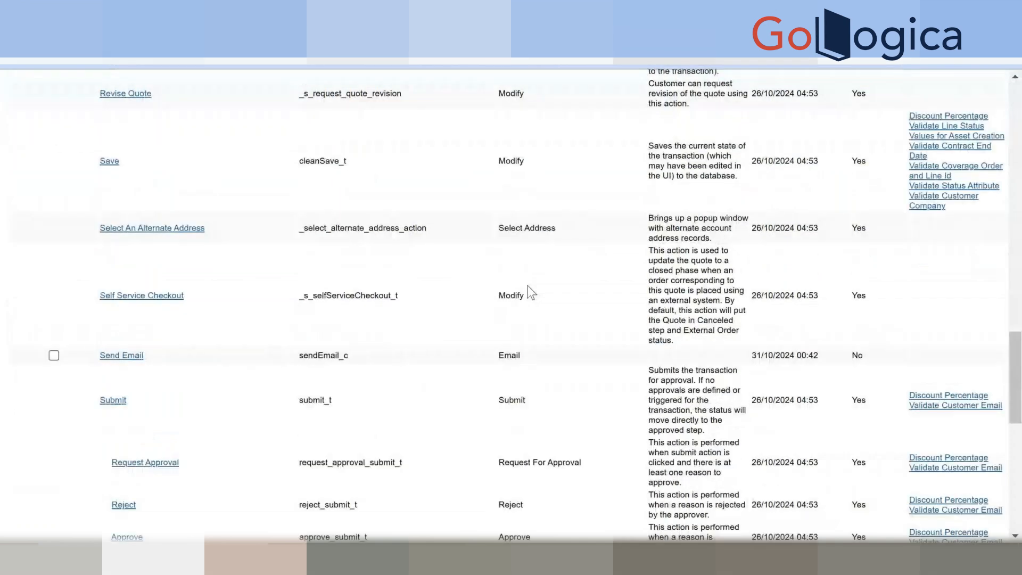
scroll(529, 286, "down", 10)
left_click(857, 521)
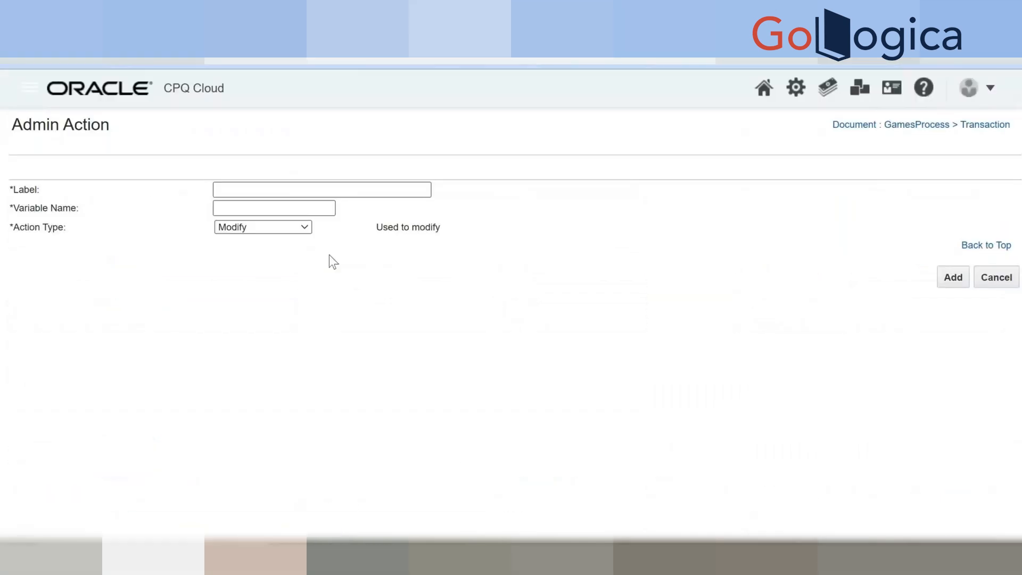
Label the action GenerateDocument (generateDocument_c), set type Print, and add it.
left_click(271, 195)
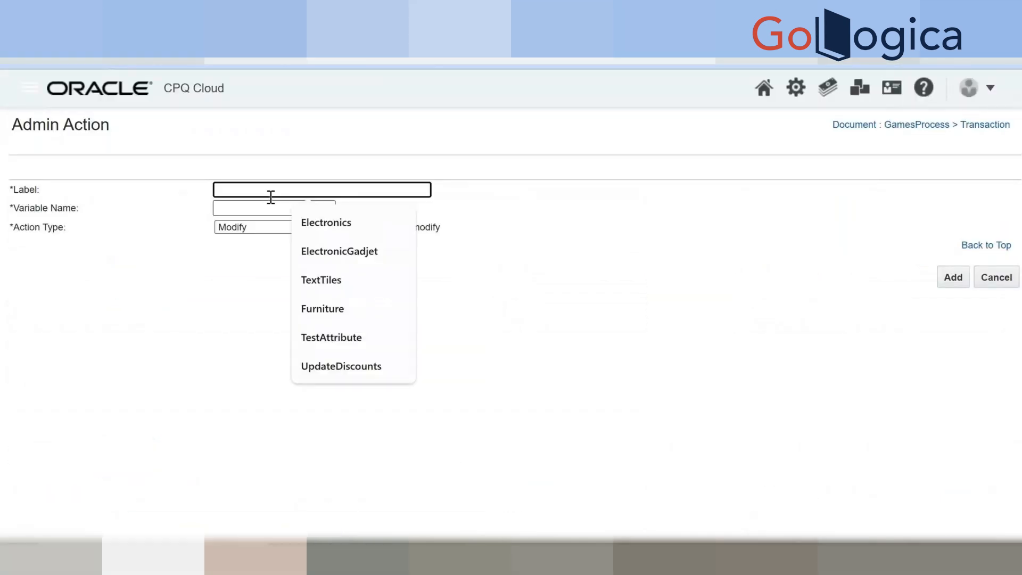
type("Print")
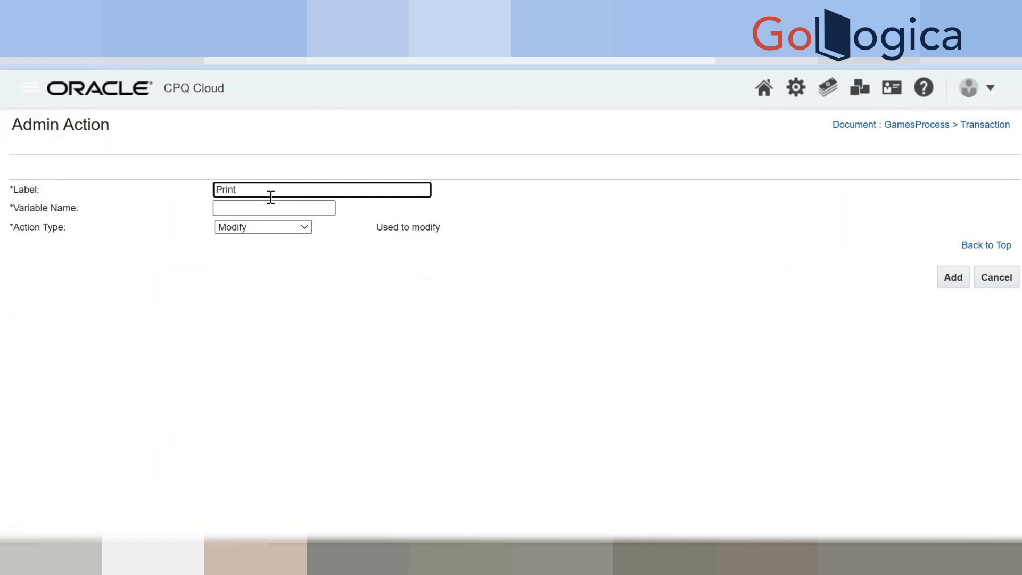
key("BackSpace")
key("BackSpace")
key("BackSpace")
key("BackSpace")
type("GenerateDocument")
key("Tab")
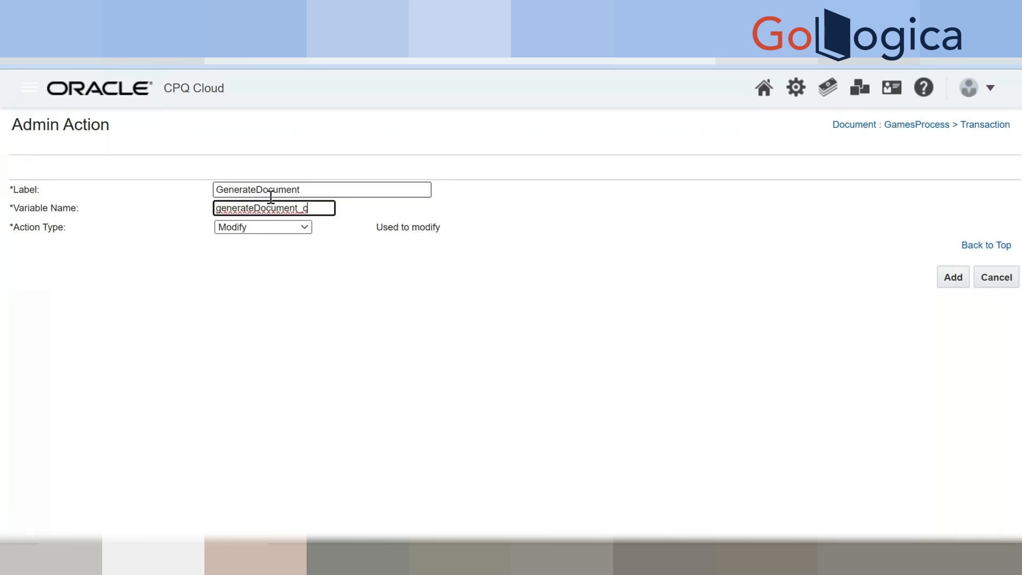
left_click(248, 226)
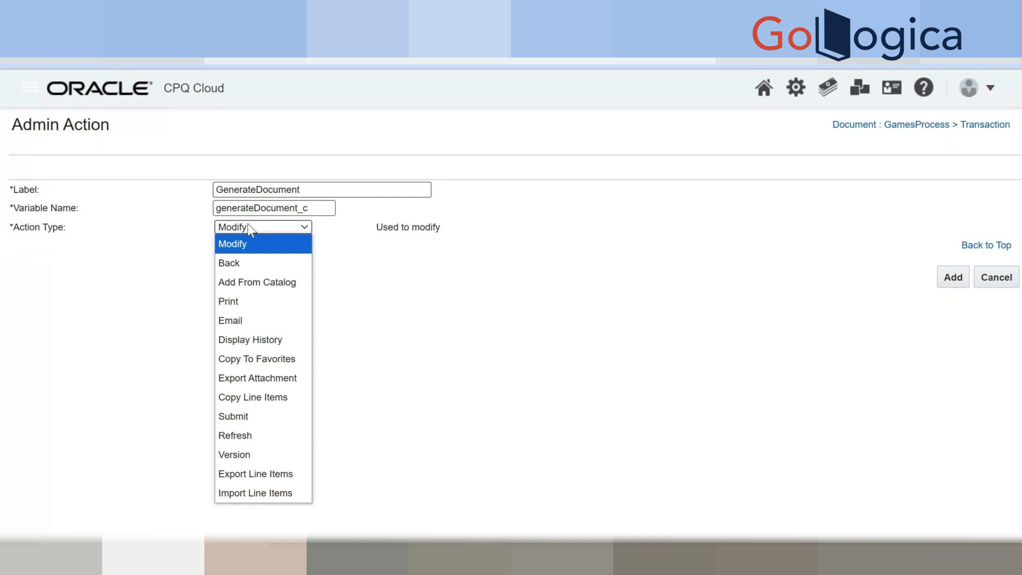
left_click(237, 303)
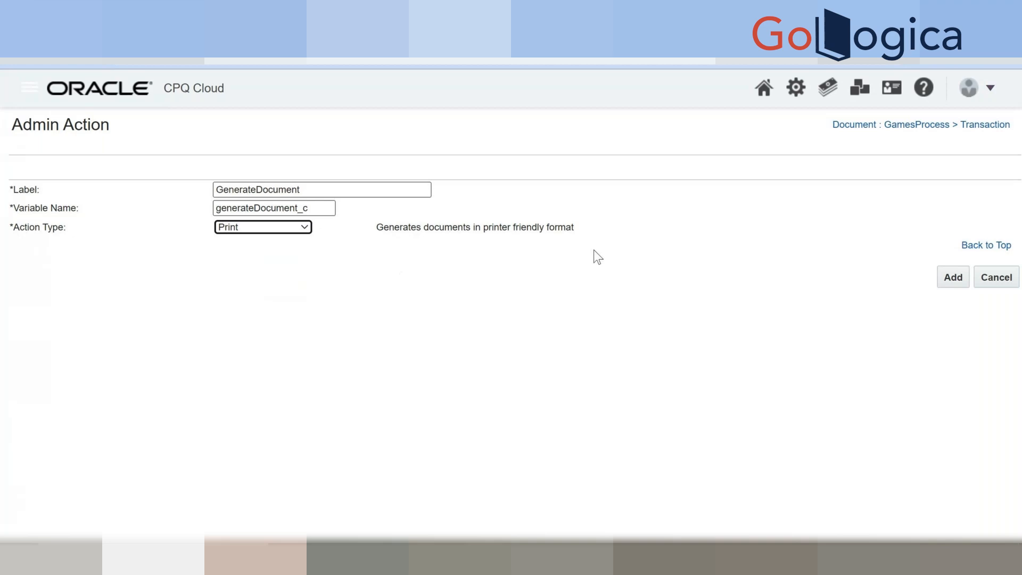
double_click(513, 230)
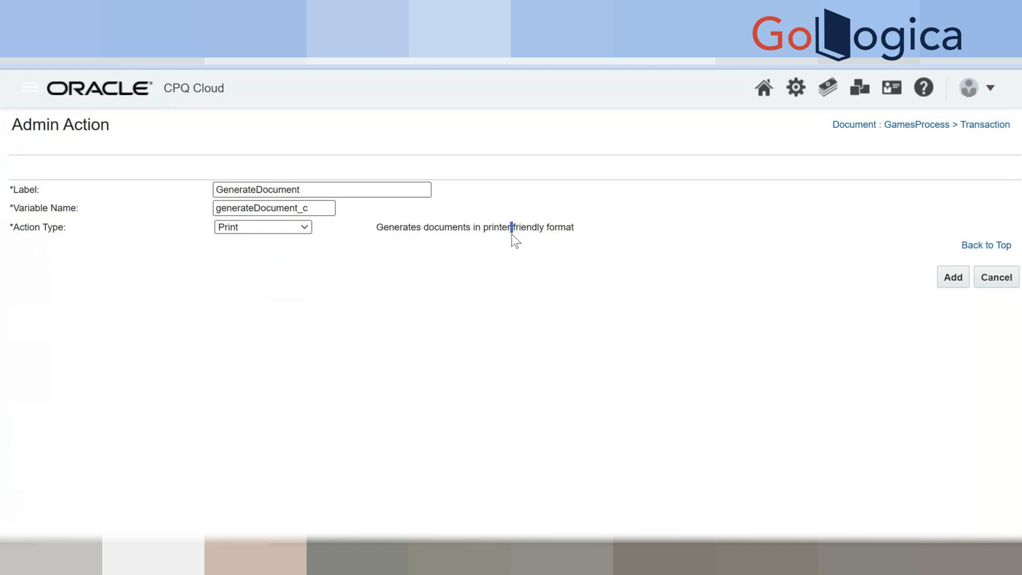
left_click(280, 221)
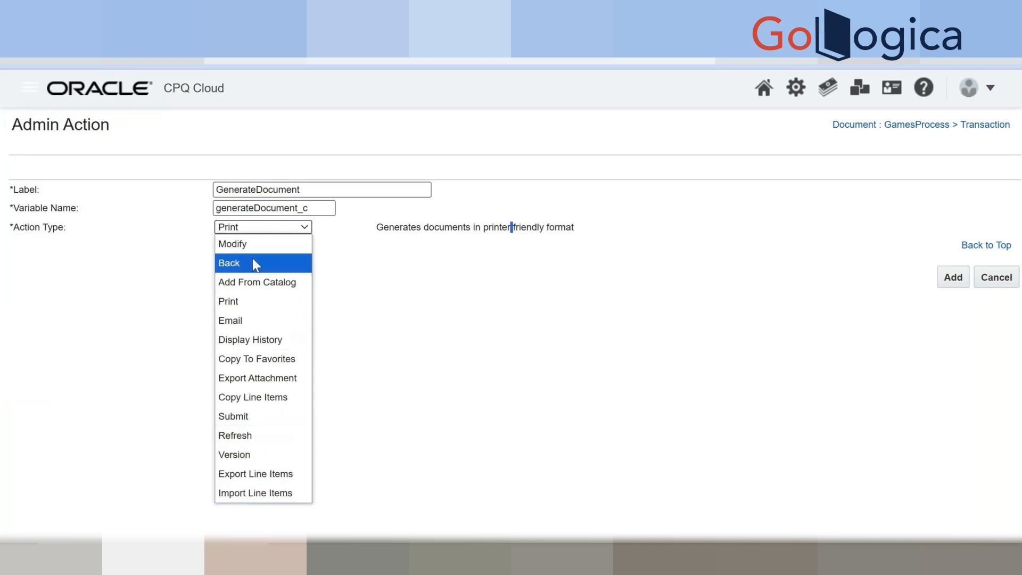
left_click(251, 301)
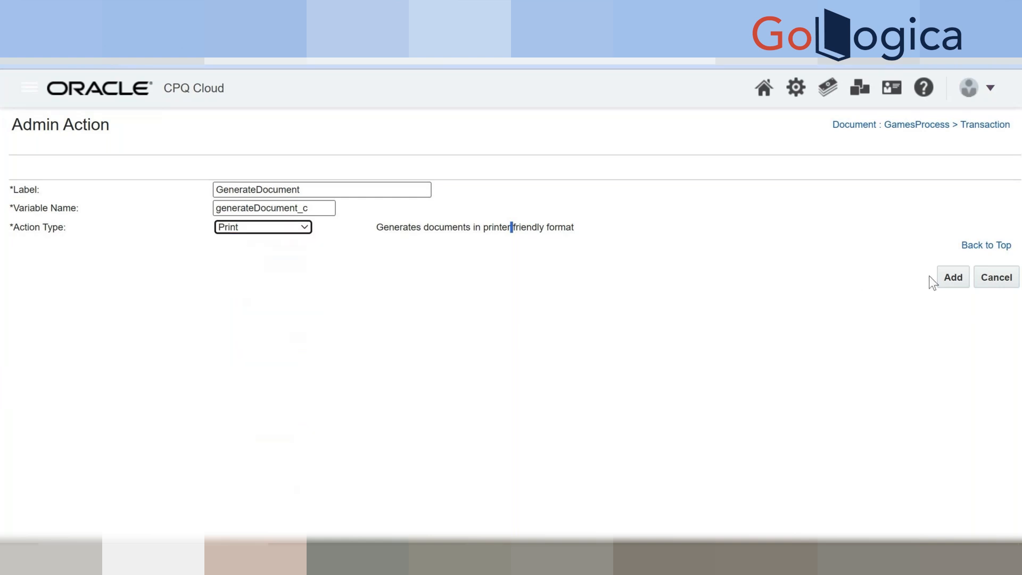
left_click(952, 279)
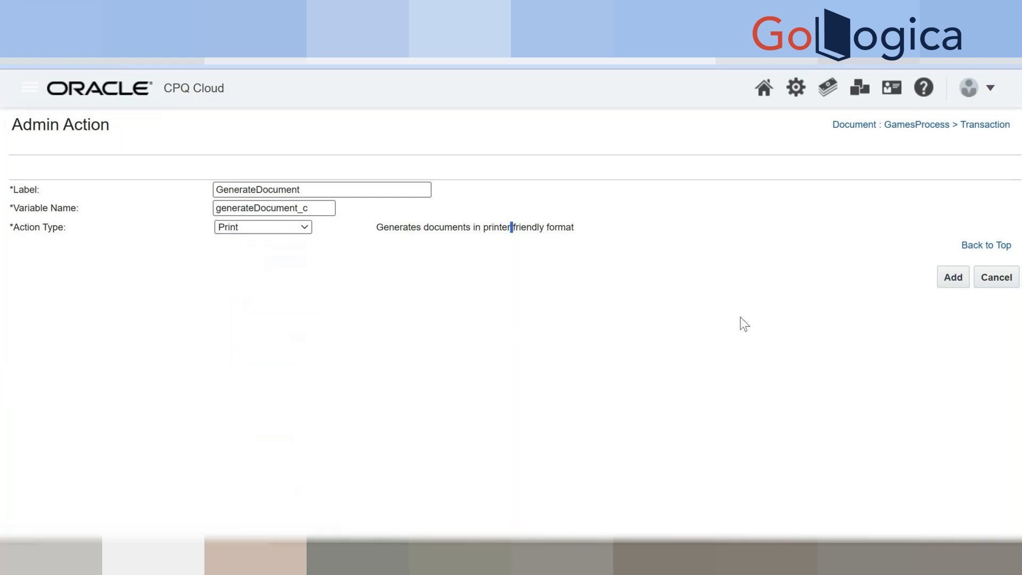
Scroll the Transaction Action List to find GenerateDocument listed as a Print action.
scroll(683, 321, "down", 6)
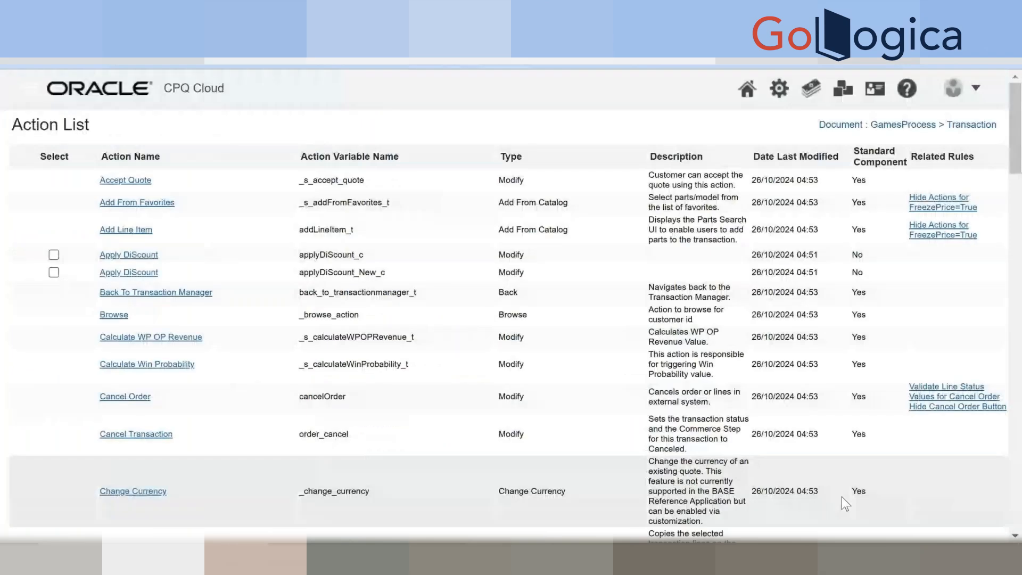
scroll(842, 496, "down", 15)
scroll(842, 497, "down", 8)
scroll(842, 497, "down", 8)
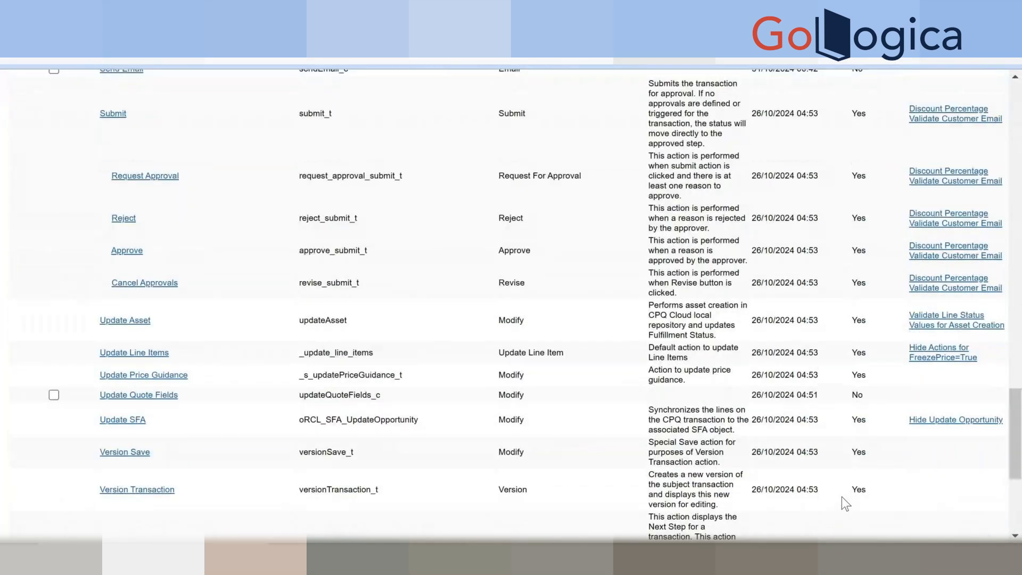
scroll(846, 503, "down", 5)
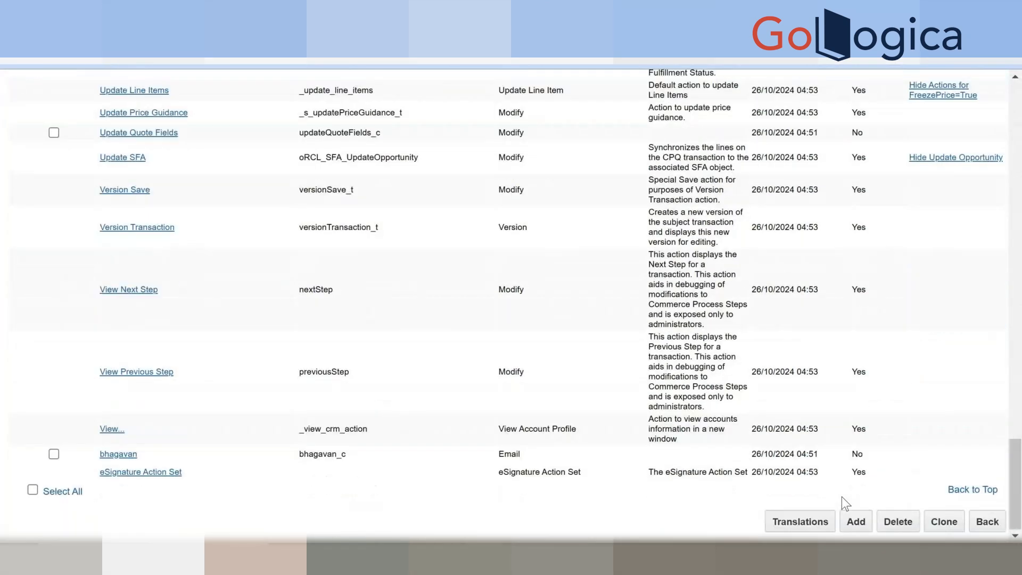
scroll(734, 265, "up", 20)
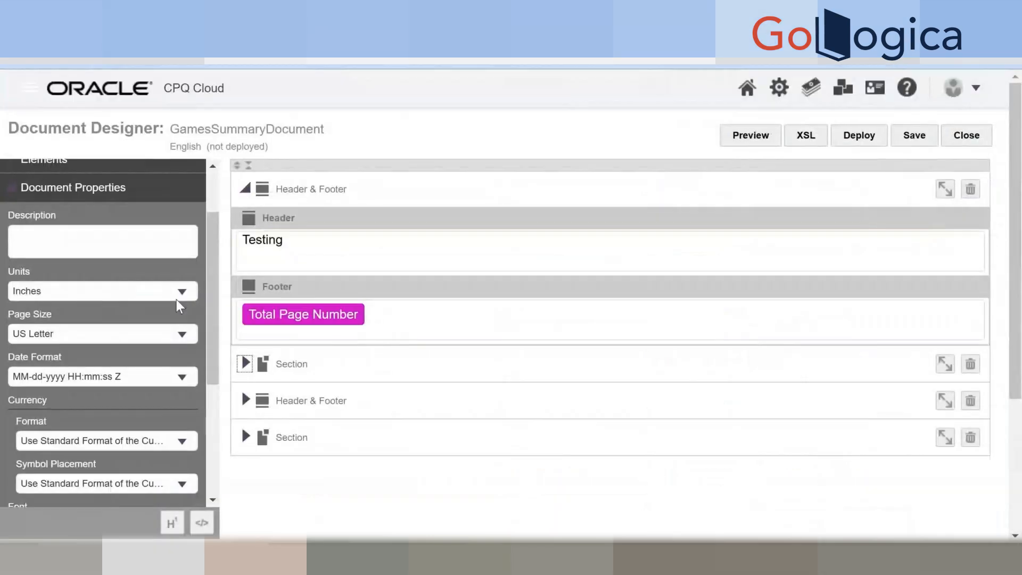
scroll(169, 308, "up", 3)
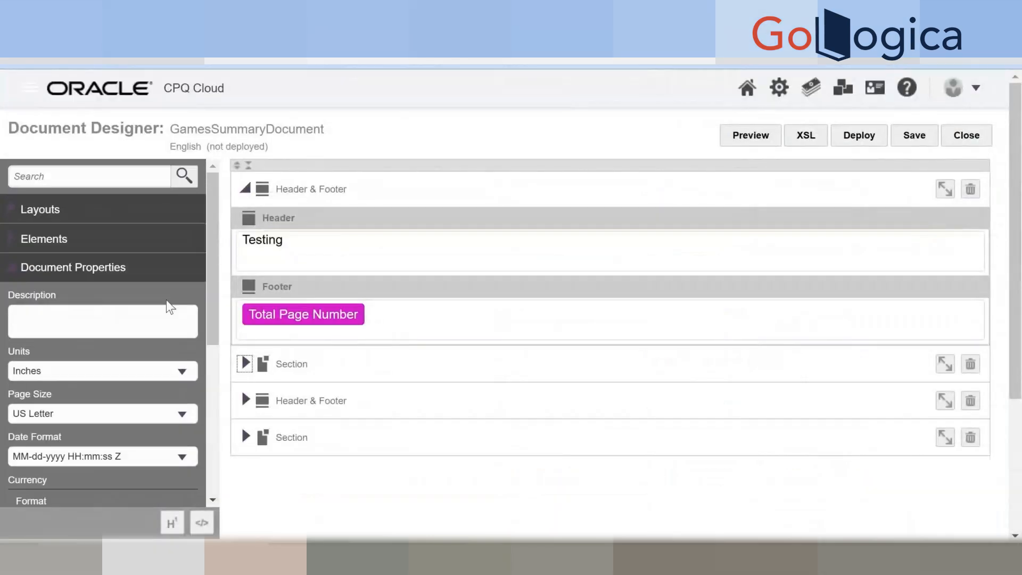
Collapse the Document Properties section and open the user menu to reach the Administration Platform home.
left_click(11, 273)
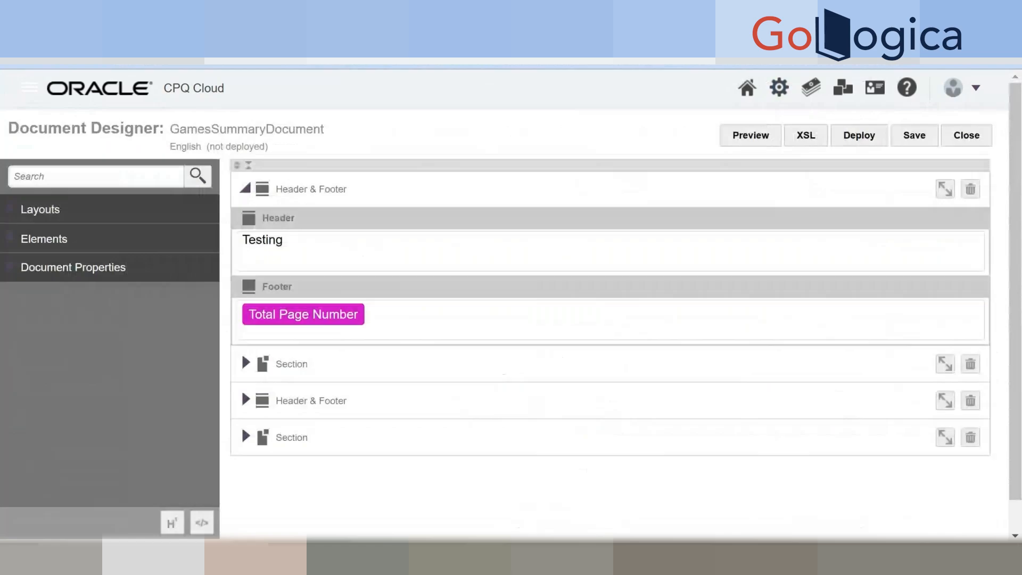
key("ctrl+t")
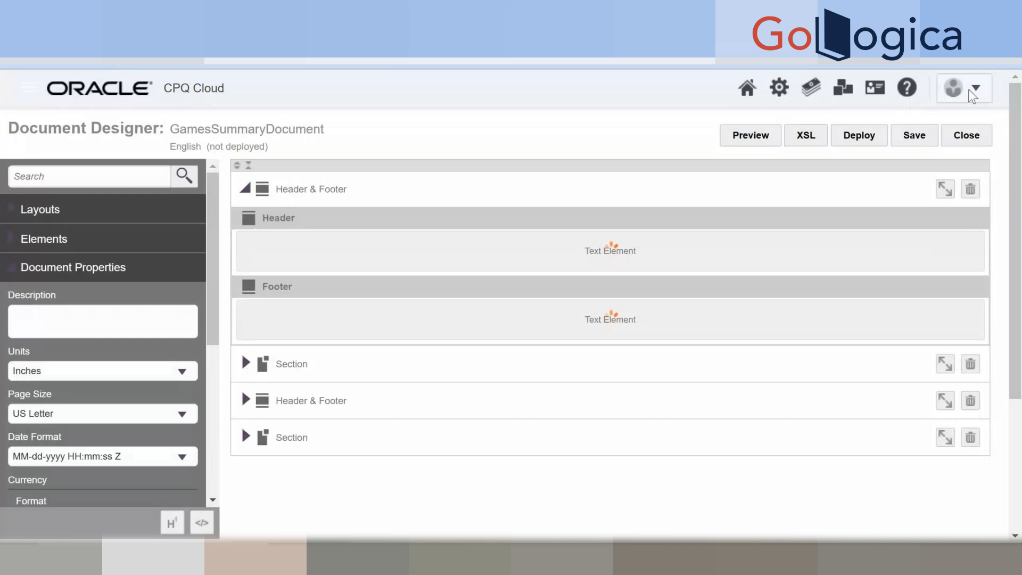
left_click(973, 96)
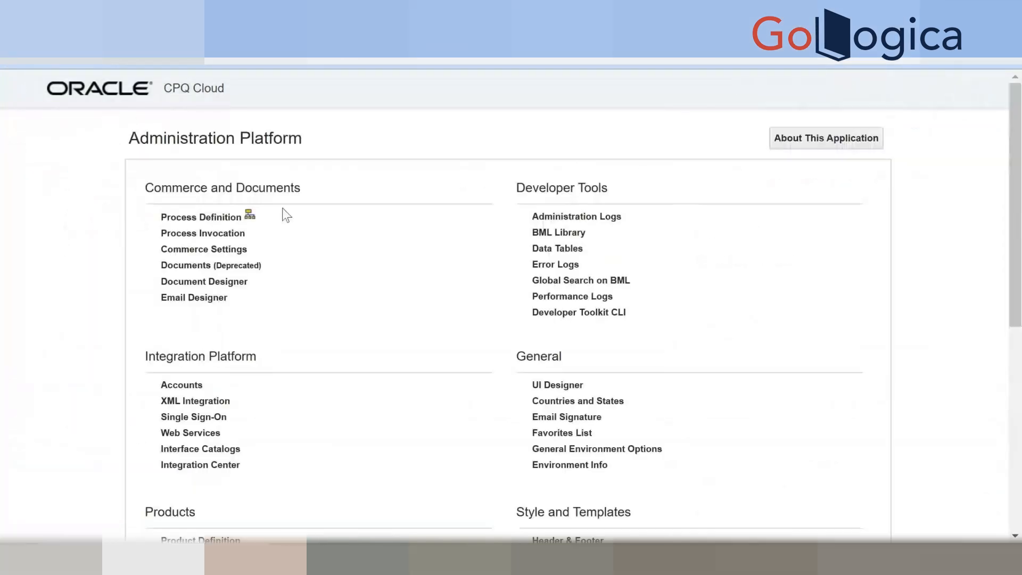
From Process Definitions, open the GamesProcess Transaction document's JET Responsive Layout.
left_click(207, 221)
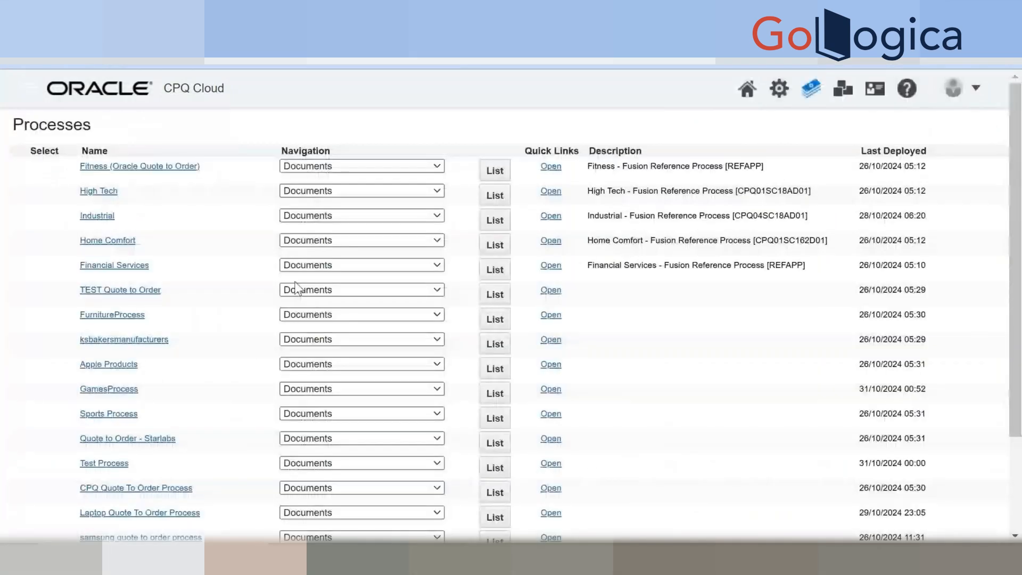
left_click(306, 390)
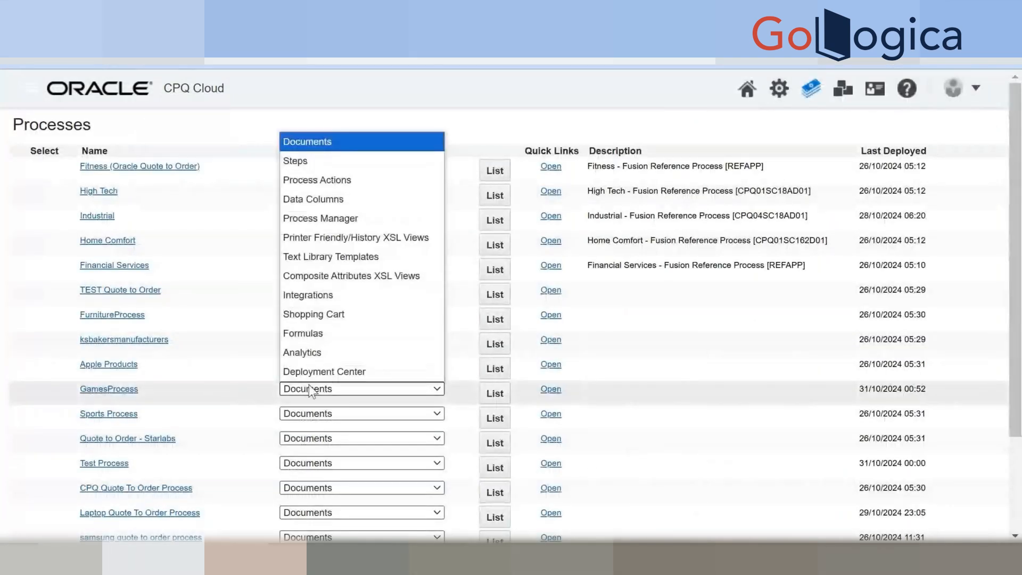
left_click(492, 394)
left_click(548, 186)
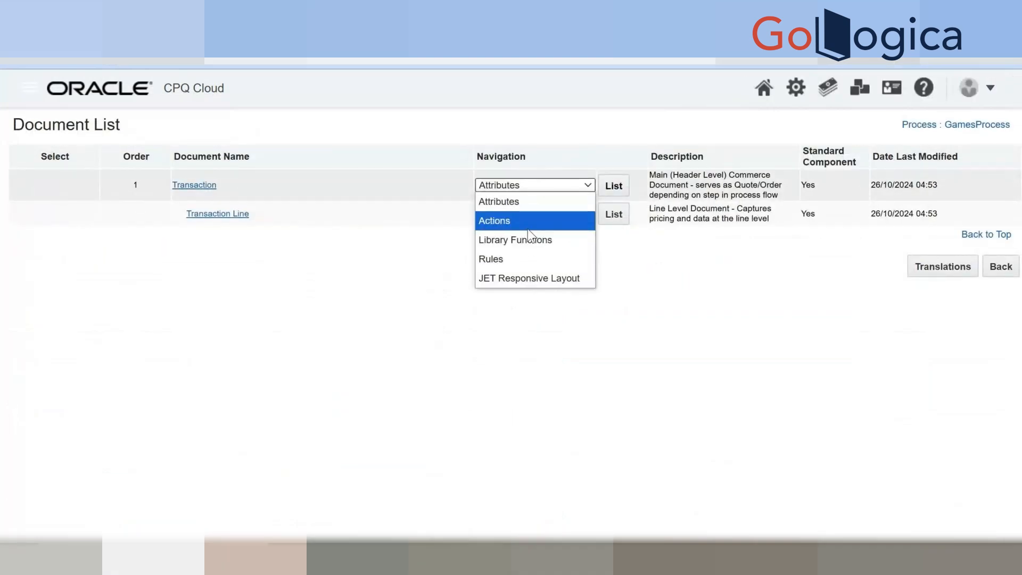
left_click(529, 278)
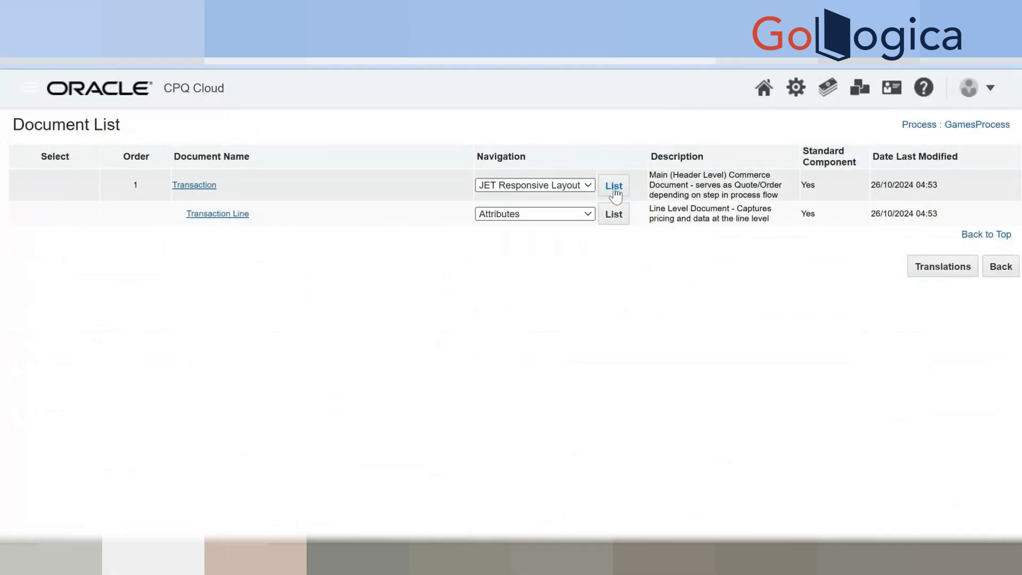
left_click(614, 186)
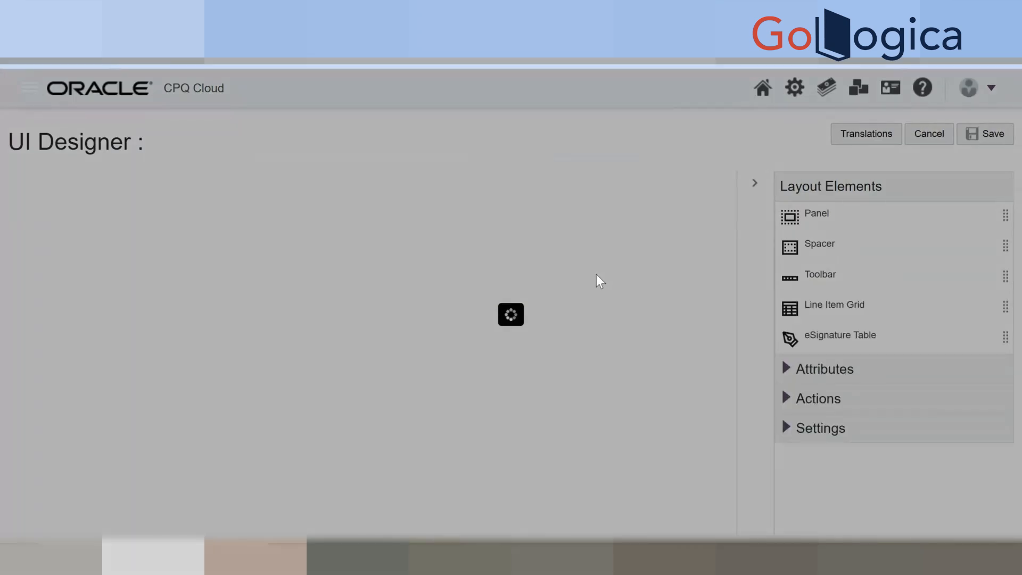
Search the Actions for 'Gen', drop GenerateDocument into the empty slot beside Send Email, and save.
scroll(595, 280, "down", 5)
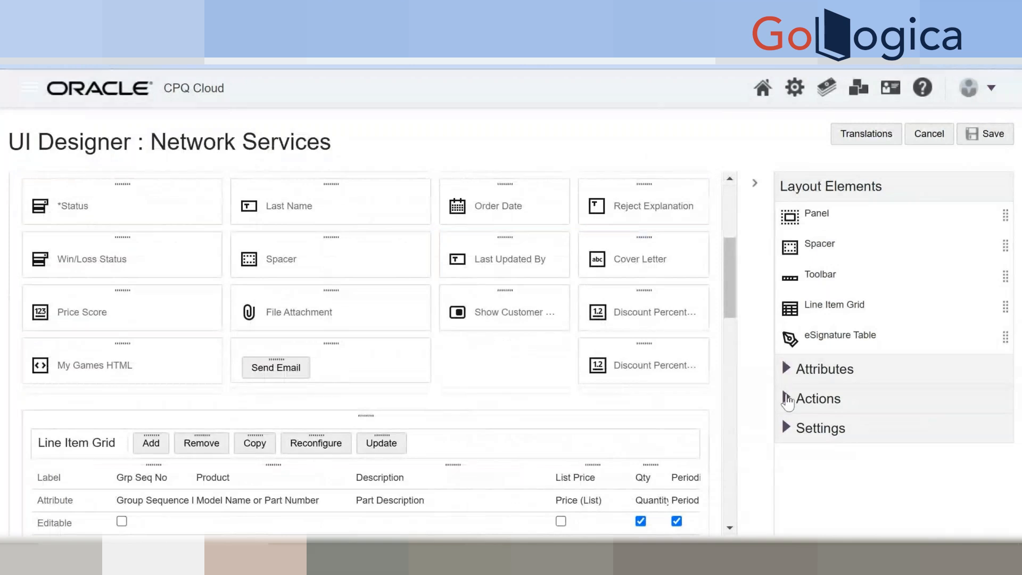
left_click(790, 399)
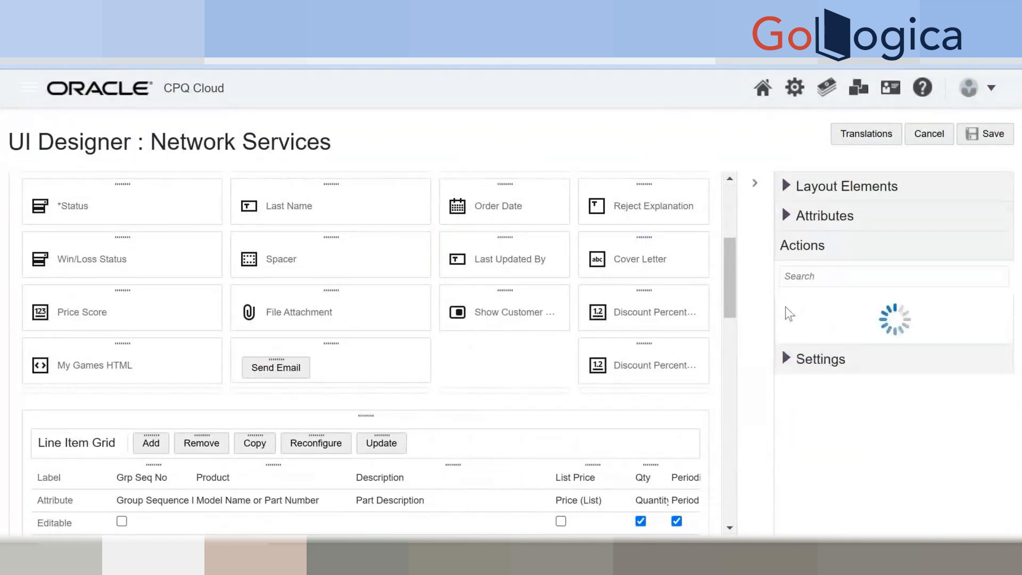
left_click(796, 277)
type("Gen")
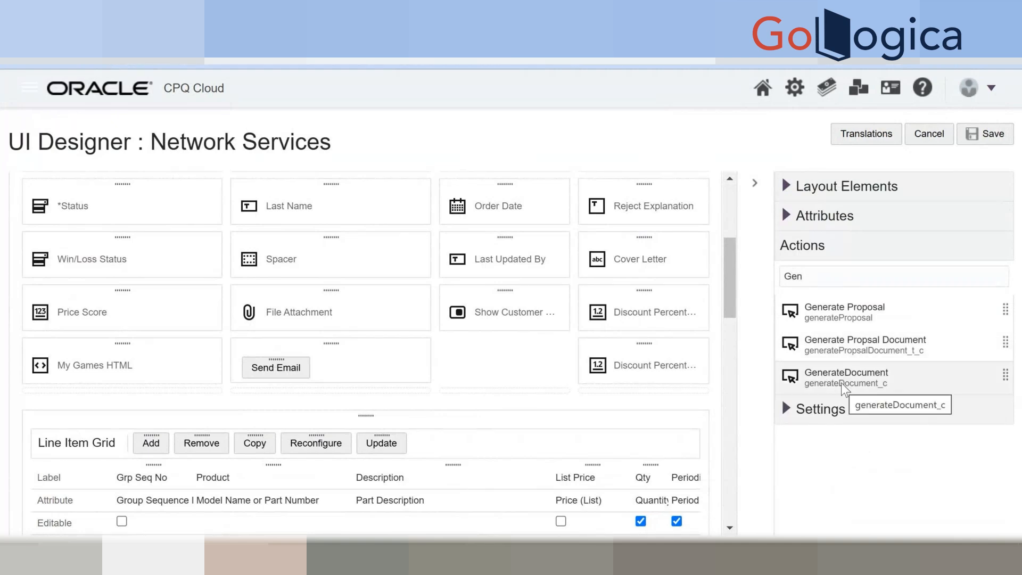
left_click_drag(841, 382, 806, 388)
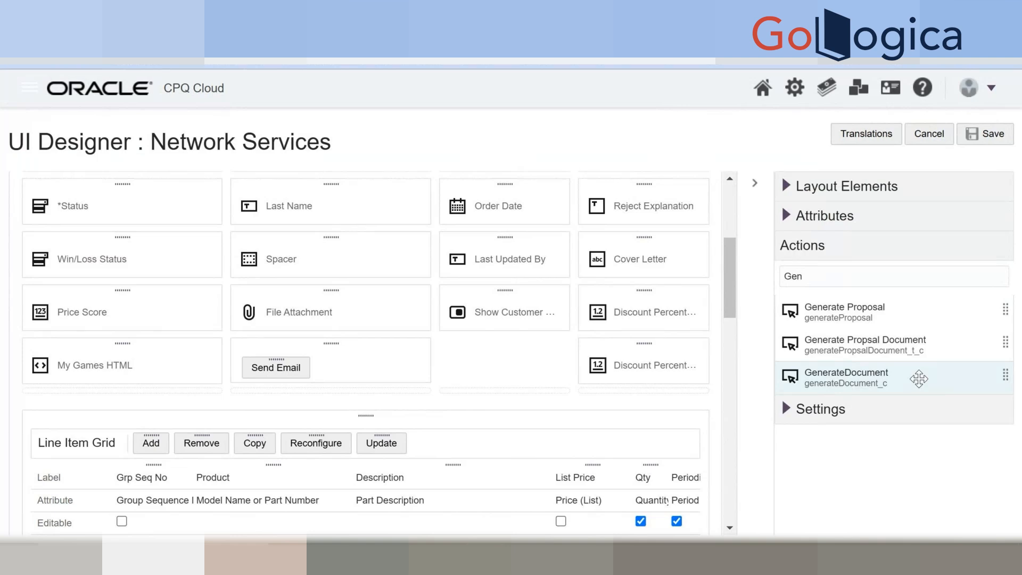
left_click_drag(919, 379, 532, 355)
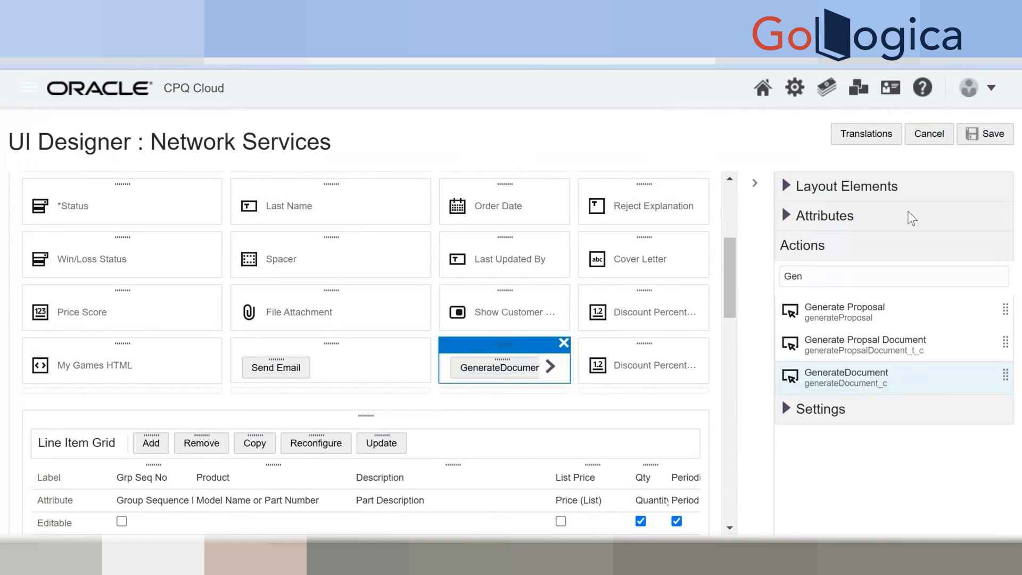
left_click(984, 139)
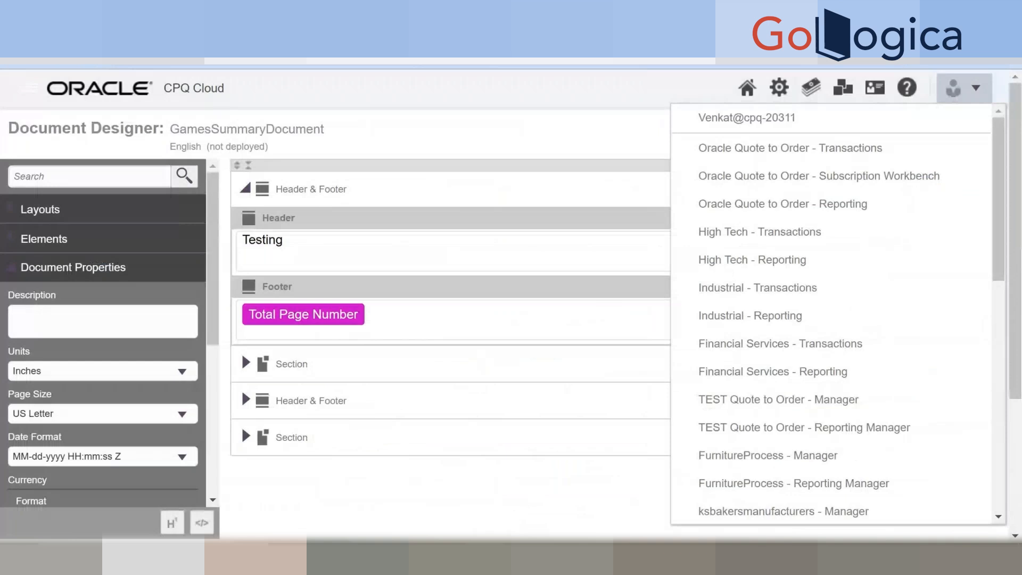
Dismiss the leave-site prompt and user menu, then return to the UI Designer tab.
key("Escape")
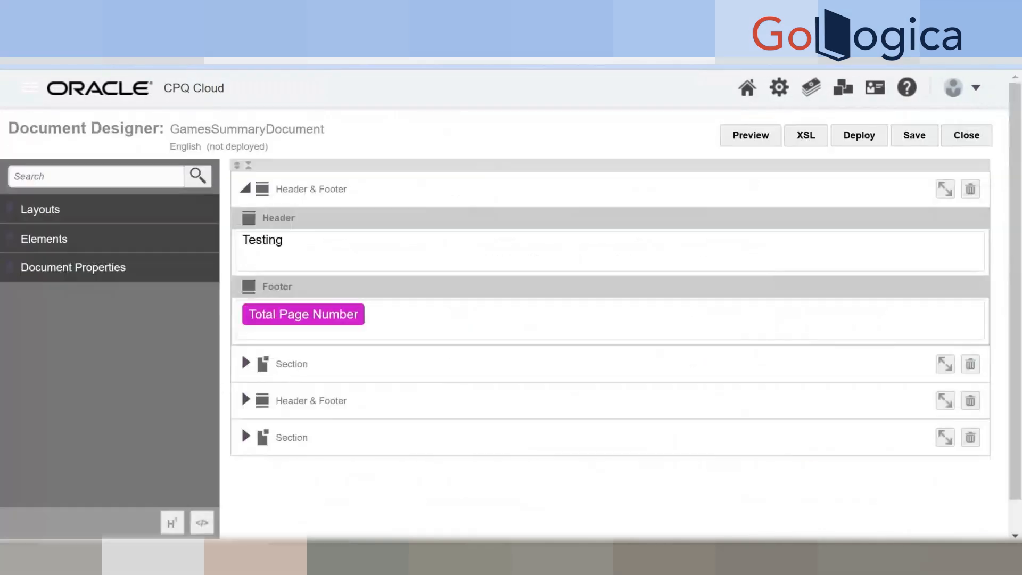
left_click(621, 310)
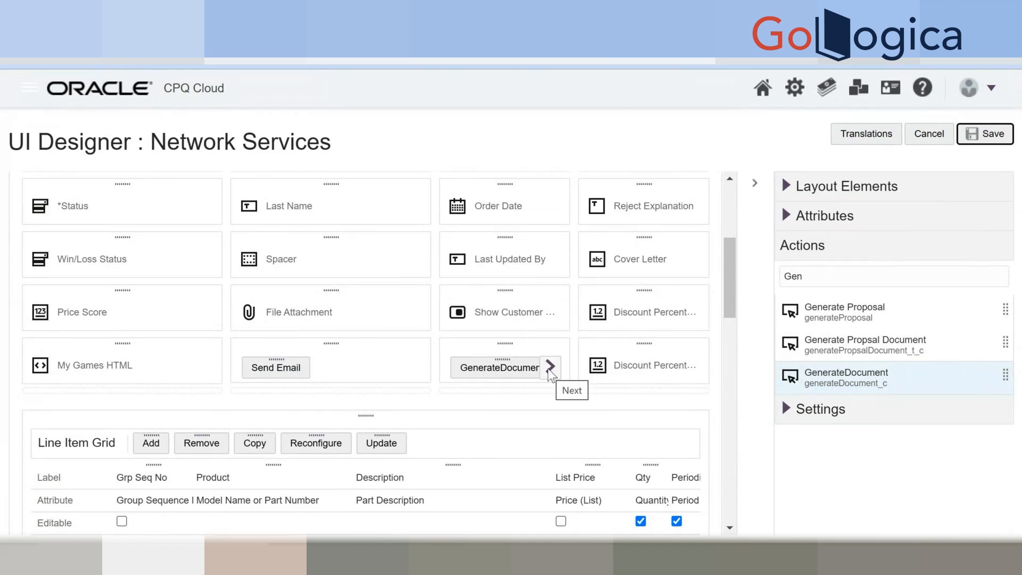
Delete the separate GenerateDocument cell and drag GenerateDocument into the Send Email cell.
left_click(888, 381)
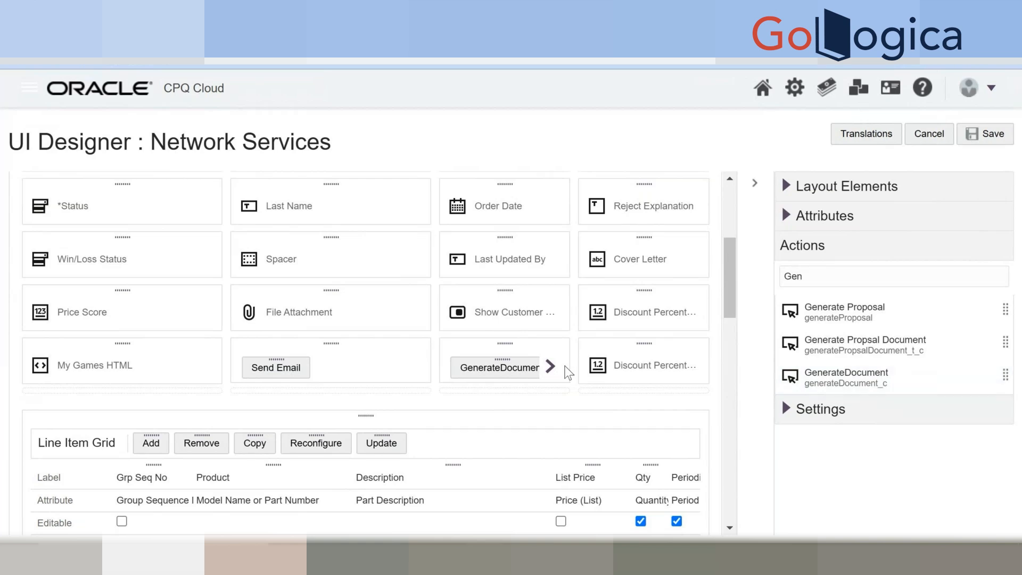
left_click(552, 369)
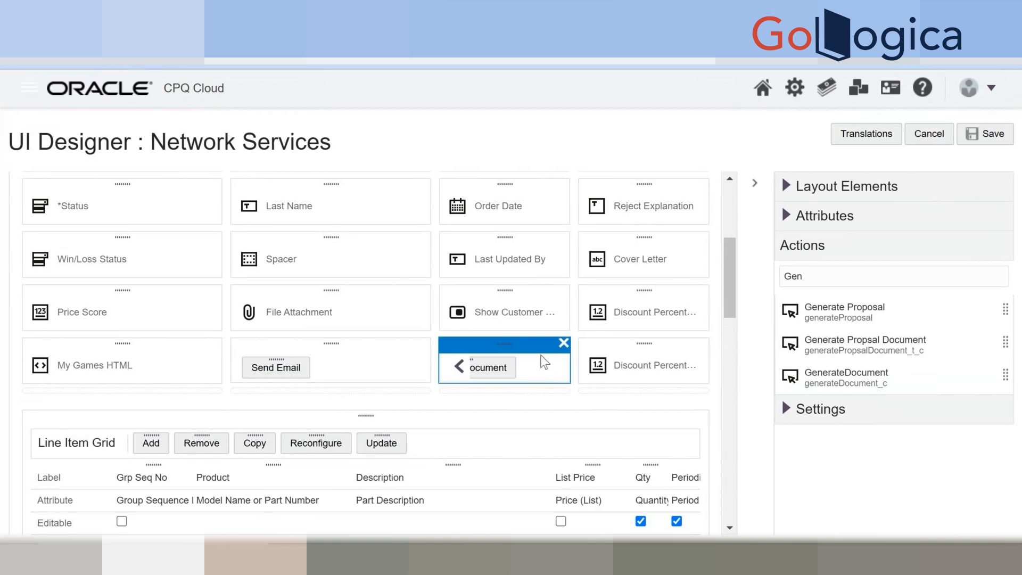
left_click(565, 344)
left_click(633, 334)
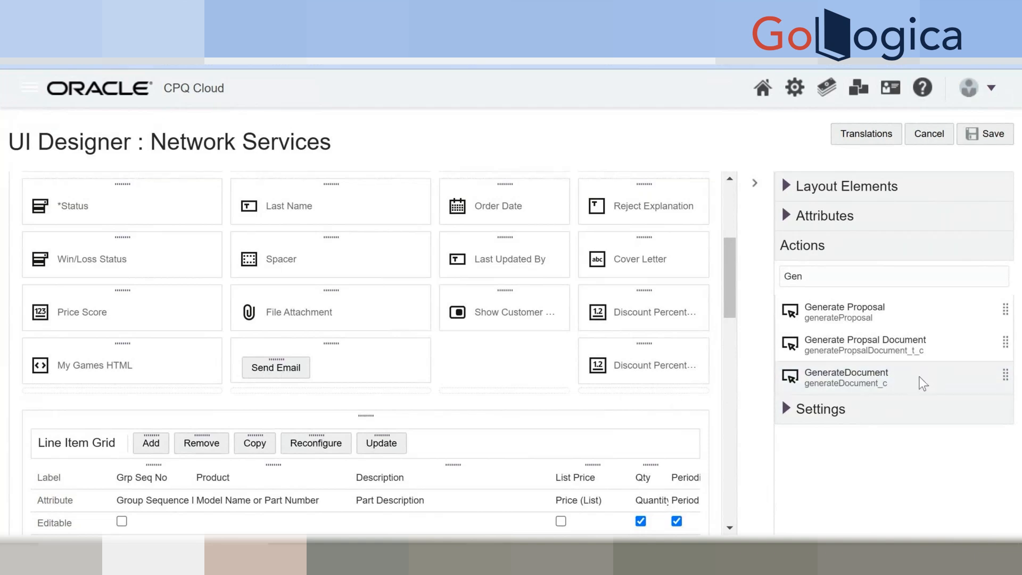
left_click_drag(923, 383, 374, 370)
left_click_drag(954, 379, 416, 366)
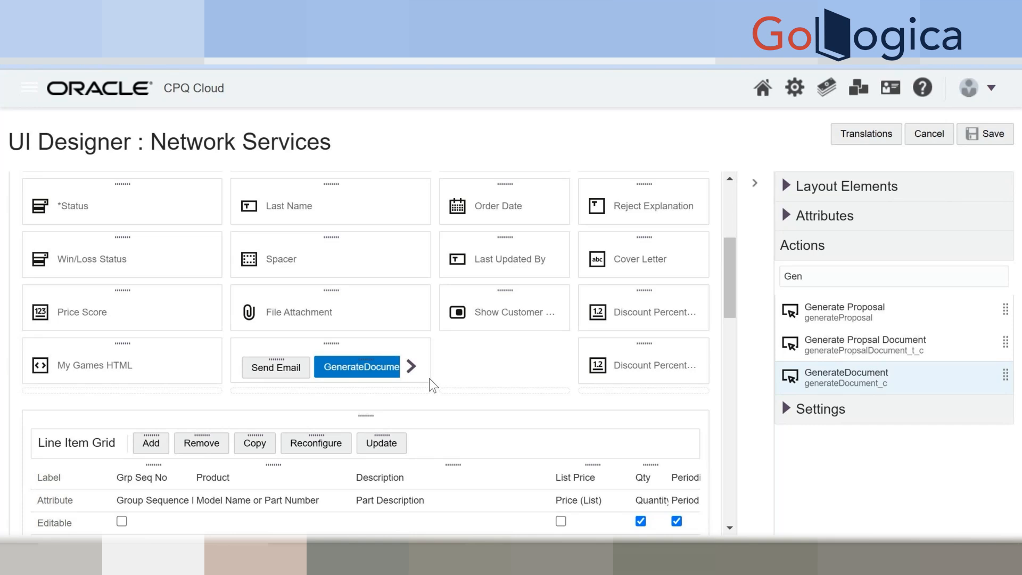
Save the Network Services layout and try GenerateDocument on the transaction.
left_click(986, 135)
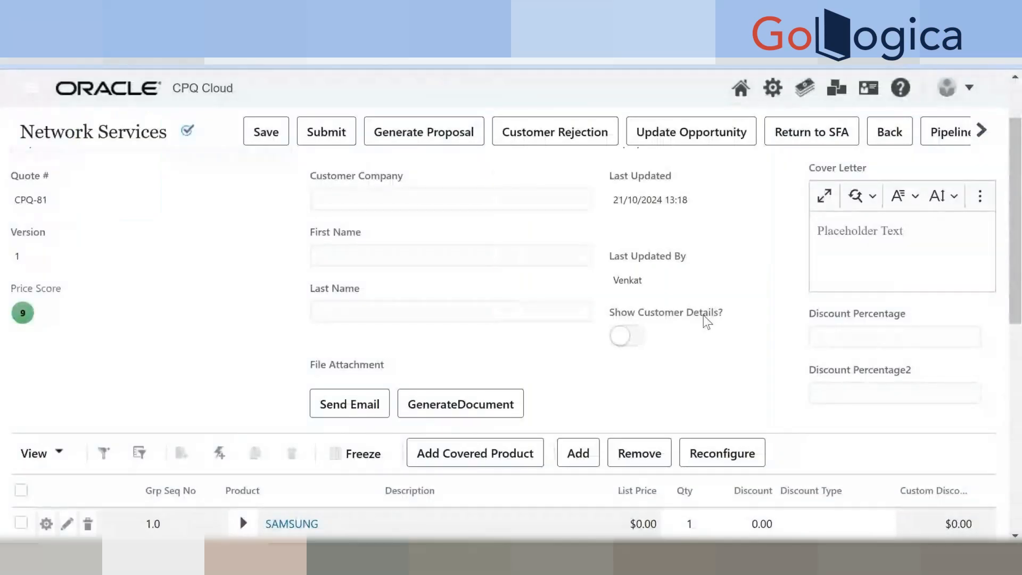
left_click(510, 406)
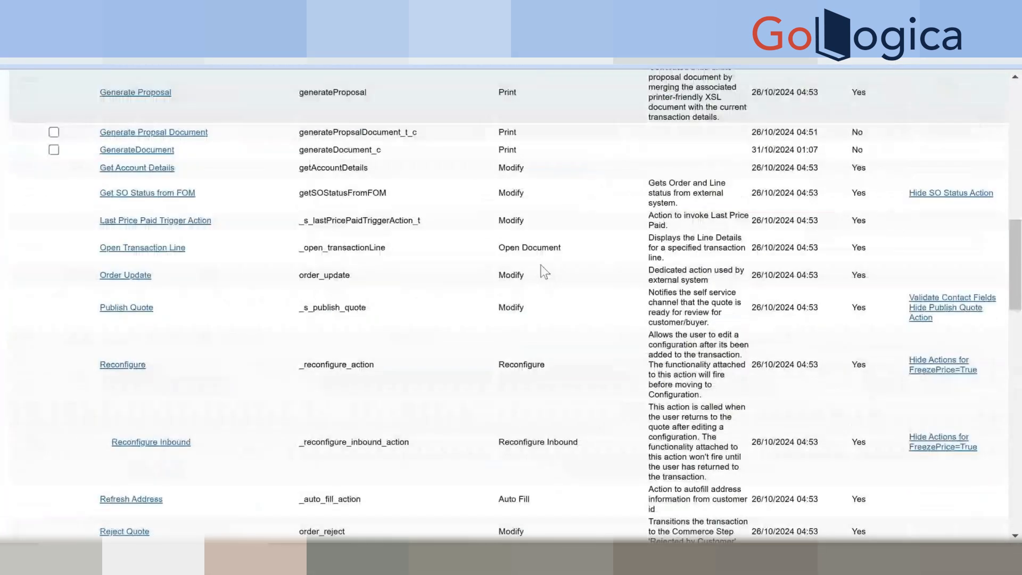
Search the action list for 'document' and open the GenerateDocument action.
scroll(544, 272, "up", 3)
scroll(545, 271, "up", 6)
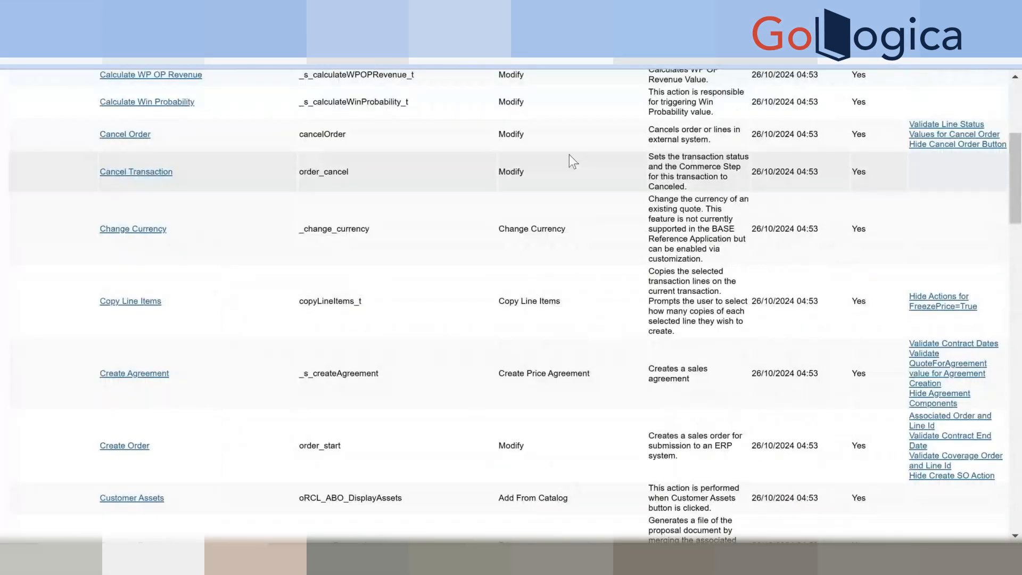
scroll(688, 220, "down", 10)
scroll(688, 221, "down", 6)
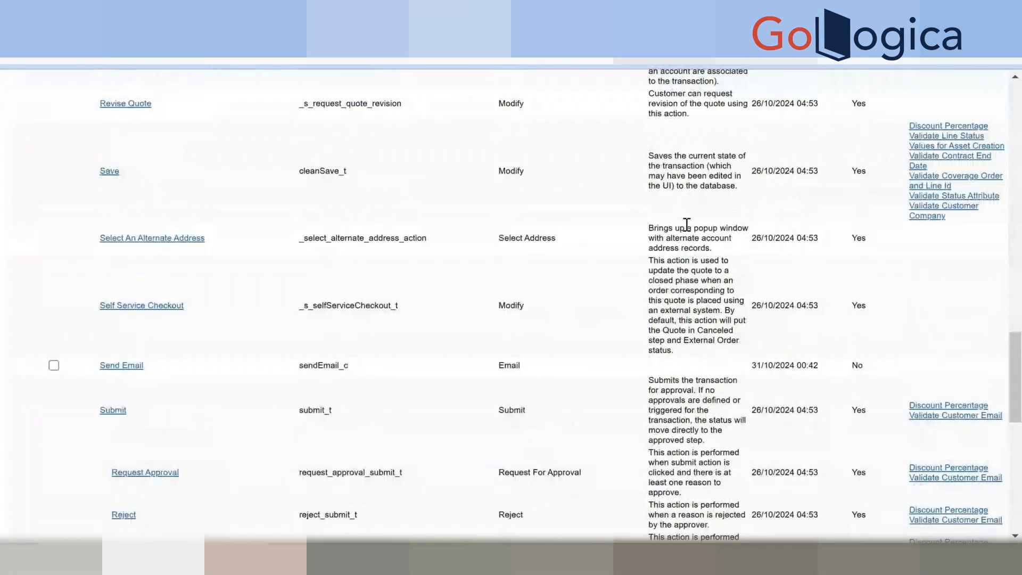
key("ctrl+f")
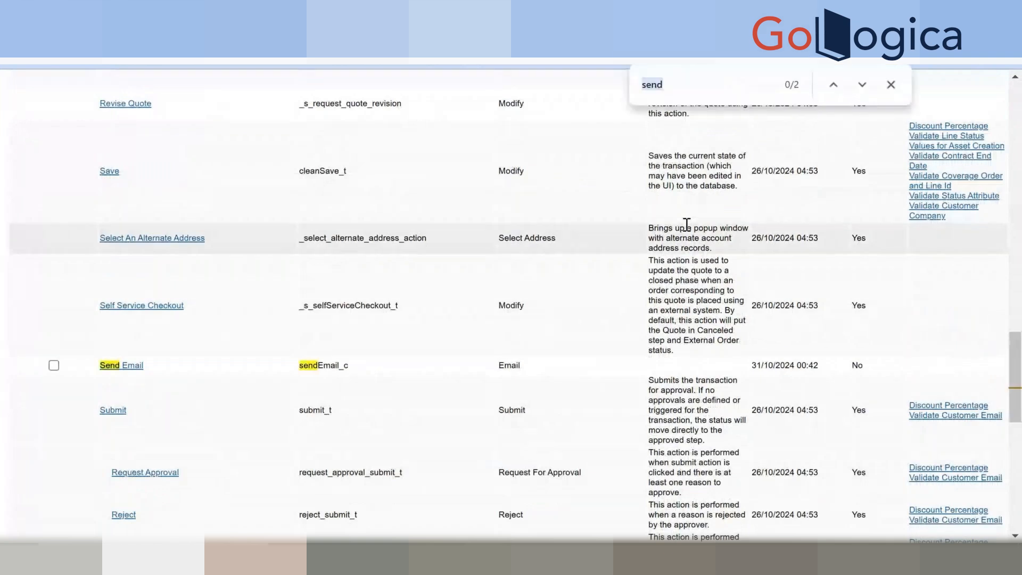
type("document")
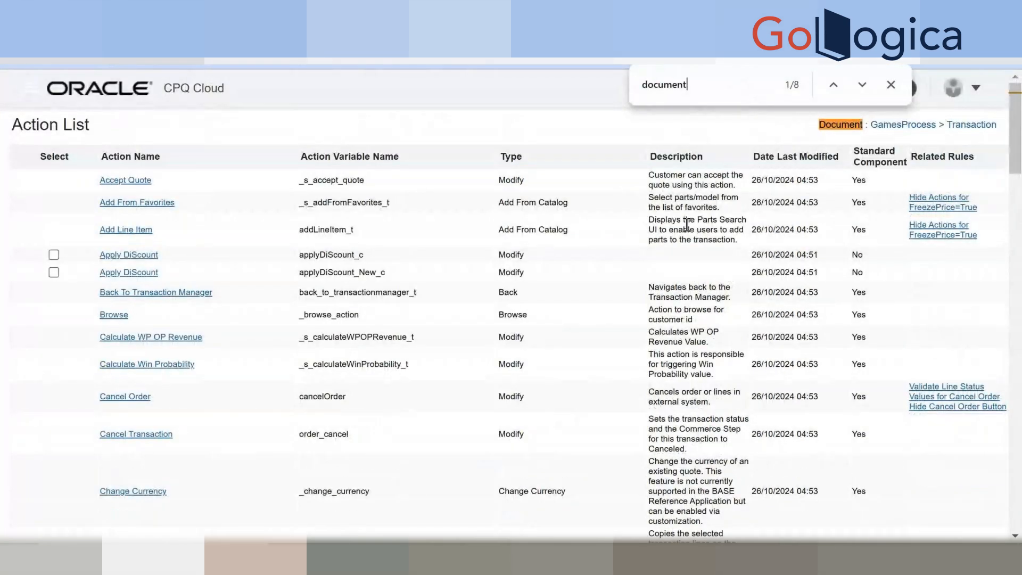
key("Return")
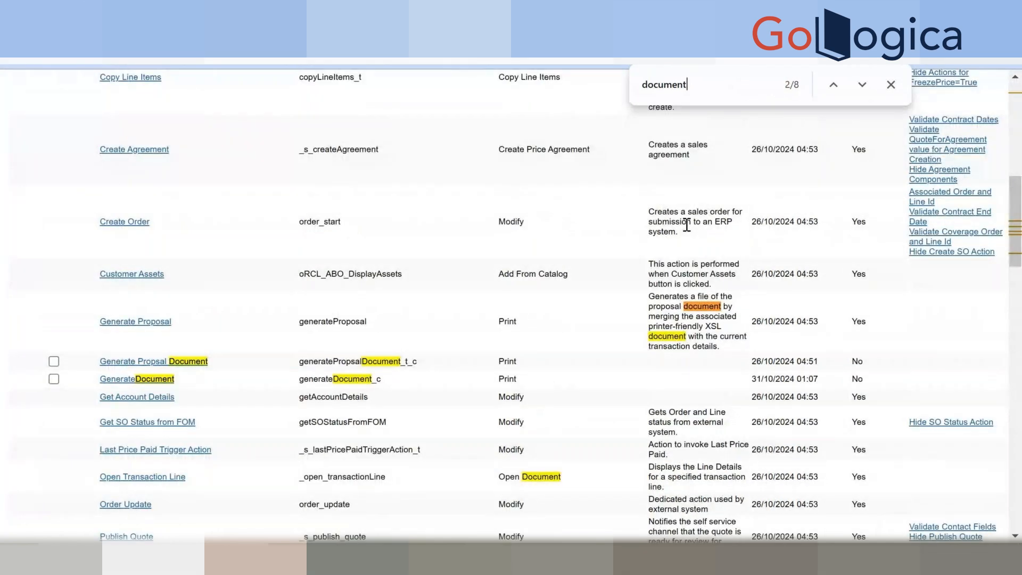
left_click(160, 380)
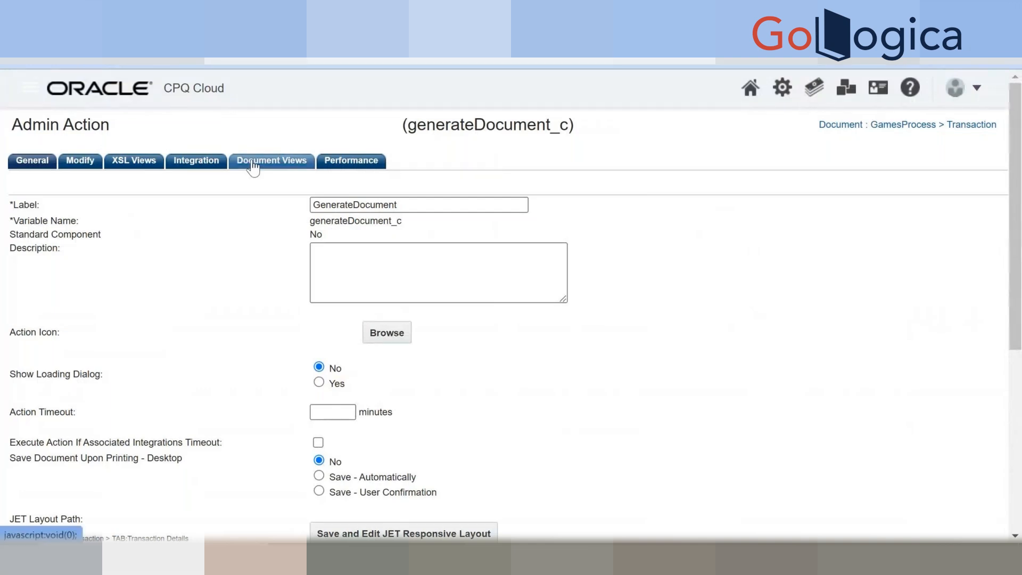
Check the XSL Views tab, keeping Document (testDocument) as the XSL view.
scroll(292, 346, "down", 5)
scroll(292, 346, "up", 5)
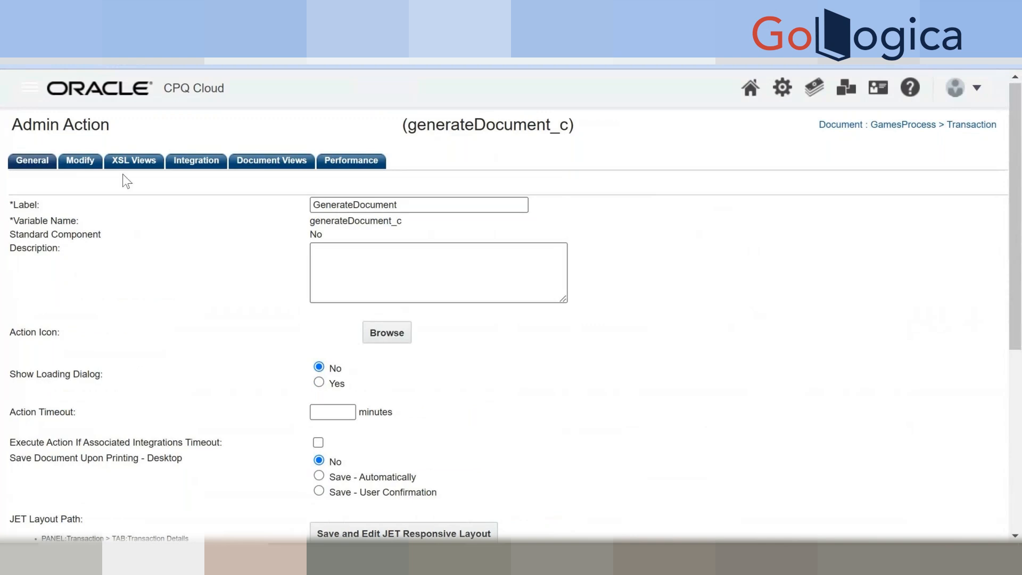
left_click(134, 161)
left_click(312, 204)
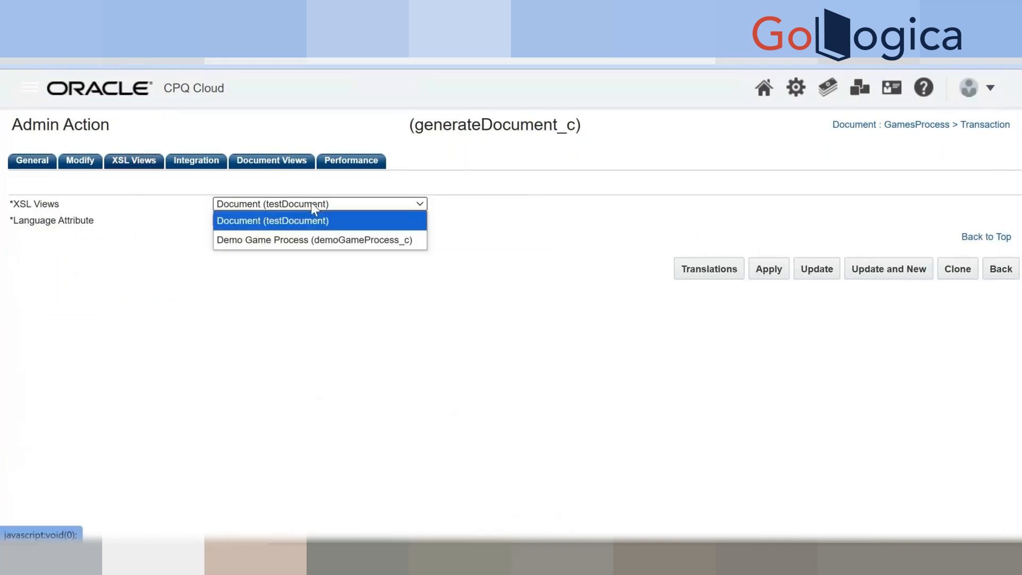
left_click(312, 204)
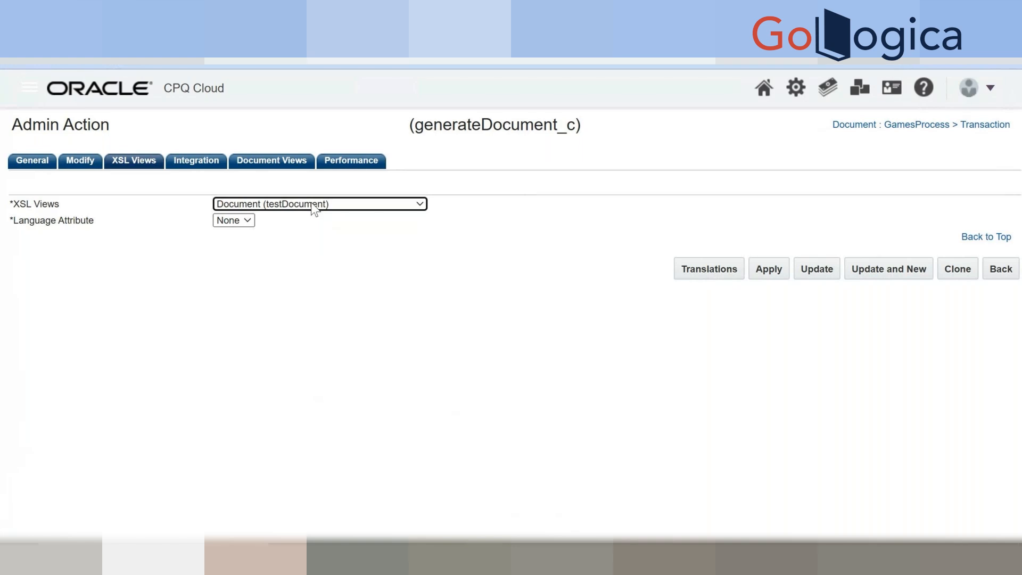
left_click(311, 205)
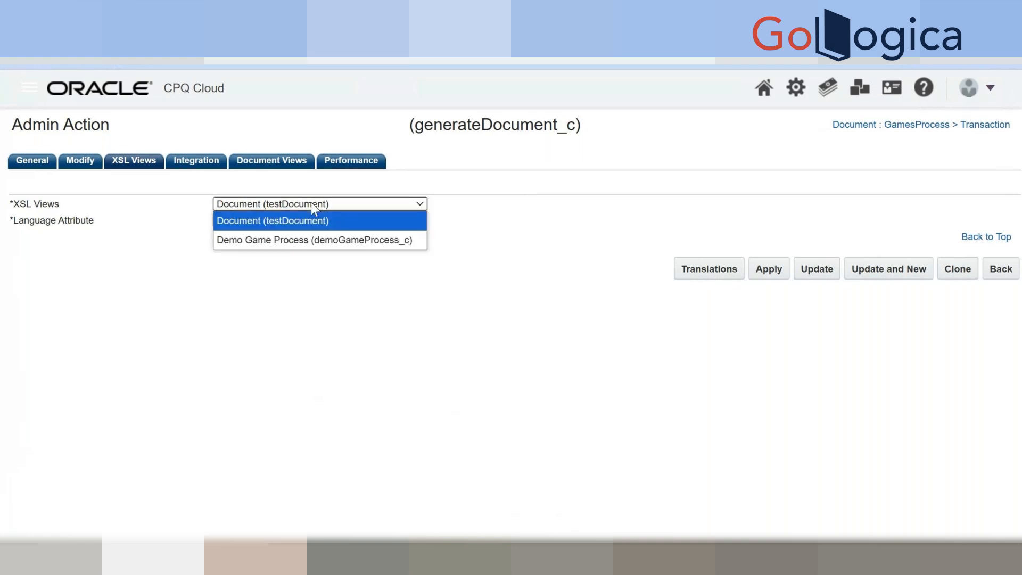
left_click(236, 321)
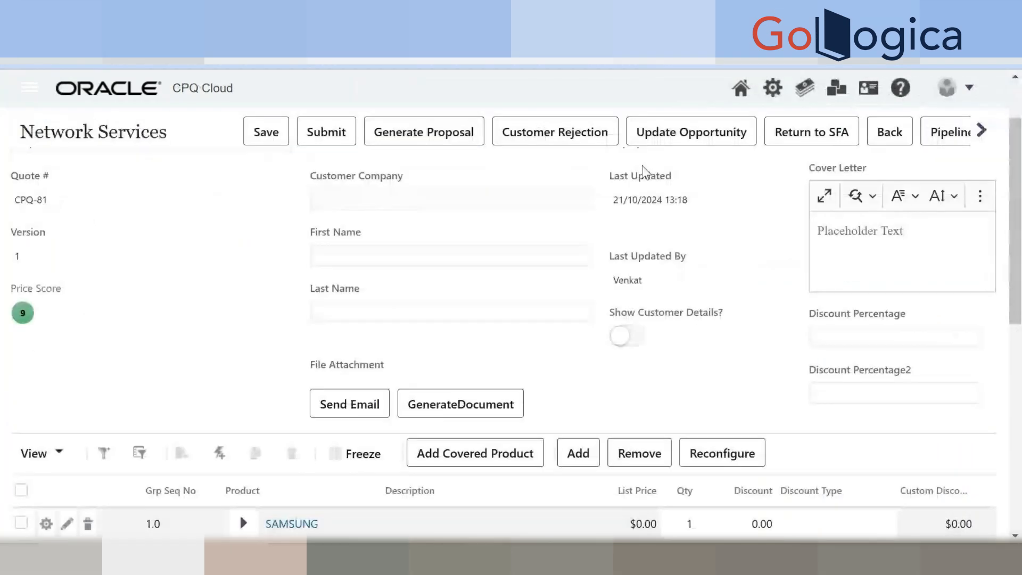
Open the Document view in GamesProcess's Printer Friendly/History XSL Views.
left_click(773, 89)
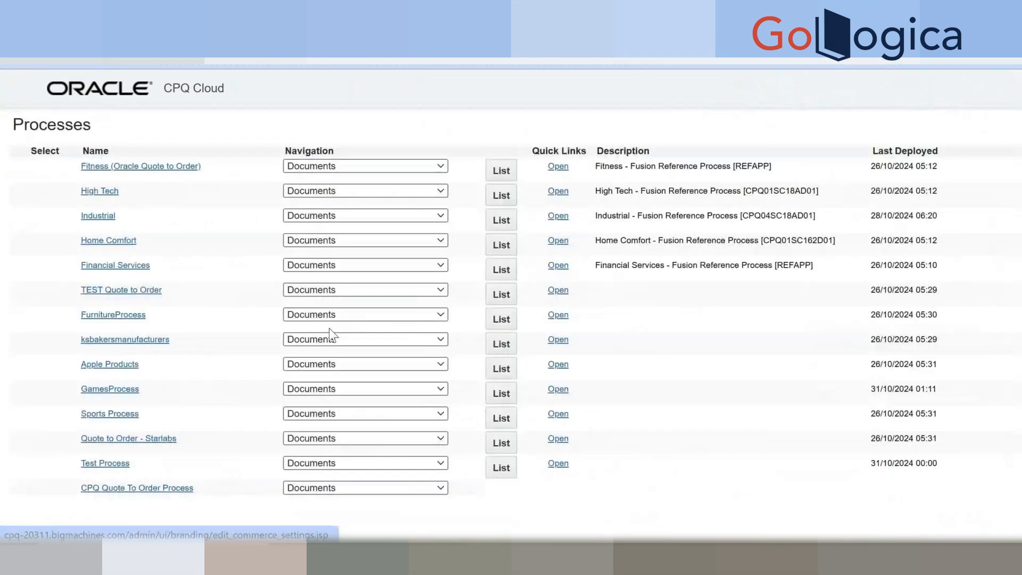
left_click(304, 390)
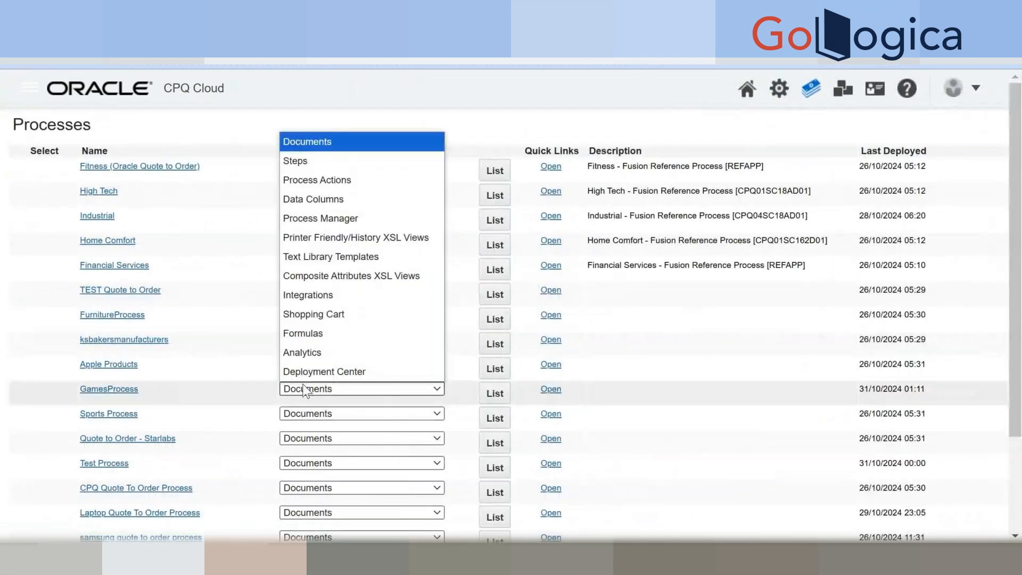
left_click(333, 224)
left_click(341, 390)
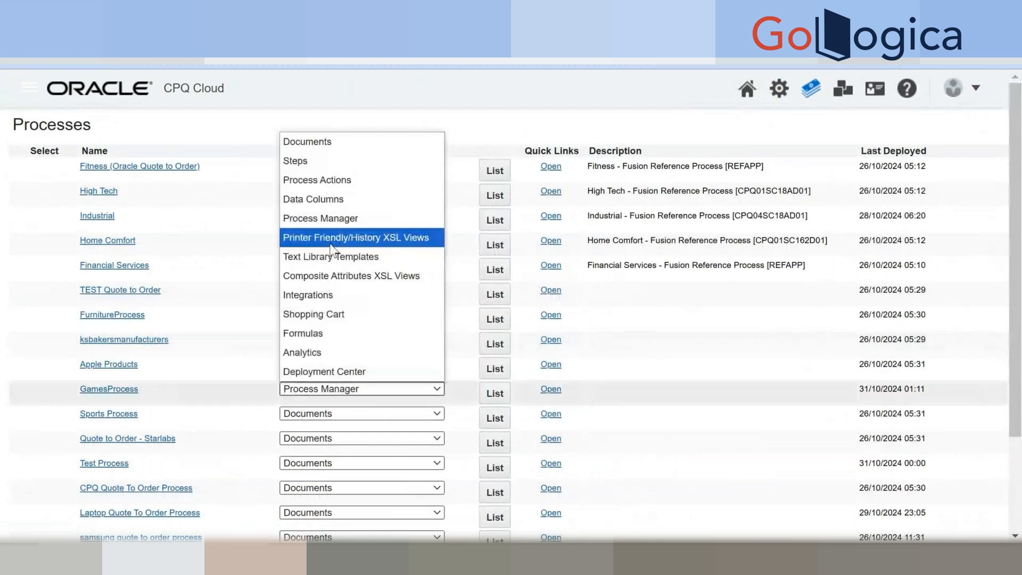
left_click(333, 239)
left_click(495, 393)
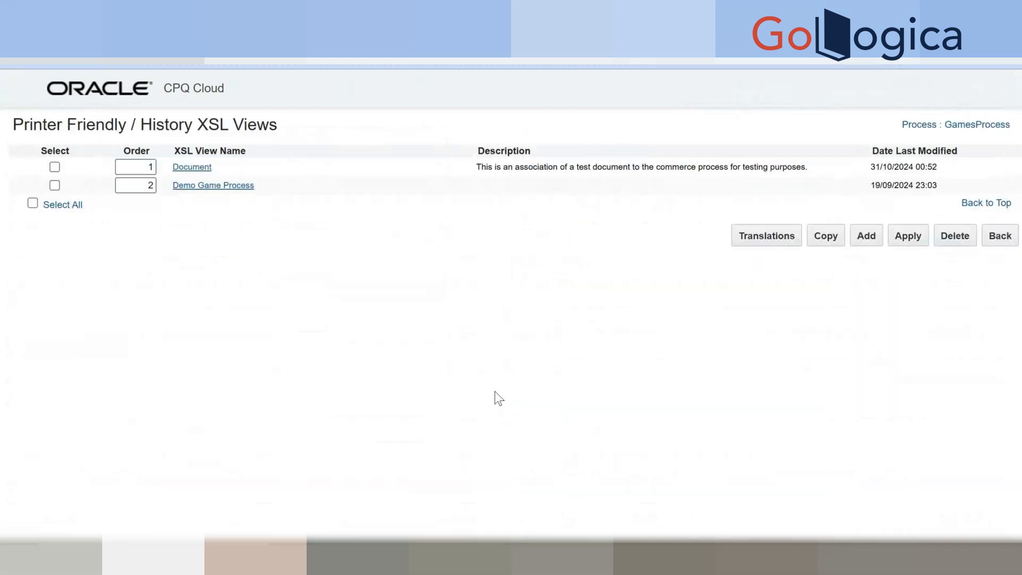
left_click(195, 168)
Deploy the GamesSummaryDocument template in Document Designer.
left_click(447, 392)
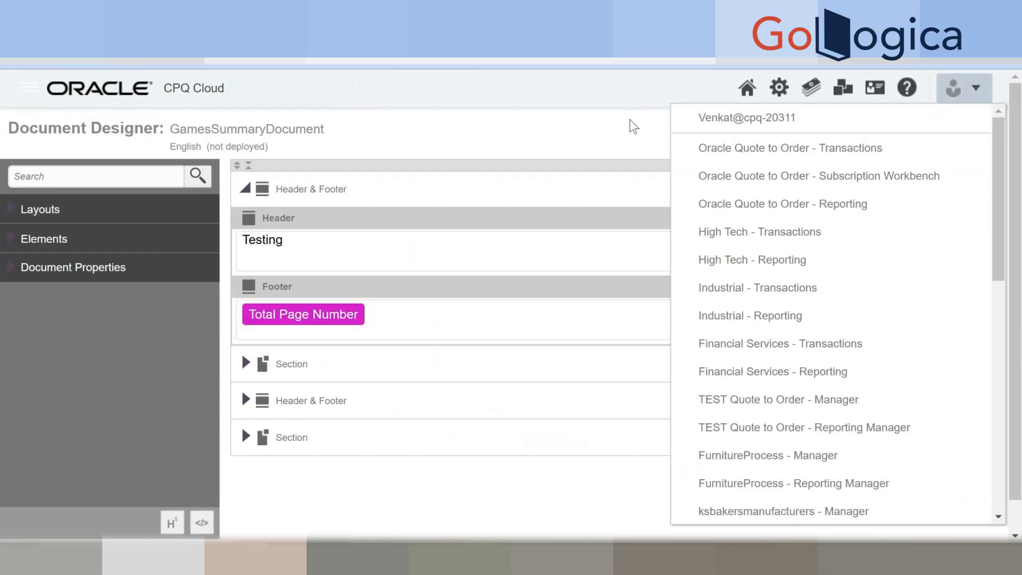
left_click(514, 100)
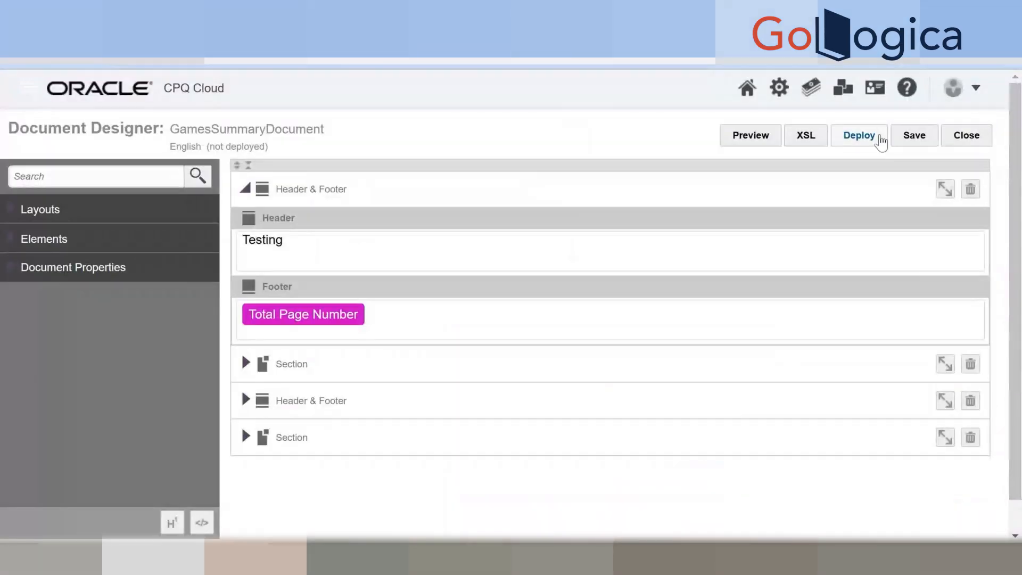
left_click(876, 140)
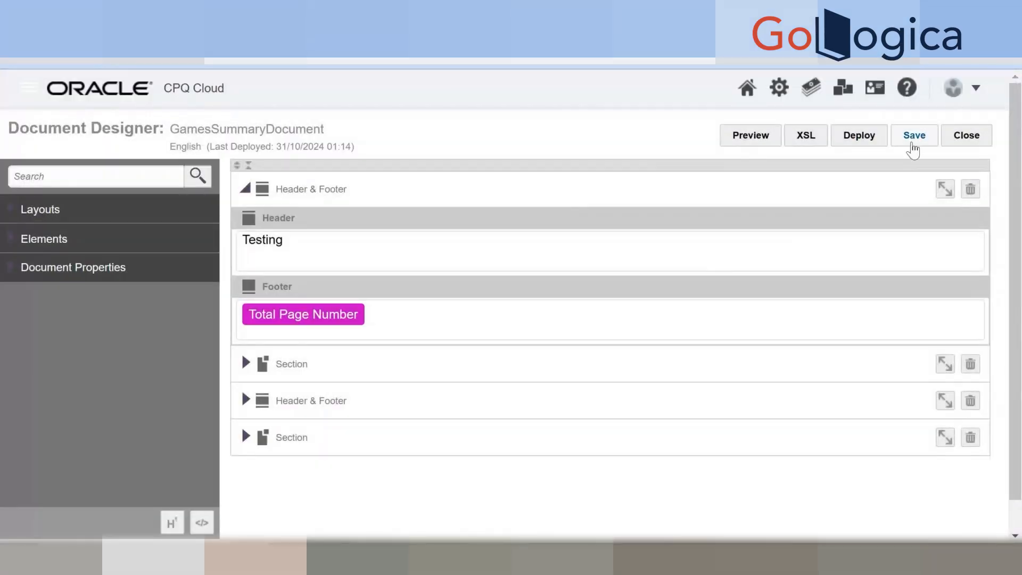
left_click(967, 137)
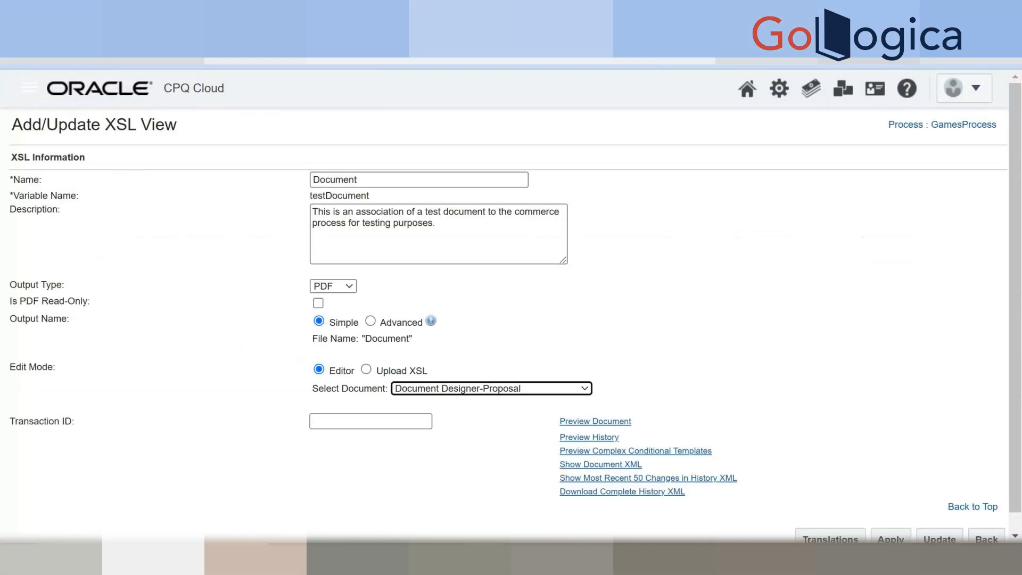
Set Select Document to GamesSummaryDocument, apply, and update the XSL view.
left_click(430, 388)
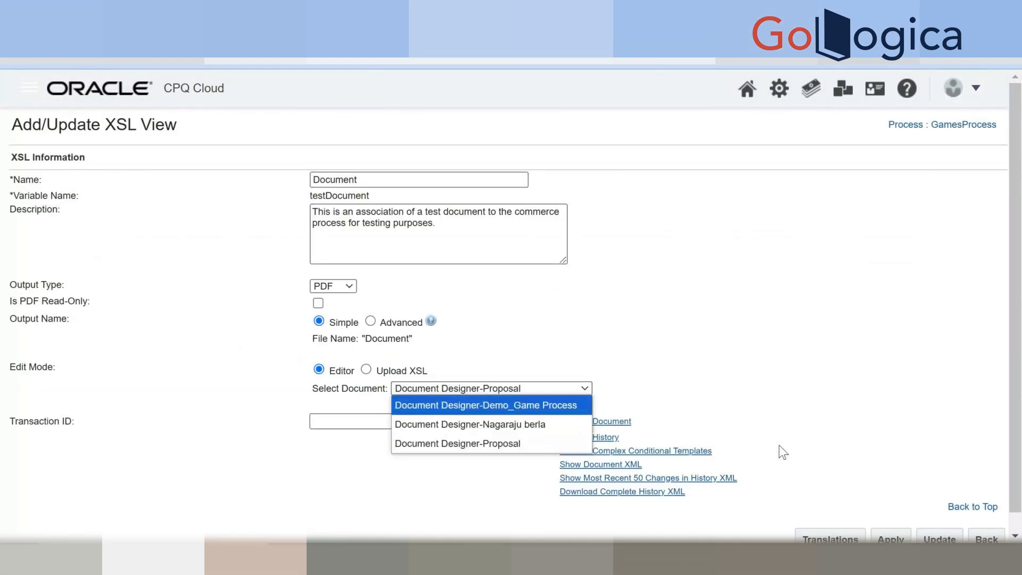
left_click(125, 91)
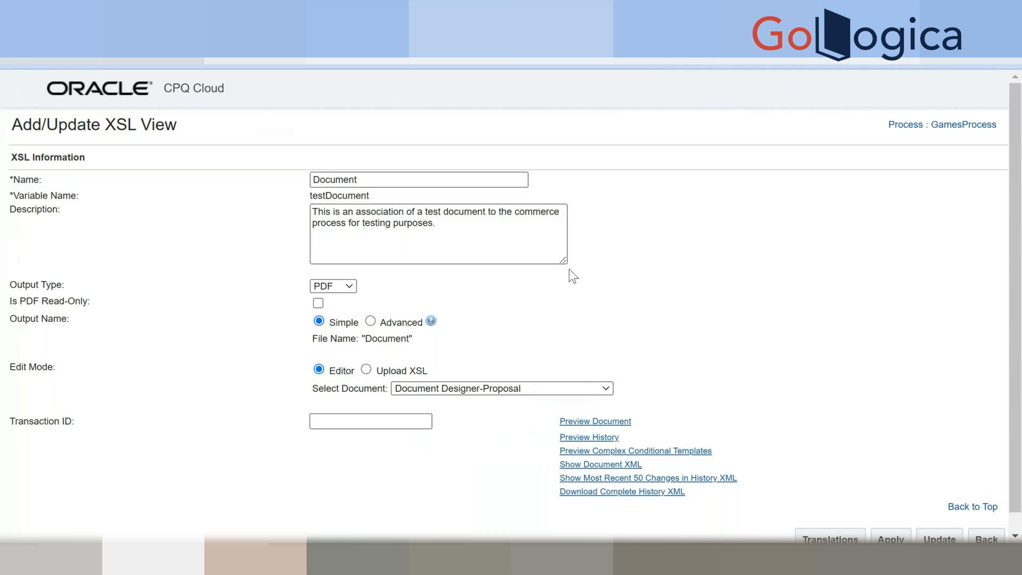
left_click(489, 388)
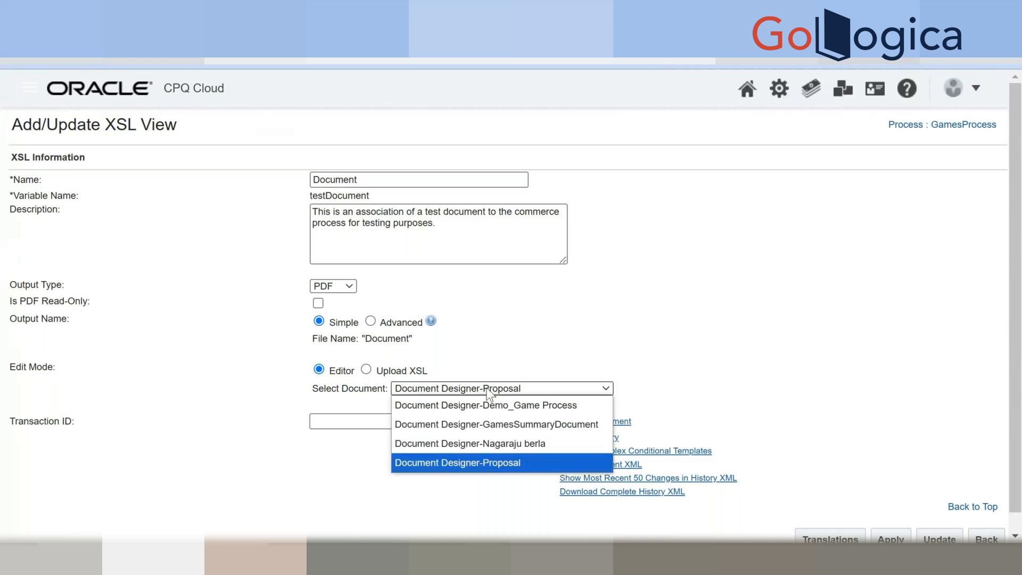
left_click(495, 421)
scroll(730, 413, "down", 1)
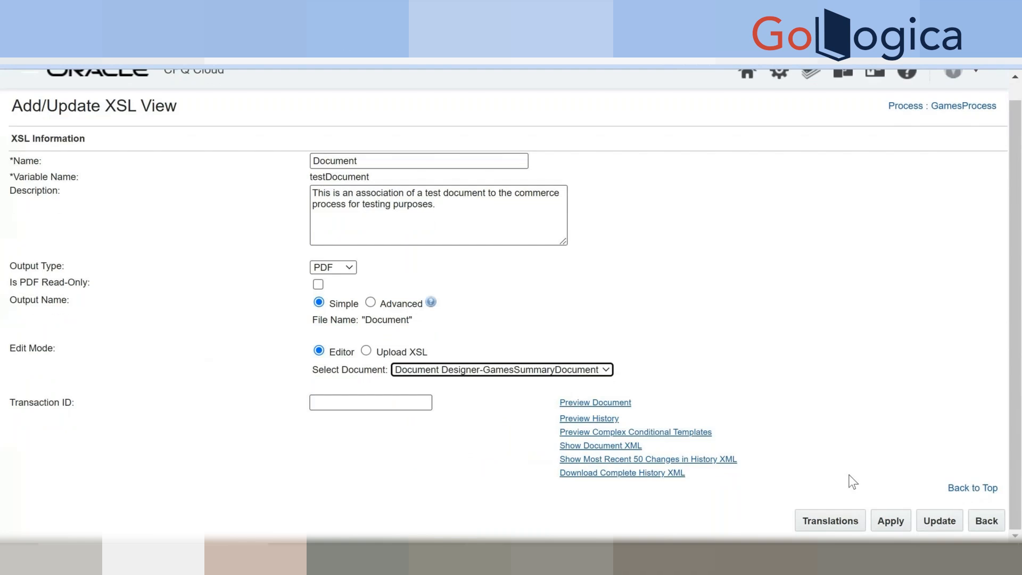
left_click(891, 519)
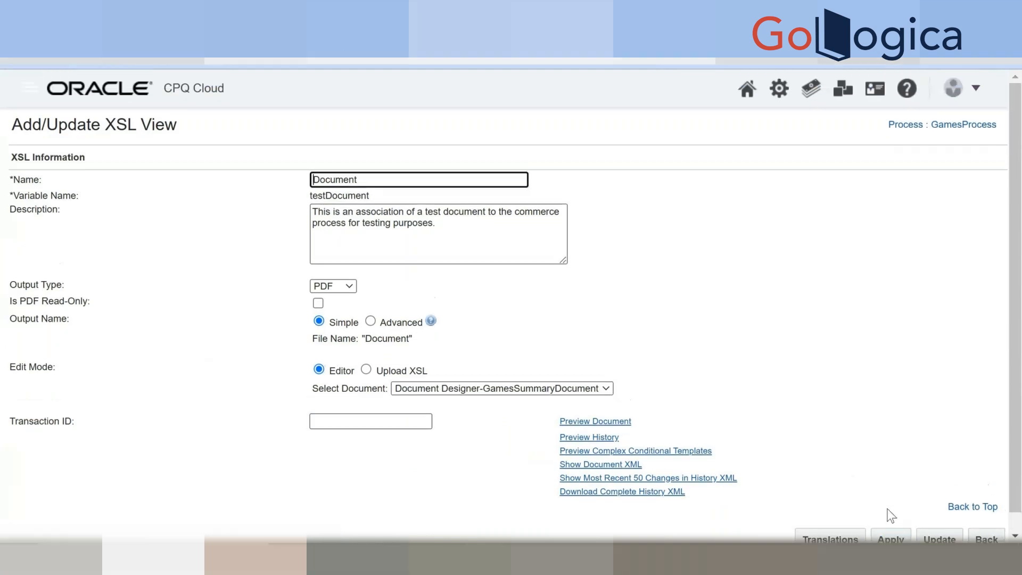
scroll(891, 515, "down", 1)
left_click(954, 524)
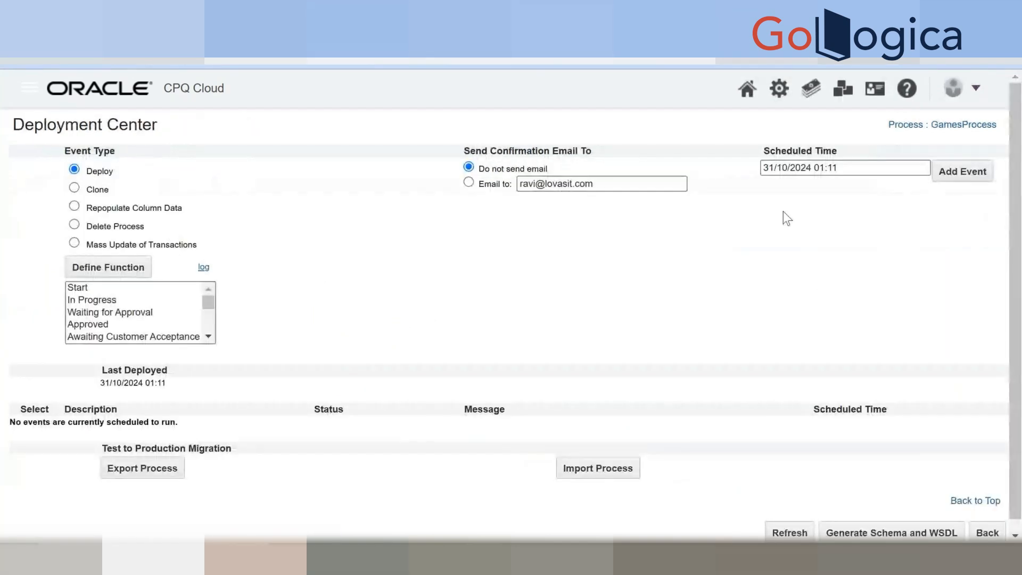
Deploy GamesProcess and refresh until the deployment finishes.
left_click(961, 171)
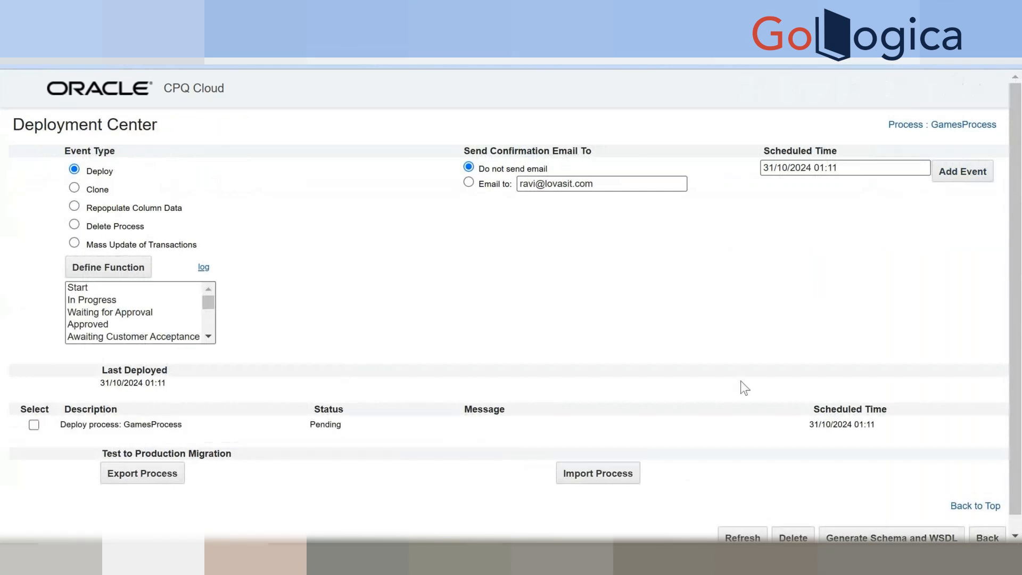
scroll(746, 453, "down", 1)
left_click(731, 516)
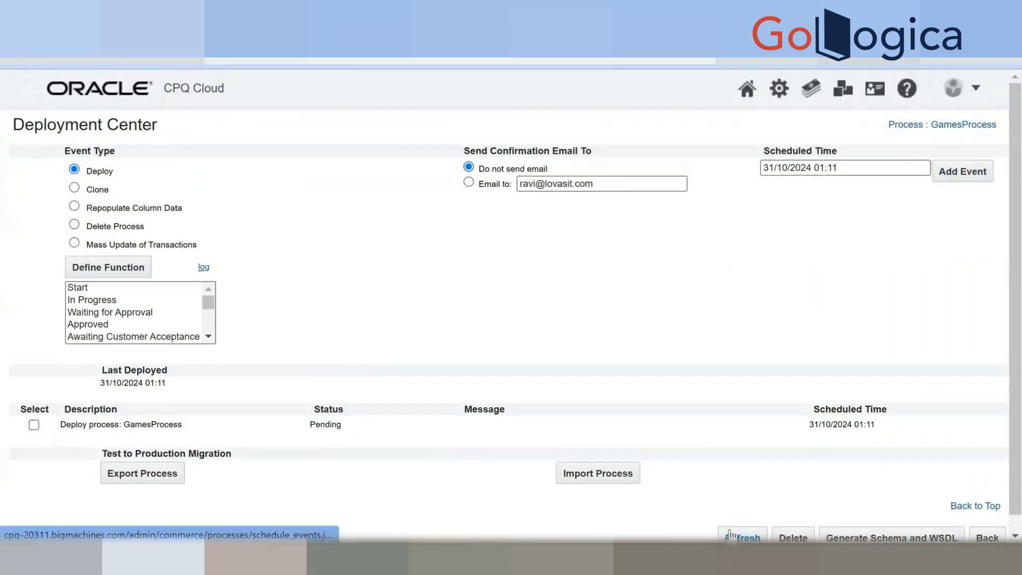
left_click(730, 532)
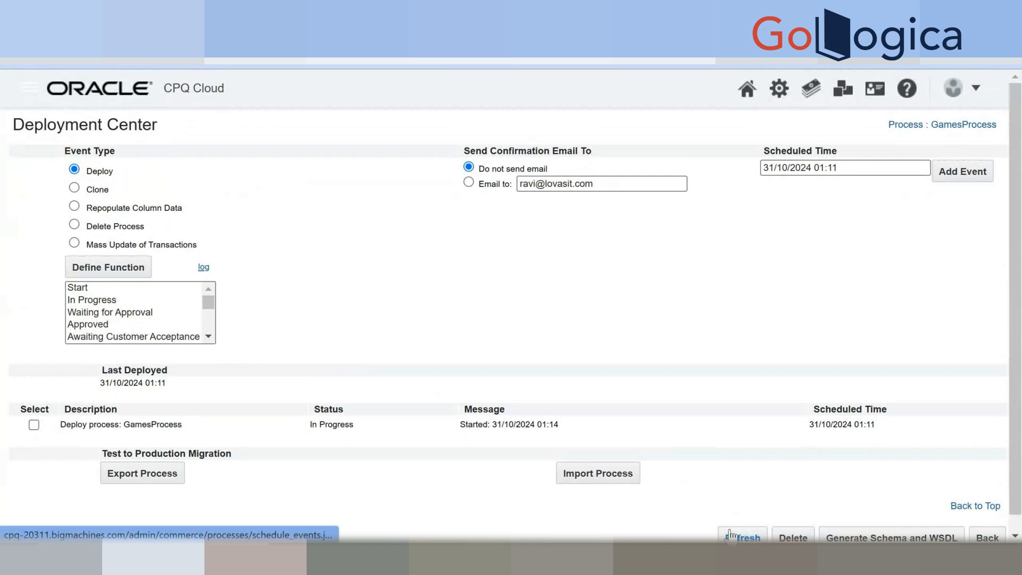
left_click(731, 534)
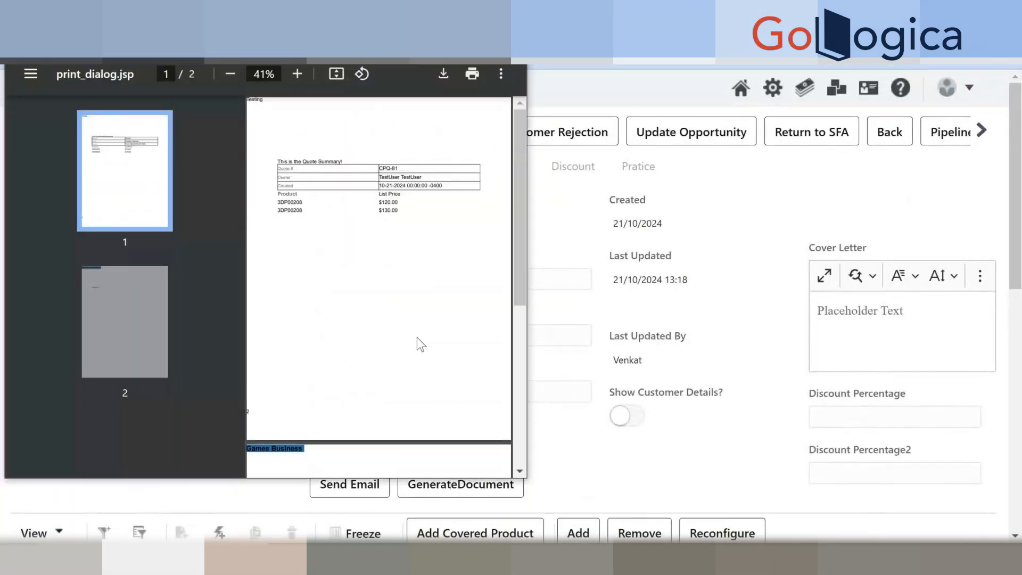
Review the two-page PDF quote summary, then close the print_dialog.jsp preview.
scroll(413, 276, "down", 3)
scroll(414, 276, "up", 3)
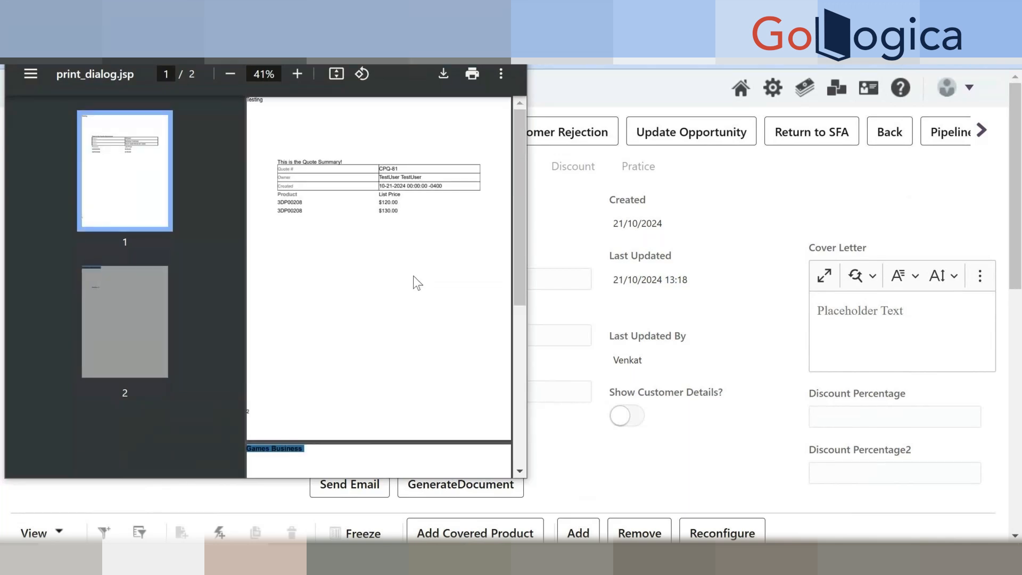
scroll(413, 276, "down", 3)
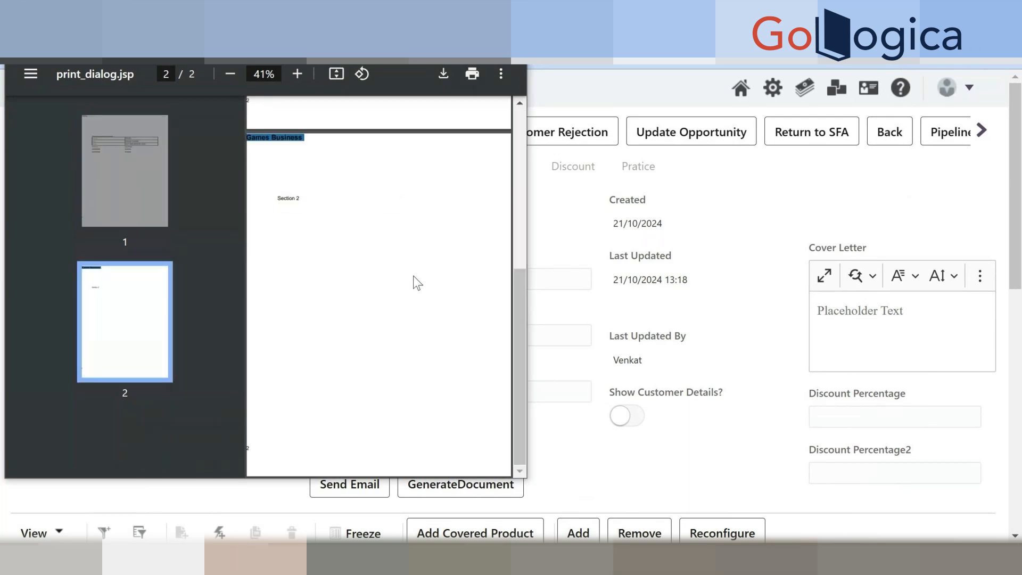
scroll(413, 275, "up", 3)
scroll(699, 376, "down", 5)
scroll(698, 376, "up", 2)
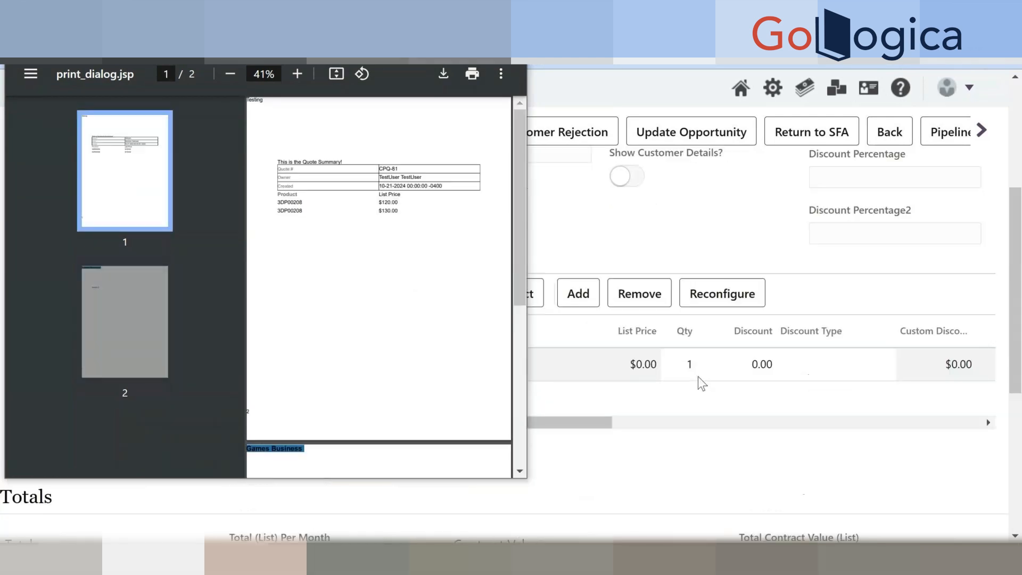
scroll(698, 376, "up", 3)
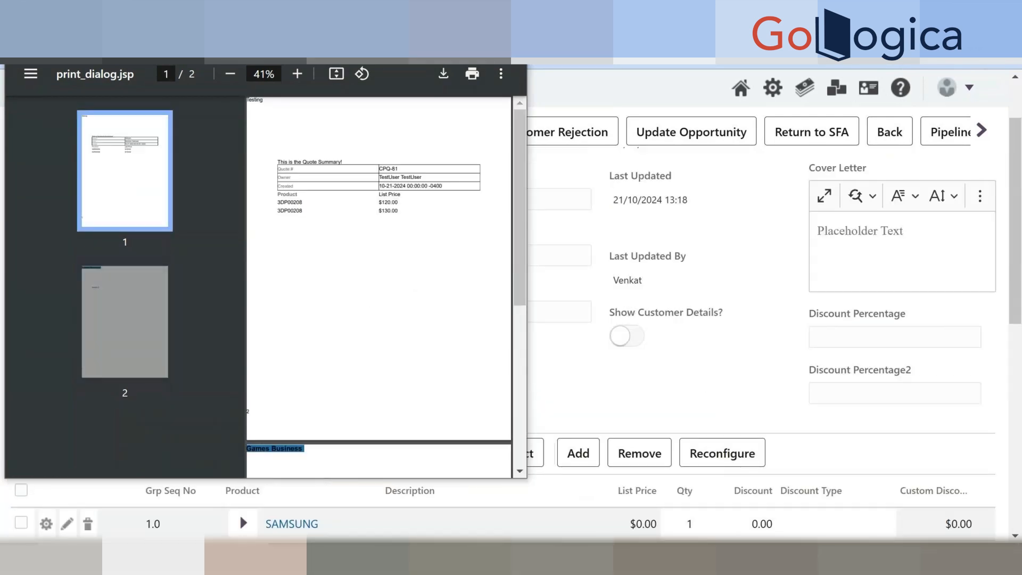
left_click(509, 13)
scroll(638, 281, "up", 1)
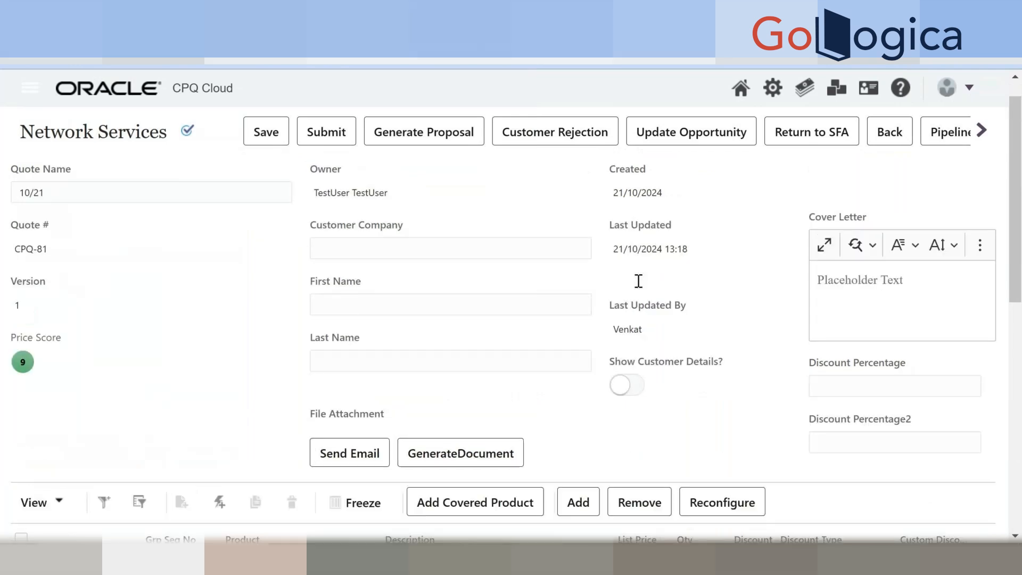
Open the Document XSL view and confirm Select Document is Document Designer-GamesSummaryDocument.
scroll(639, 281, "up", 1)
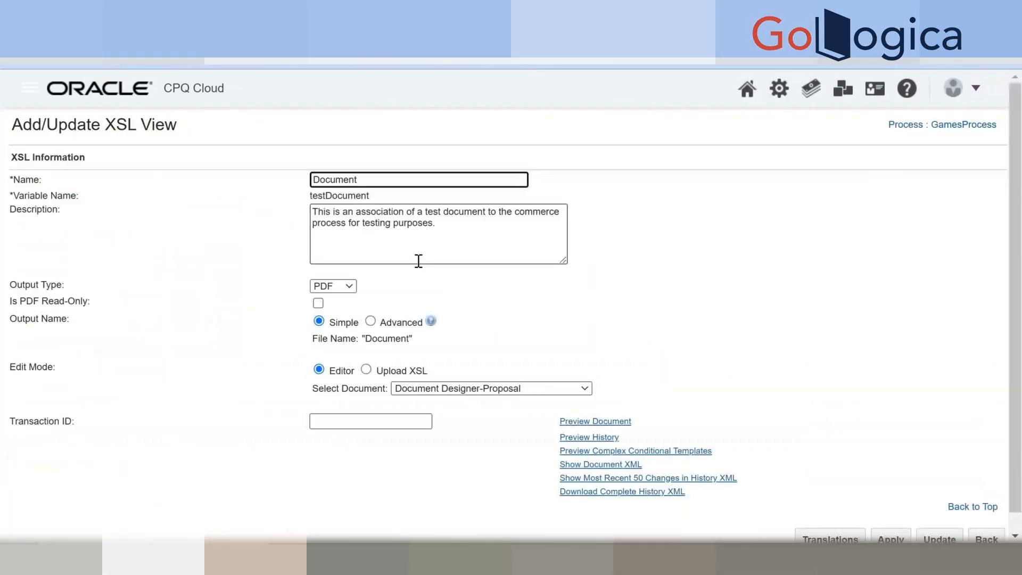
left_click(470, 395)
left_click(471, 394)
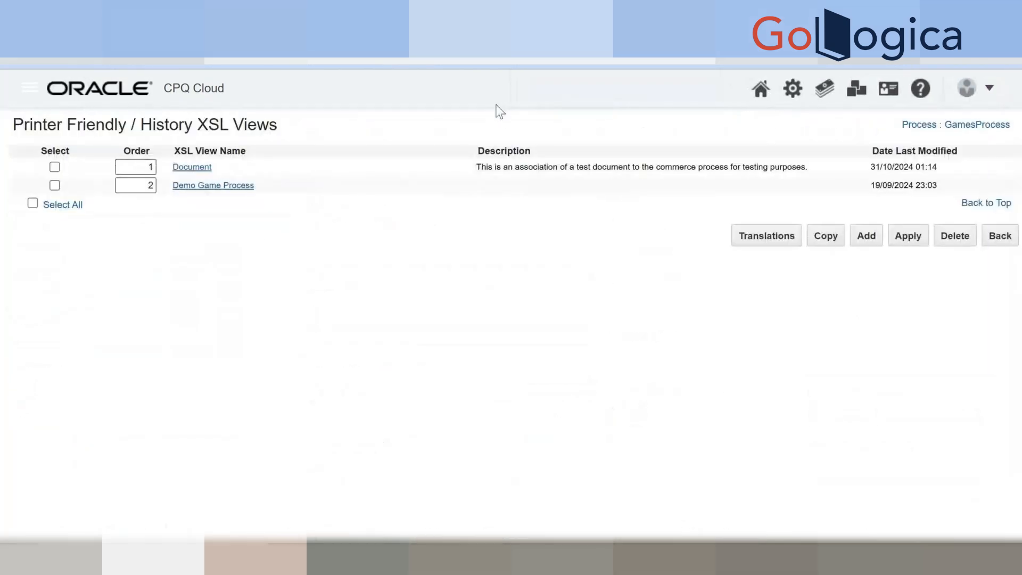
left_click(194, 167)
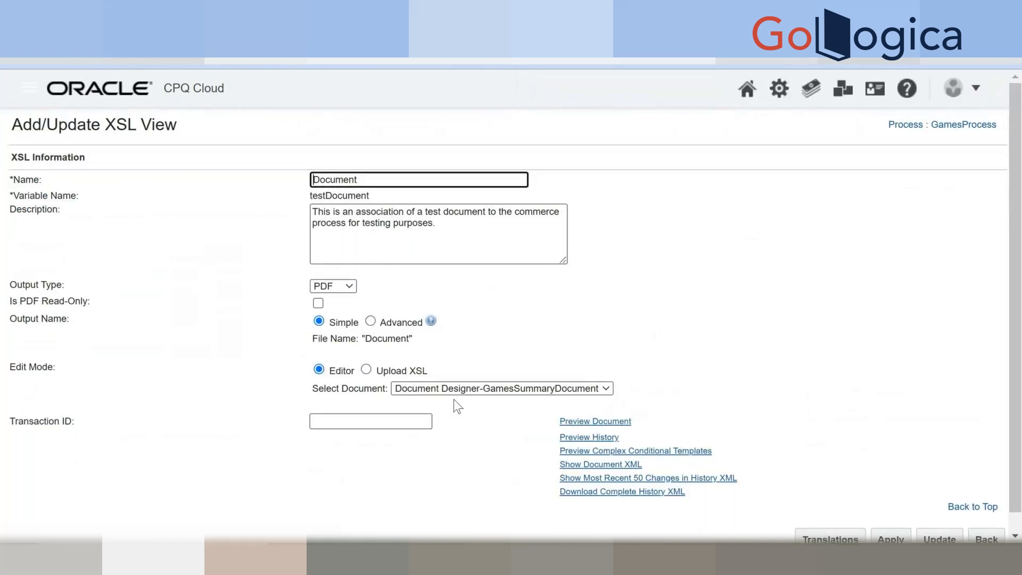
left_click(456, 391)
left_click(512, 316)
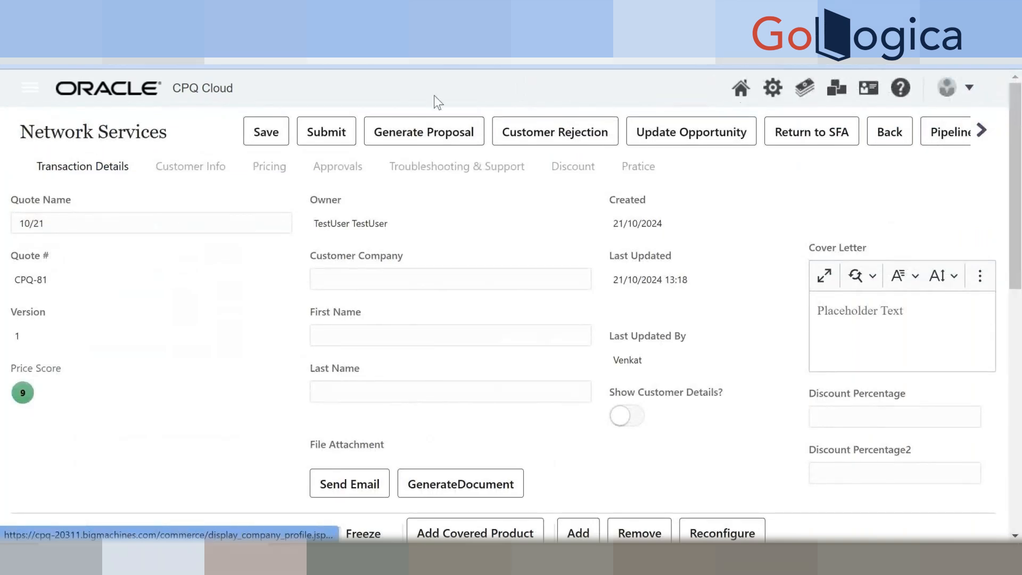
Open the quote's email form and cancel it without sending.
left_click(81, 57)
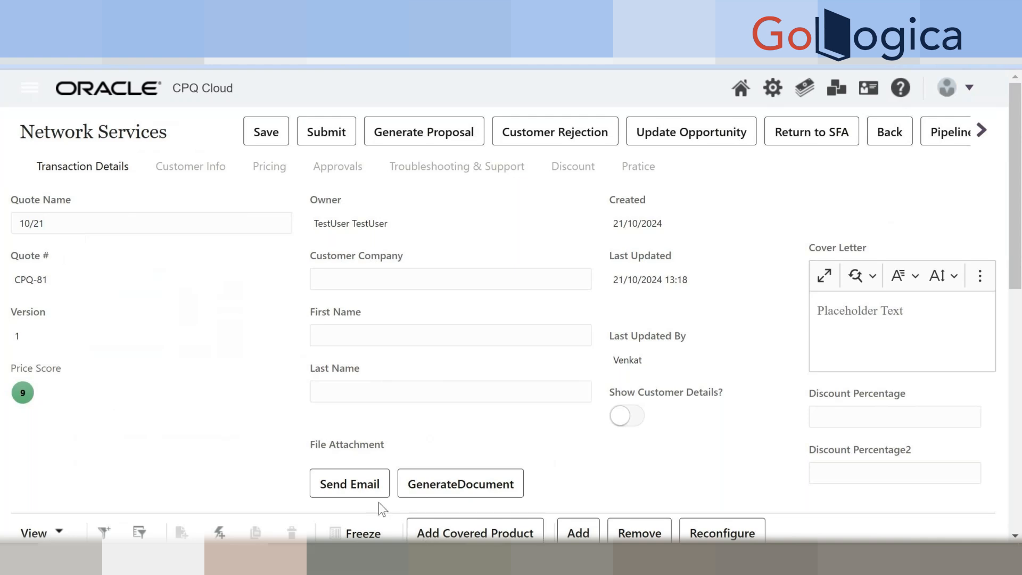
left_click(379, 487)
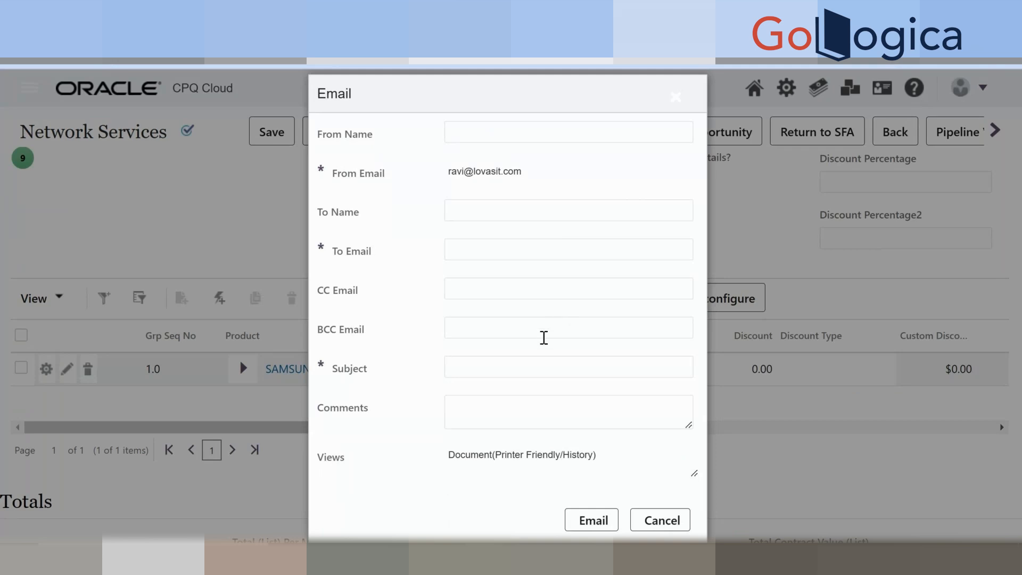
left_click(662, 521)
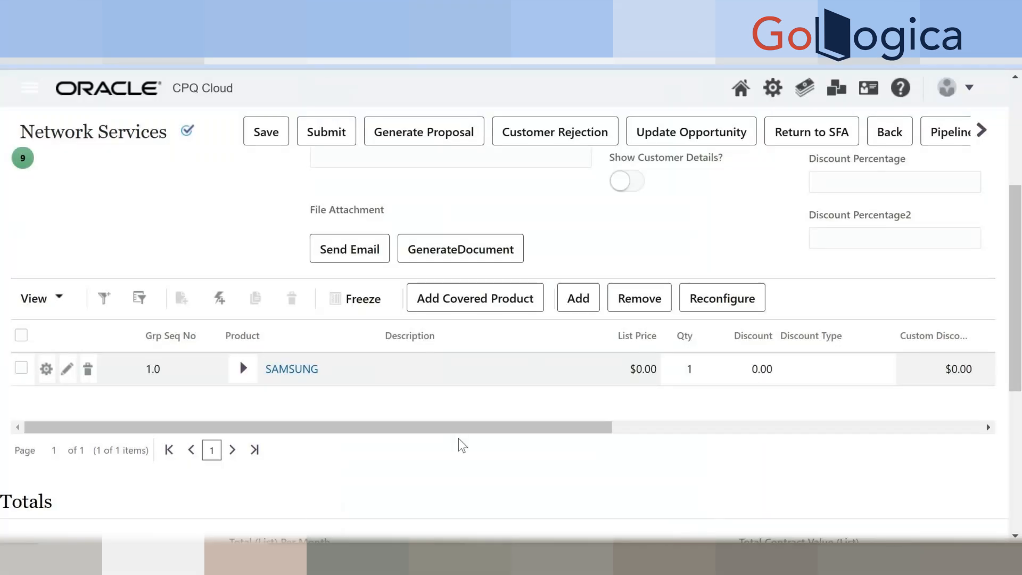
scroll(463, 450, "up", 2)
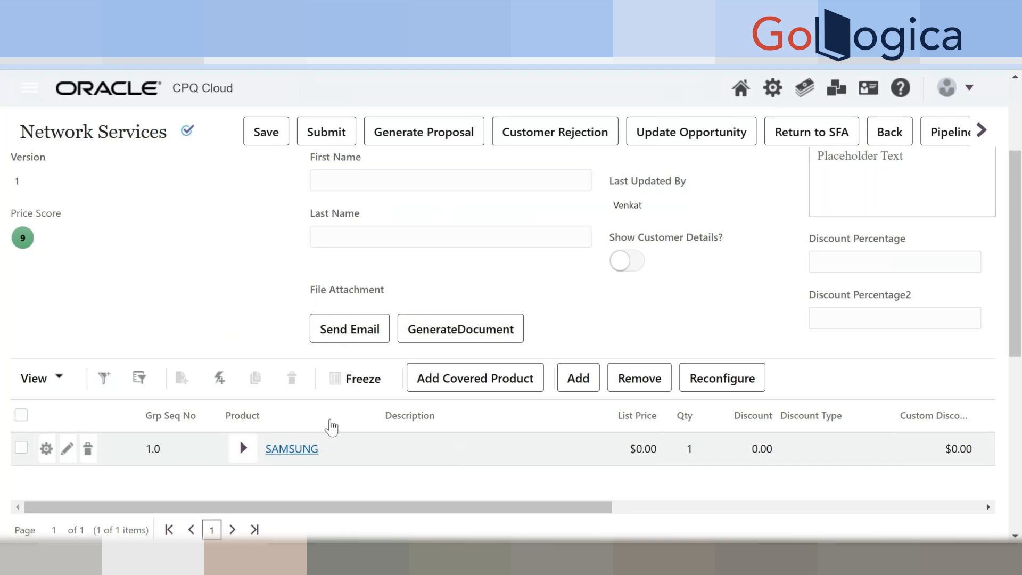
scroll(548, 495, "down", 2)
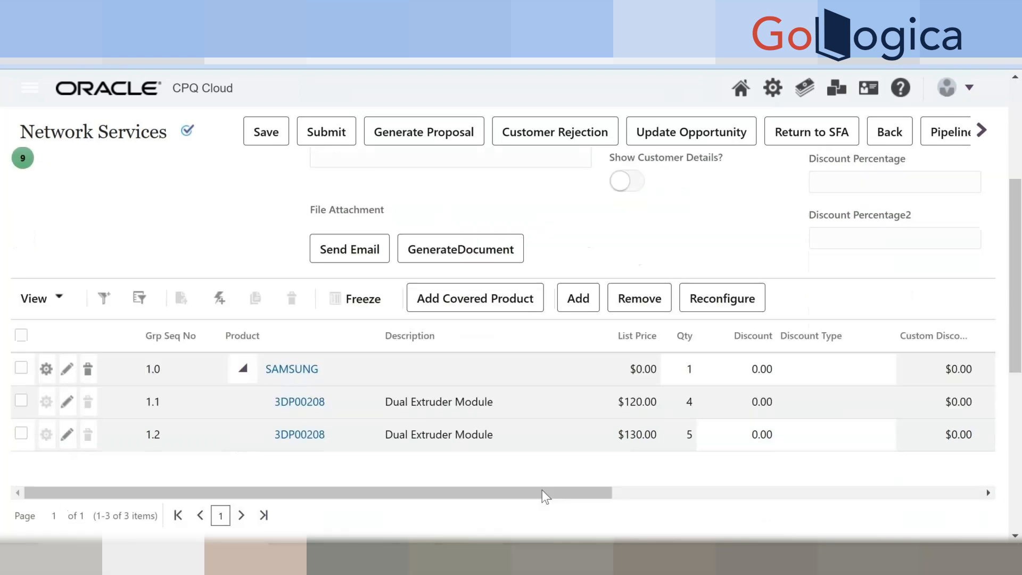
left_click_drag(543, 490, 311, 459)
scroll(344, 455, "up", 4)
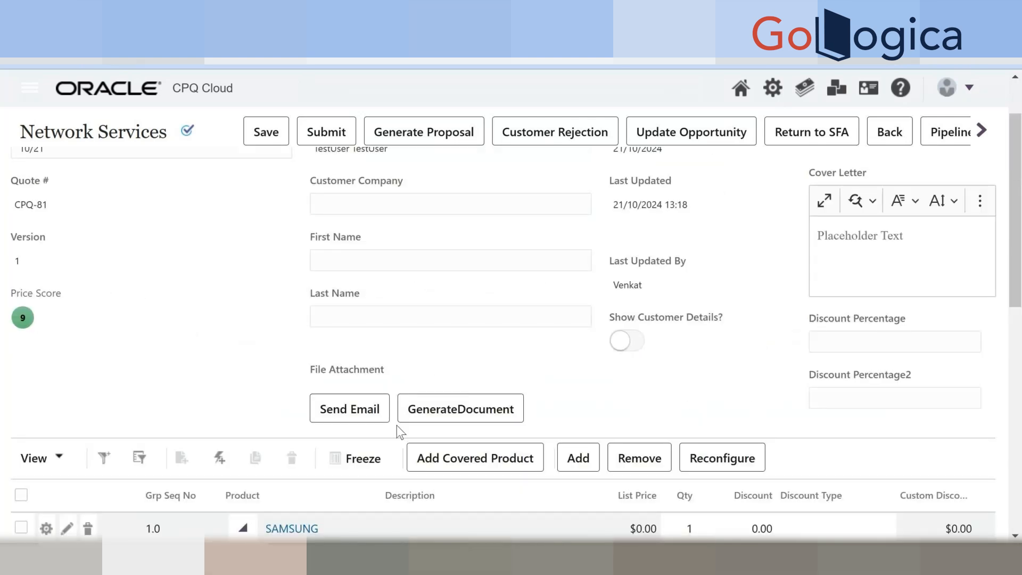
left_click(360, 417)
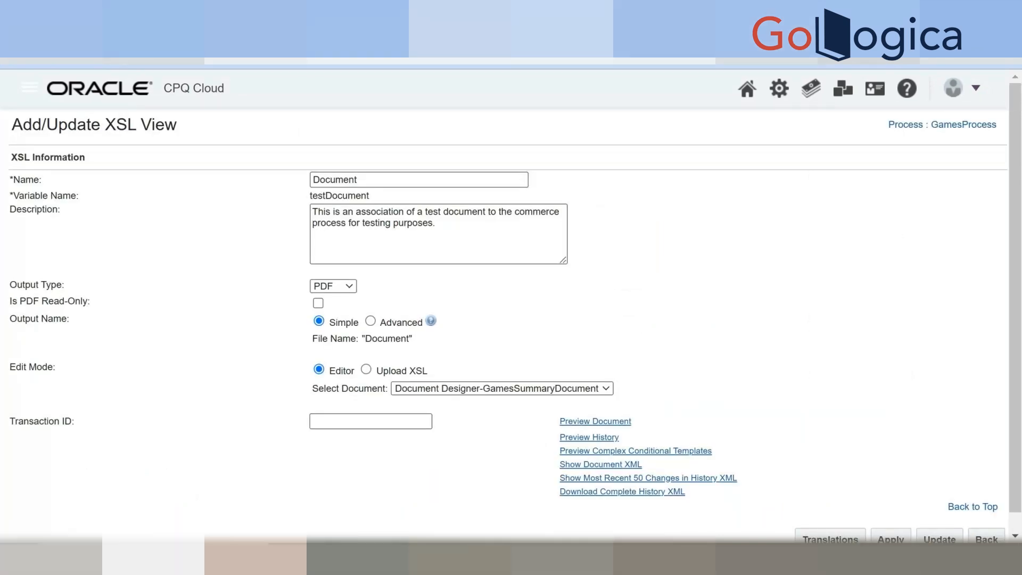
Duplicate the browser tab and open Email Designer's template list in the copy.
right_click(473, 63)
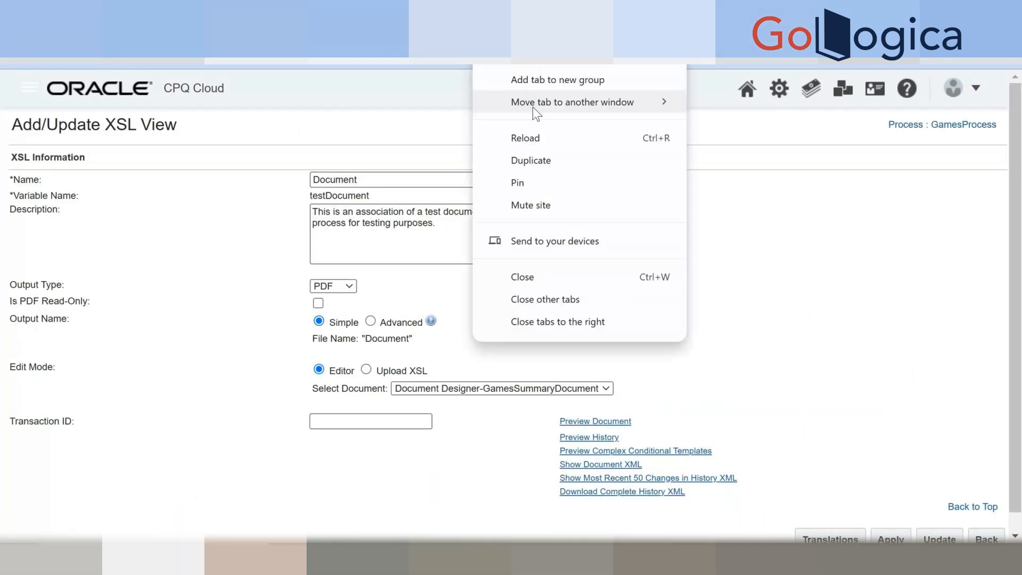
left_click(531, 158)
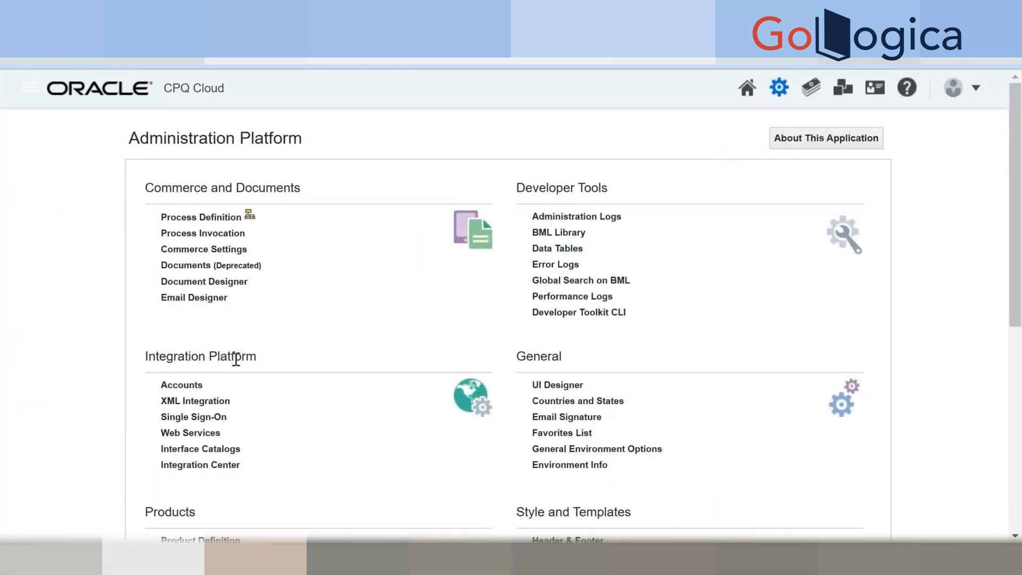
left_click(204, 303)
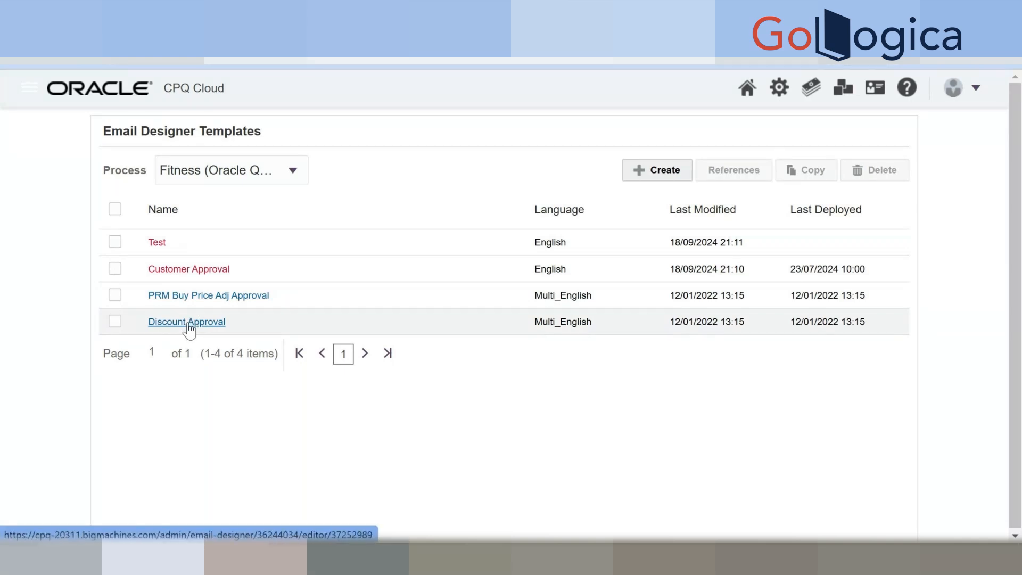
Filter templates to GamesProcess, showing one approval-notification template, then reload the page.
left_click(227, 170)
scroll(225, 245, "down", 5)
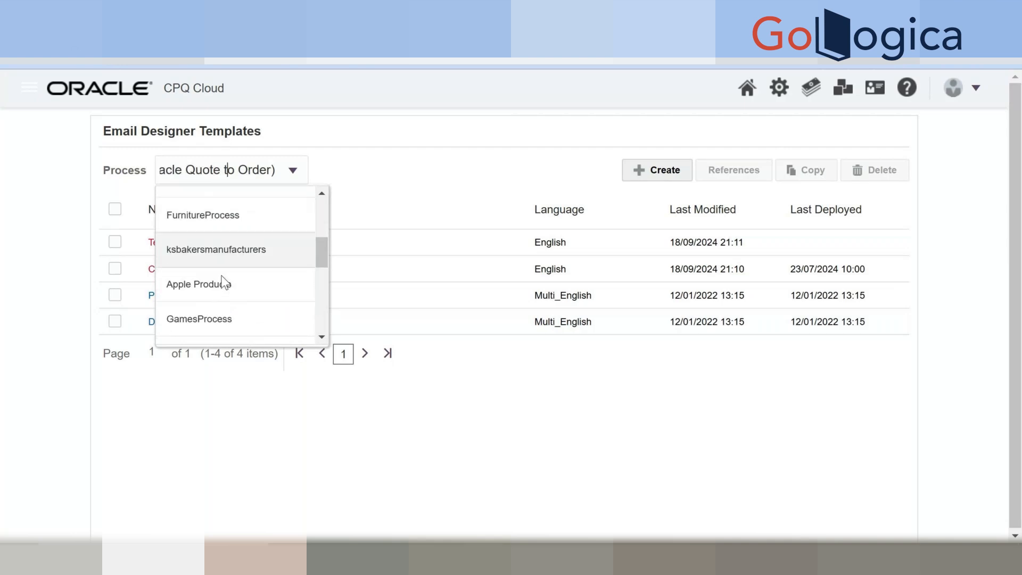
scroll(224, 282, "down", 1)
left_click(223, 275)
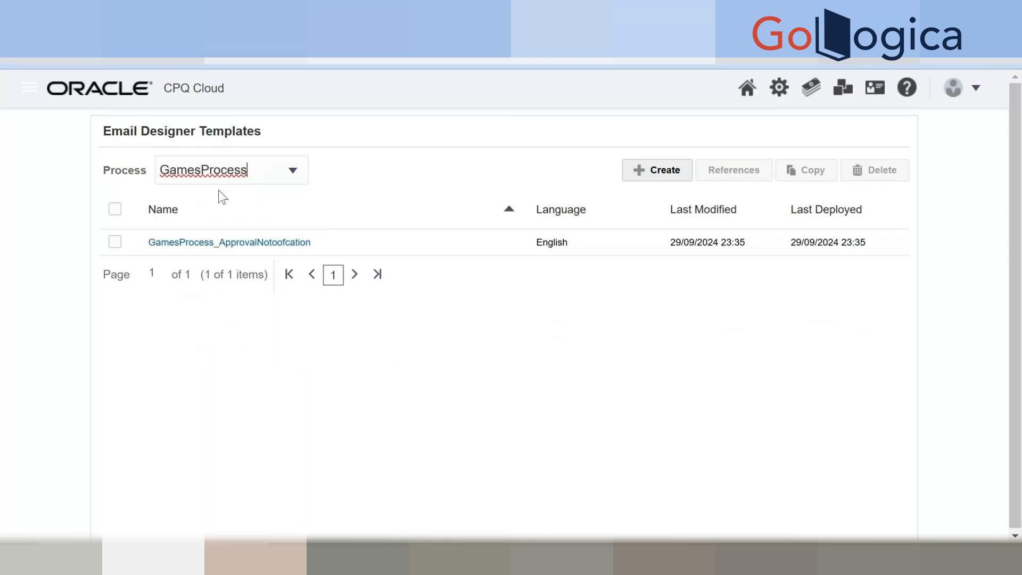
left_click(235, 172)
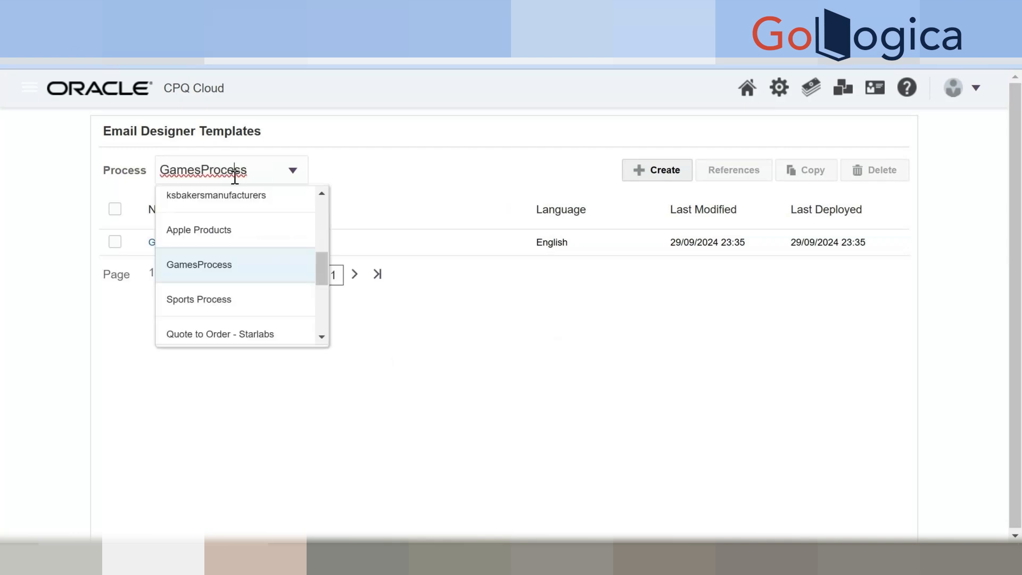
left_click(142, 309)
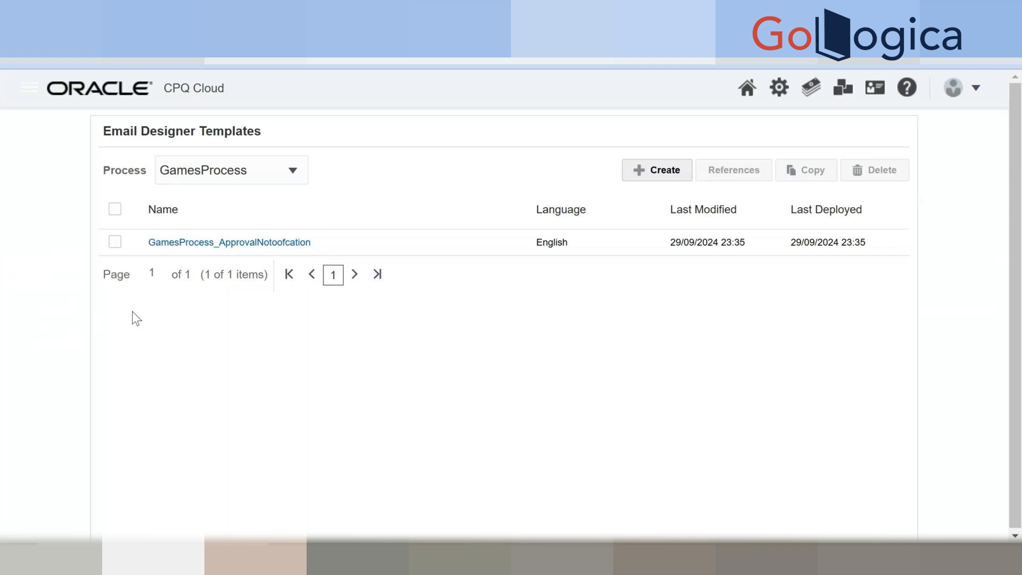
left_click(295, 180)
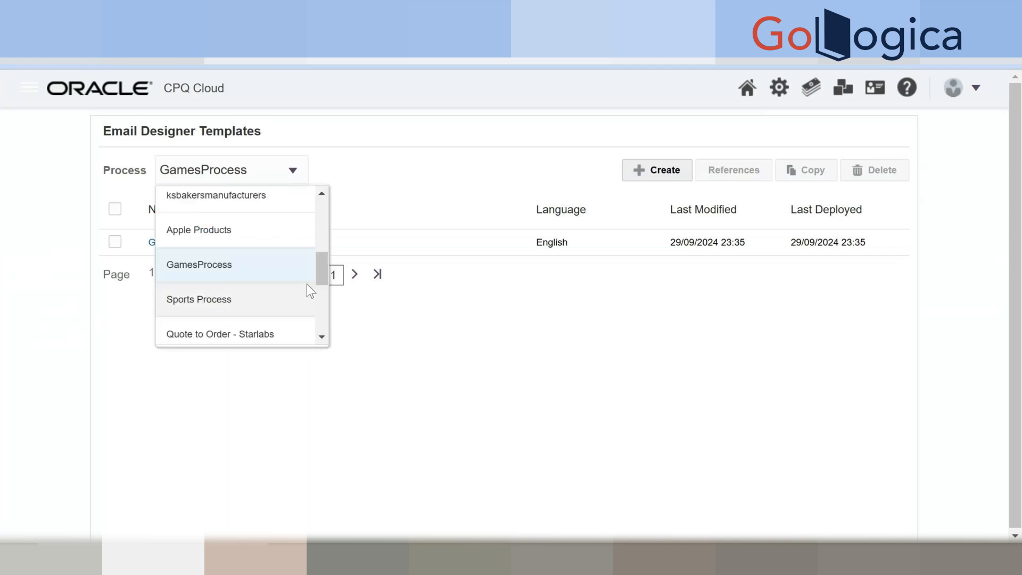
mouse_move(323, 276)
left_mouse_down()
mouse_move(321, 330)
mouse_move(323, 226)
mouse_move(318, 269)
left_mouse_up()
left_click(231, 300)
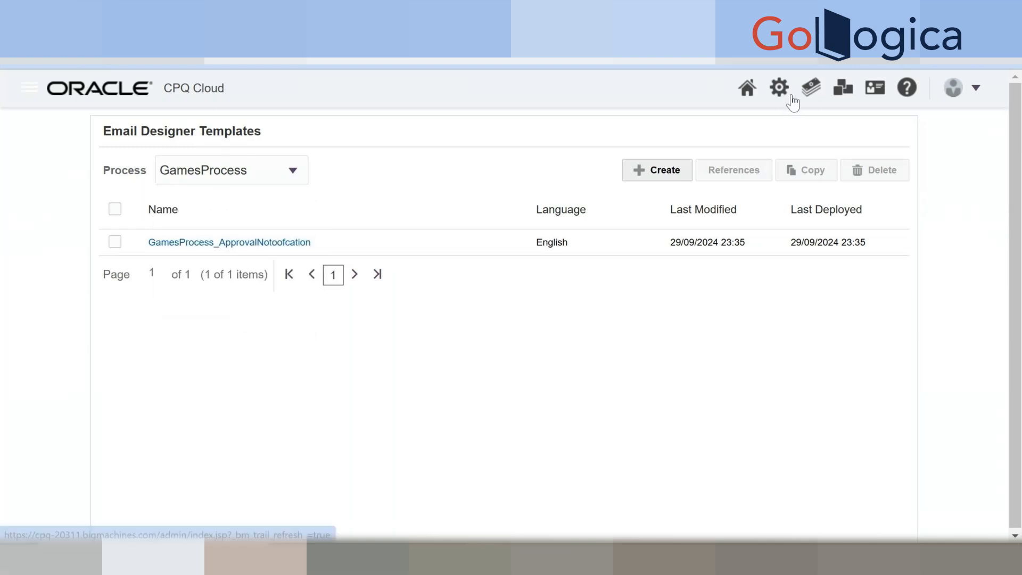
right_click(587, 25)
left_click(637, 149)
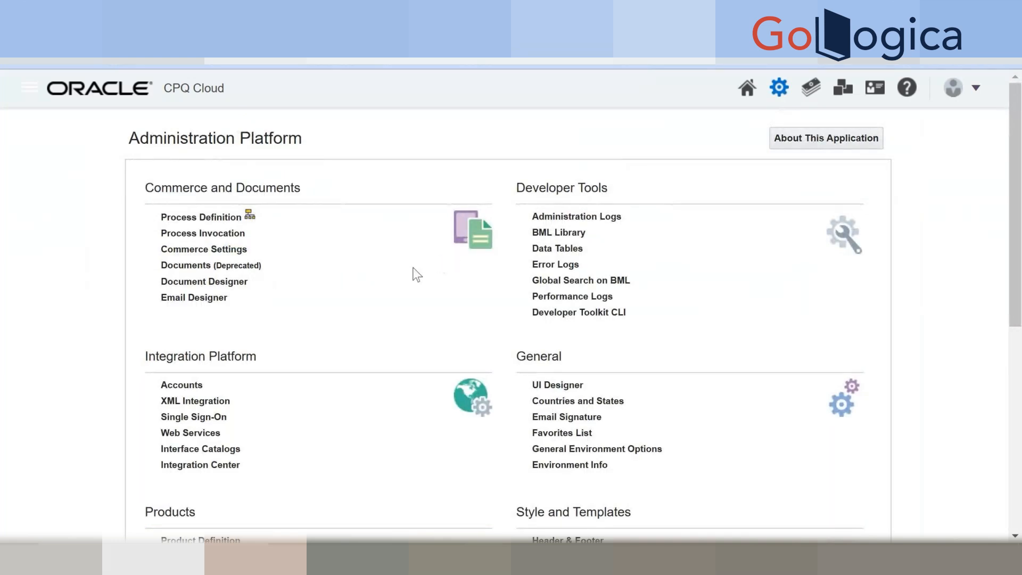
Under Process Invocation, set GamesProcess navigation to Steps and list them.
left_click(234, 239)
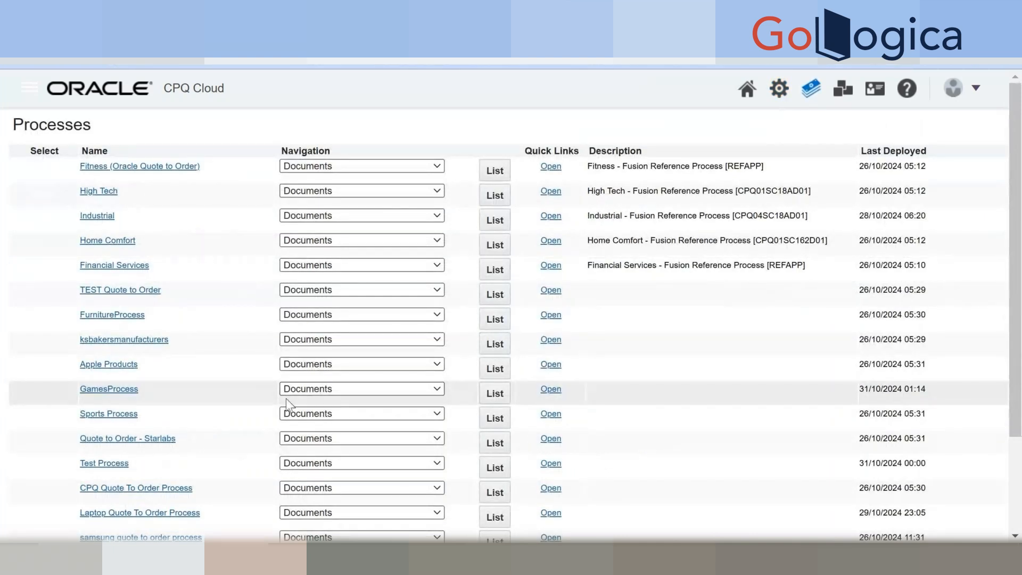
left_click(495, 396)
left_click(314, 388)
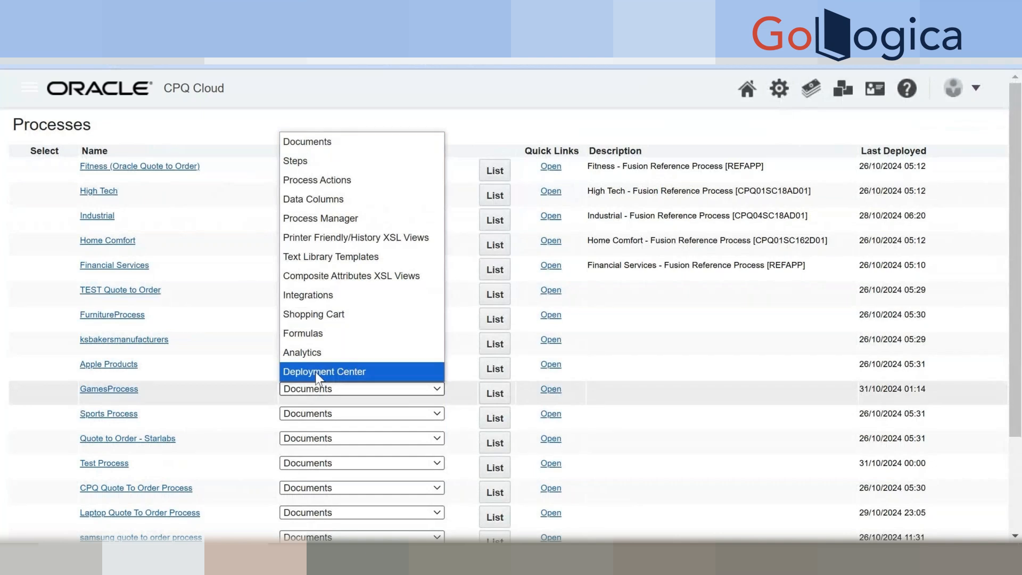
left_click(304, 161)
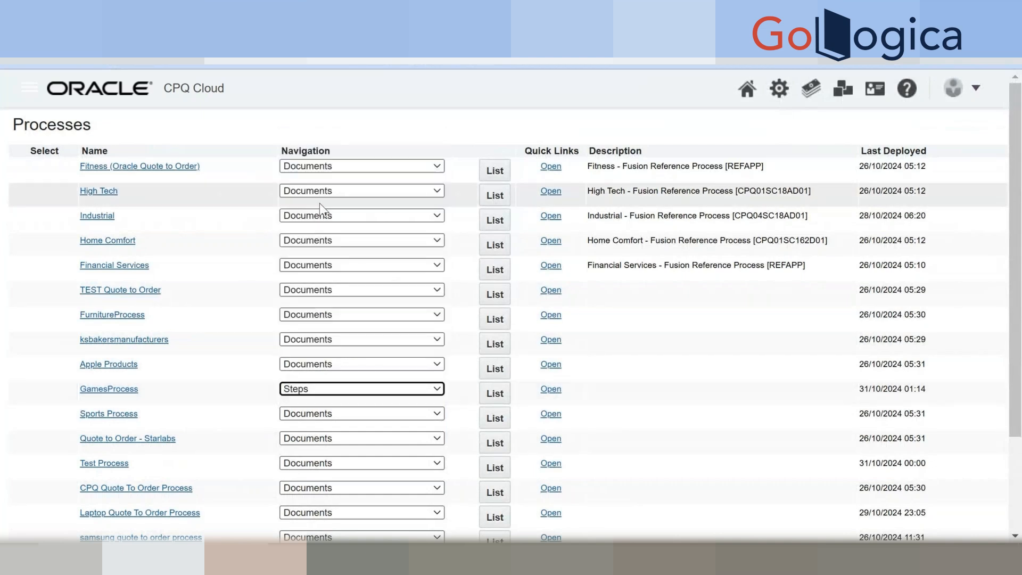
left_click(490, 394)
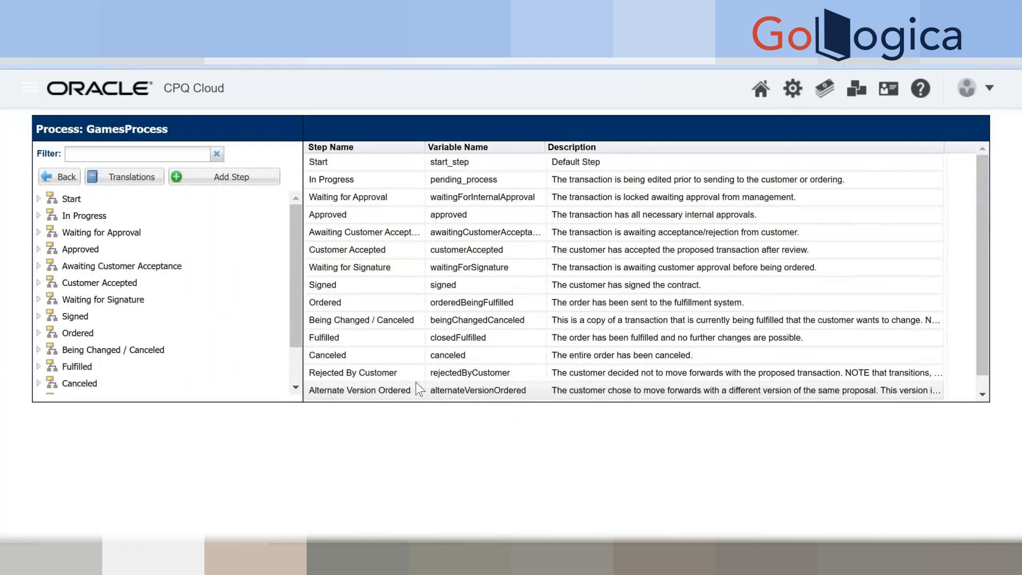
Expand Start > Admin > Save and open the 'Save -> In Progress' transition rule.
left_click(39, 198)
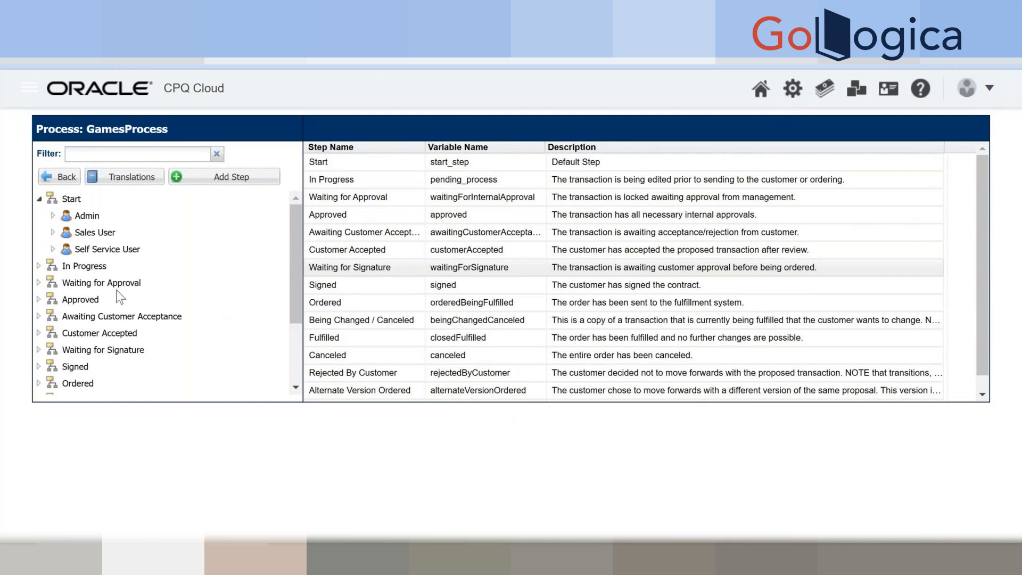
left_click(53, 215)
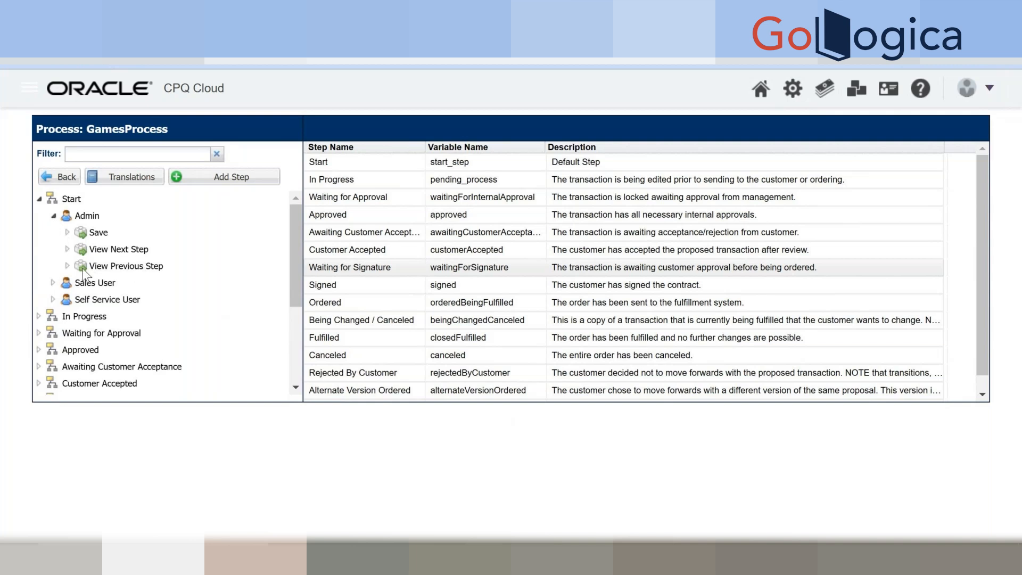
left_click(66, 232)
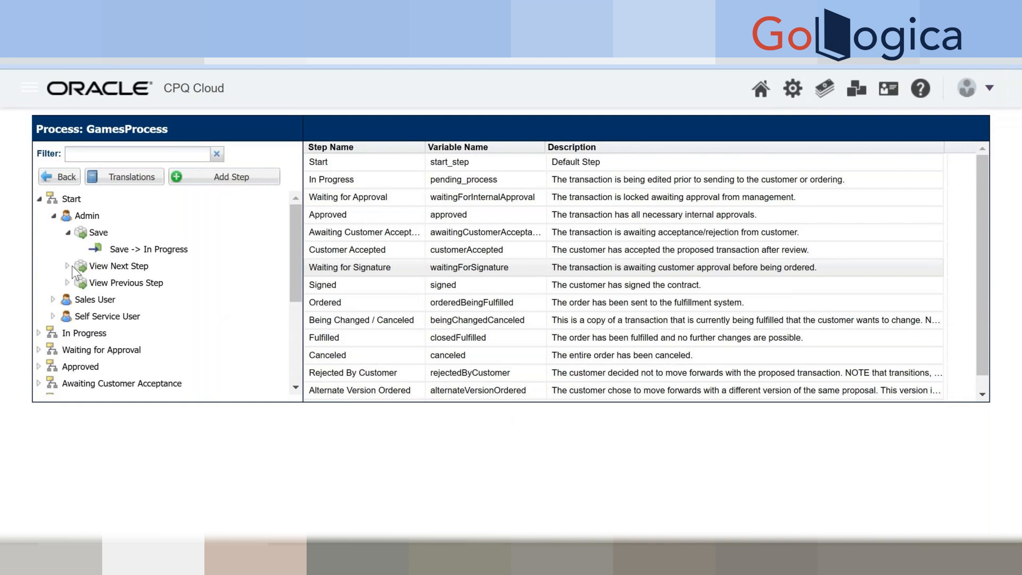
left_click(152, 254)
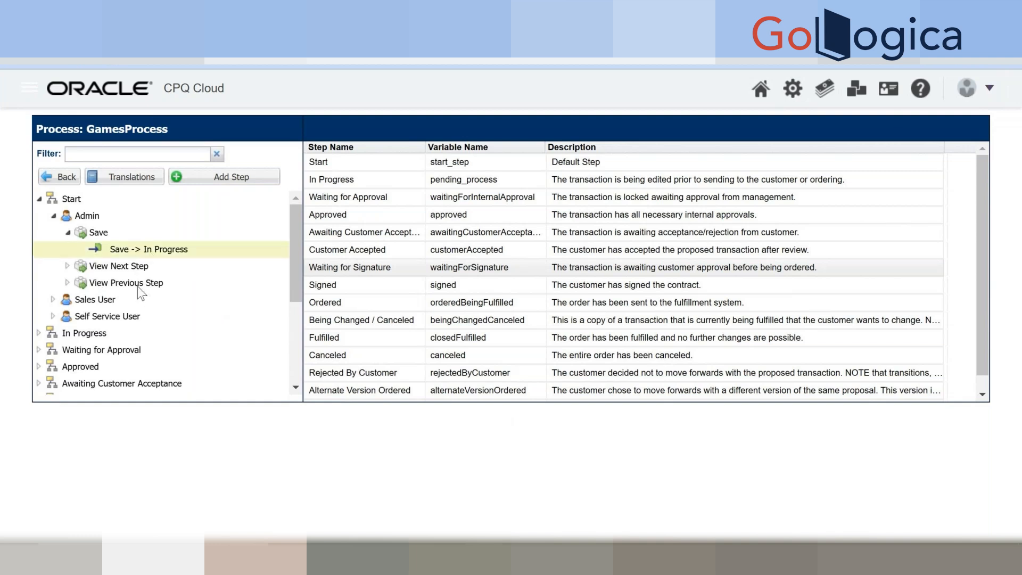
left_click(67, 266)
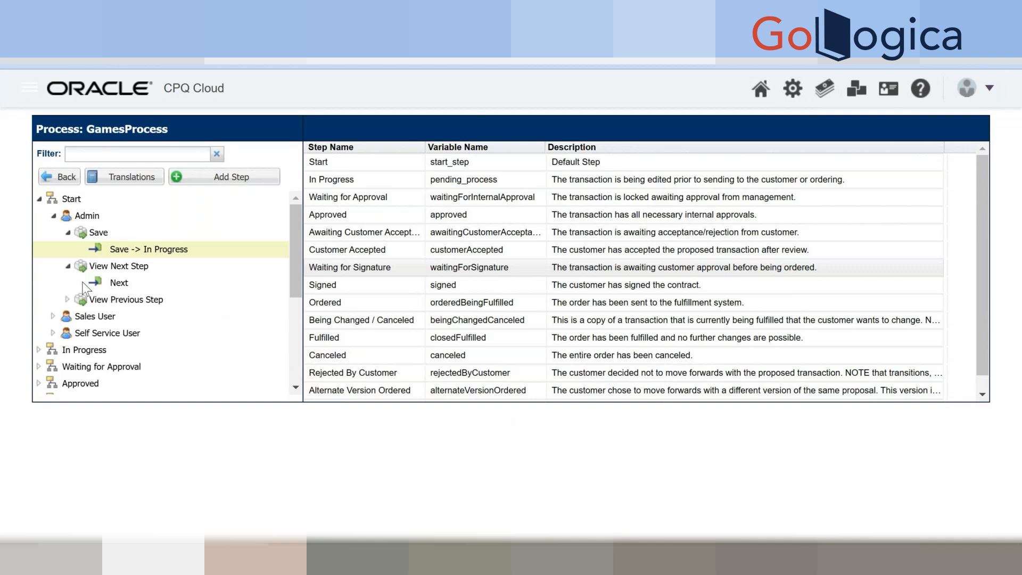
left_click(149, 250)
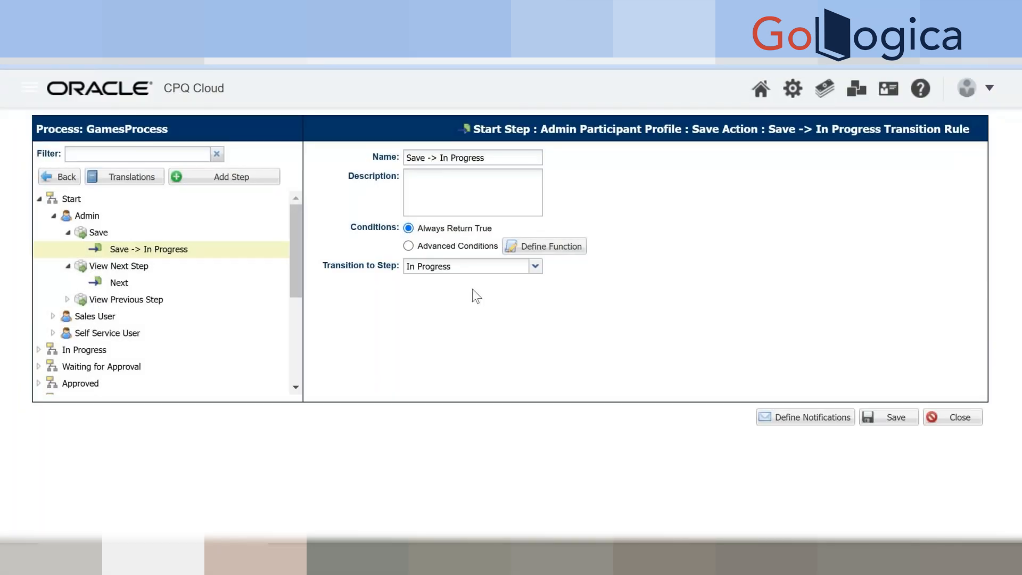
Check the transition's target step, leaving it as In Progress.
left_click(535, 267)
left_click(536, 268)
left_click(536, 268)
left_click(612, 286)
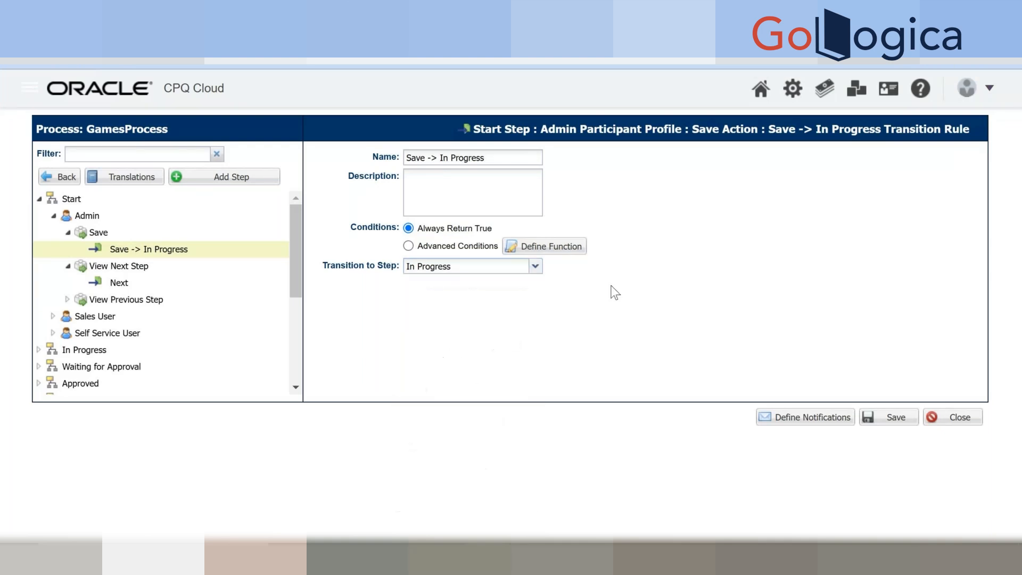
left_click(509, 163)
Inspect View Previous Step and Sales User nodes, then define a notification for Admin Save.
left_click(67, 299)
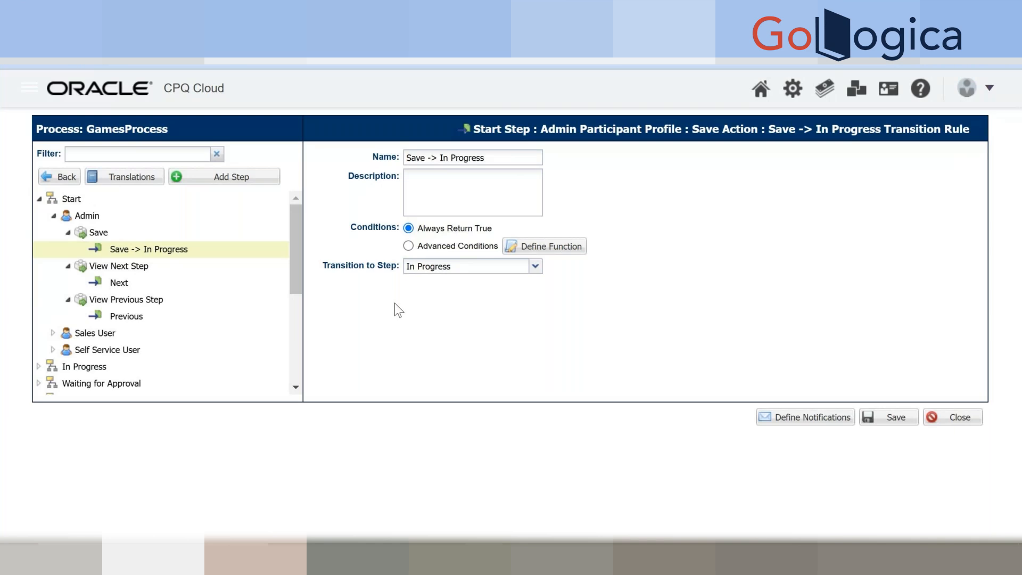
left_click(53, 333)
left_click(68, 350)
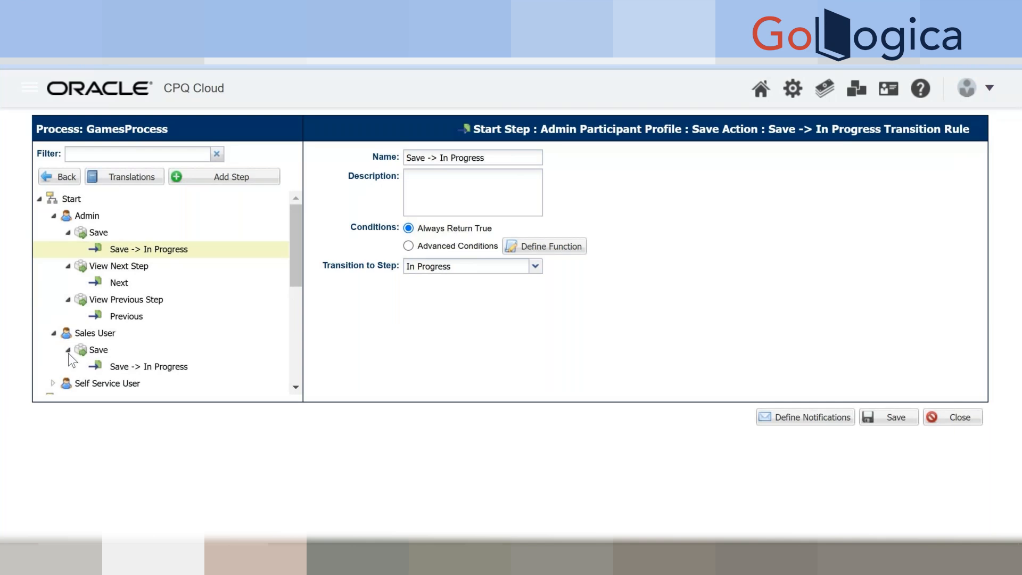
left_click(67, 350)
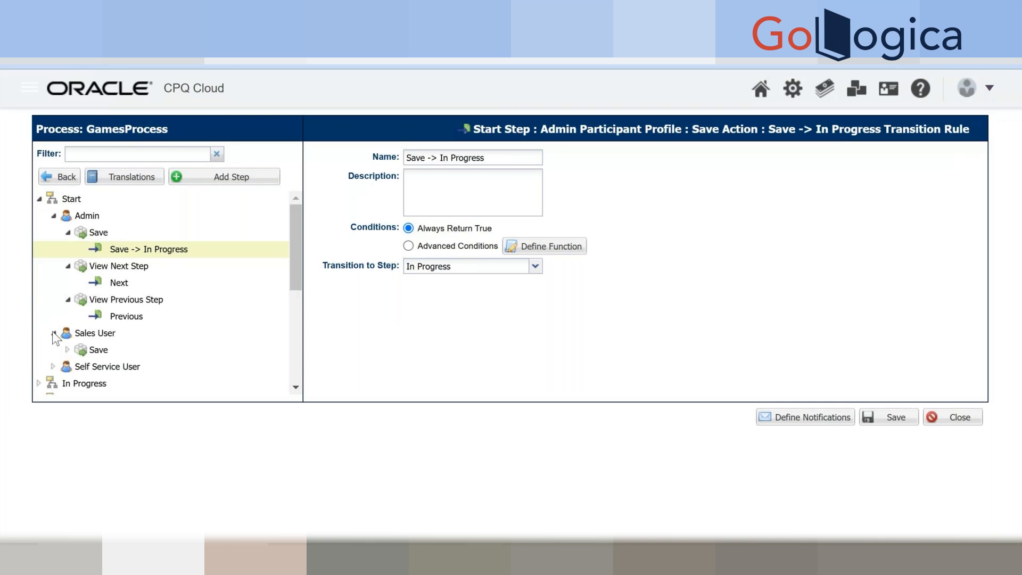
left_click(53, 333)
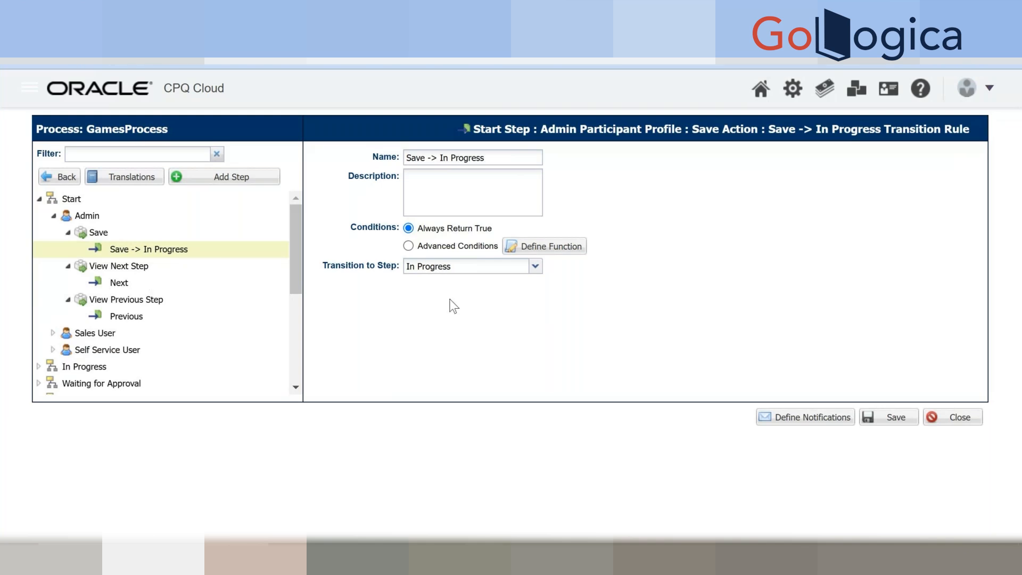
left_click(799, 418)
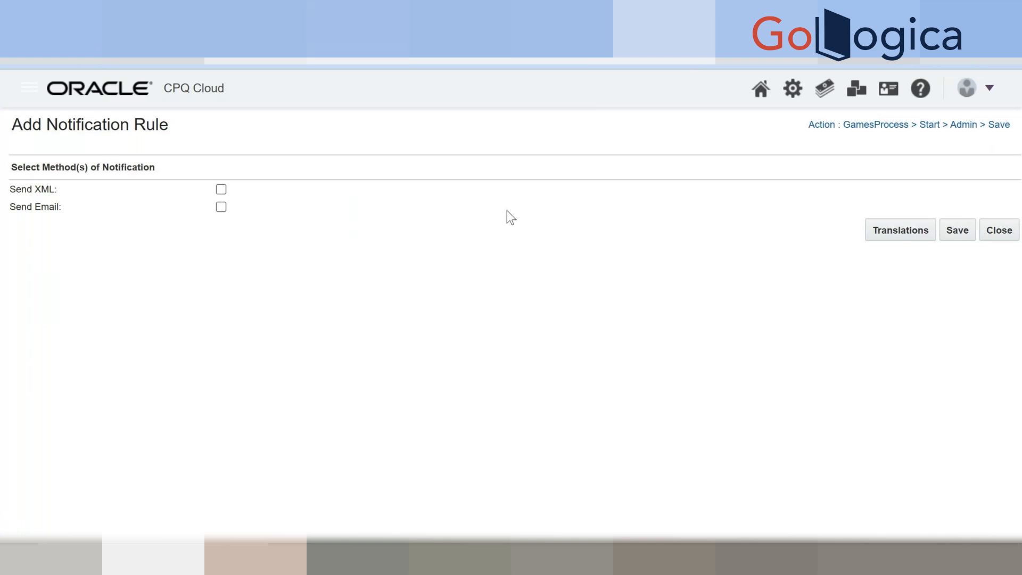
Turn on Send Email and Use Email Template, then list the available email templates.
left_click(221, 207)
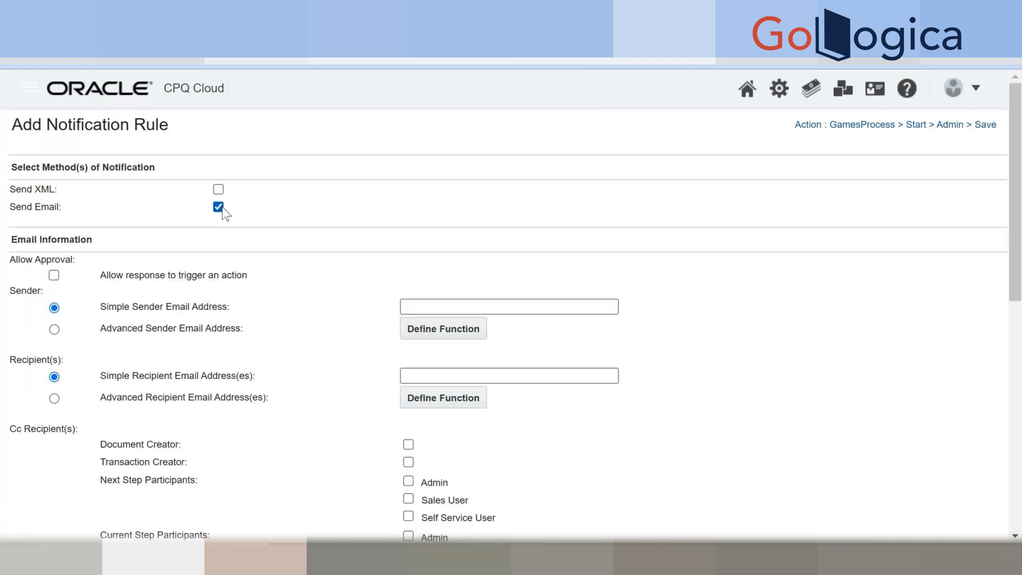
scroll(244, 287, "down", 2)
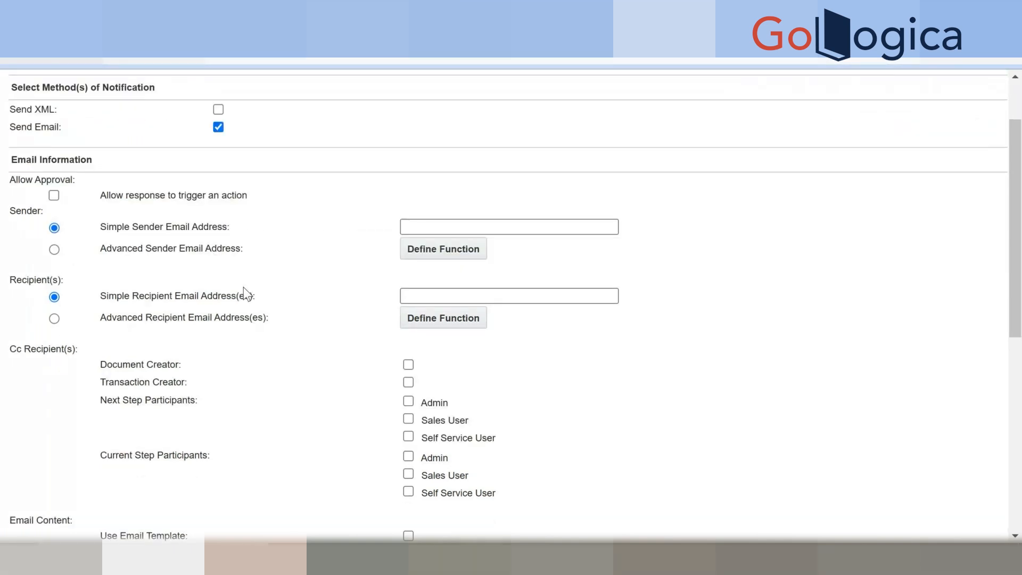
scroll(244, 290, "up", 2)
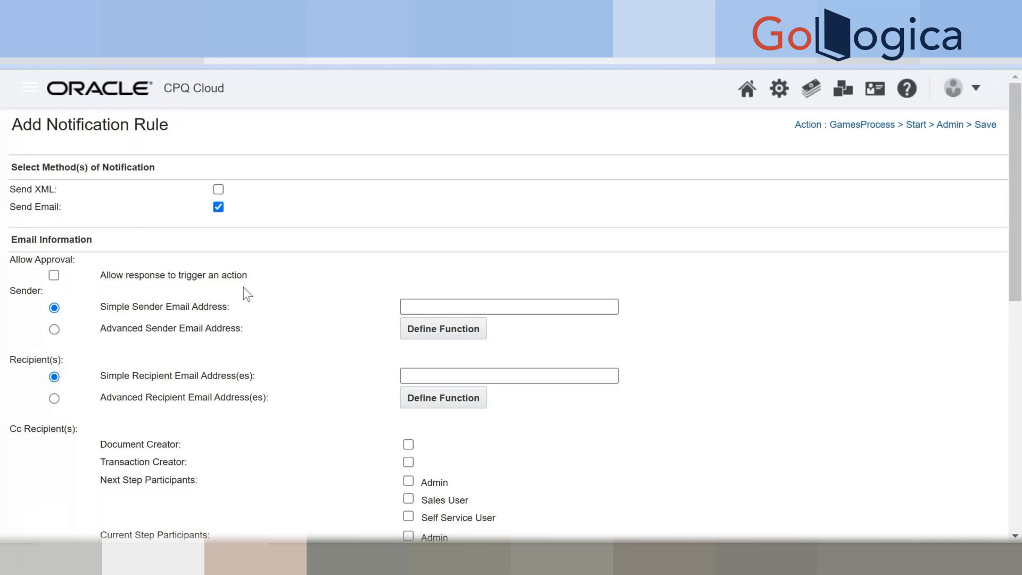
scroll(267, 321, "down", 10)
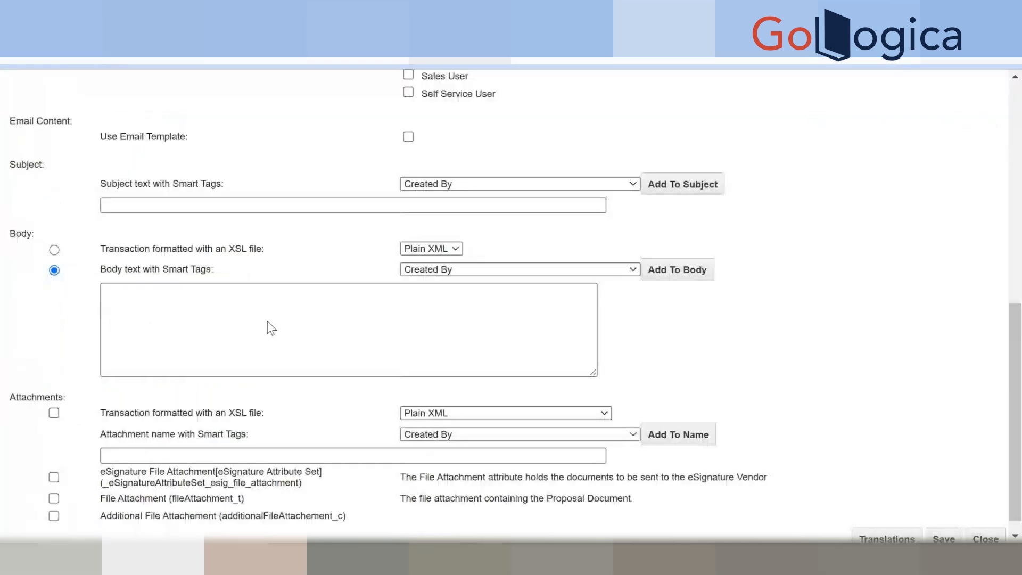
scroll(268, 322, "down", 1)
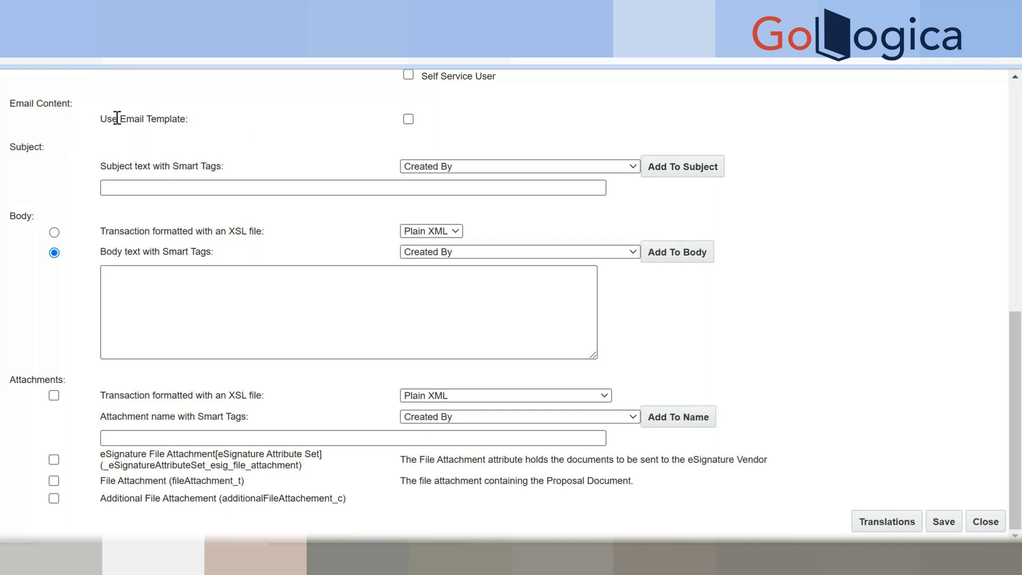
left_click(409, 119)
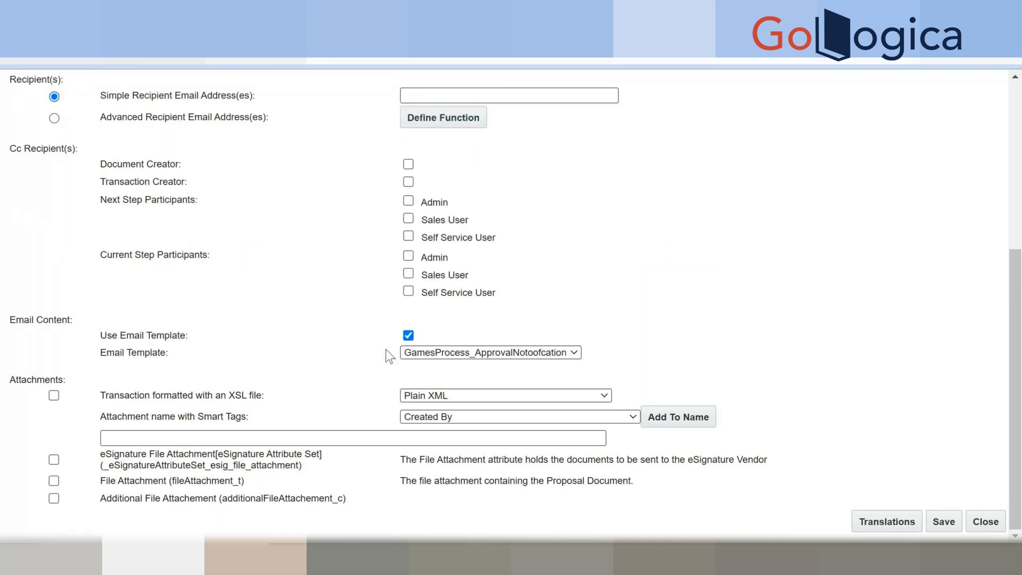
left_click(433, 352)
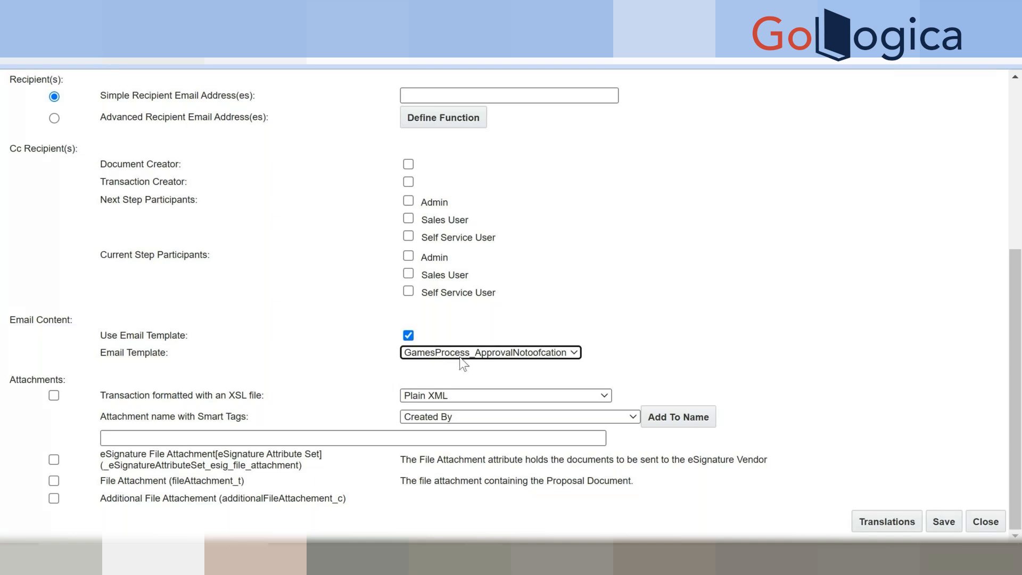
left_click(453, 354)
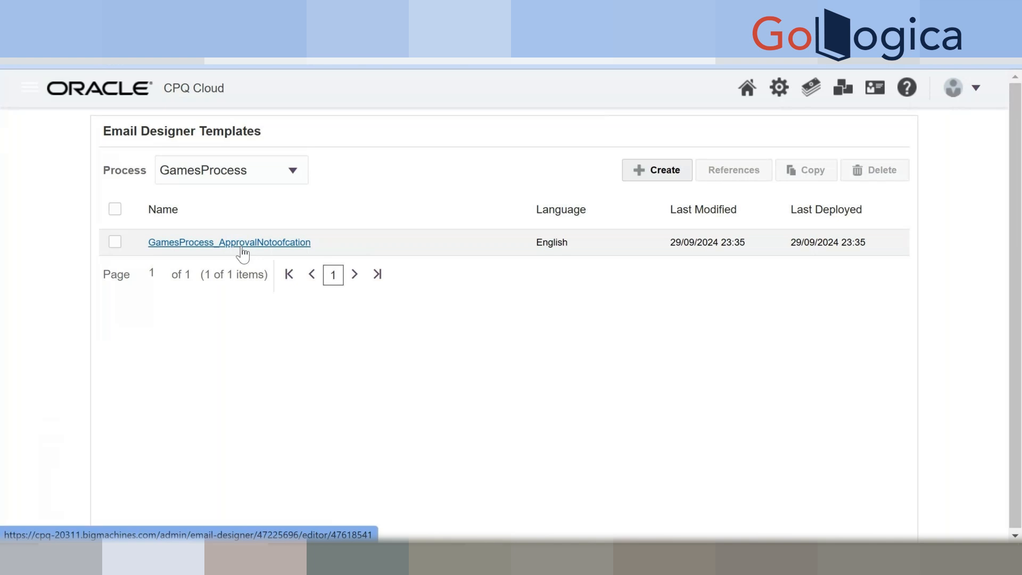
Start a new template from the GamesProcess Email Designer Templates list.
left_click(647, 169)
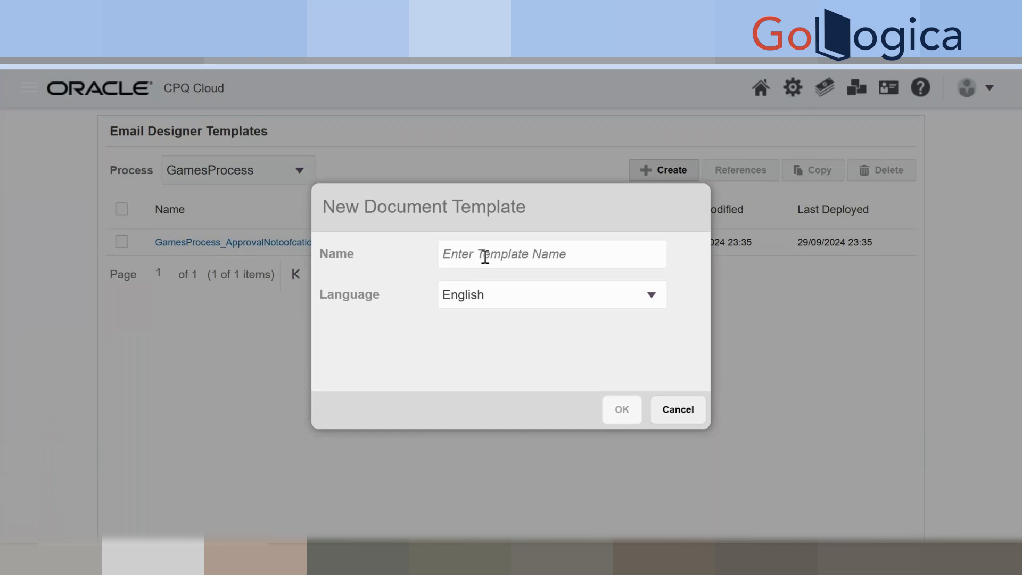
Name the new English template 'EmailTemplateTesting' and confirm its creation.
type("G")
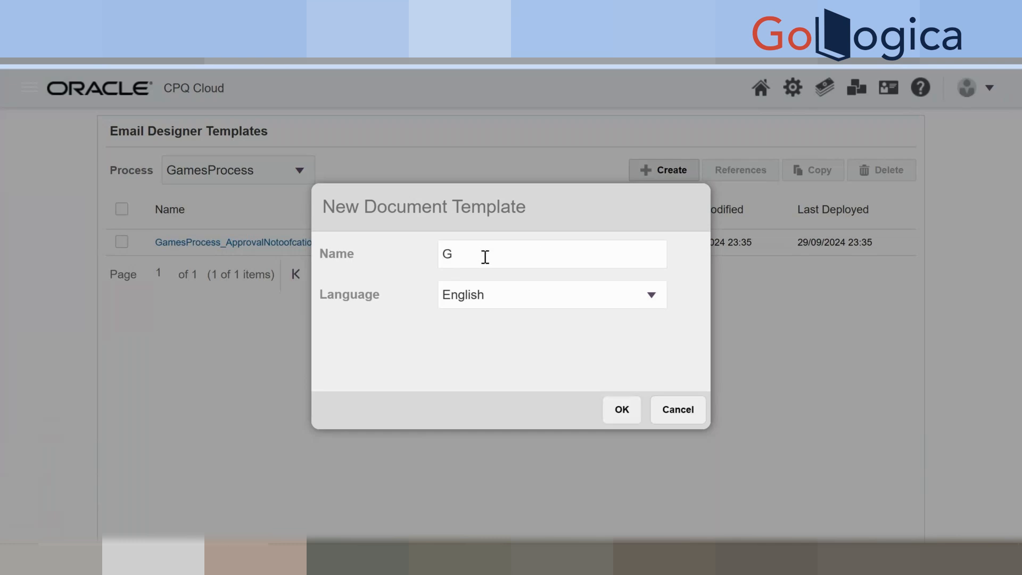
key("BackSpace")
type("Gmam")
key("BackSpace")
key("BackSpace")
key("BackSpace")
key("BackSpace")
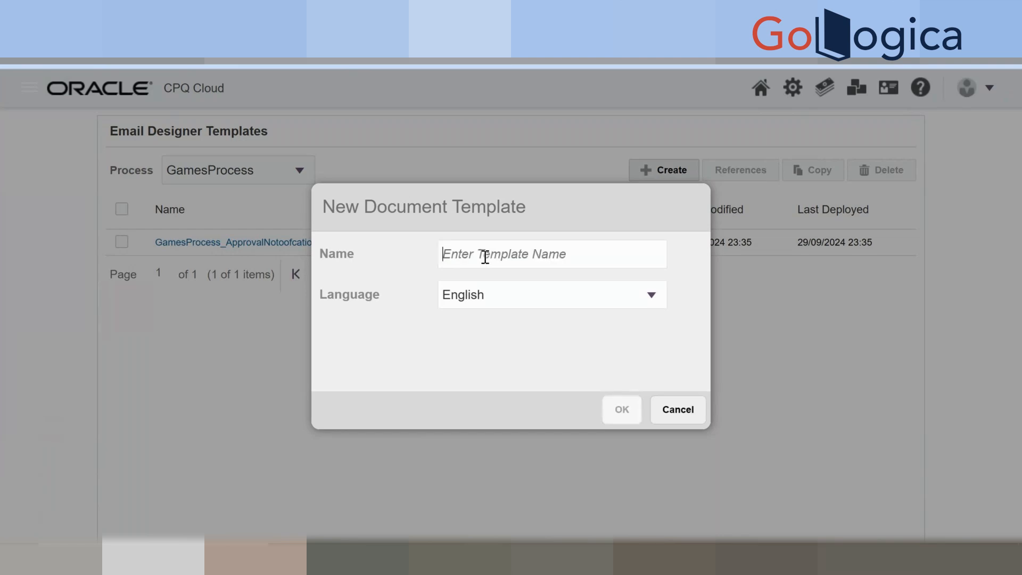
type("Email")
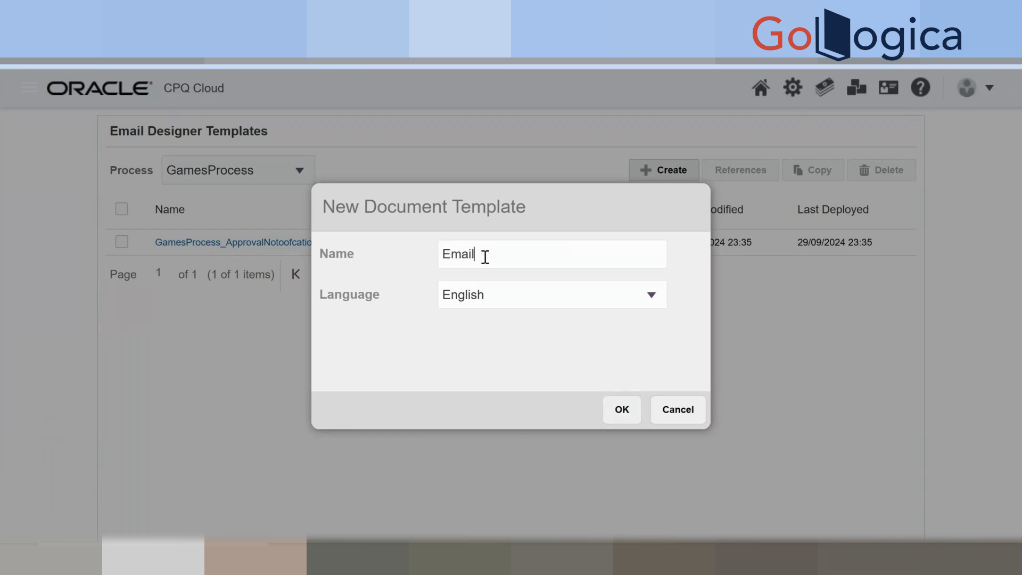
type("TemplateTesting")
key("Tab")
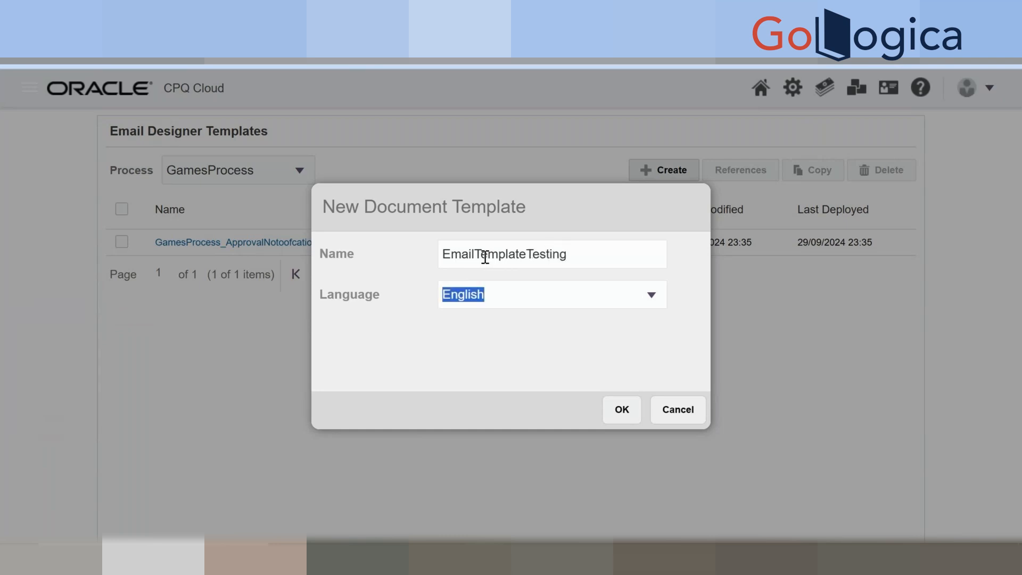
left_click(612, 406)
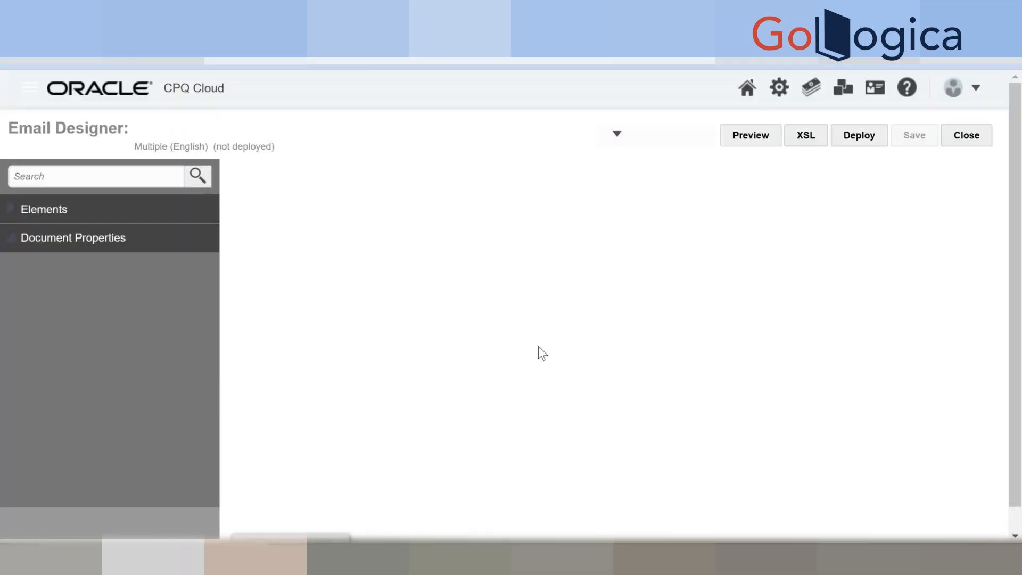
Deploy EmailTemplateTesting and close the Email Designer.
left_click(863, 140)
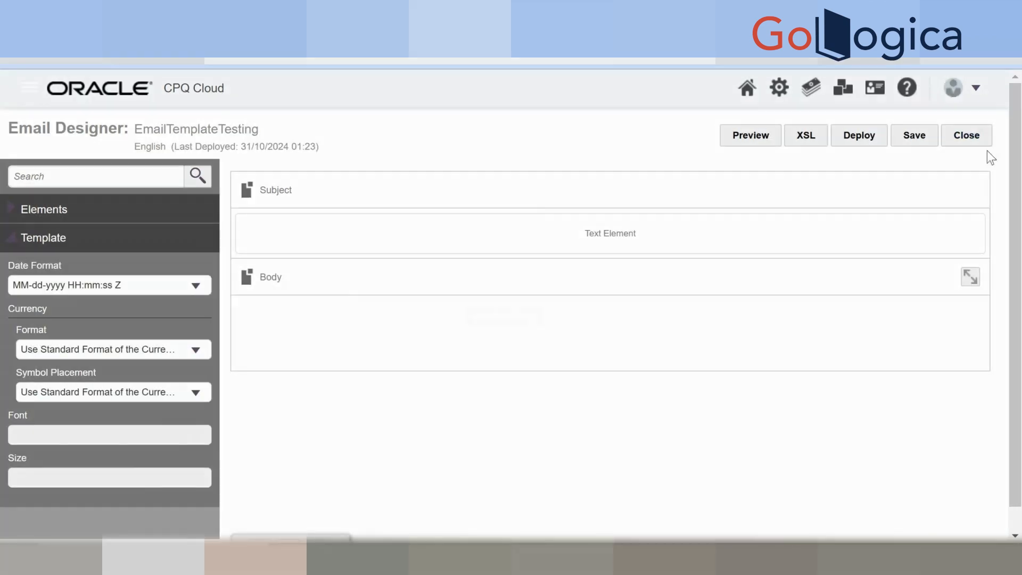
left_click(967, 135)
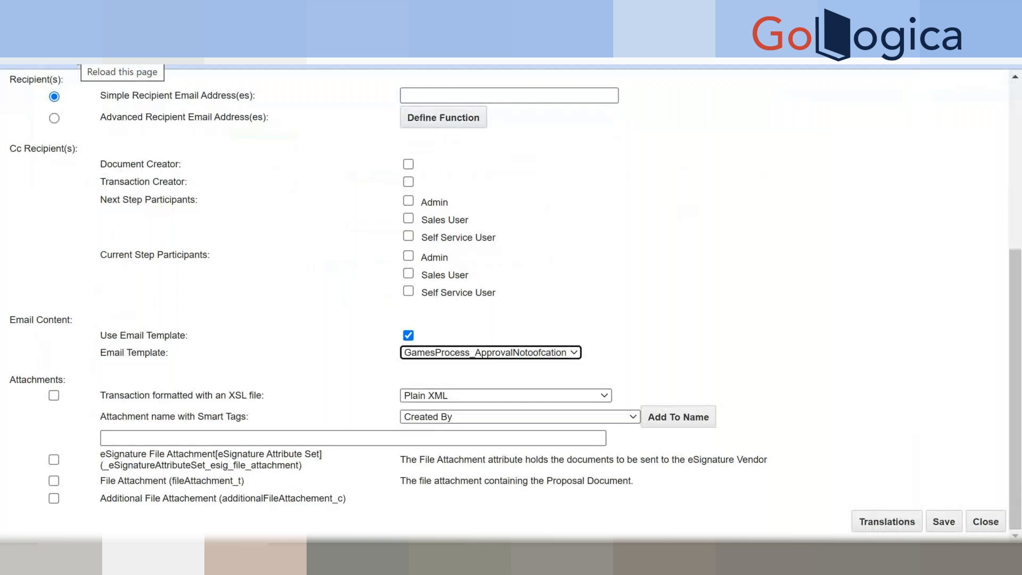
Reload the rule, enable Send Email with Use Email Template, and select EmailTemplateTesting.
left_click(72, 51)
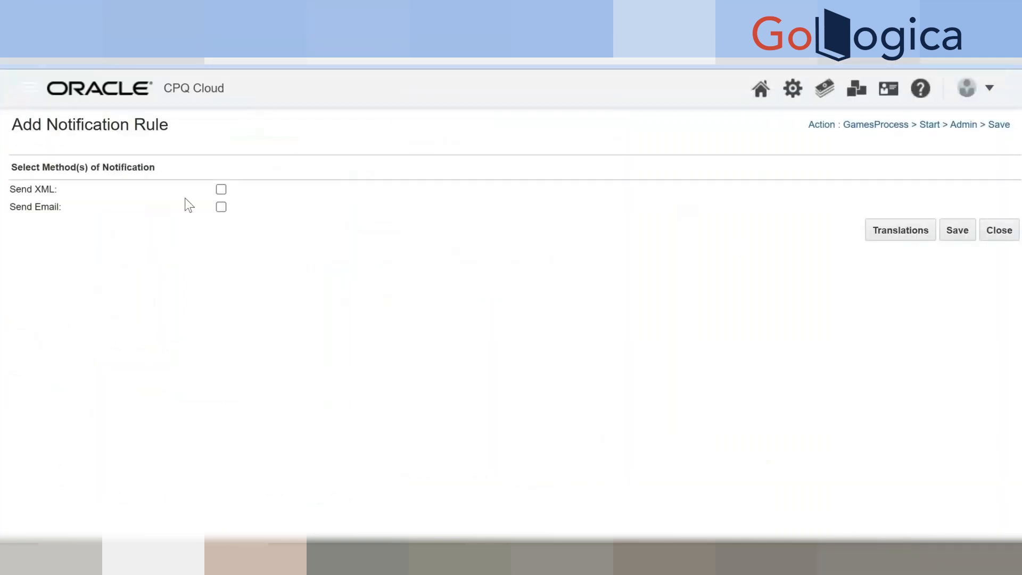
left_click(221, 207)
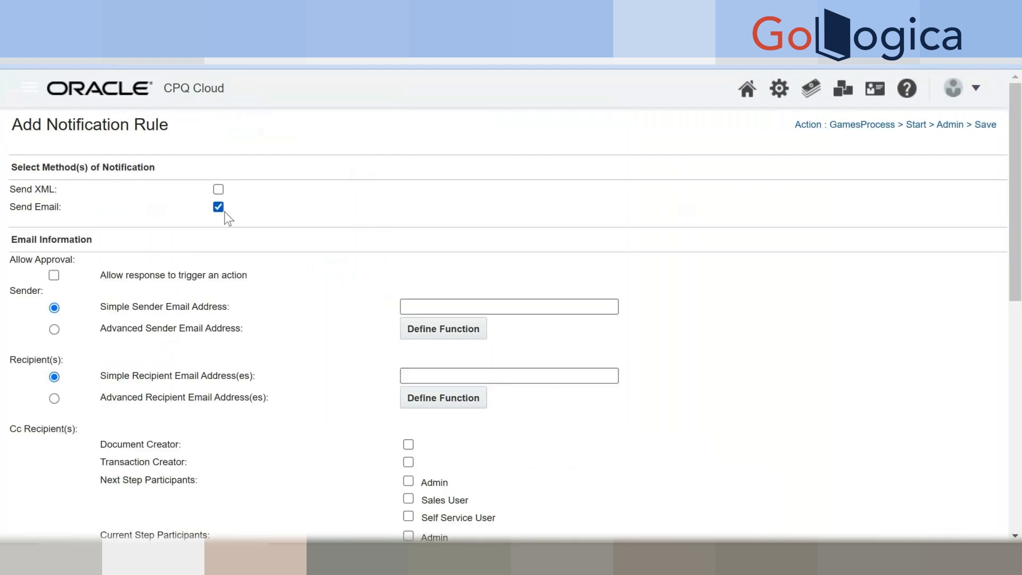
scroll(375, 278, "down", 2)
scroll(375, 278, "down", 6)
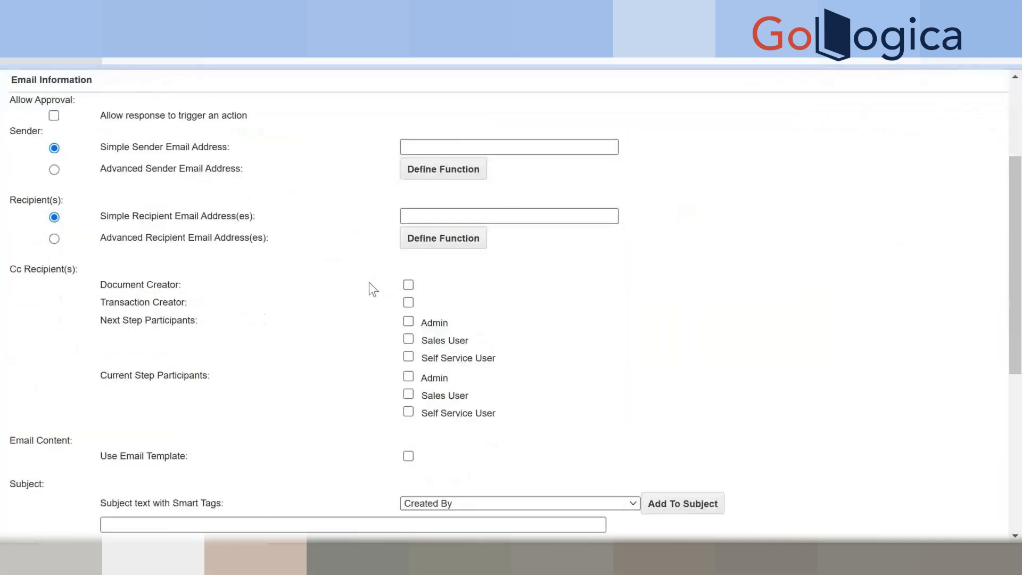
left_click(408, 218)
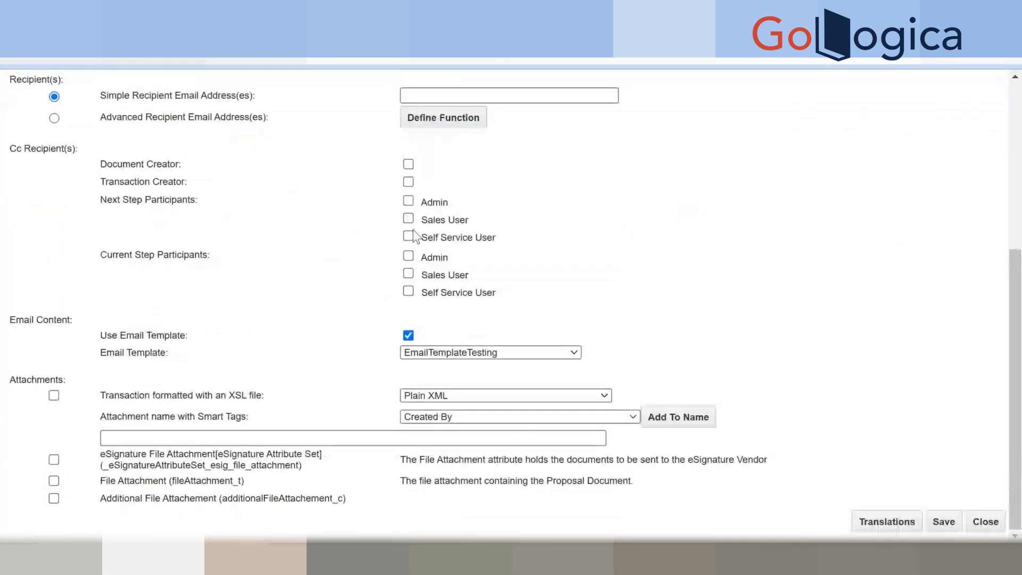
left_click(453, 353)
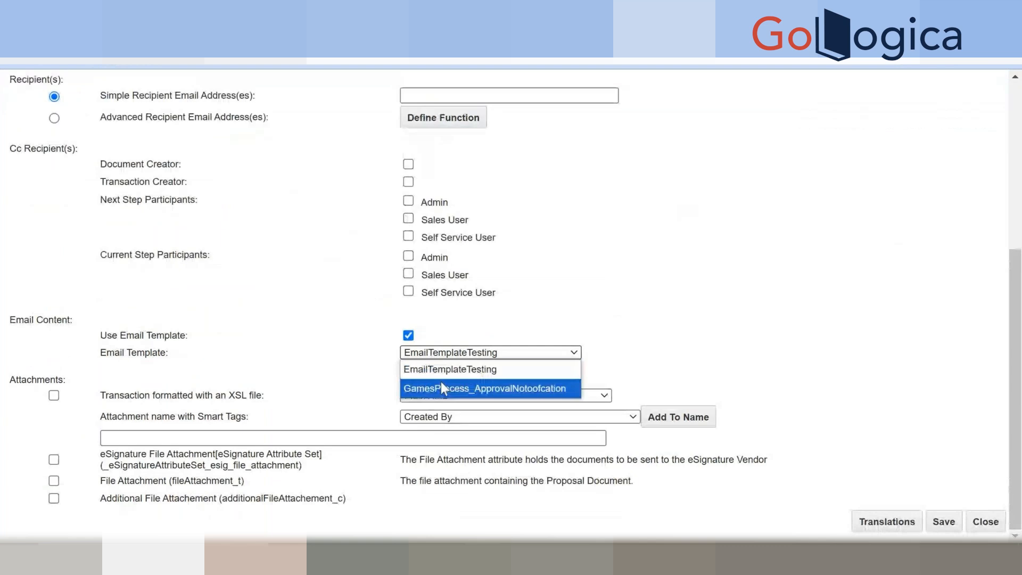
left_click(468, 376)
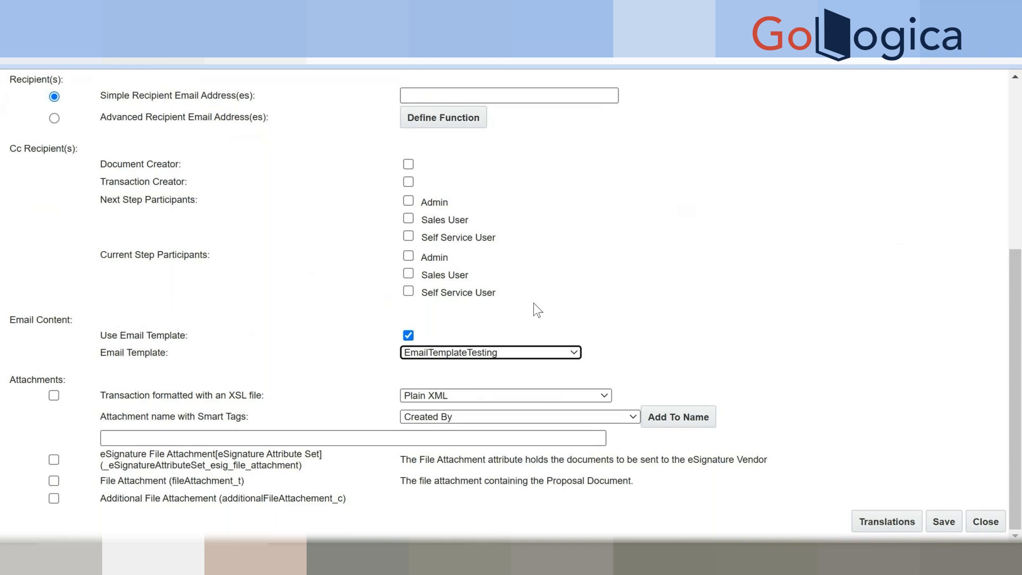
scroll(534, 302, "up", 3)
scroll(534, 302, "up", 2)
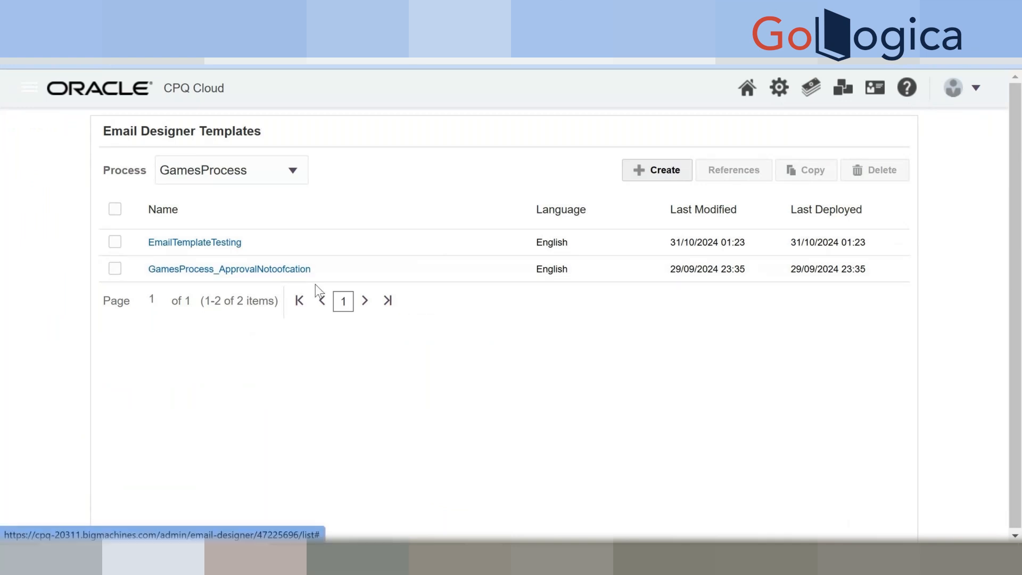
Open EmailTemplateTesting and type the subject 'Start to InProgress step transision'.
left_click(184, 243)
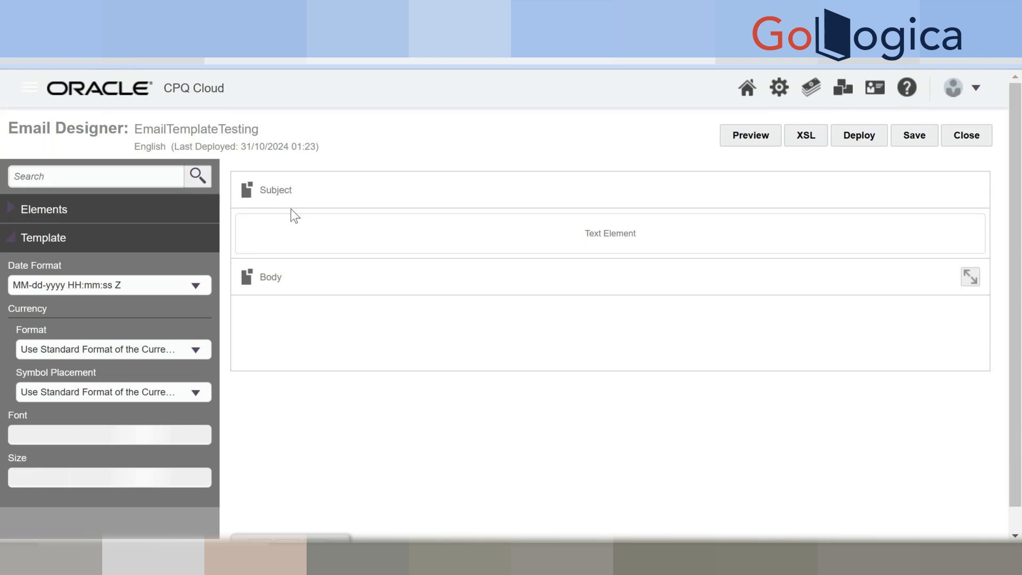
double_click(294, 241)
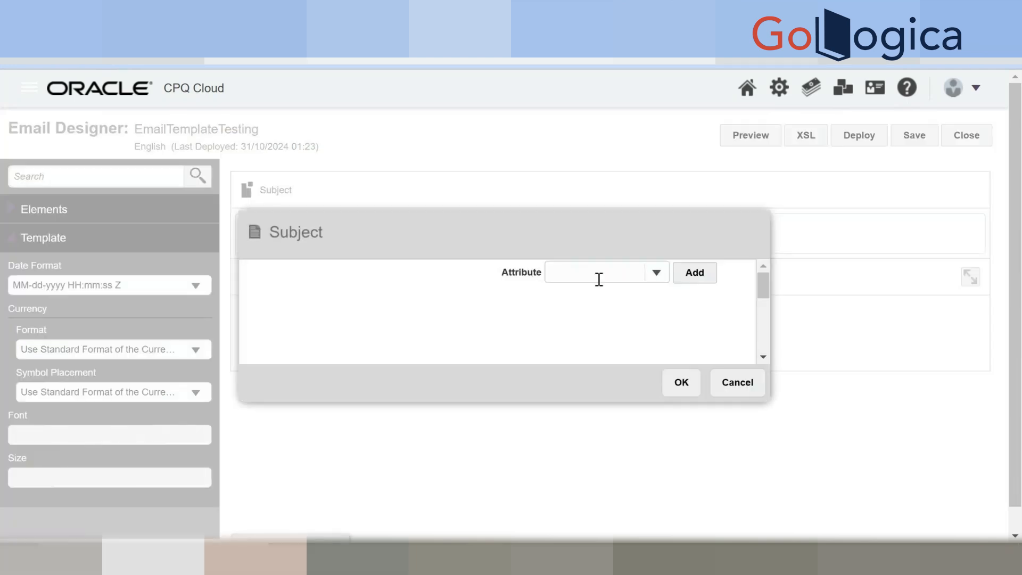
left_click(650, 279)
left_click(388, 291)
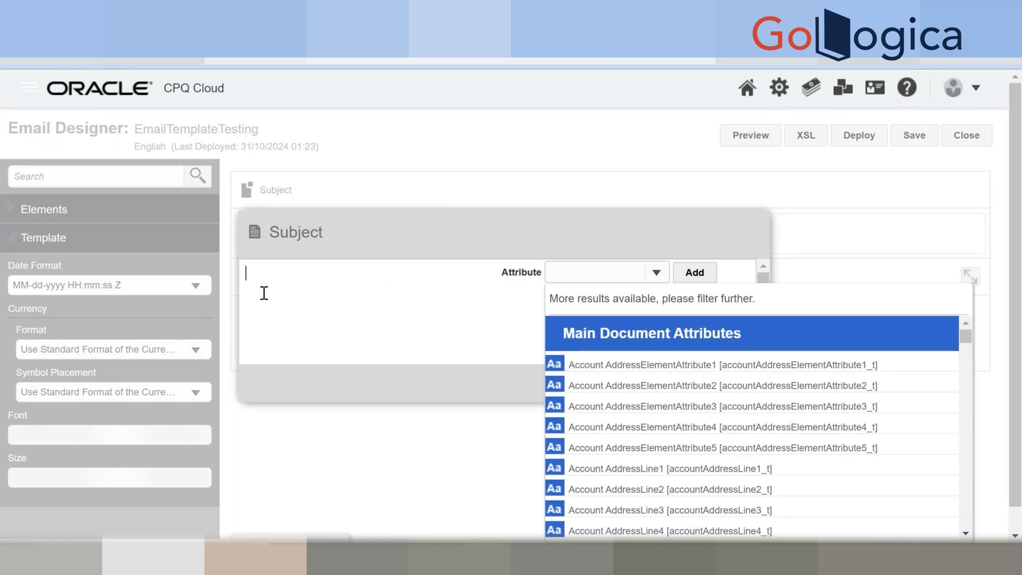
type("'")
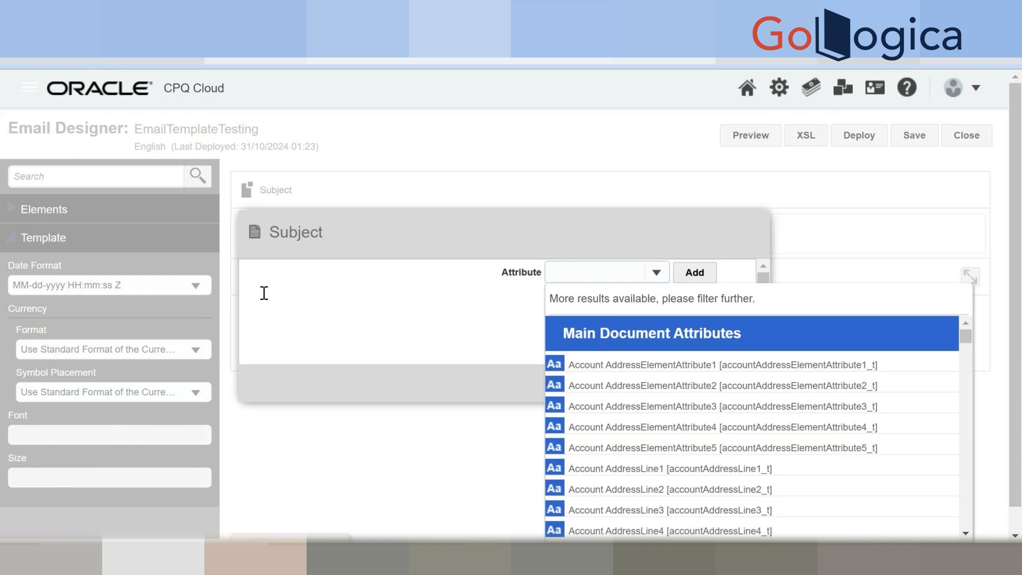
type("Start to InProgr")
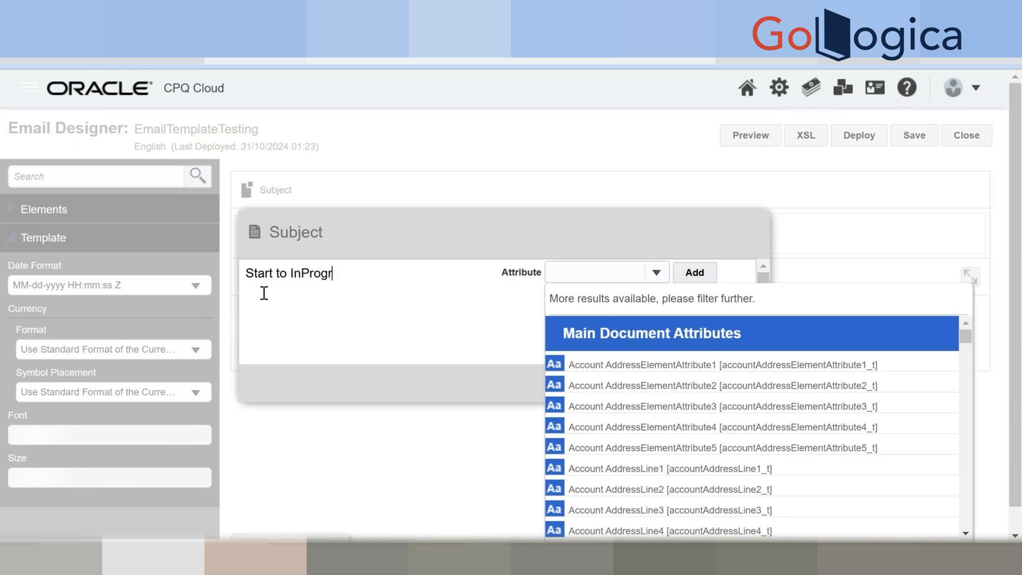
type("ess step transisii")
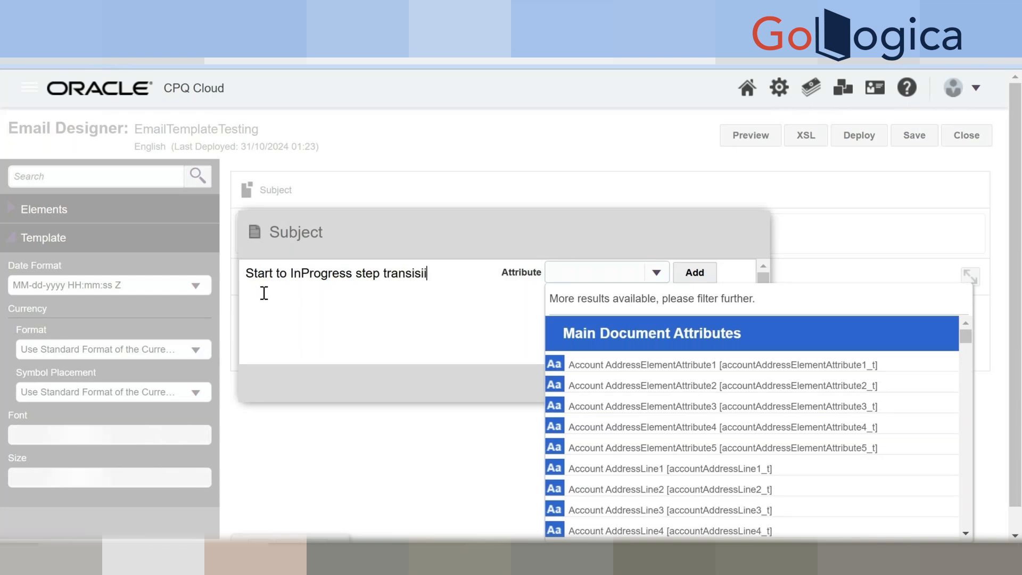
key("BackSpace")
type("on")
Remove the trailing space after 'transision' and confirm the subject line.
left_click(421, 276)
left_click(487, 292)
left_click(625, 271)
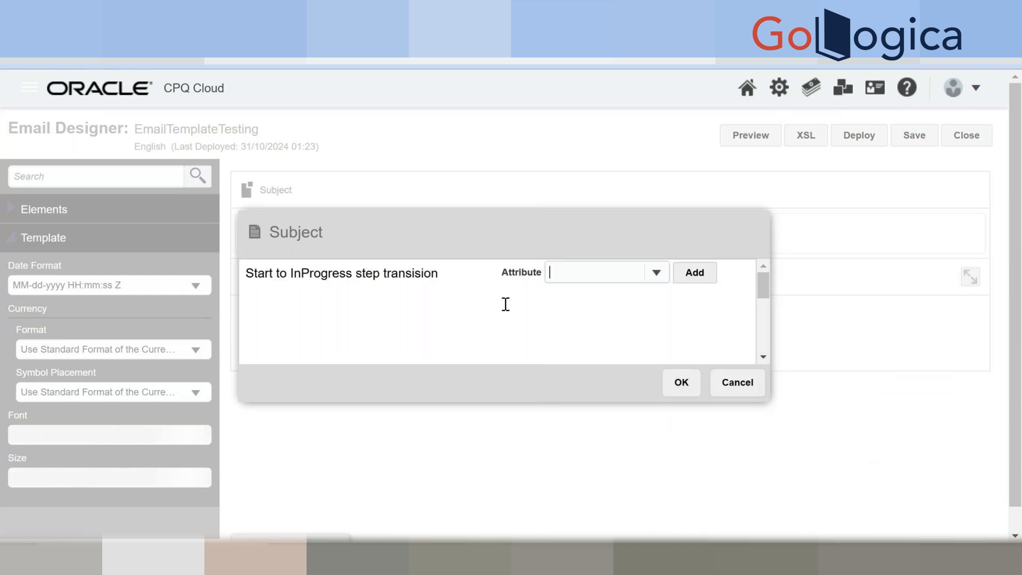
double_click(426, 274)
left_click(471, 294)
key("BackSpace")
left_click(682, 384)
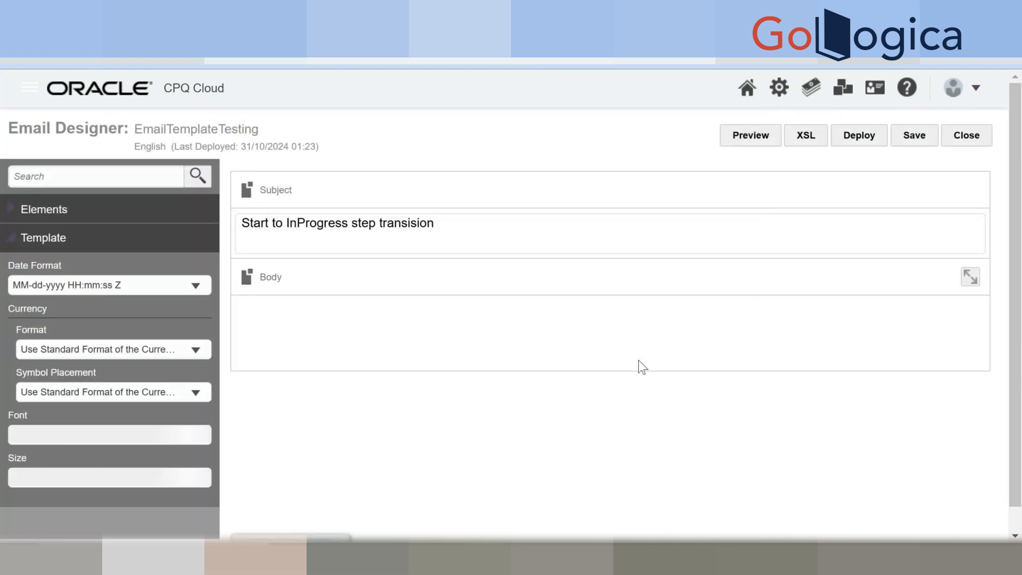
Redeploy EmailTemplateTesting and return to the Add Notification Rule page.
left_click(878, 139)
left_click(319, 19)
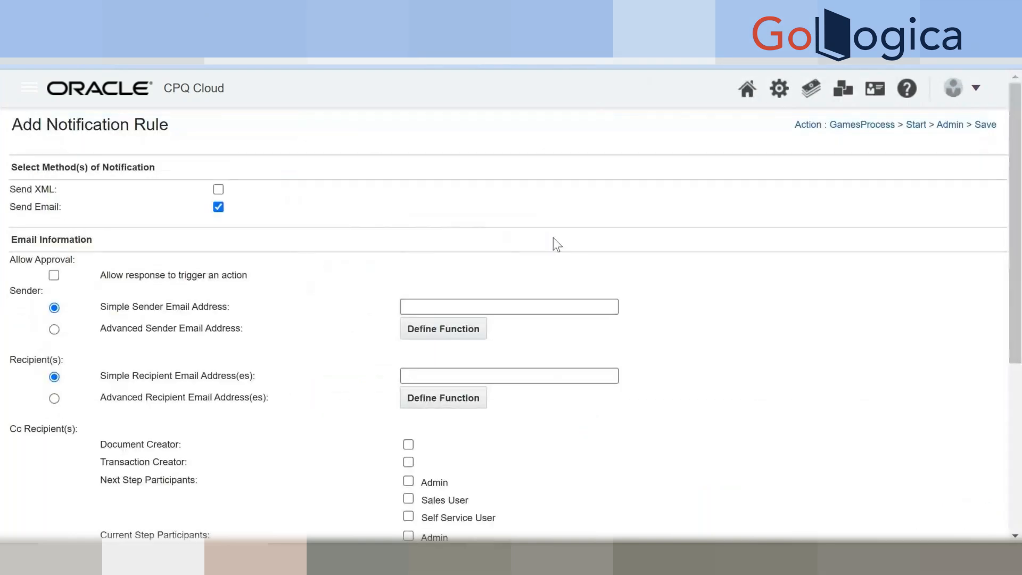
Keep EmailTemplateTesting as the email template and attempt to save the rule.
scroll(554, 238, "down", 5)
scroll(551, 248, "down", 1)
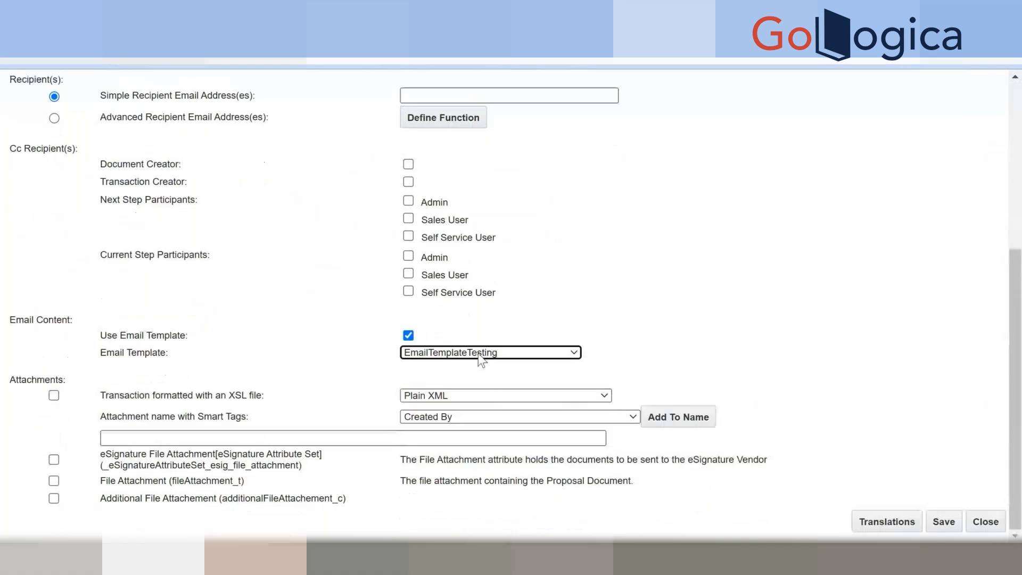
left_click(478, 354)
left_click(478, 355)
left_click(943, 522)
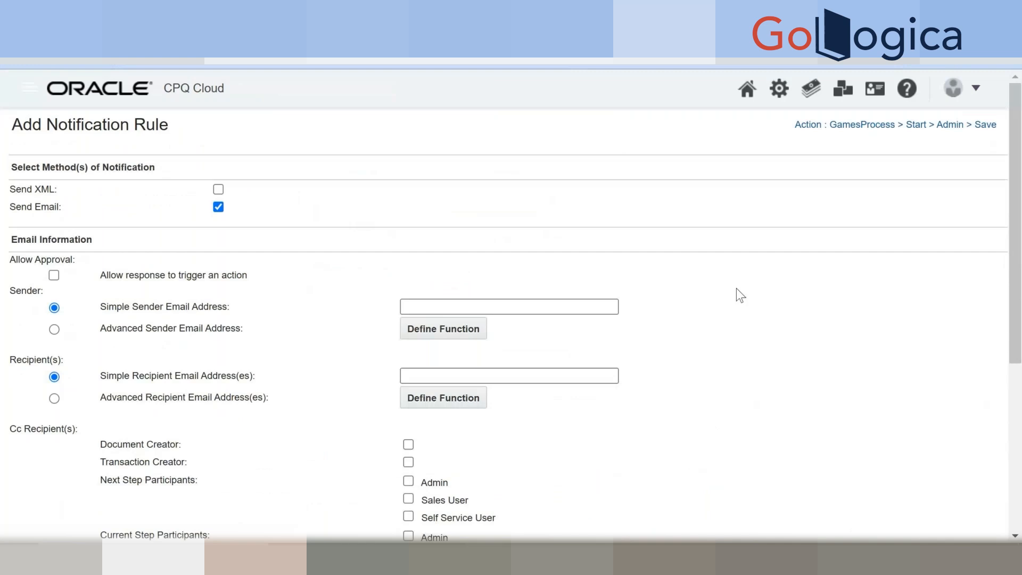
Fill in the Simple Recipient Email Address with the recipient's e-mail and save the rule.
scroll(793, 311, "down", 2)
scroll(793, 311, "down", 3)
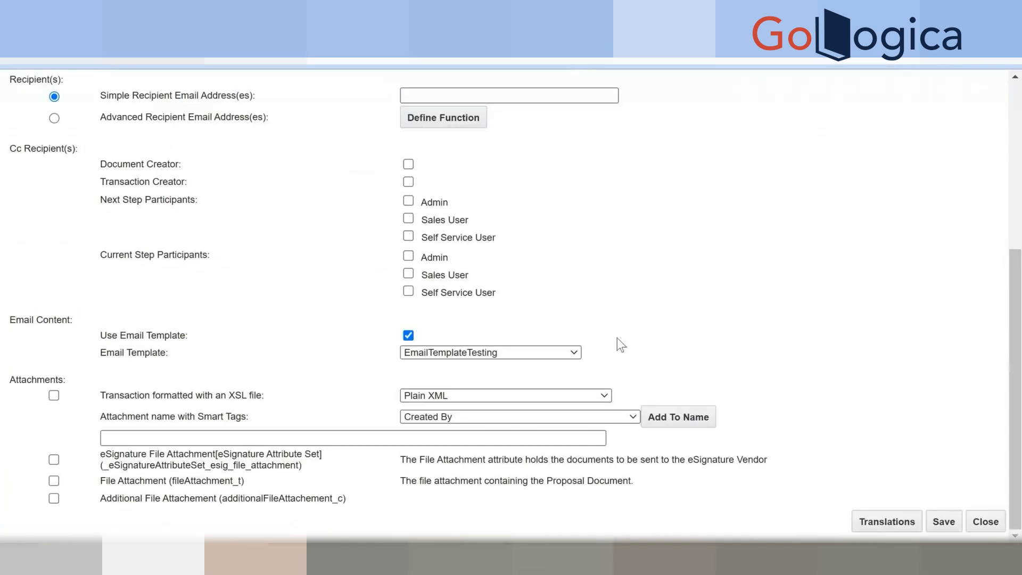
scroll(618, 347, "up", 5)
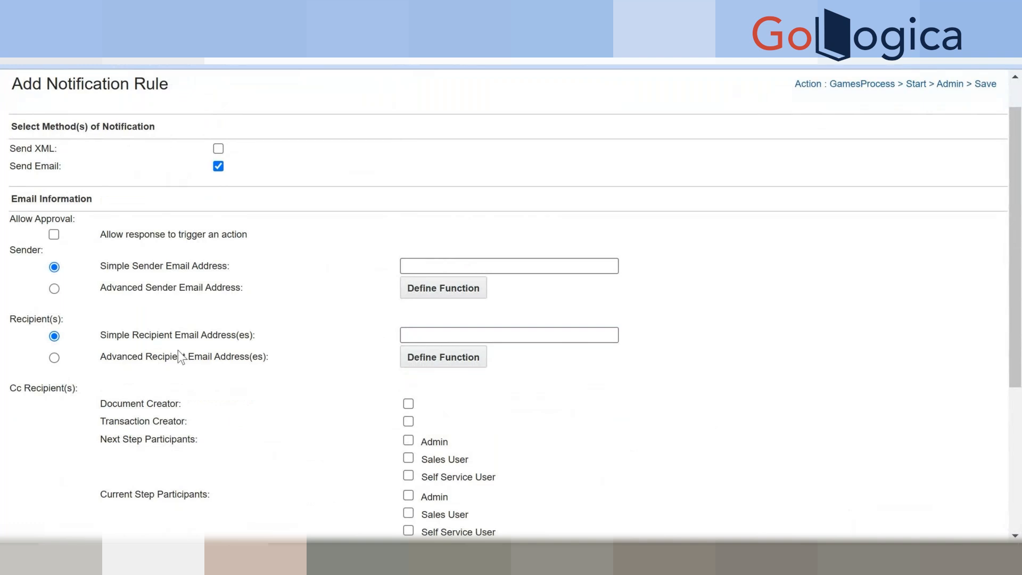
left_click(457, 336)
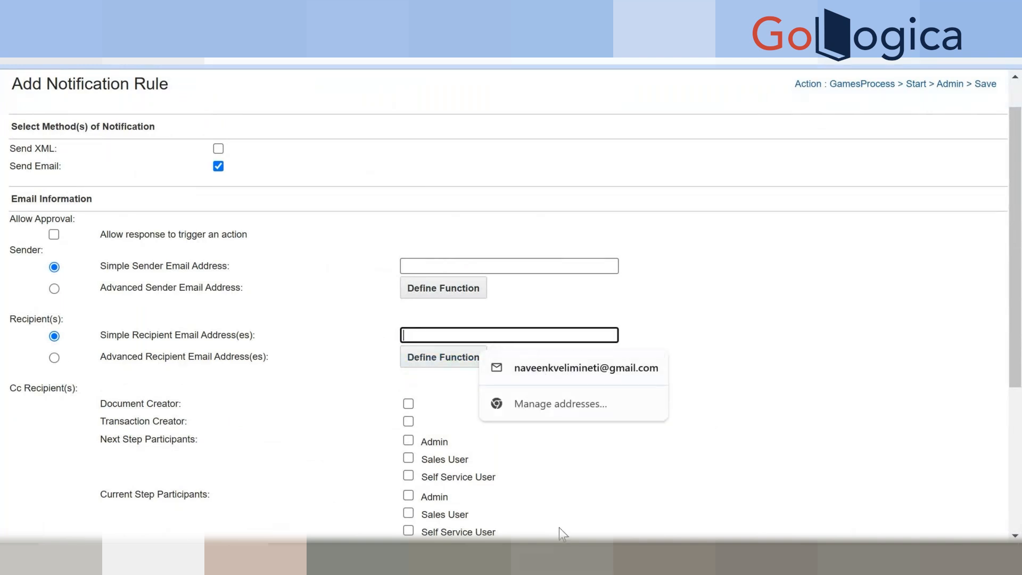
left_click(562, 561)
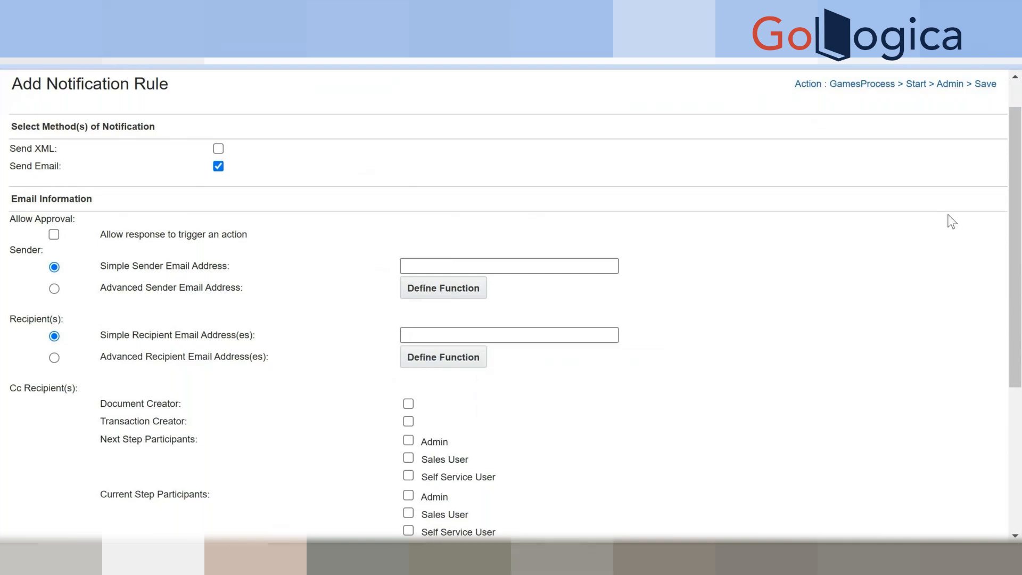
left_click(796, 216)
left_click(424, 334)
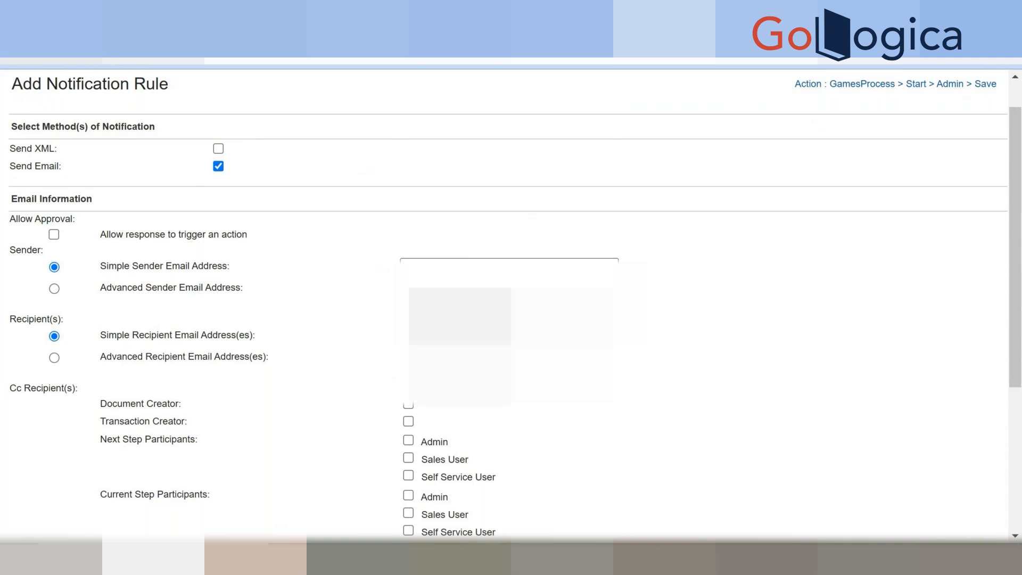
scroll(948, 526, "down", 5)
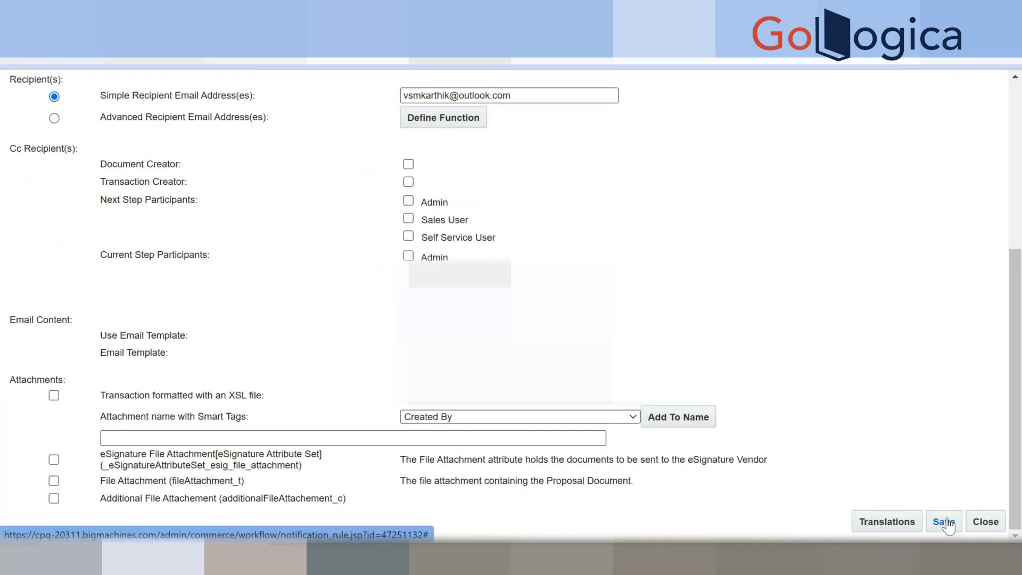
left_click(946, 523)
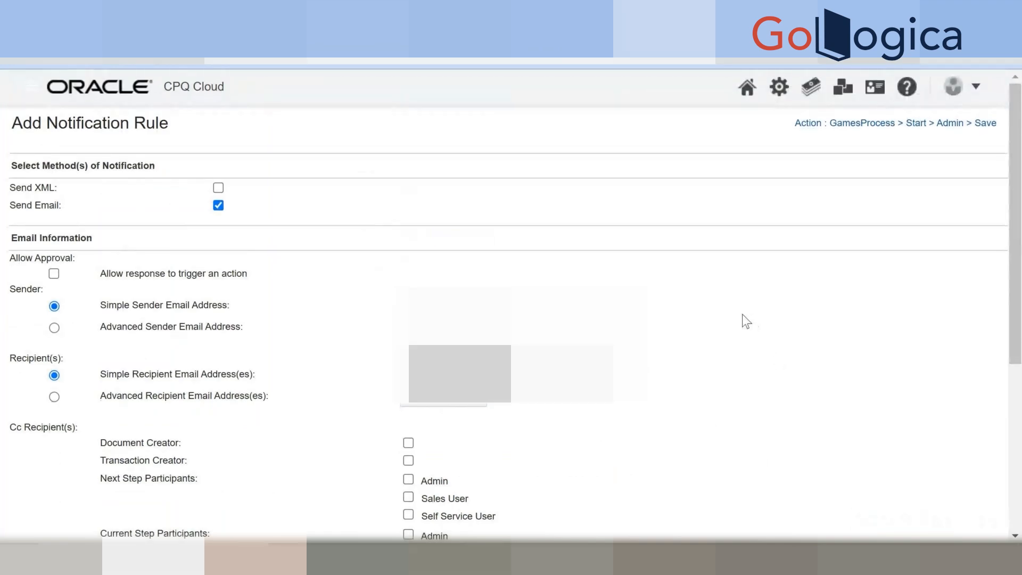
scroll(742, 319, "down", 2)
scroll(740, 328, "down", 5)
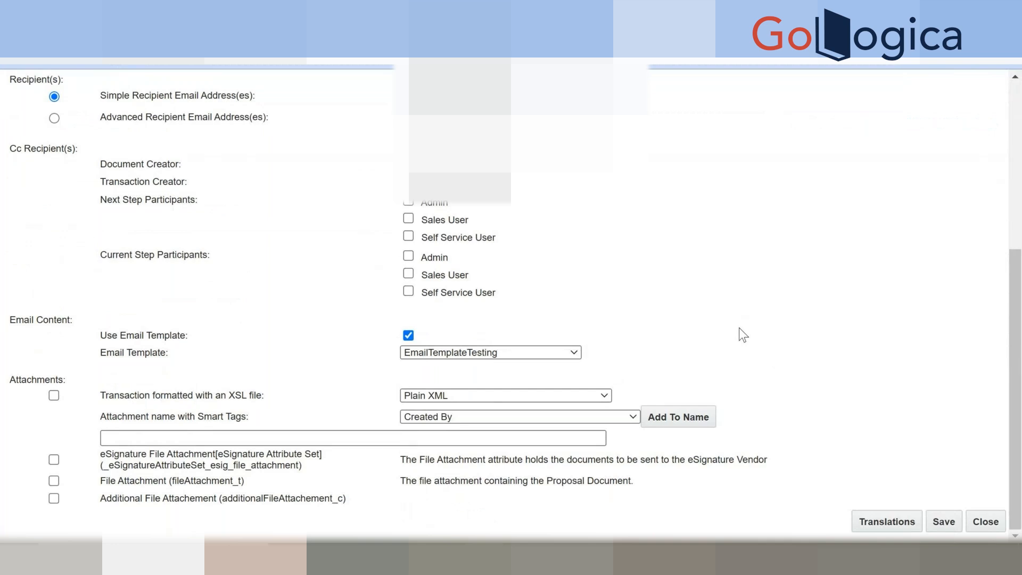
scroll(866, 410, "up", 4)
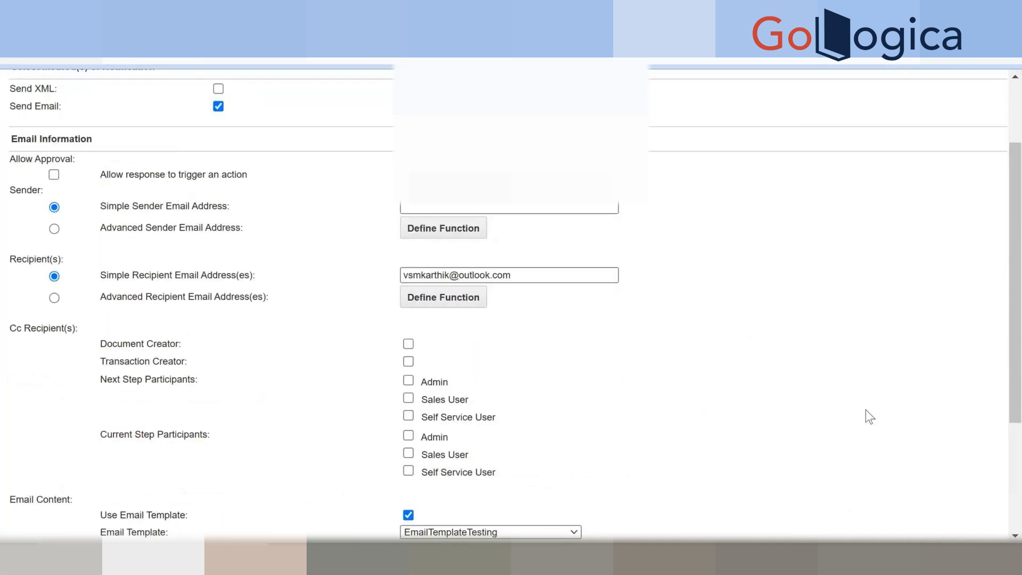
scroll(870, 417, "up", 2)
scroll(783, 160, "down", 6)
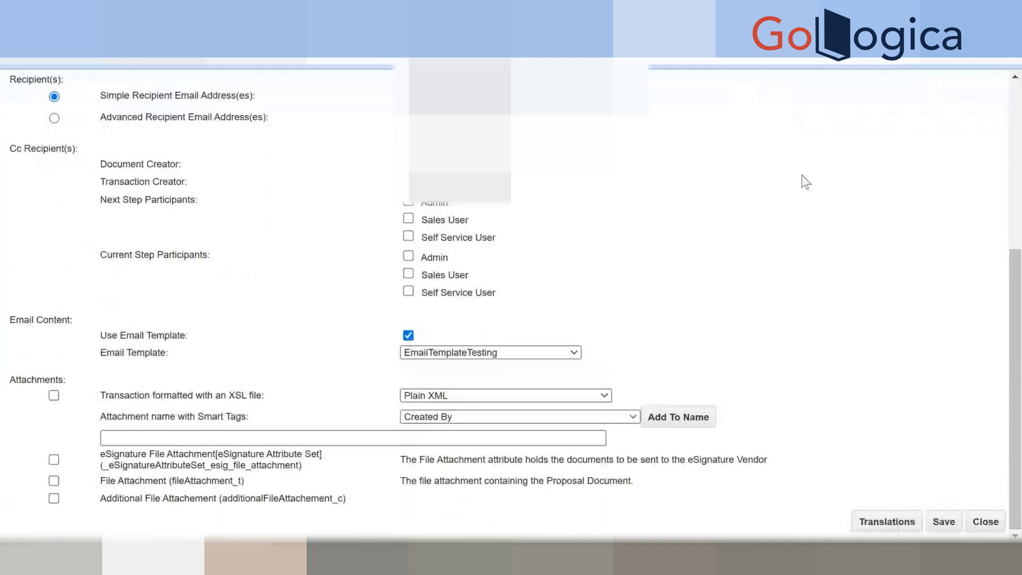
Close the rule, deploy GamesProcess, and refresh until Last Deployed shows 31/10/2024 01:26.
left_click(991, 527)
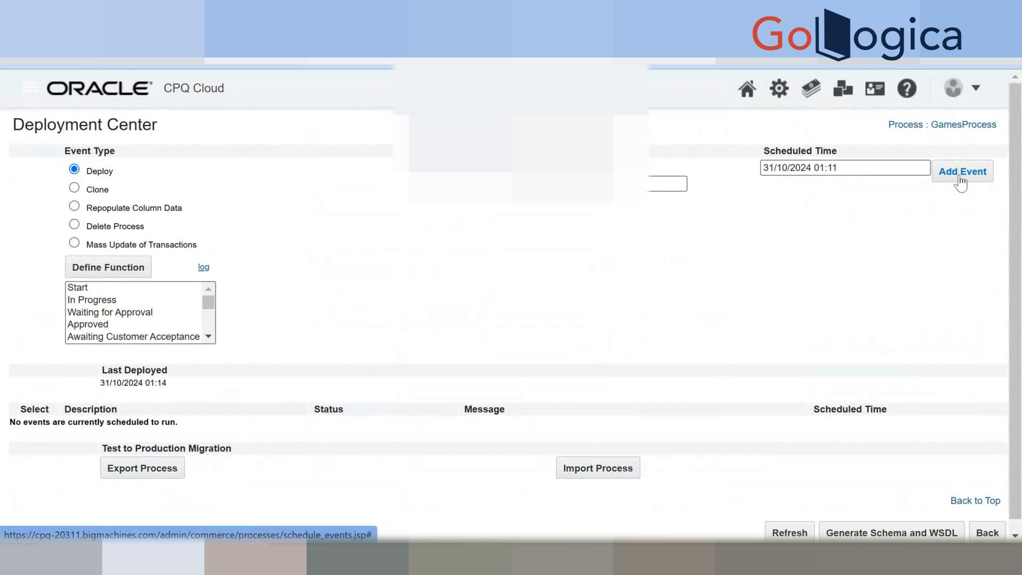
left_click(961, 183)
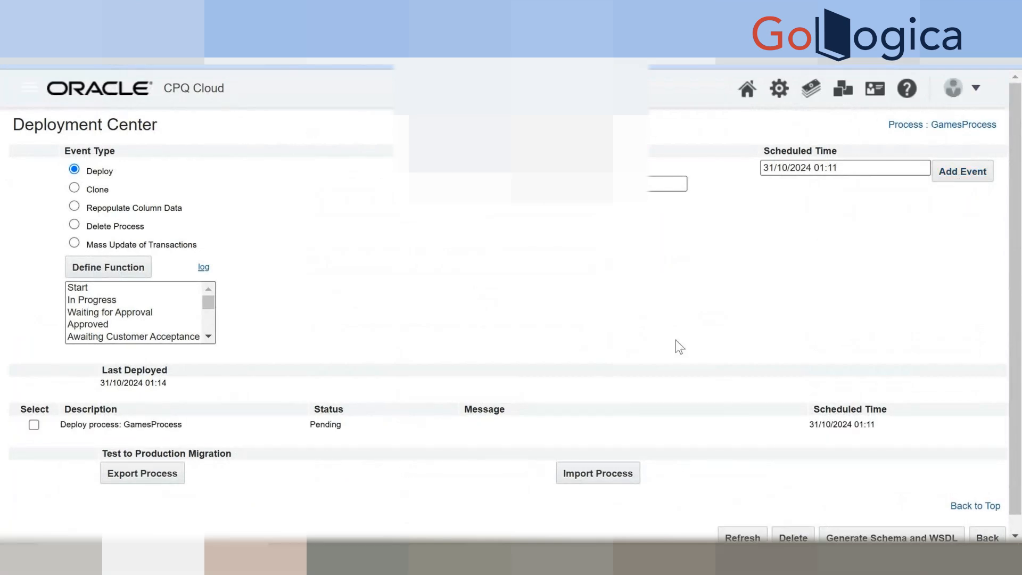
left_click(725, 535)
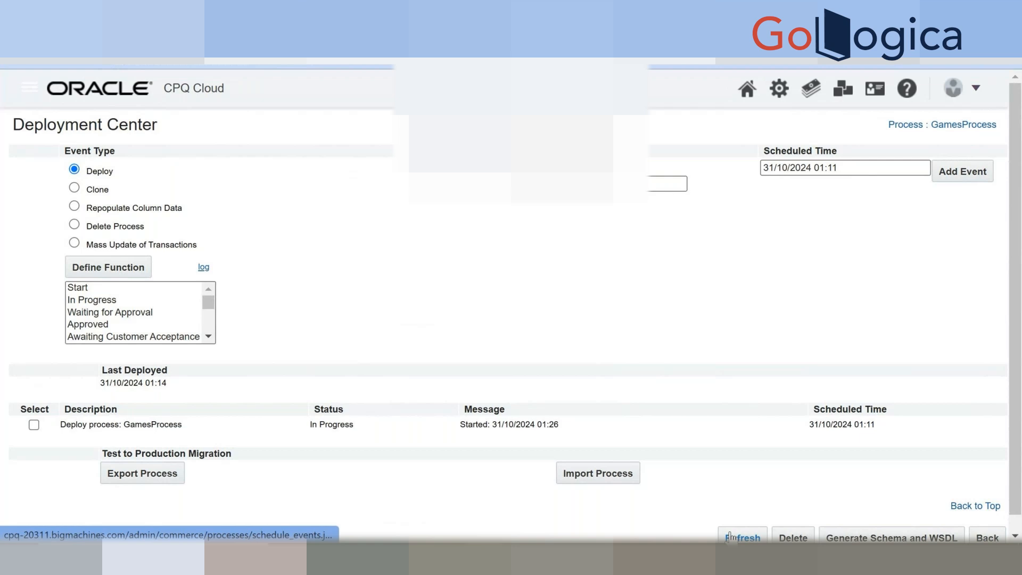
left_click_drag(730, 535, 732, 534)
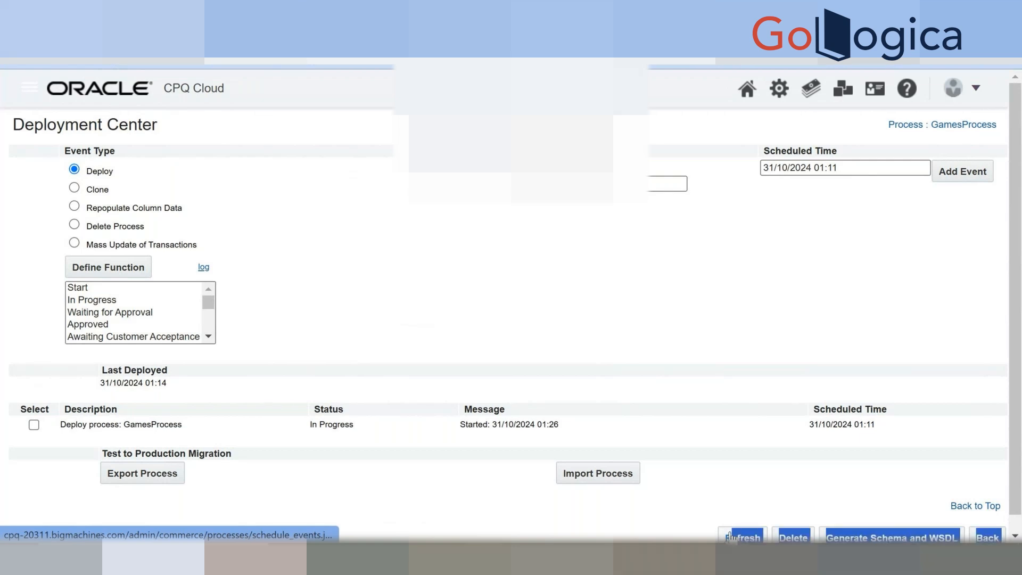
left_click(731, 534)
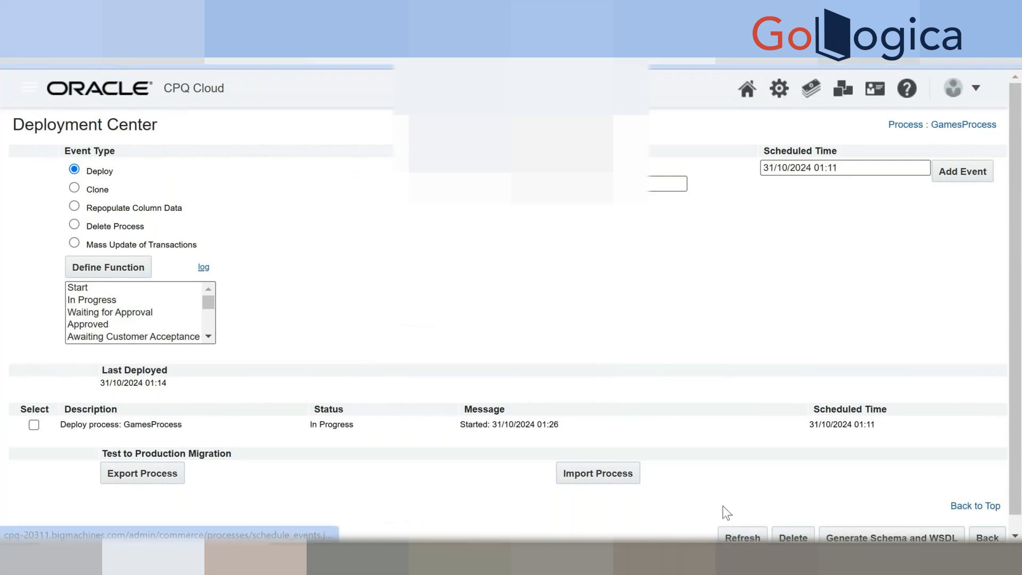
left_click(733, 536)
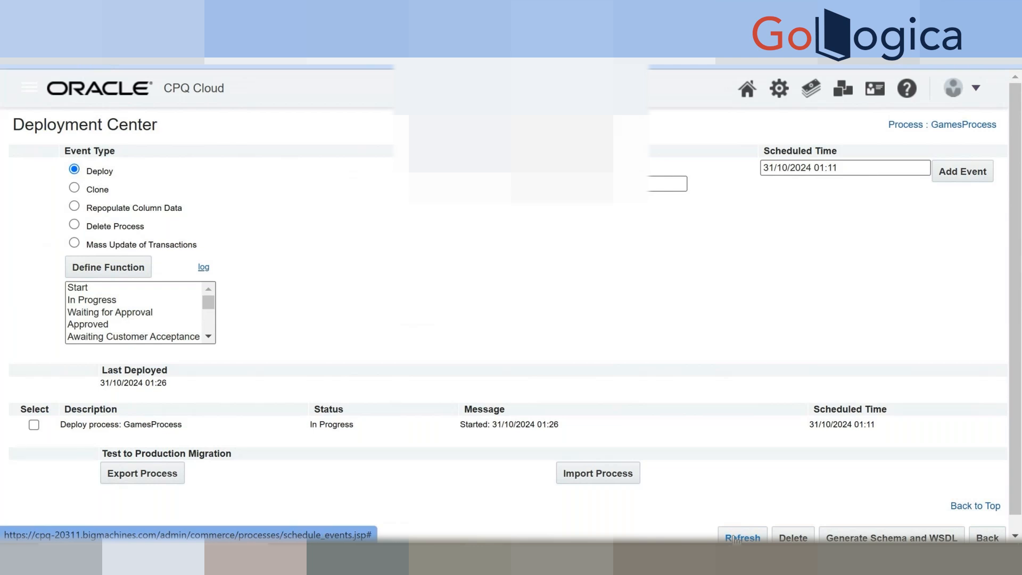
scroll(815, 505, "down", 1)
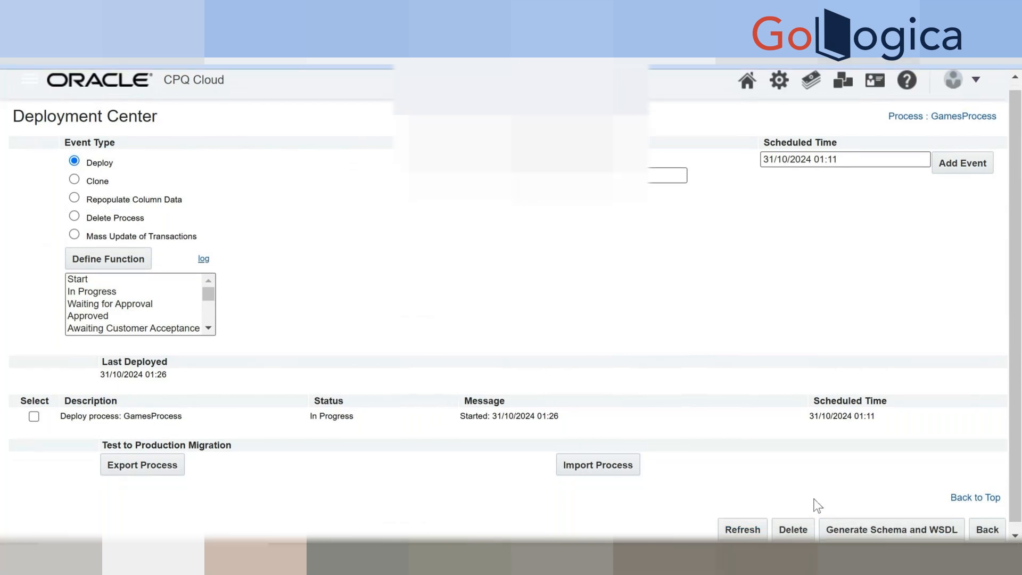
left_click(756, 523)
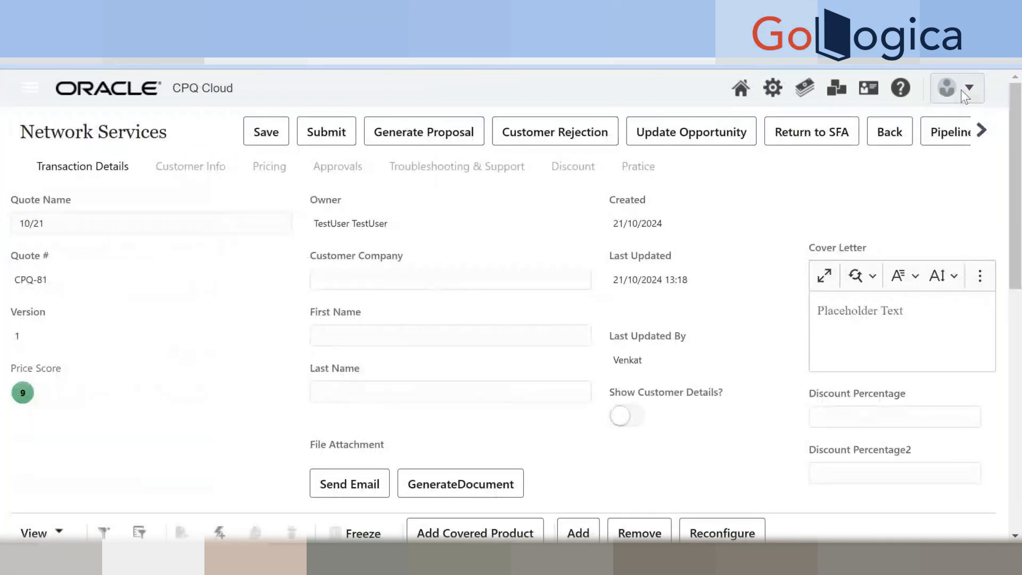
left_click(960, 90)
scroll(756, 463, "down", 3)
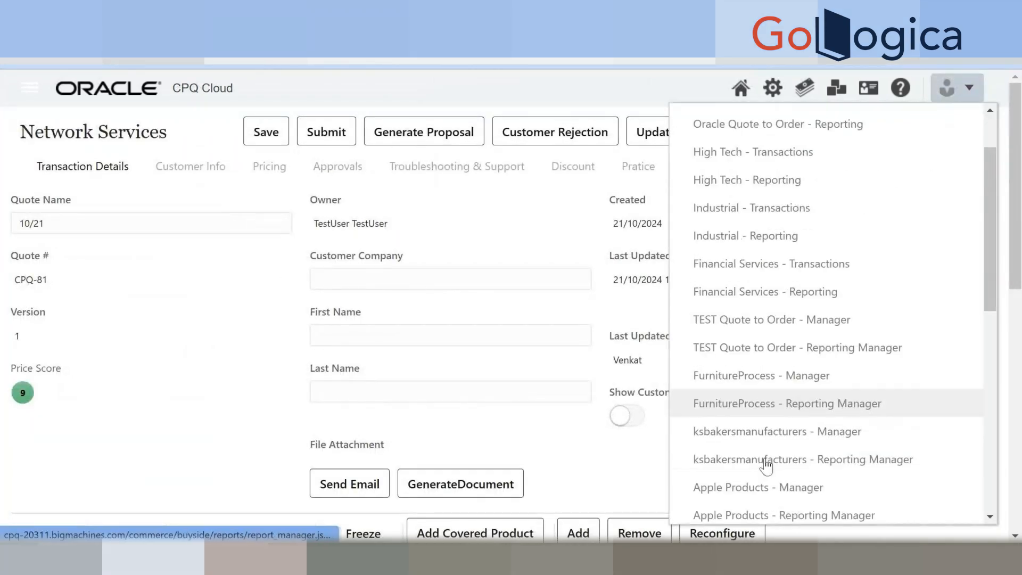
scroll(767, 465, "down", 5)
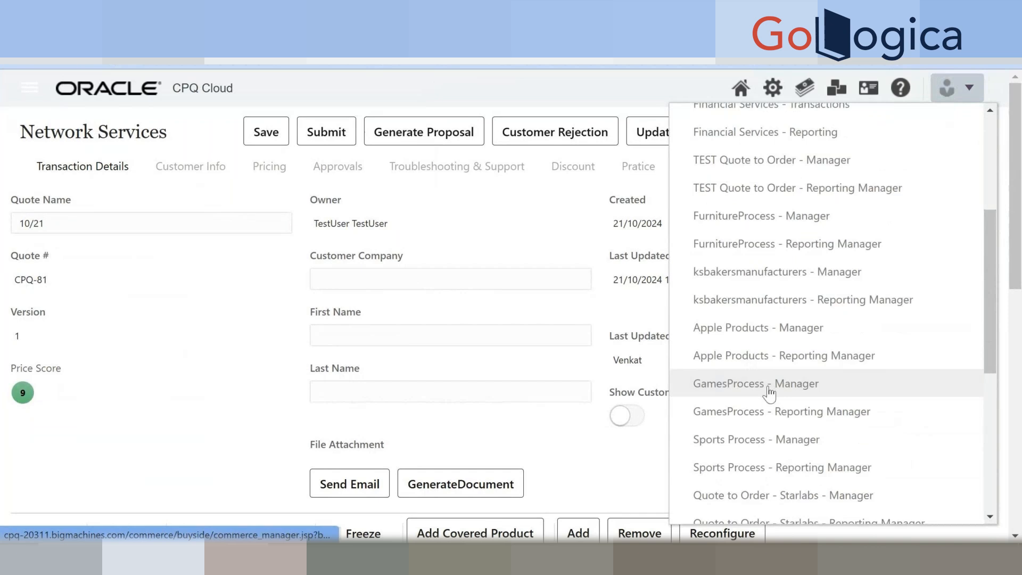
left_click(769, 390)
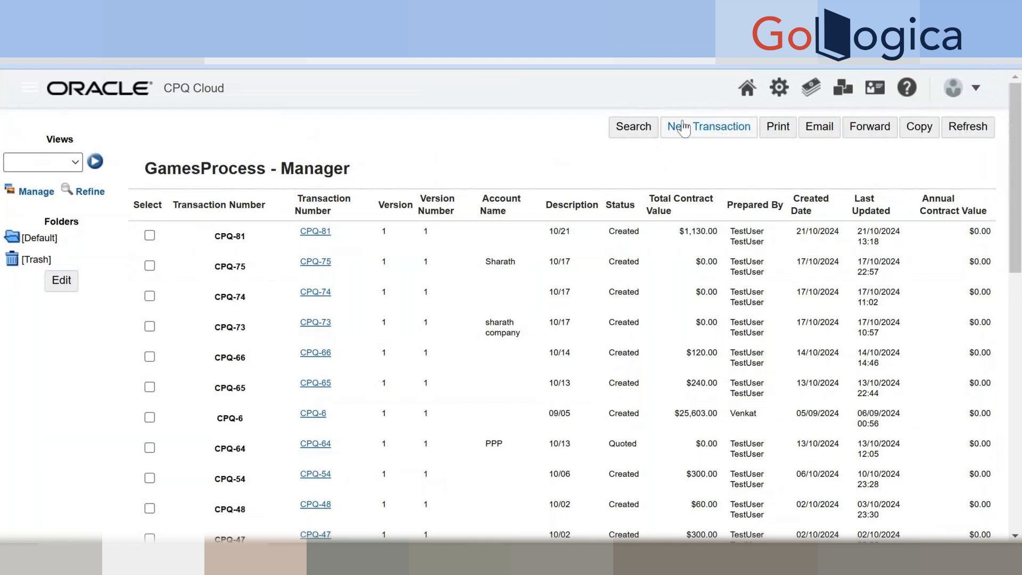
left_click(685, 129)
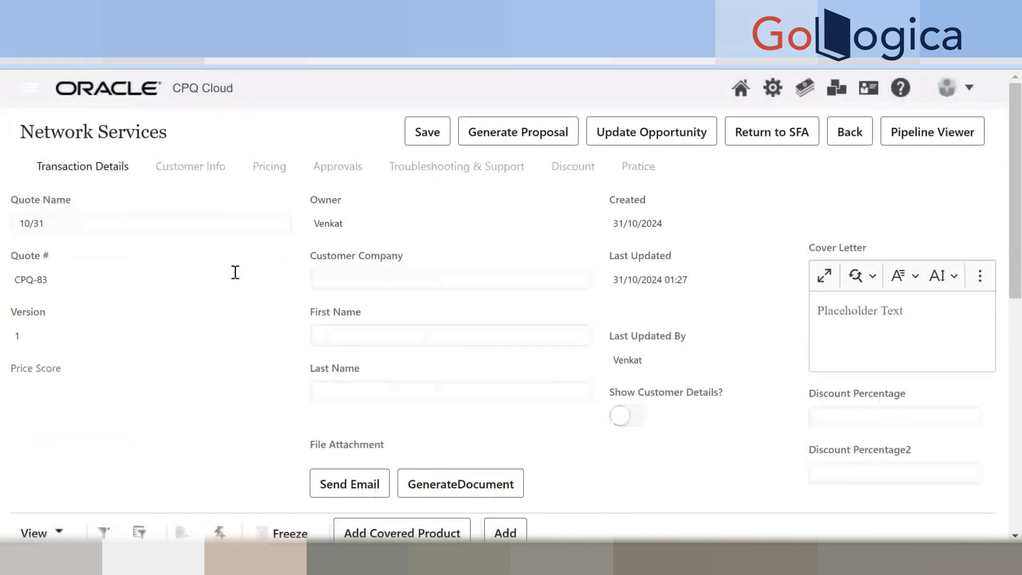
scroll(236, 274, "down", 2)
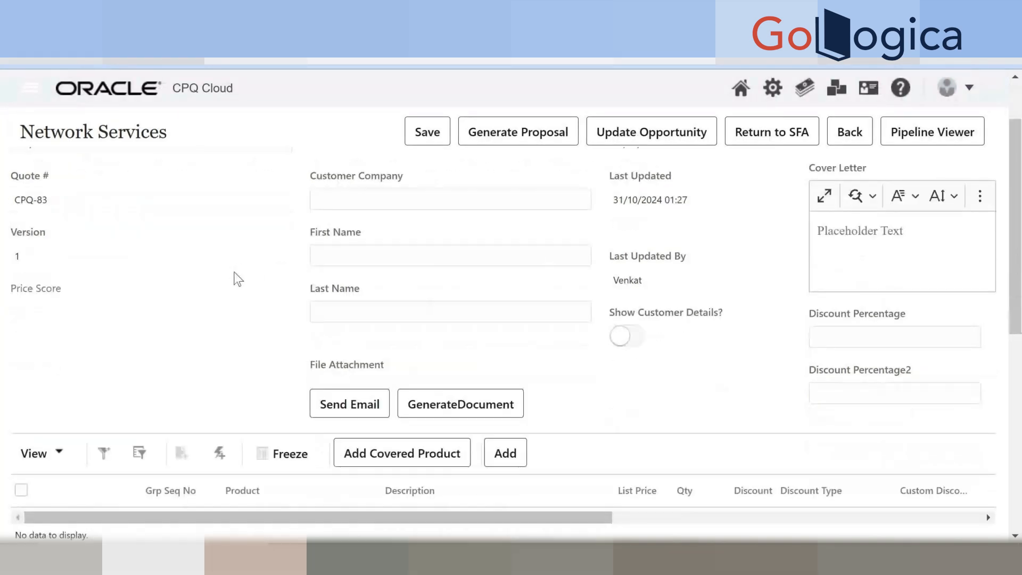
scroll(238, 279, "up", 2)
scroll(234, 274, "down", 2)
scroll(231, 275, "up", 2)
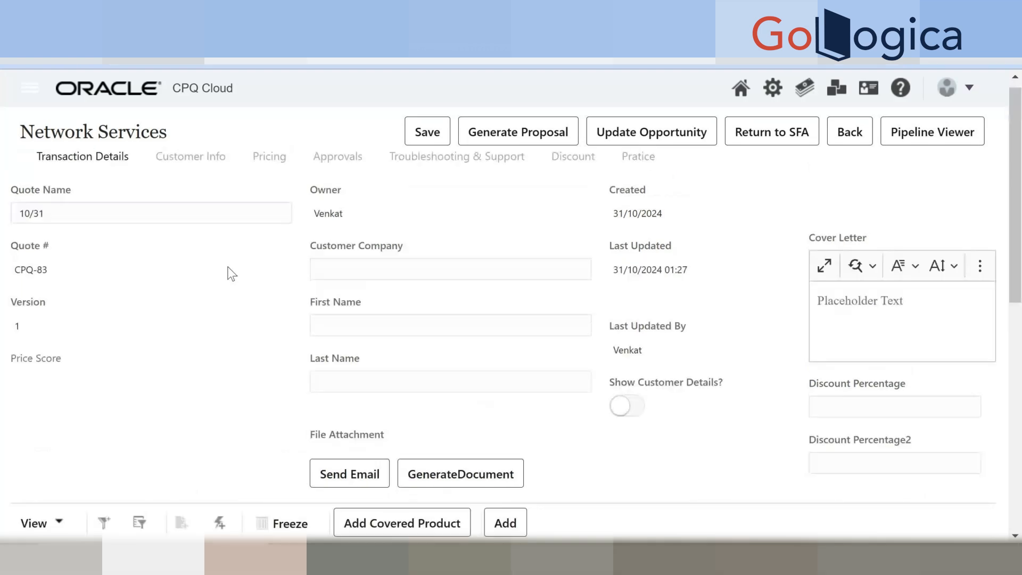
scroll(232, 273, "up", 1)
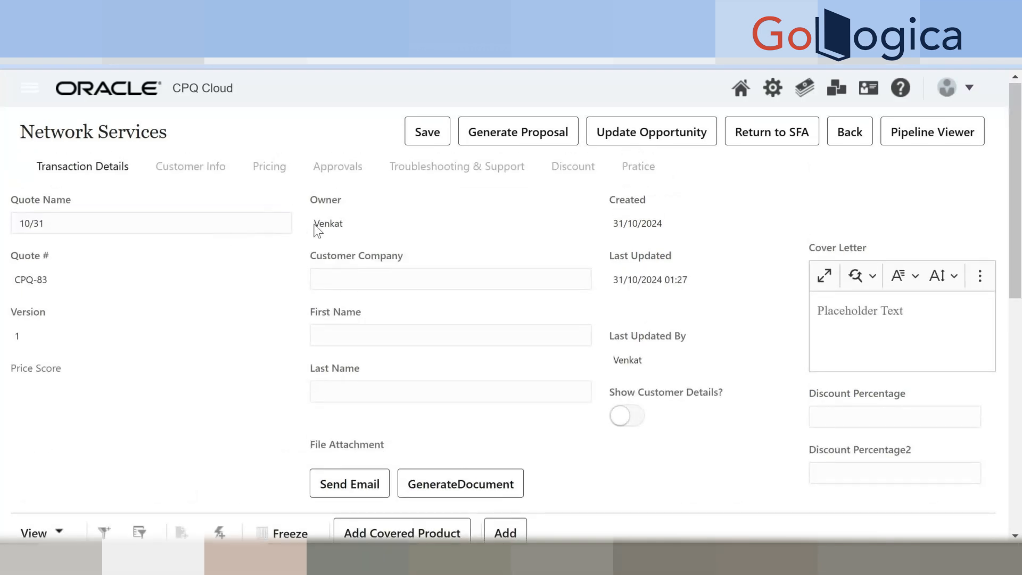
Save quote CPQ-83 so the Save notification email fires.
left_click(429, 133)
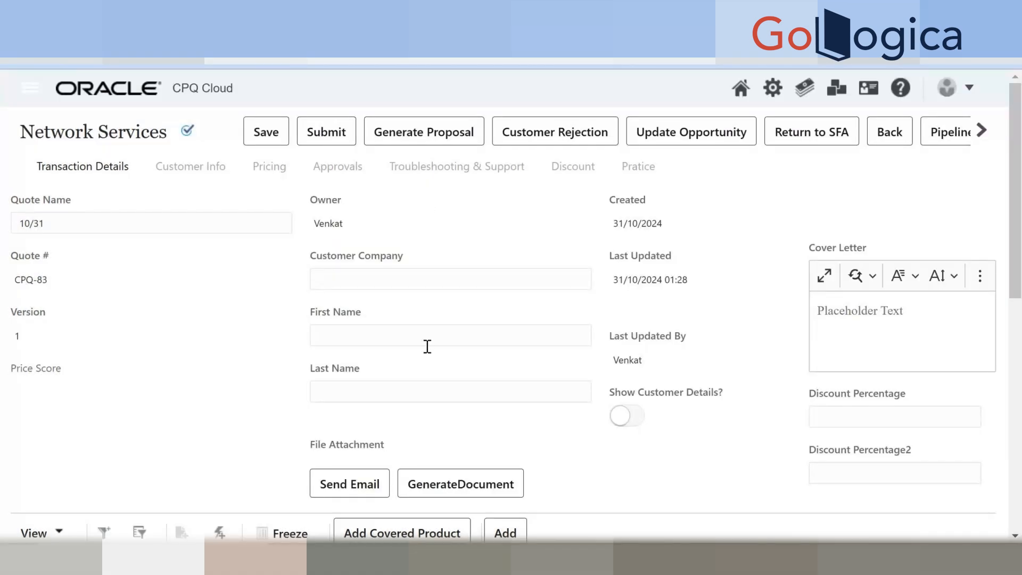
left_click(267, 133)
scroll(383, 218, "down", 5)
scroll(383, 218, "up", 5)
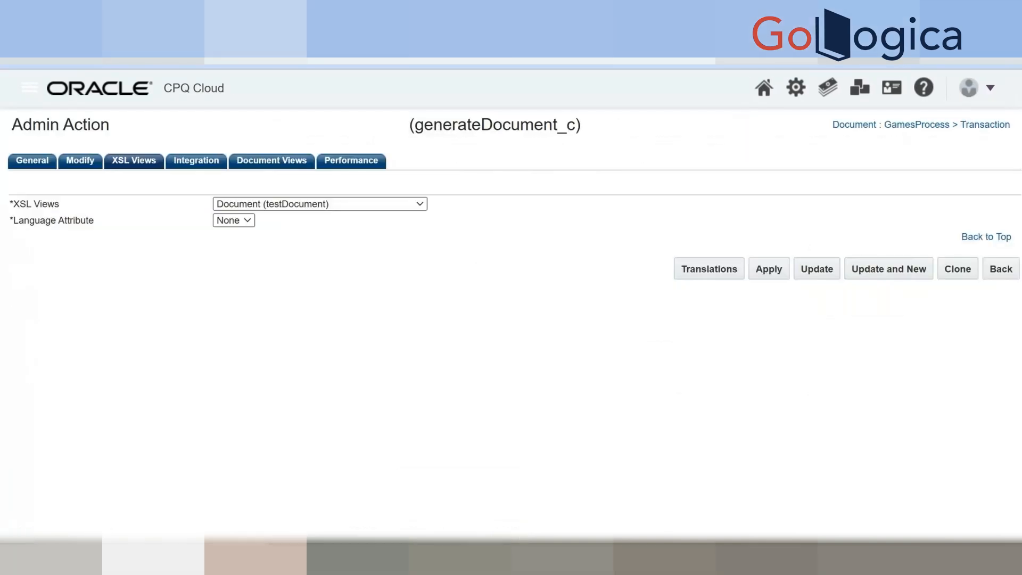
Back out of the Admin action page through the Action List to the Processes list.
left_click(1007, 273)
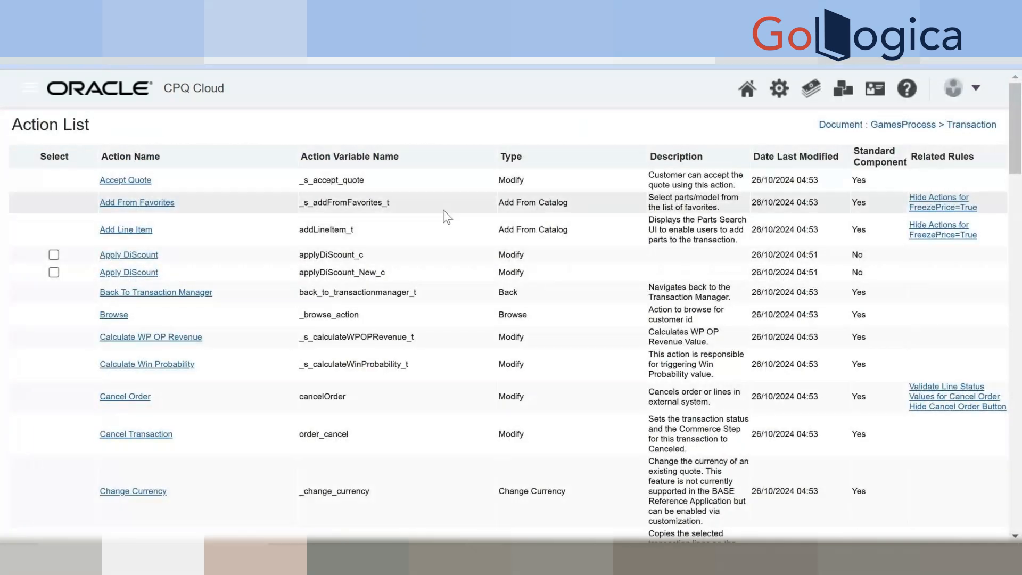
scroll(826, 304, "down", 4)
scroll(826, 305, "down", 12)
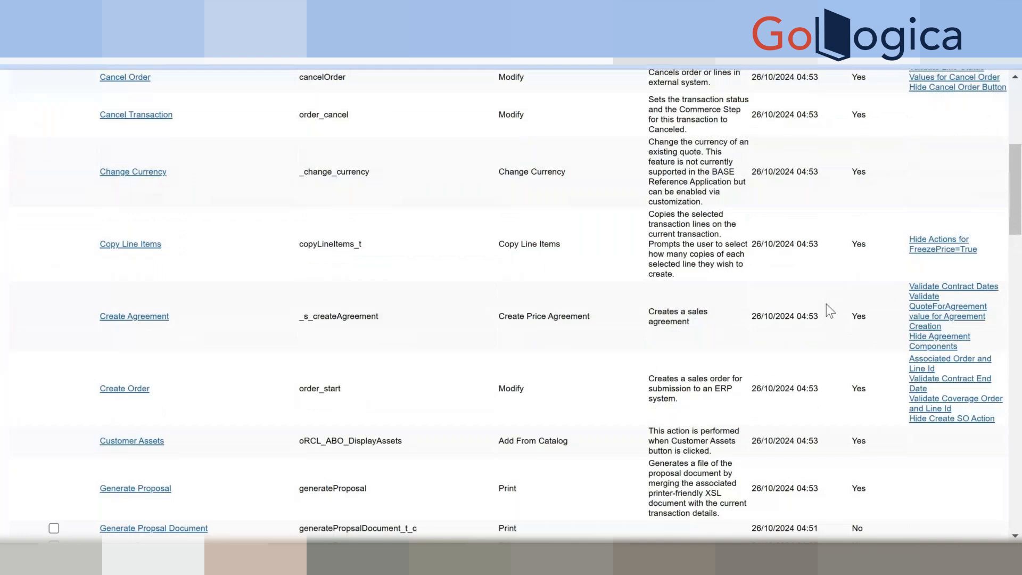
scroll(868, 442, "down", 8)
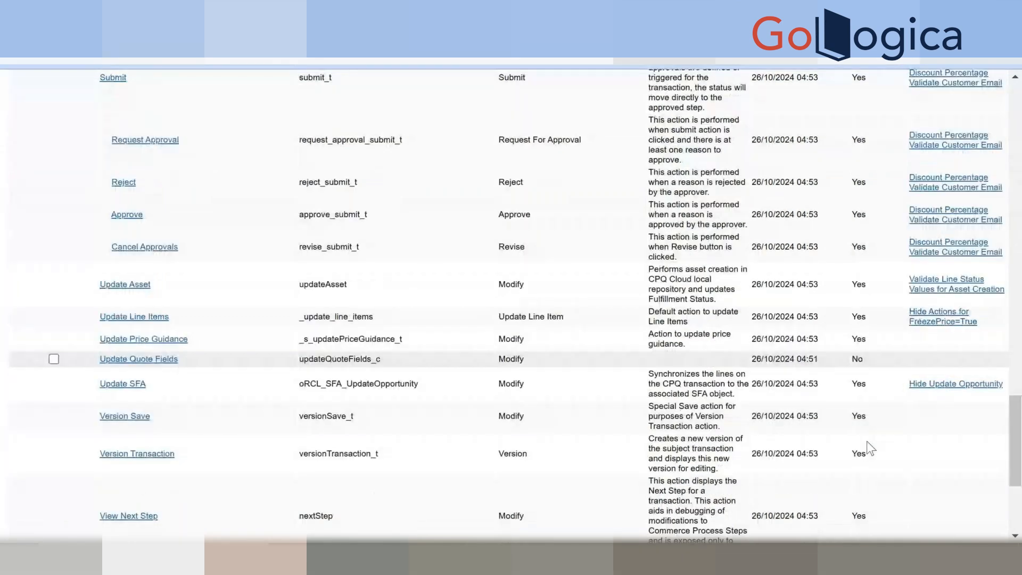
scroll(868, 441, "down", 5)
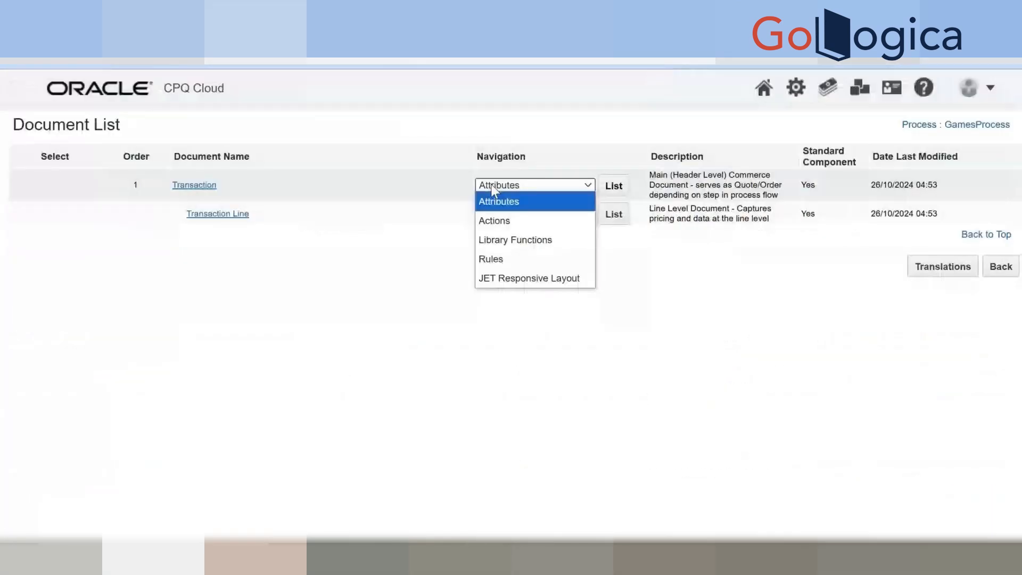
left_click(492, 187)
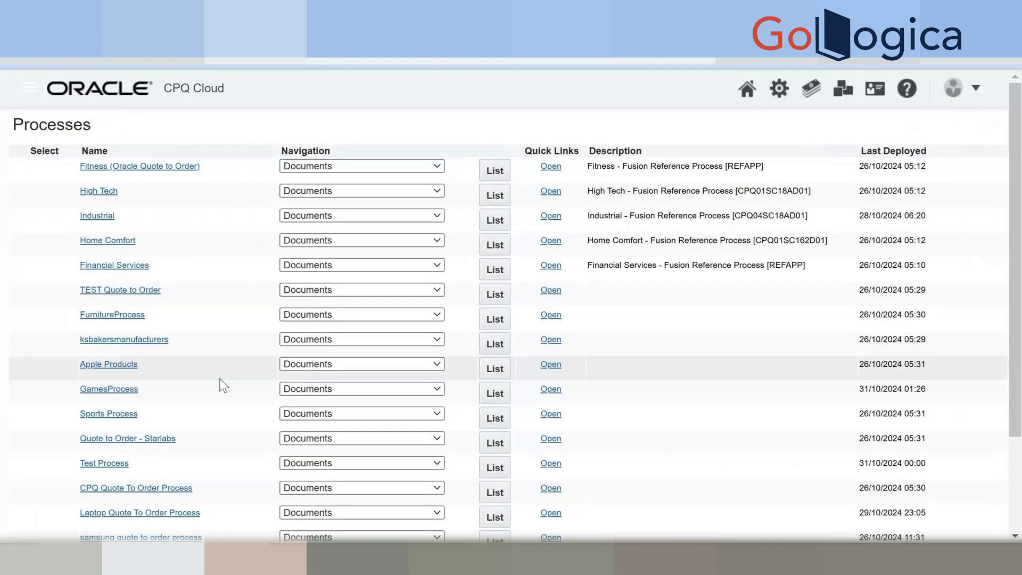
List GamesProcess steps and open the Start > Admin > Save -> In Progress transition rule.
scroll(224, 384, "down", 3)
left_click(330, 265)
left_click(441, 295)
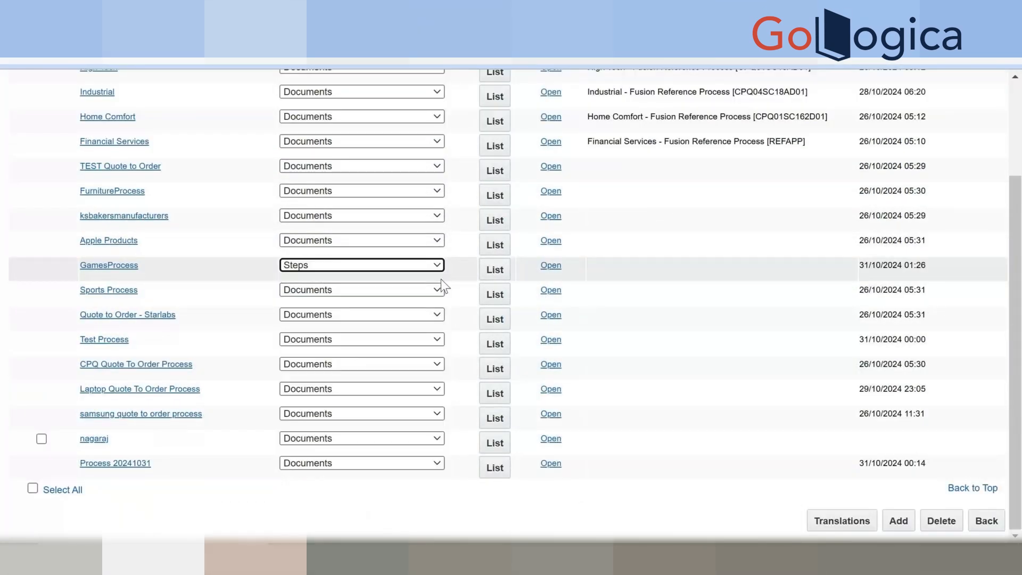
left_click(494, 270)
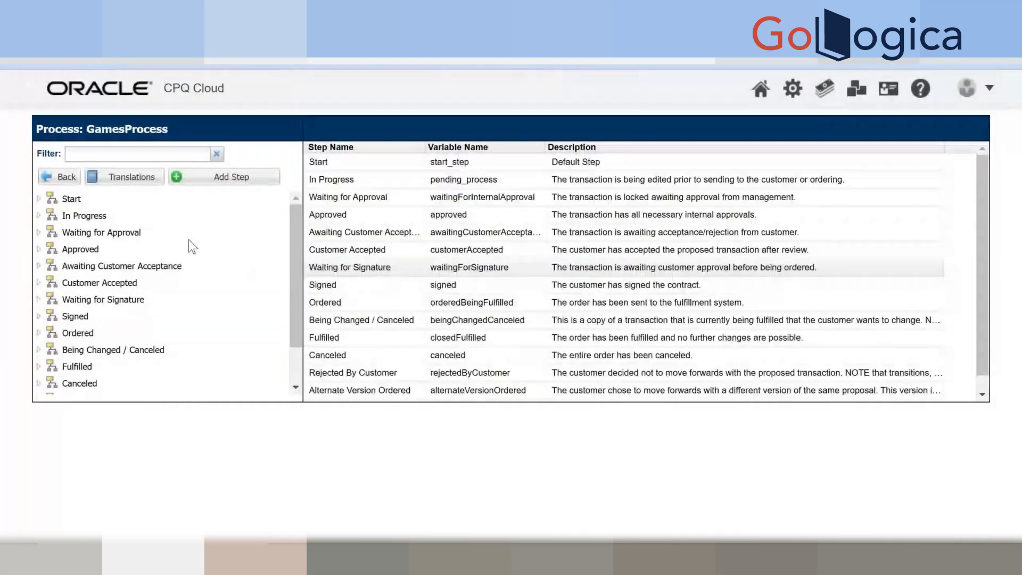
left_click(39, 199)
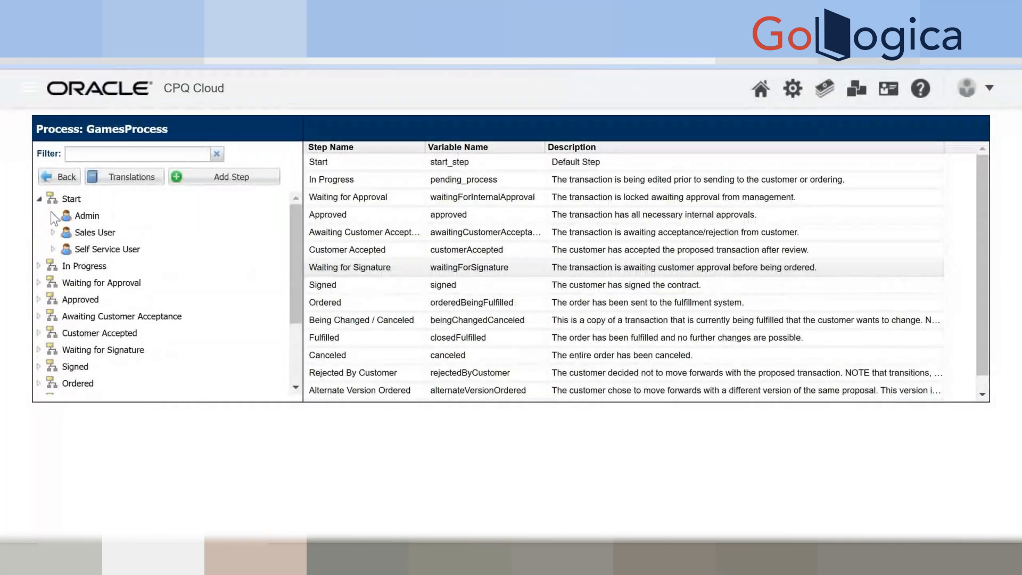
left_click(52, 215)
left_click(68, 232)
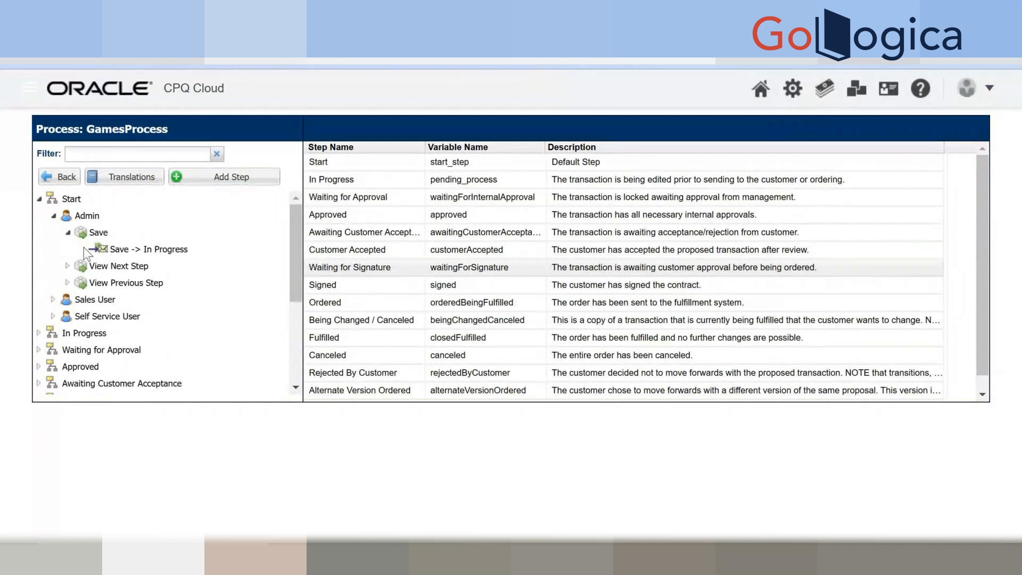
left_click(124, 250)
Review the transition's notification rule for the EmailTemplateTesting template, then close it unchanged.
left_click(845, 421)
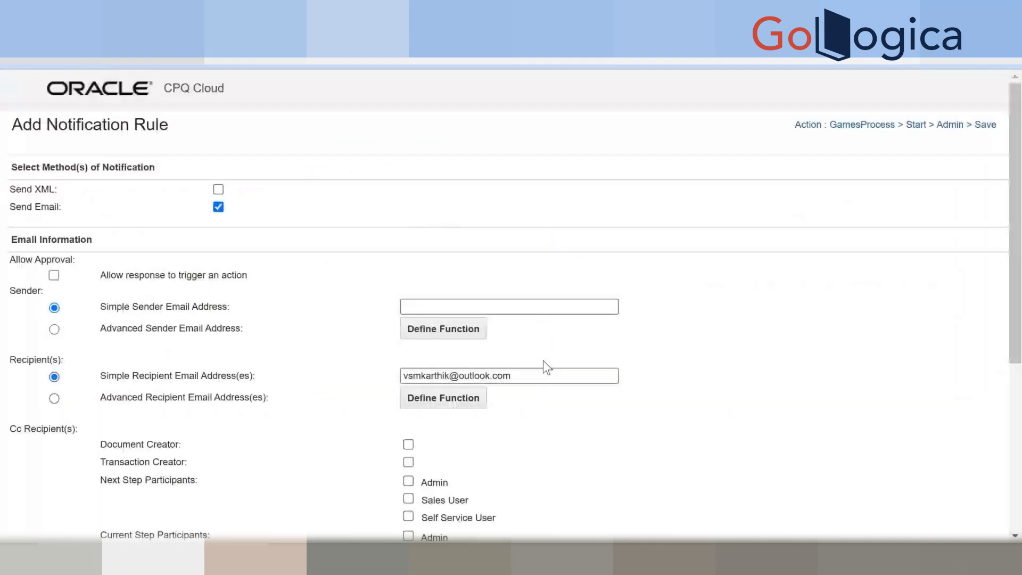
scroll(543, 360, "down", 6)
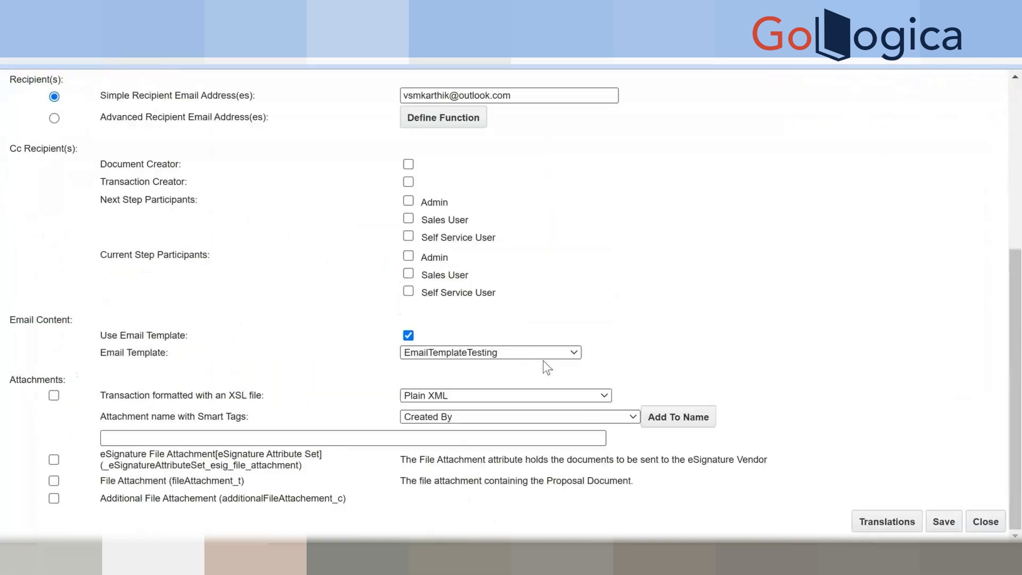
scroll(543, 360, "up", 5)
scroll(559, 357, "down", 5)
left_click(989, 522)
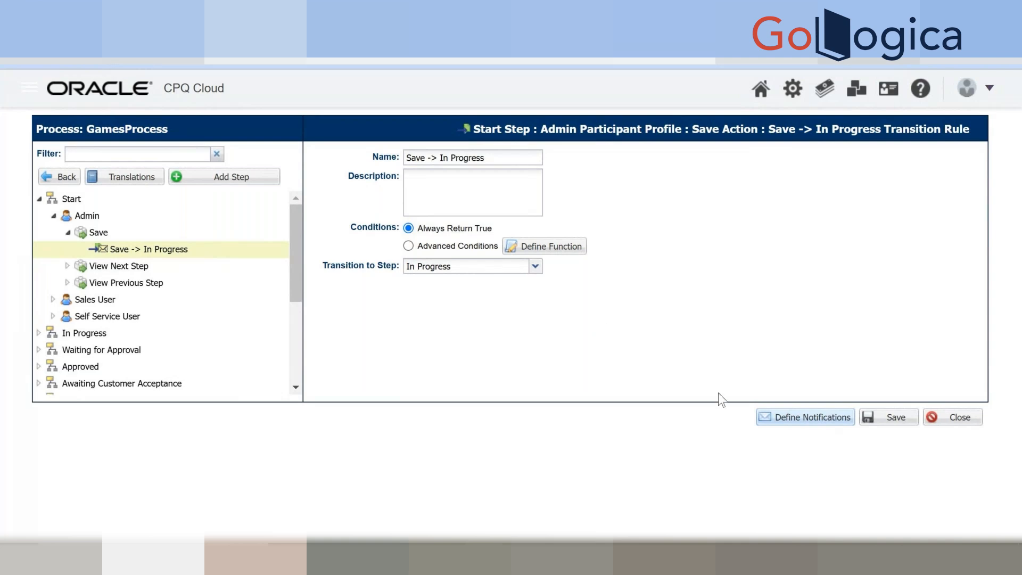
Reopen the Save -> In Progress notification rule and review its Send Email and recipient settings.
left_click(768, 416)
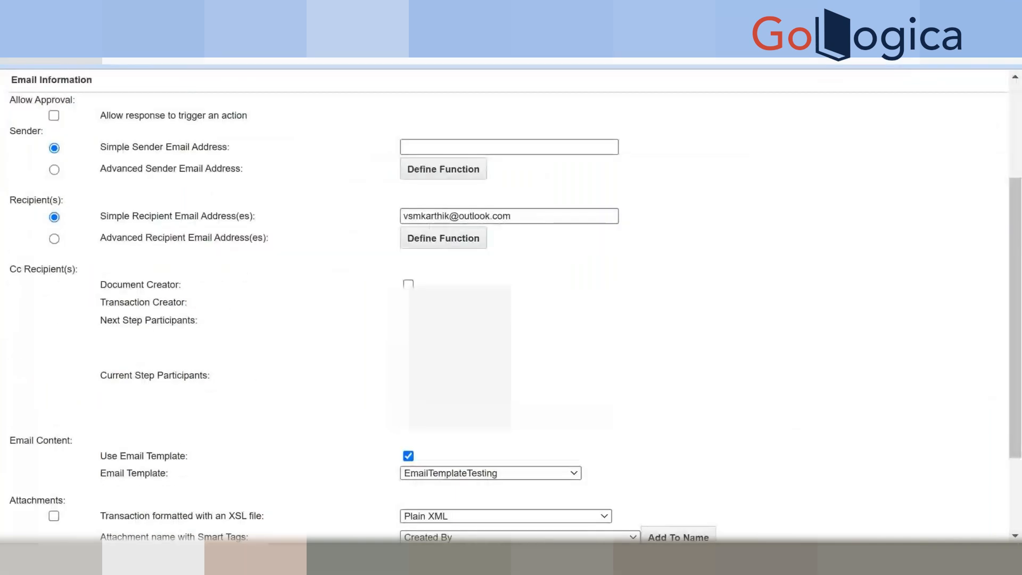
scroll(499, 388, "down", 3)
scroll(499, 387, "up", 1)
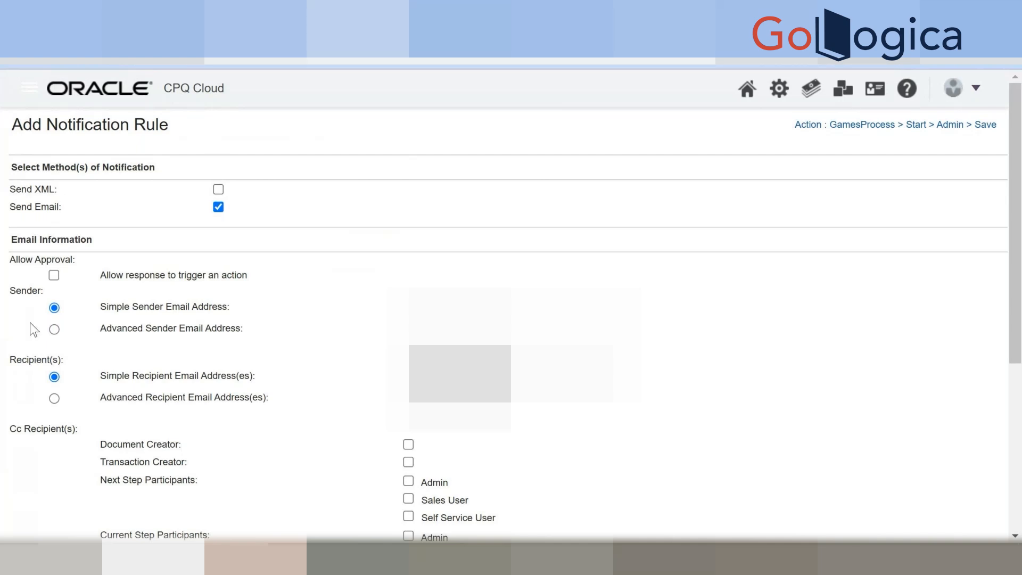
scroll(282, 327, "down", 5)
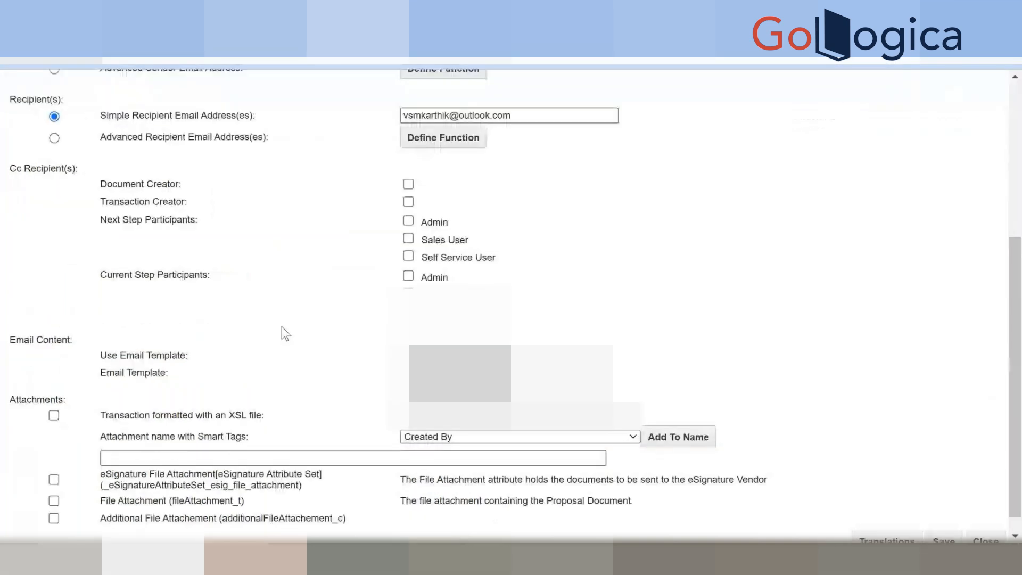
scroll(282, 327, "up", 5)
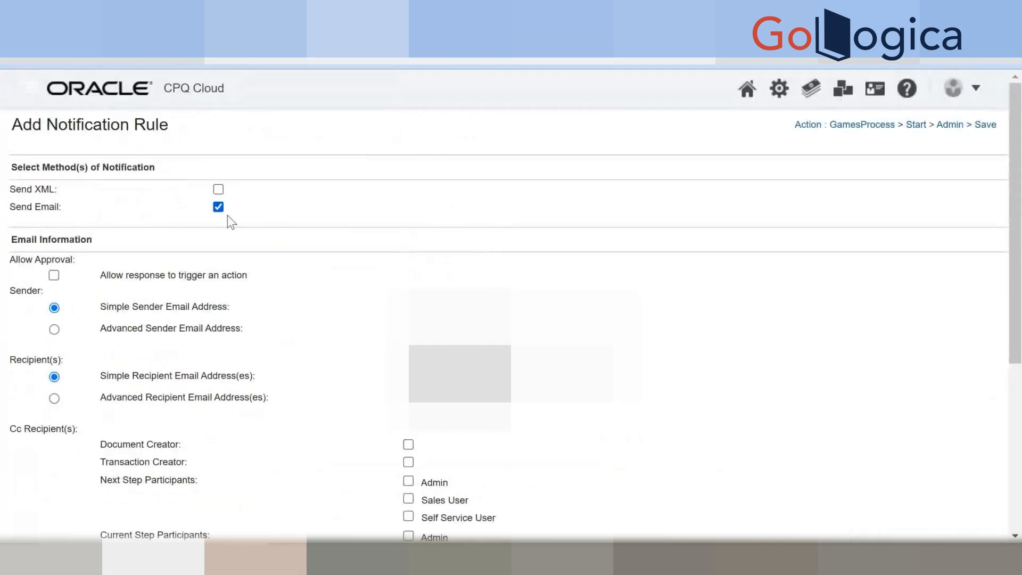
scroll(228, 215, "down", 5)
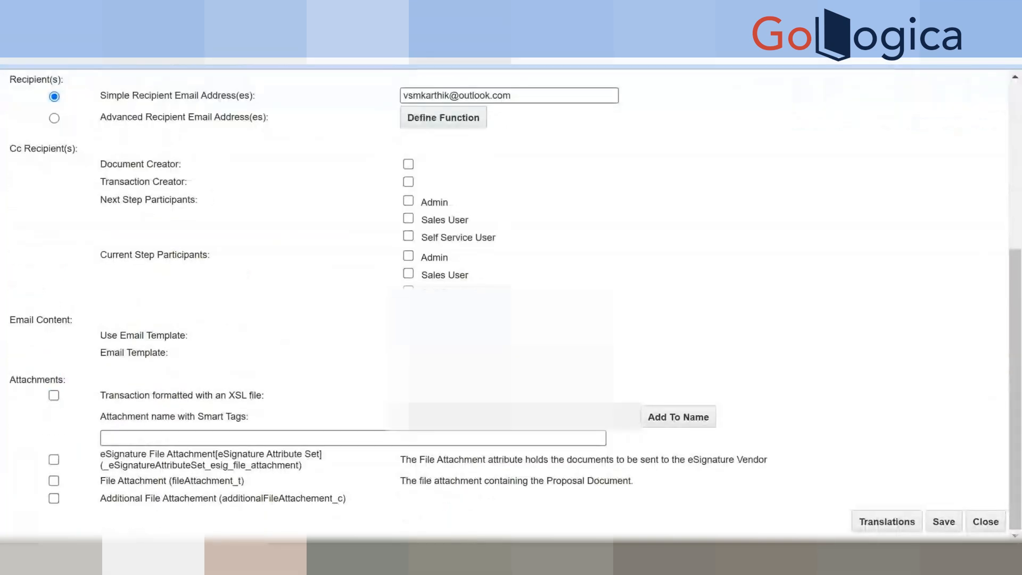
scroll(238, 270, "up", 5)
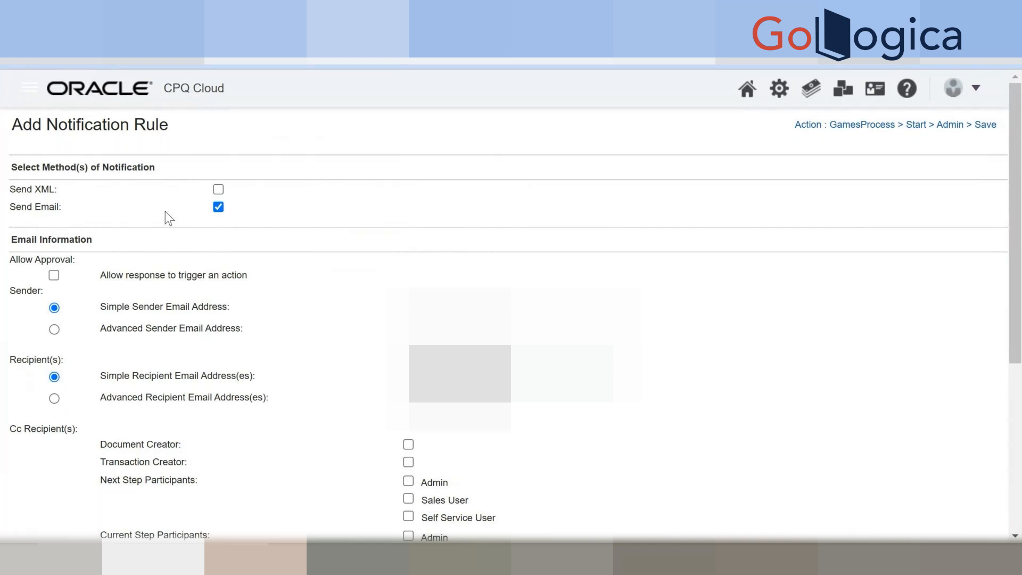
Go to the Administration Platform home and browse its Products, Users, Style and Templates, and Utilities sections.
left_click(779, 88)
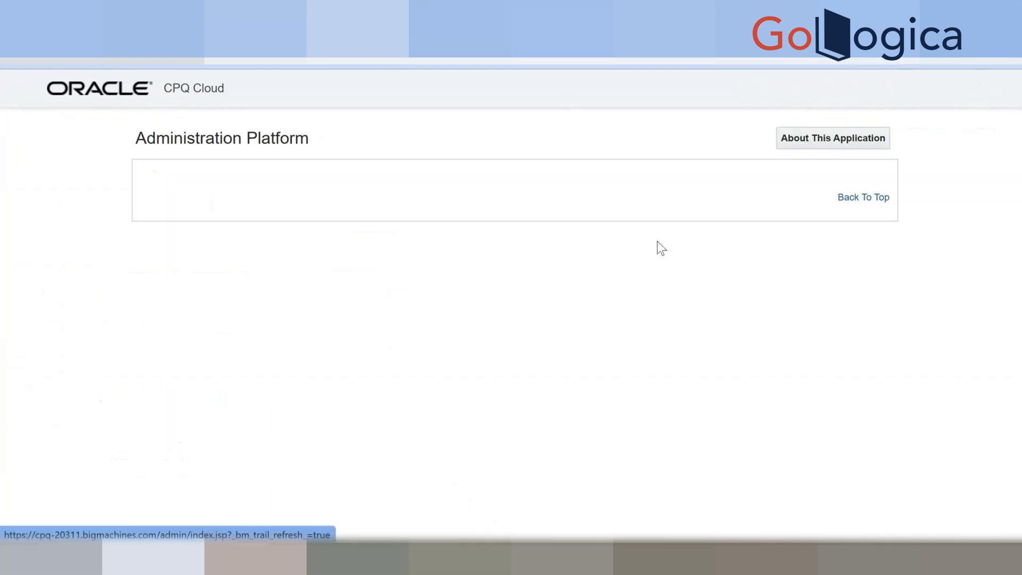
scroll(580, 341, "down", 3)
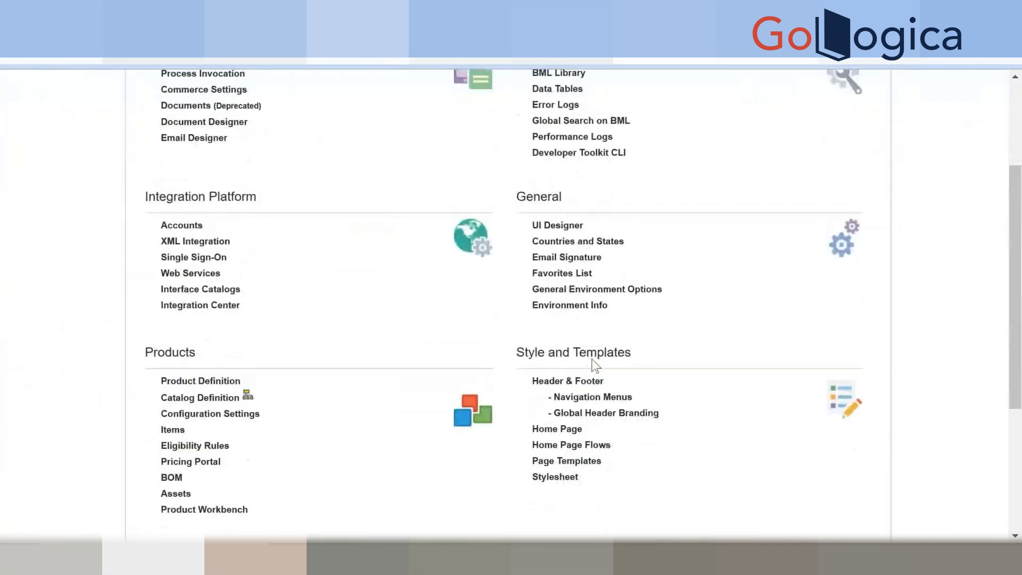
scroll(591, 357, "up", 2)
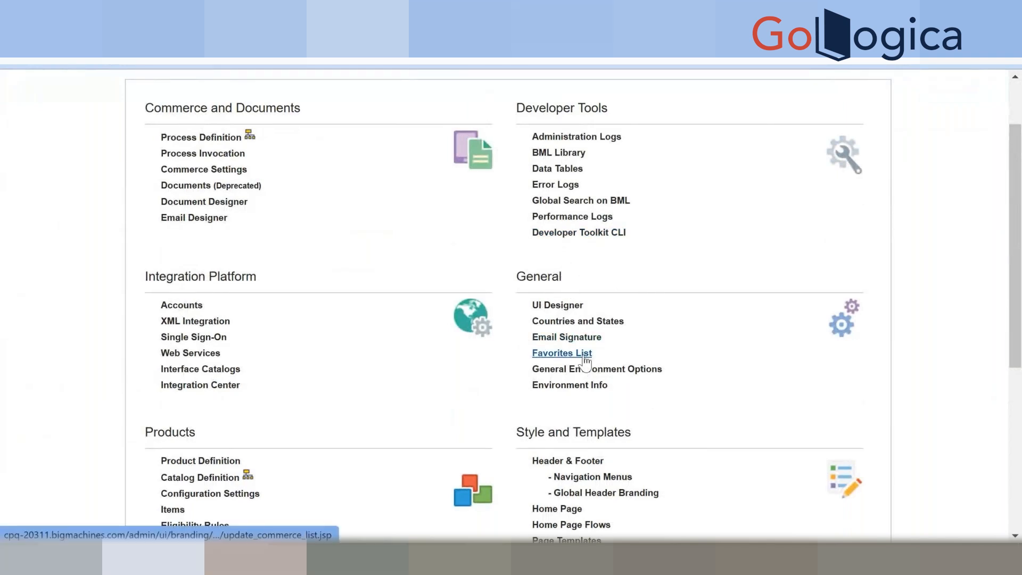
scroll(586, 362, "down", 3)
scroll(534, 379, "down", 2)
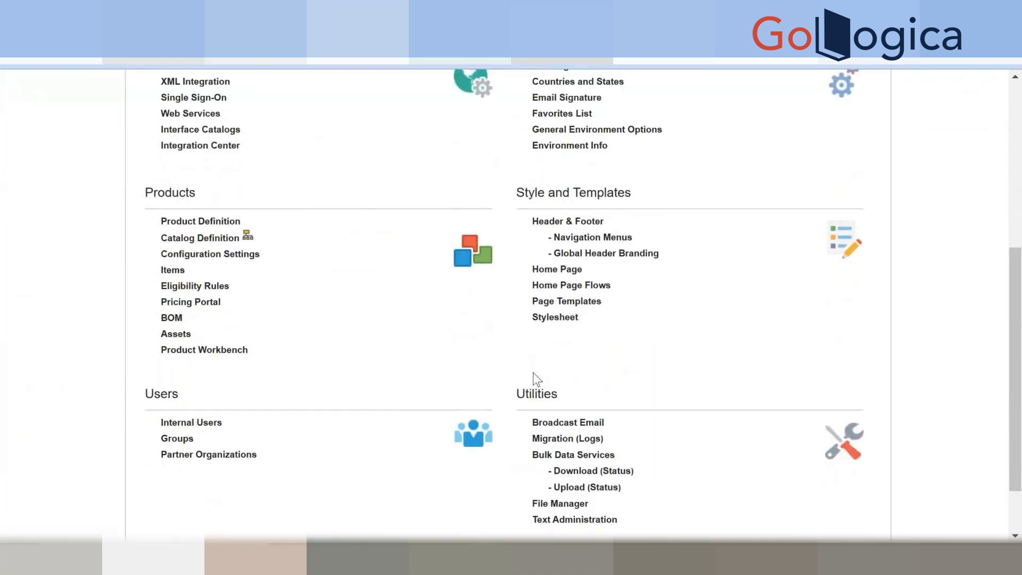
scroll(532, 373, "down", 2)
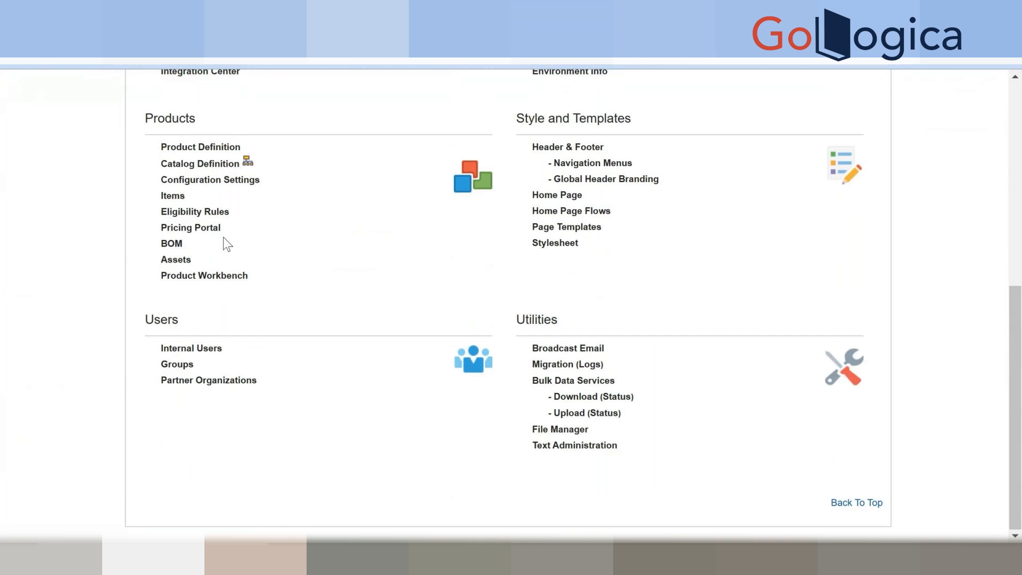
scroll(468, 331, "up", 6)
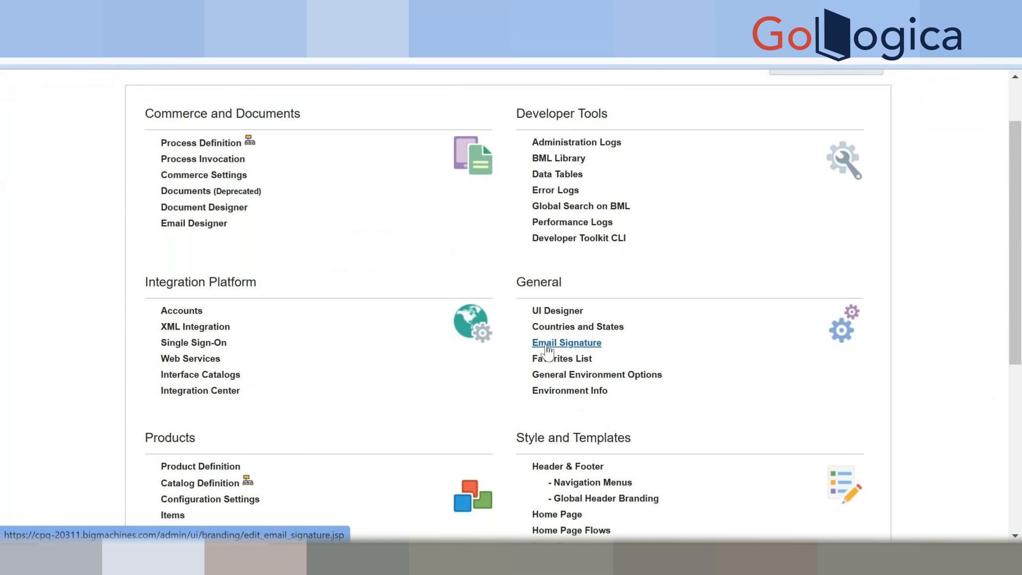
scroll(526, 386, "down", 5)
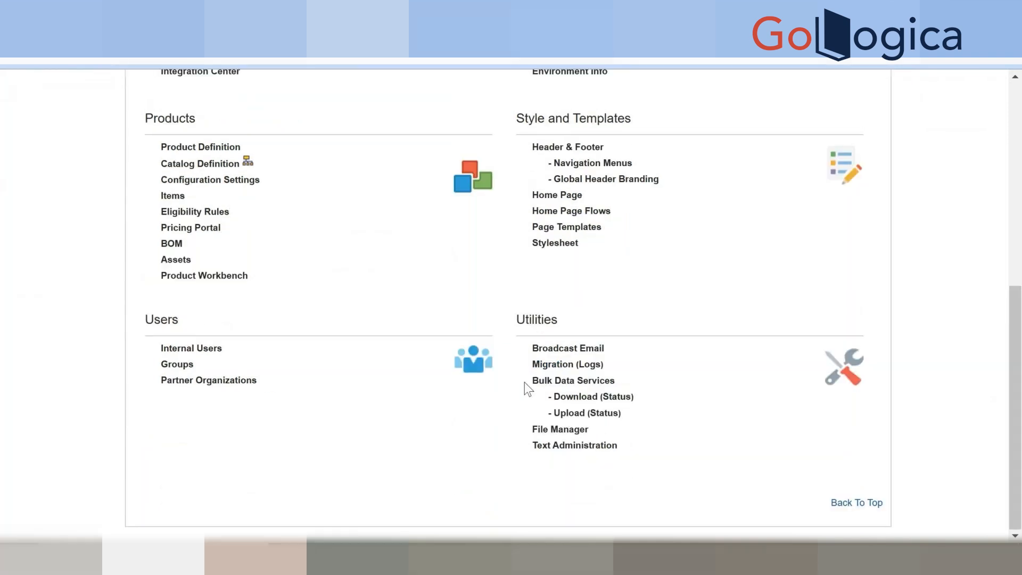